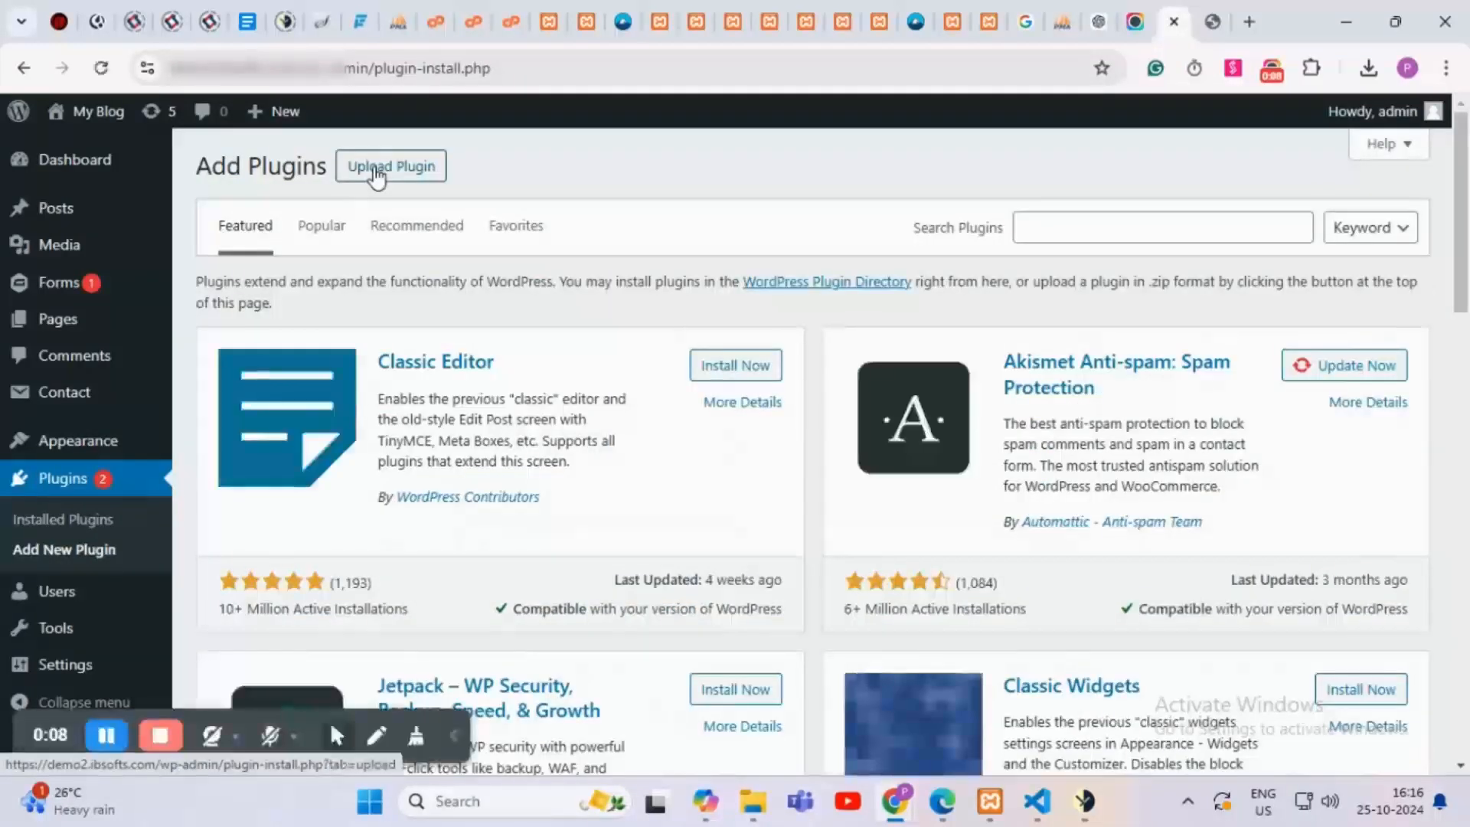
Step: Upload ghl-cf7-pro (3).zip through Upload Plugin, install it, and activate the plugin
left_click(382, 171)
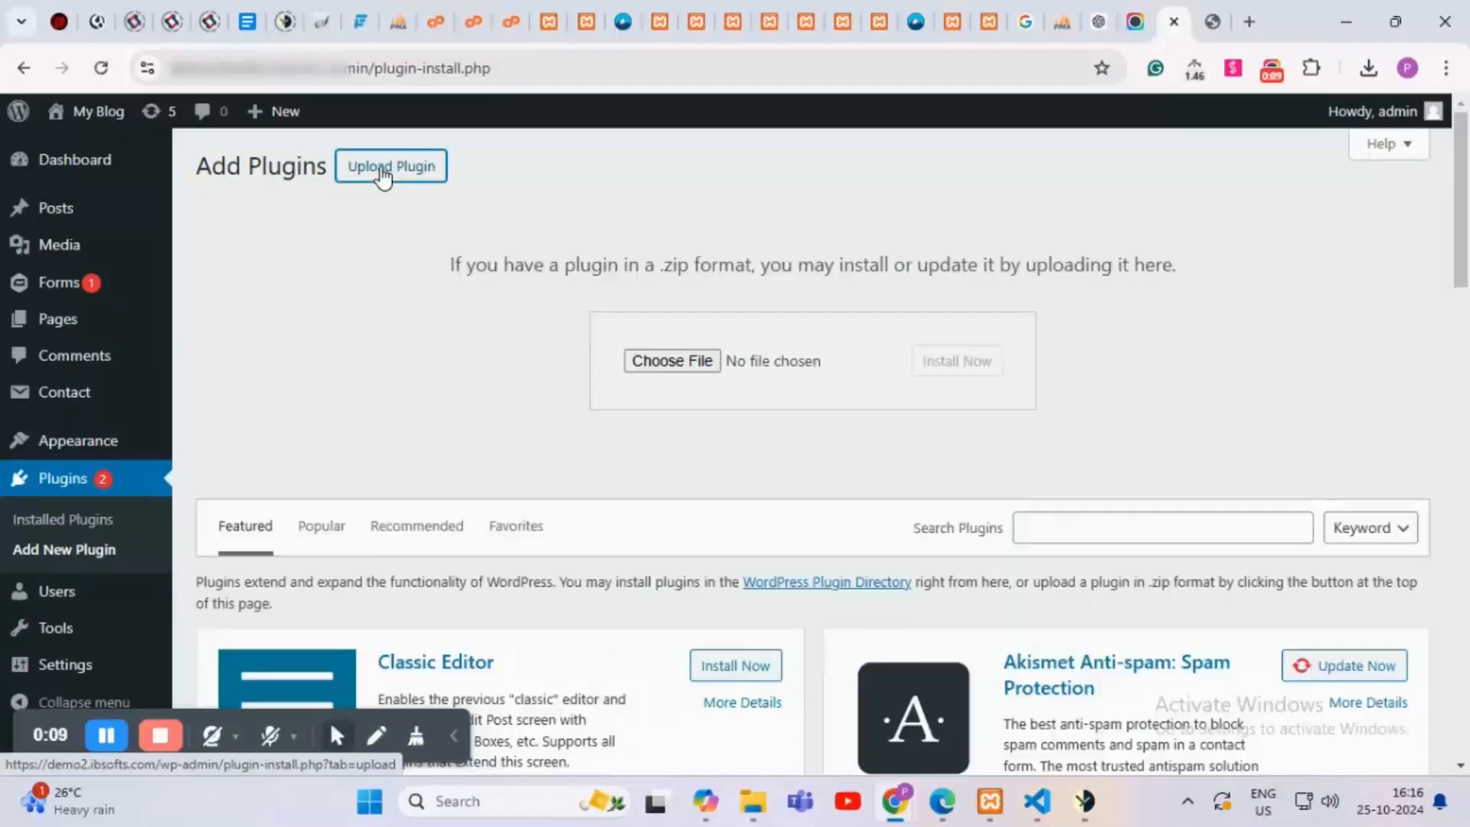
left_click(669, 361)
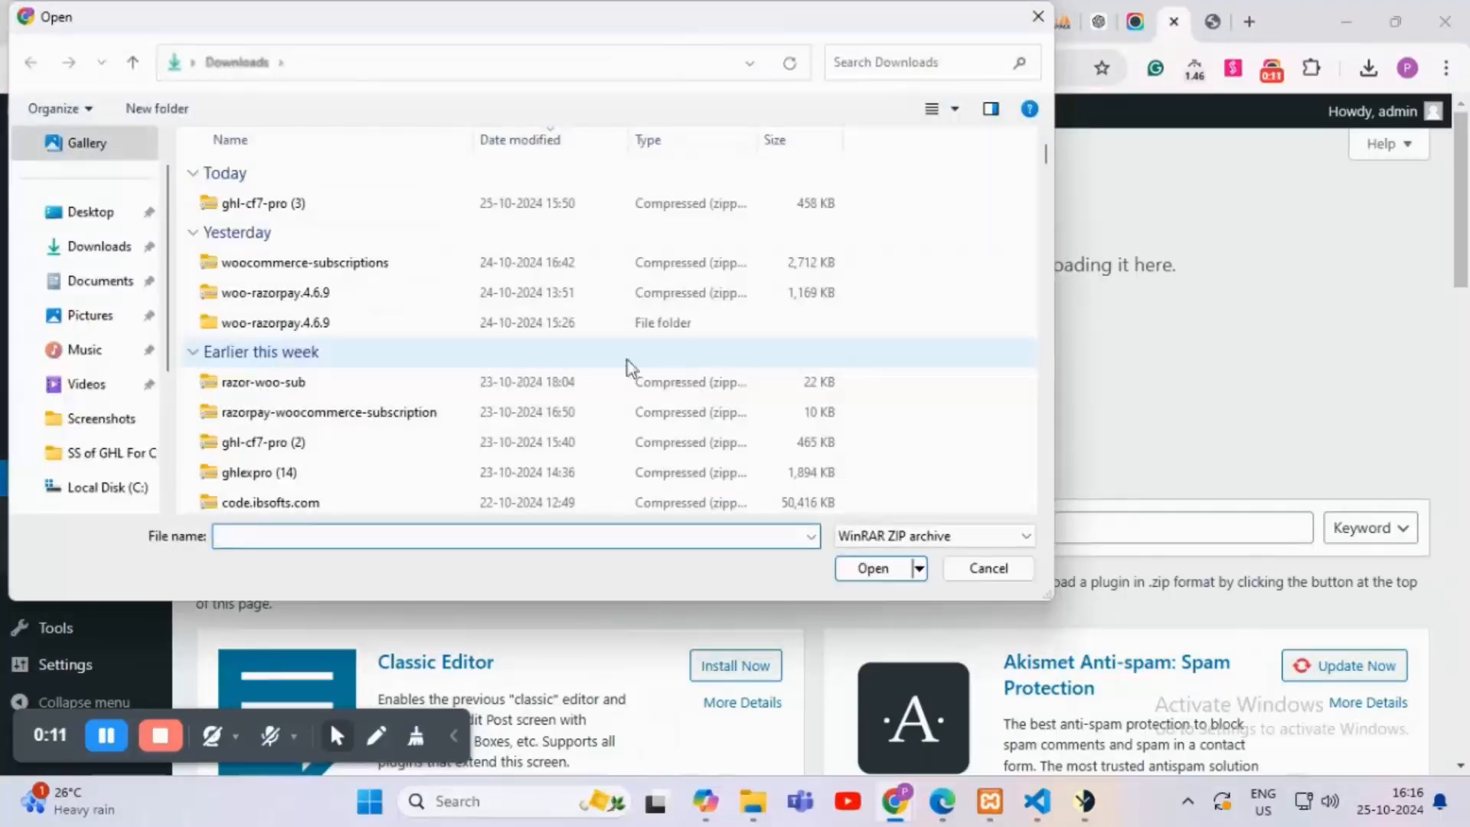
left_click(300, 204)
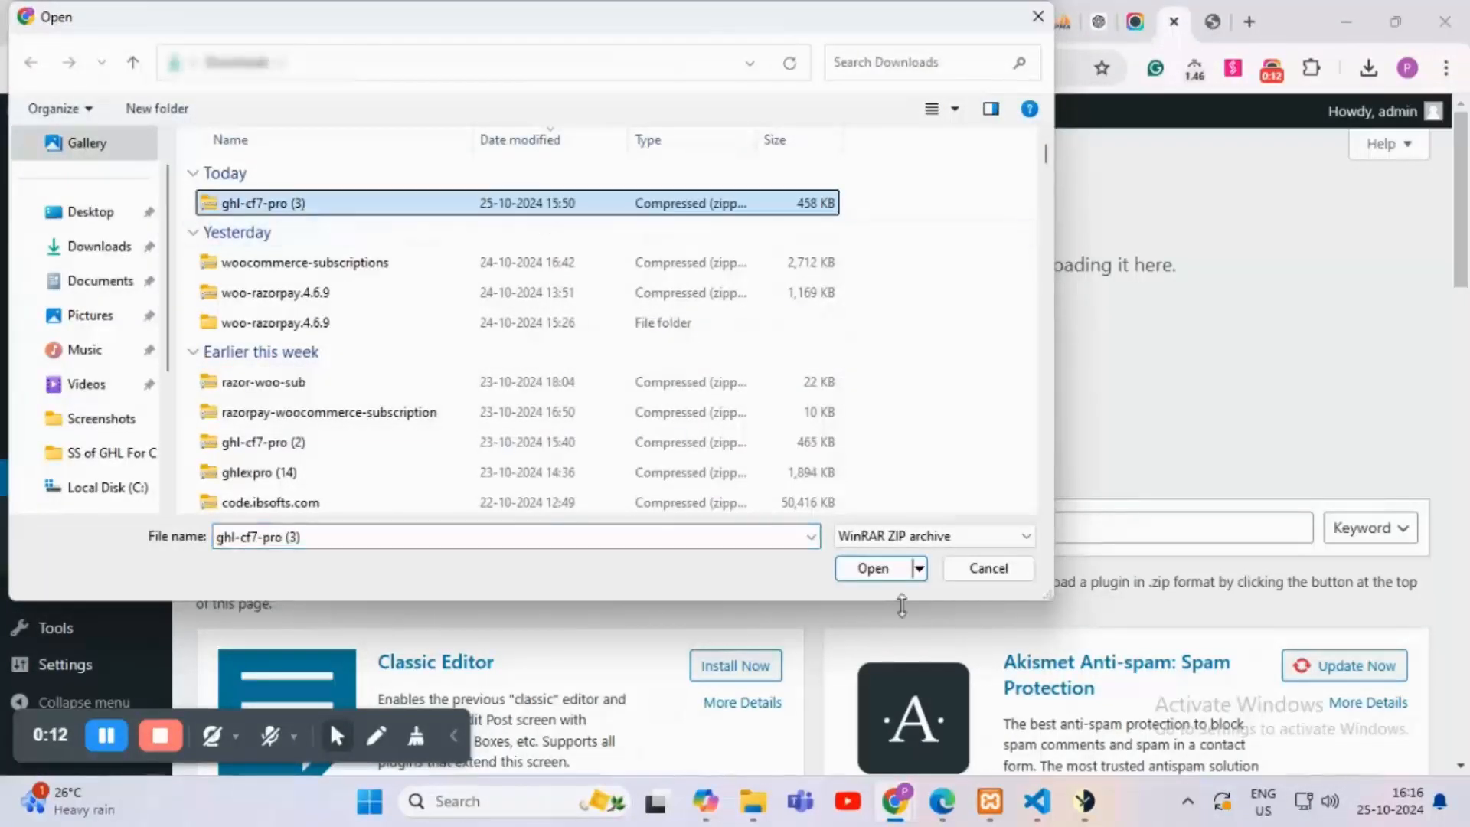
left_click(852, 573)
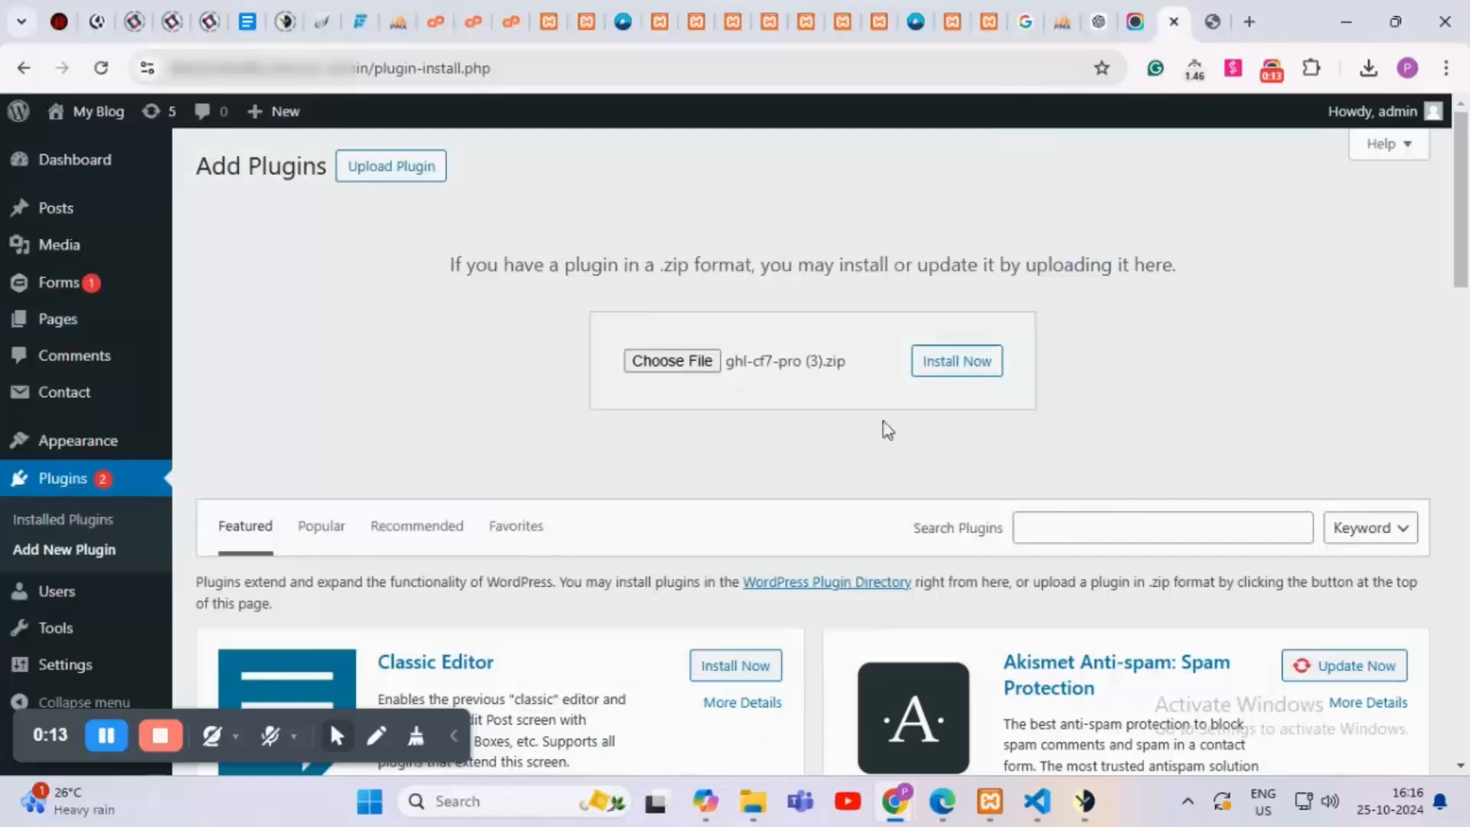
left_click(977, 369)
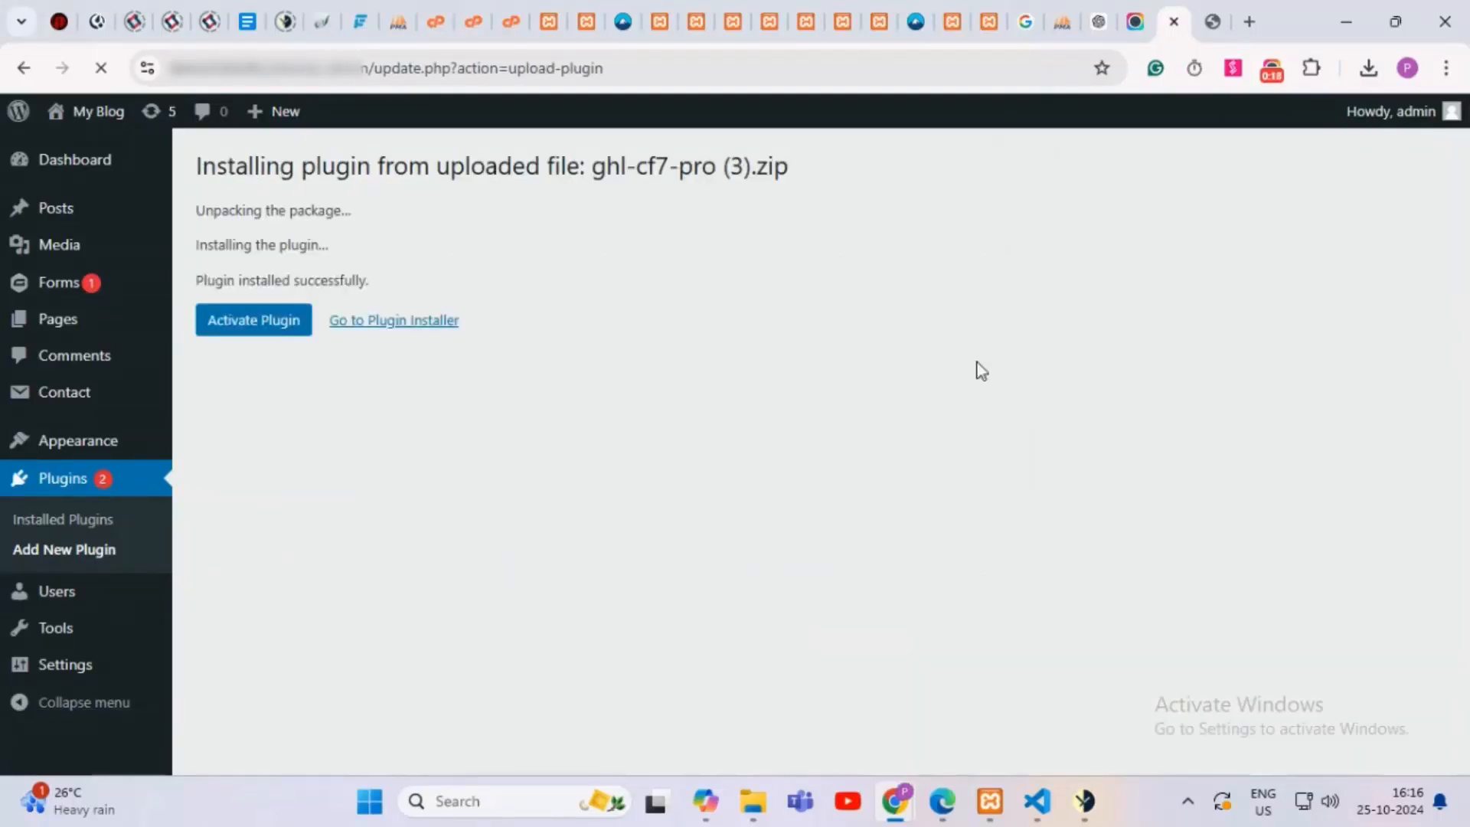
left_click(244, 331)
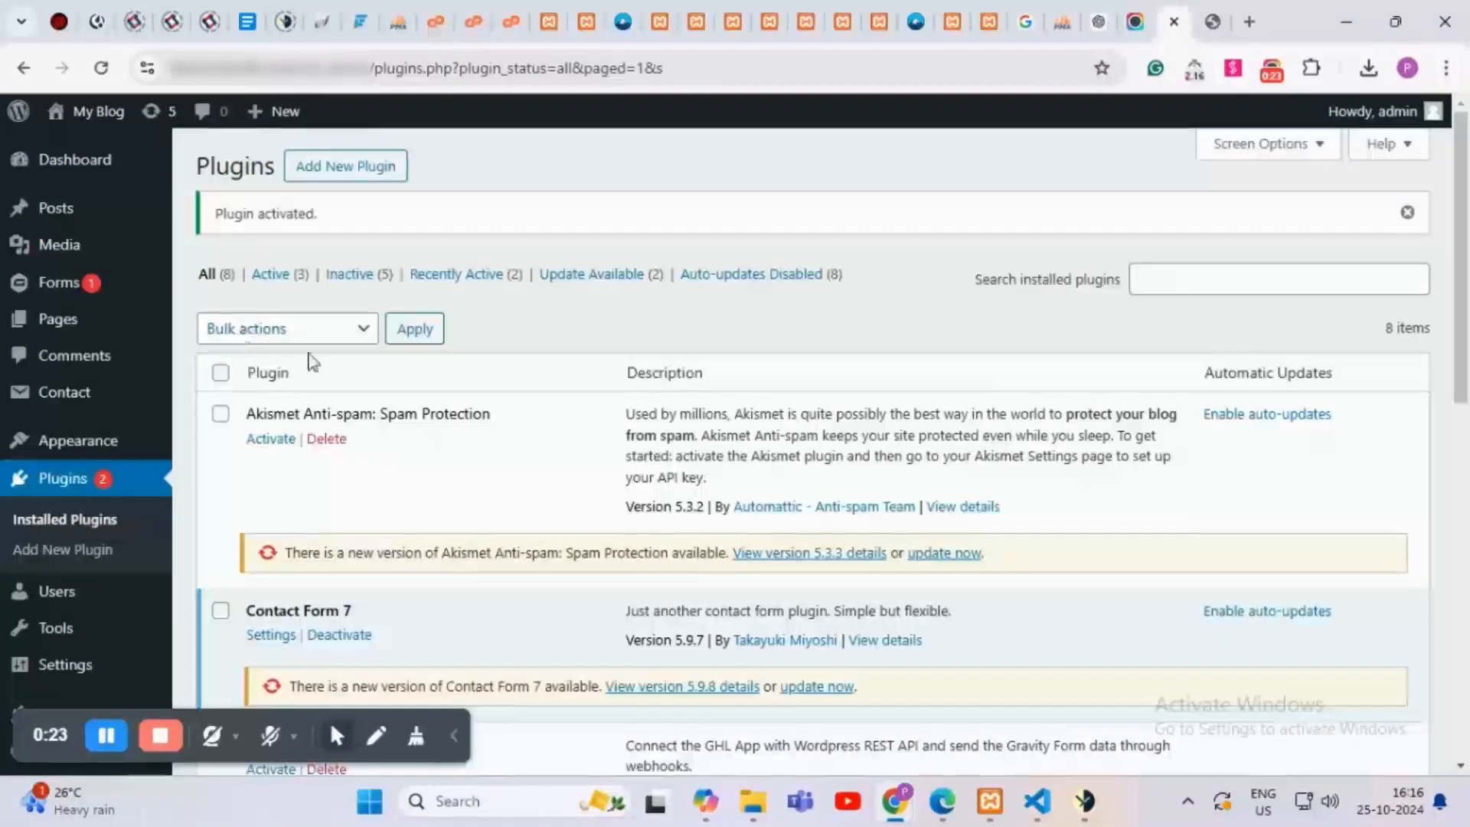
Step: Confirm the Go high level extension for Contact Form 7 pro row is listed as active
scroll(581, 413, "down", 10)
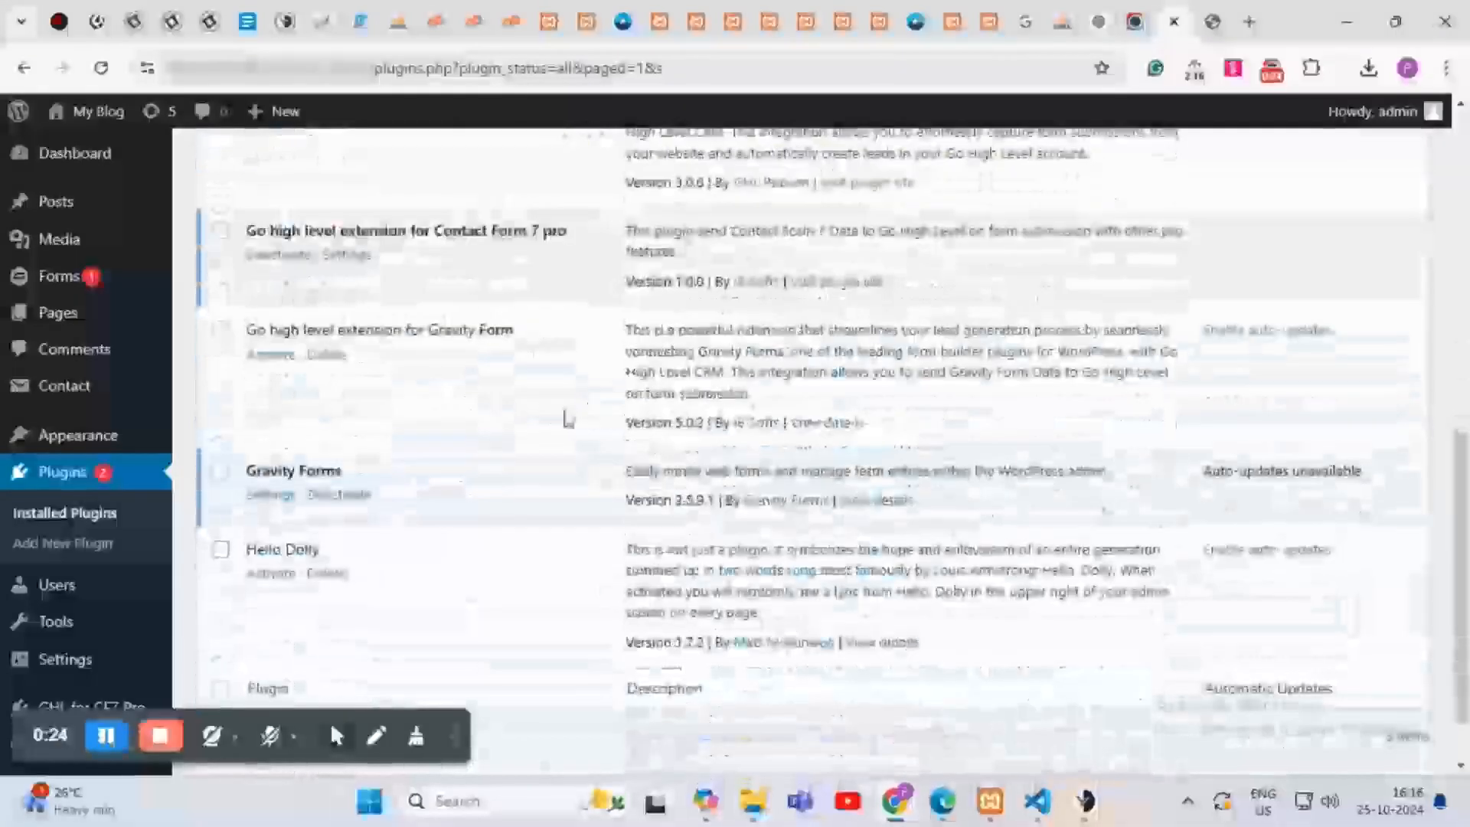
scroll(366, 372, "up", 2)
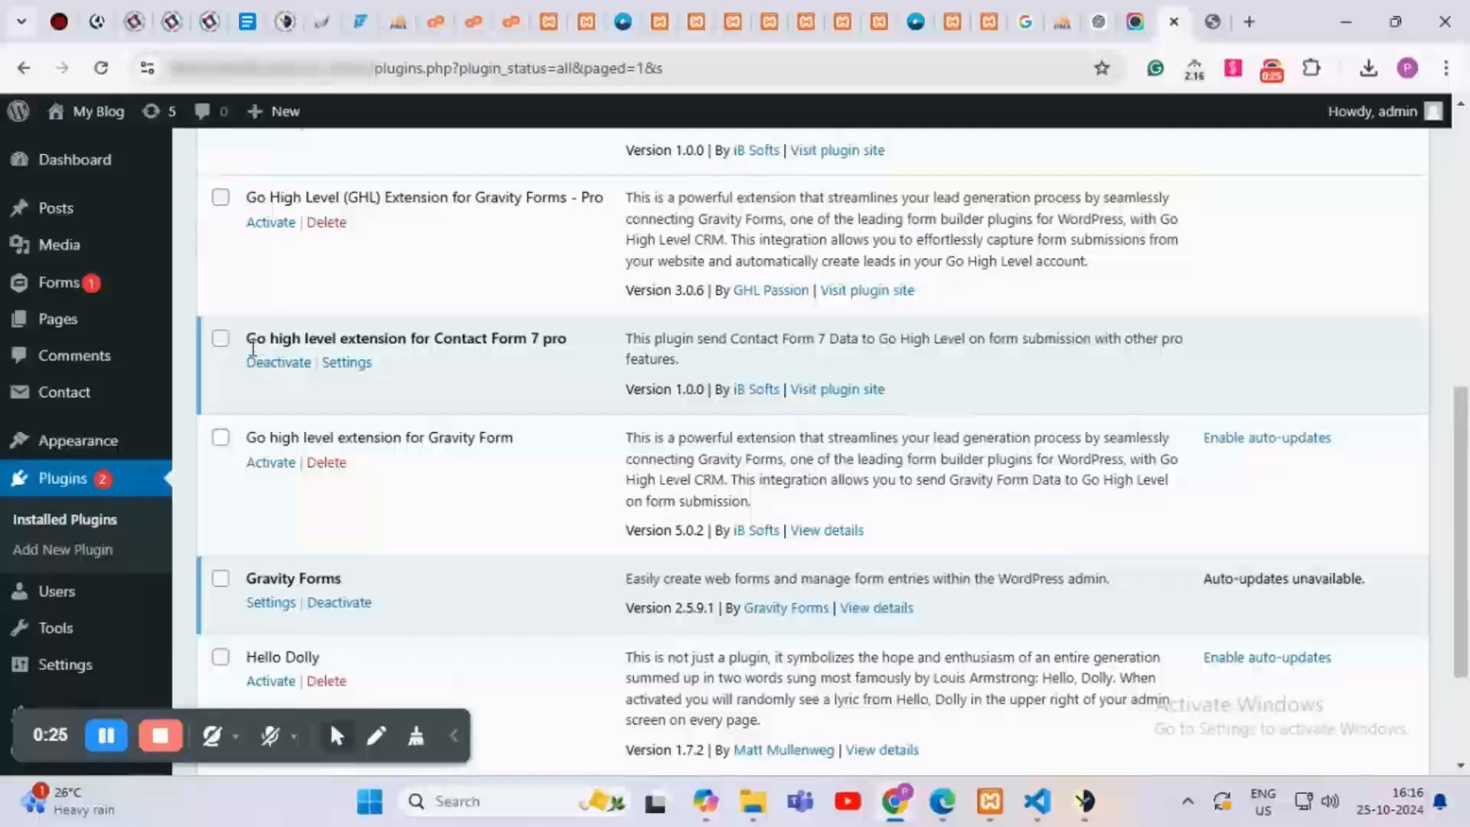
left_click_drag(246, 337, 586, 344)
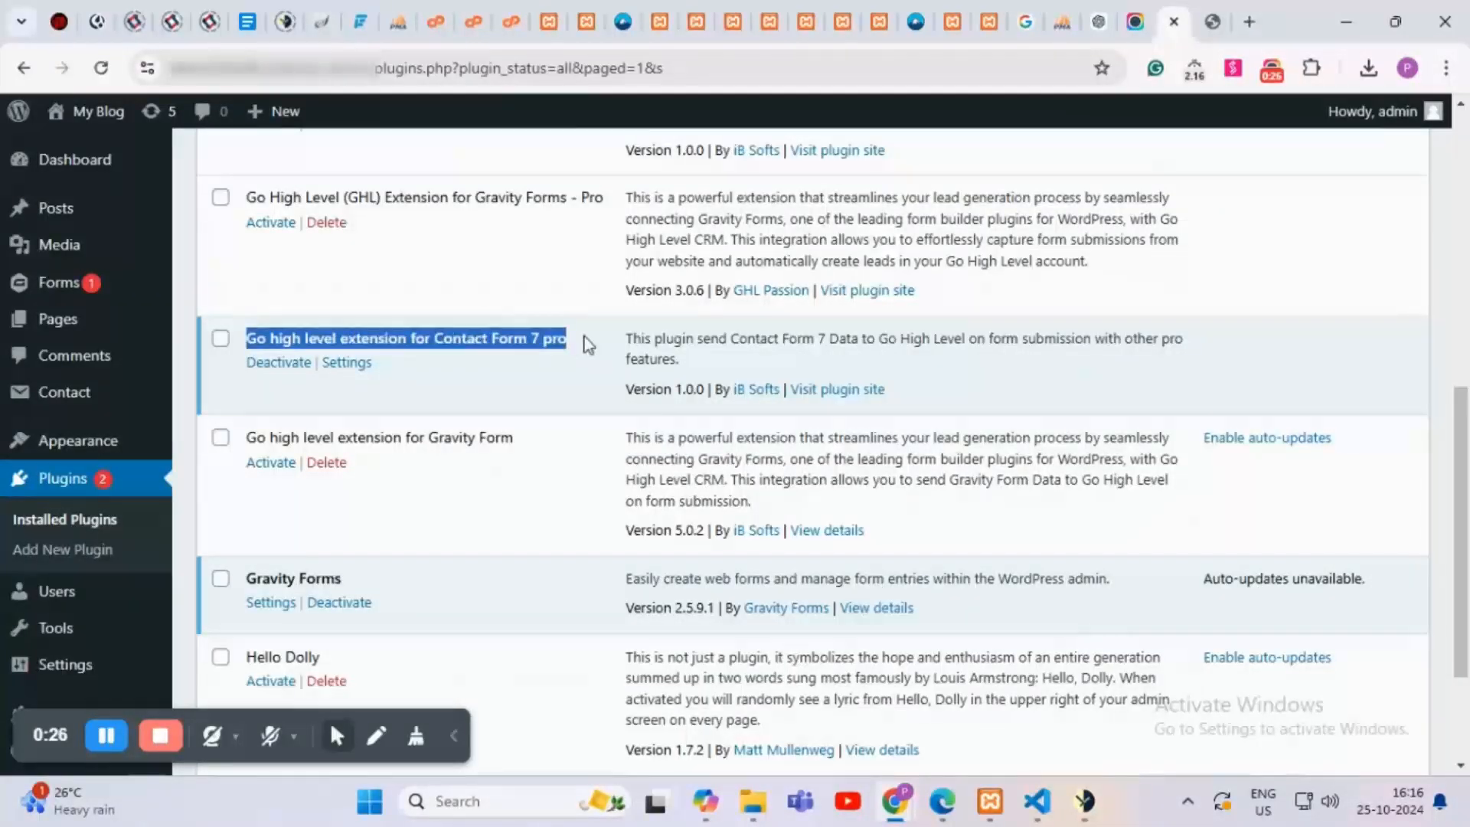
left_click(558, 396)
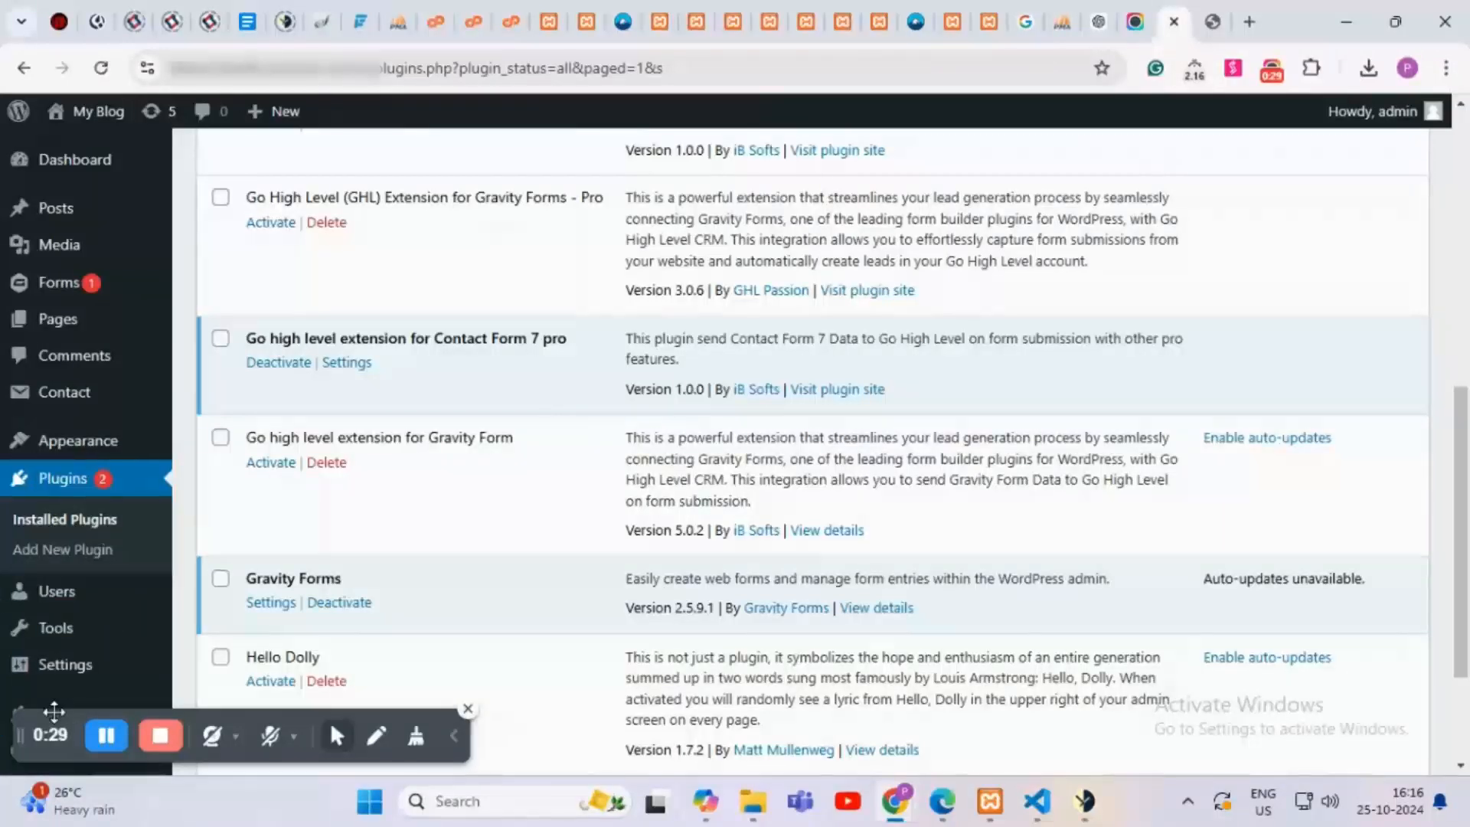
left_click_drag(54, 712, 418, 685)
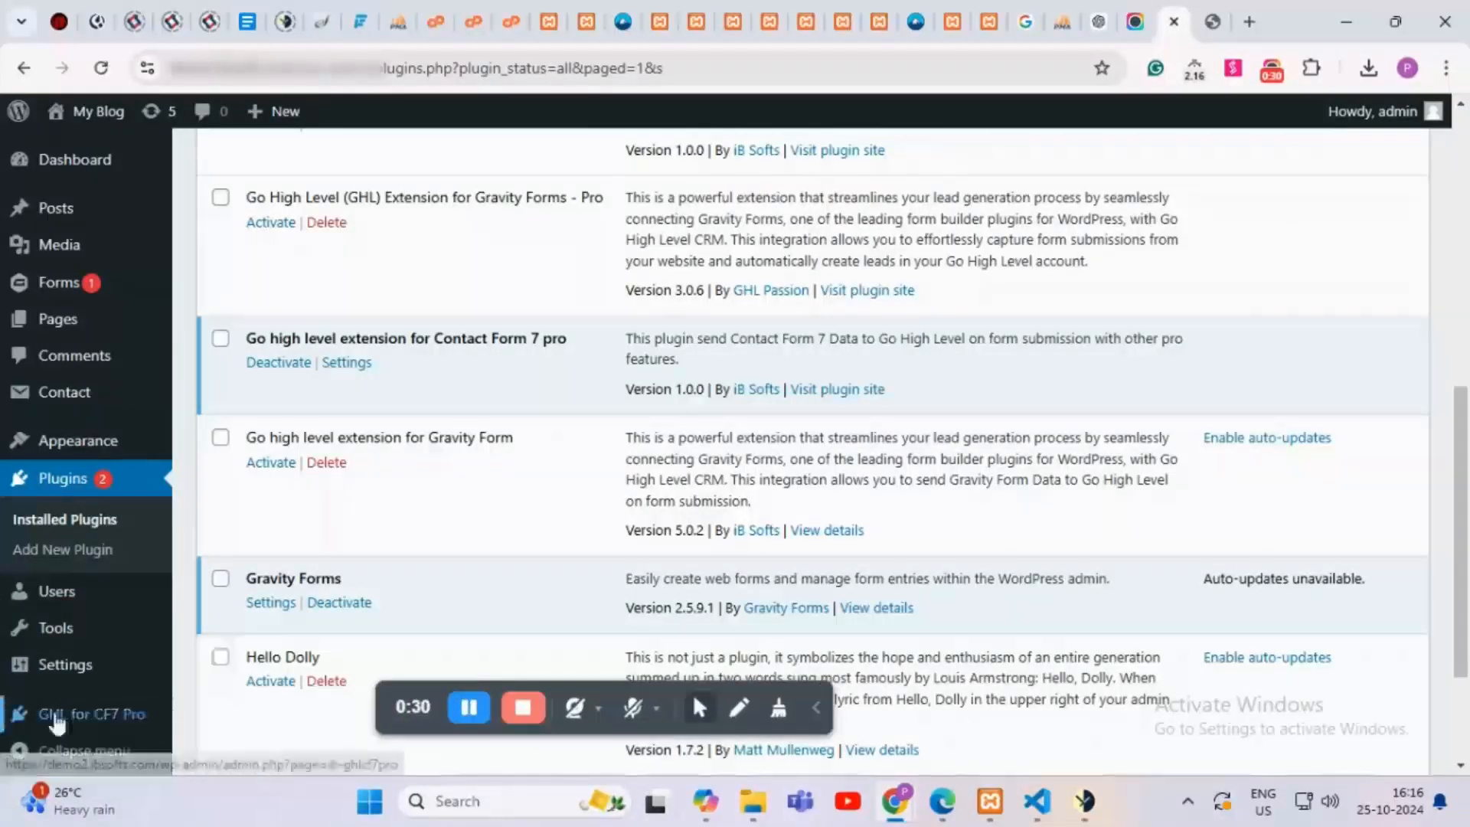
Step: Activate the GHL for CF7 Pro license with the license key and bring up Connect with GHL
left_click(103, 715)
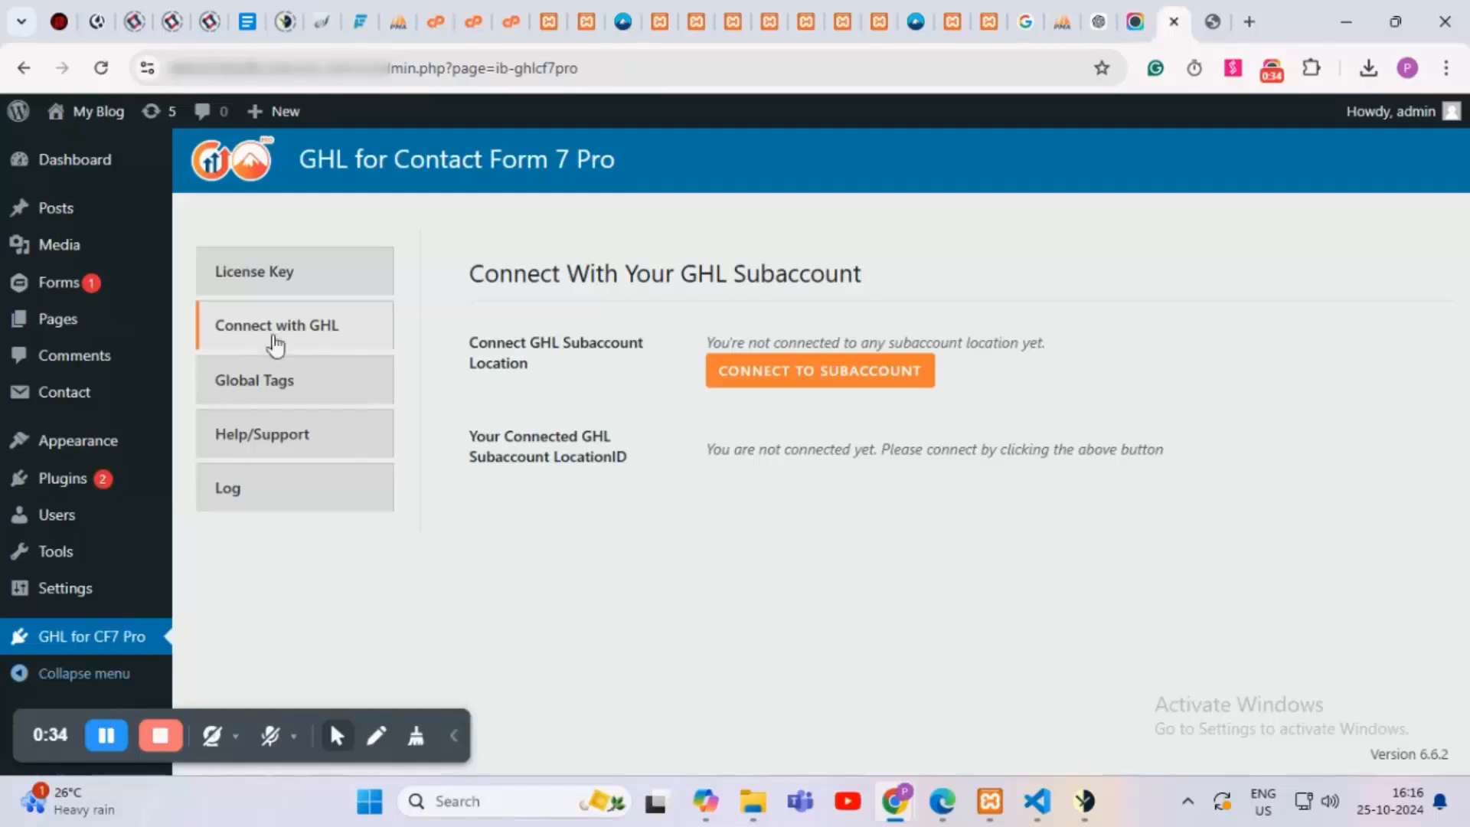
left_click(315, 281)
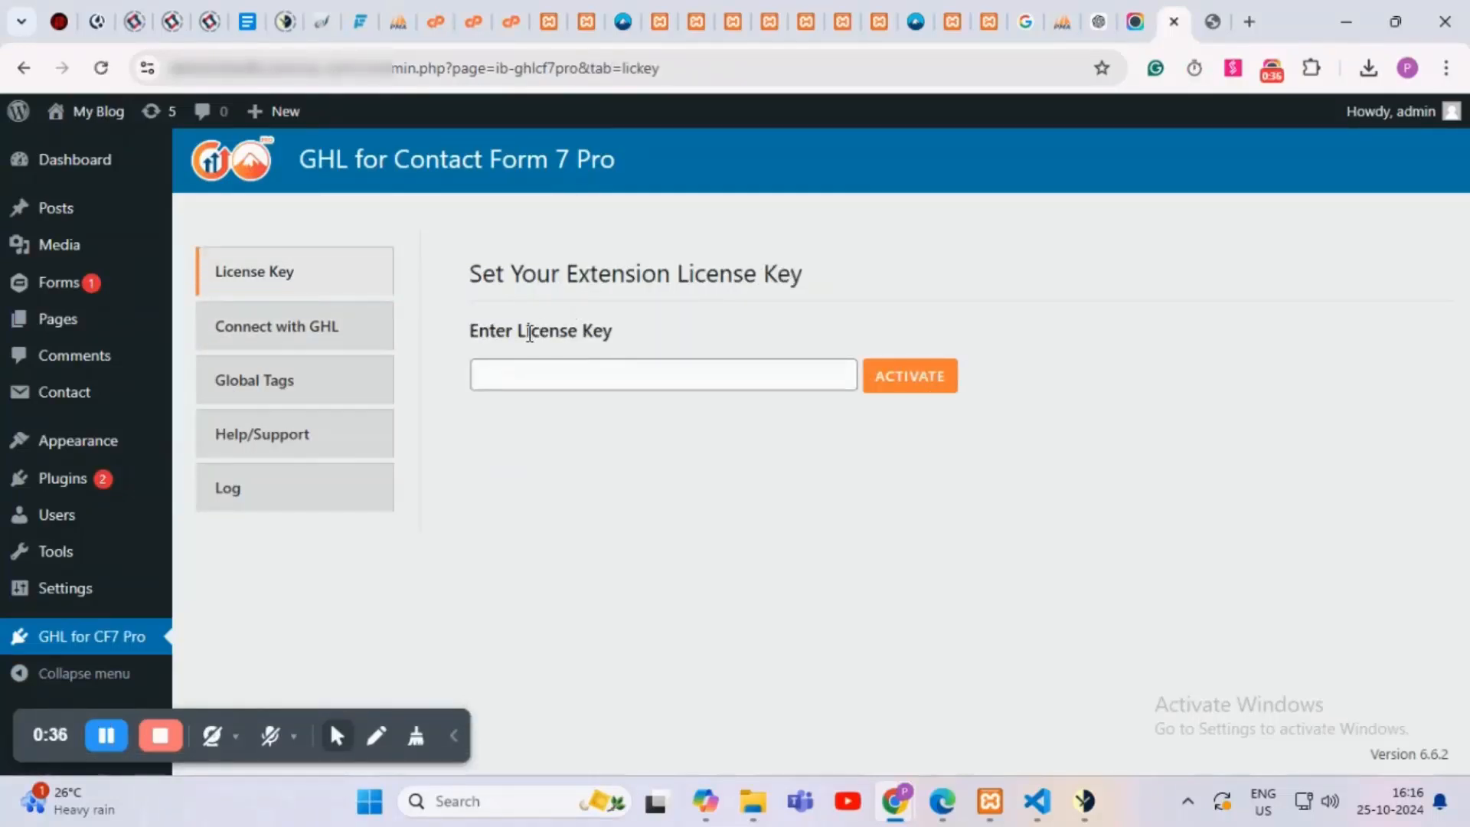
left_click(506, 375)
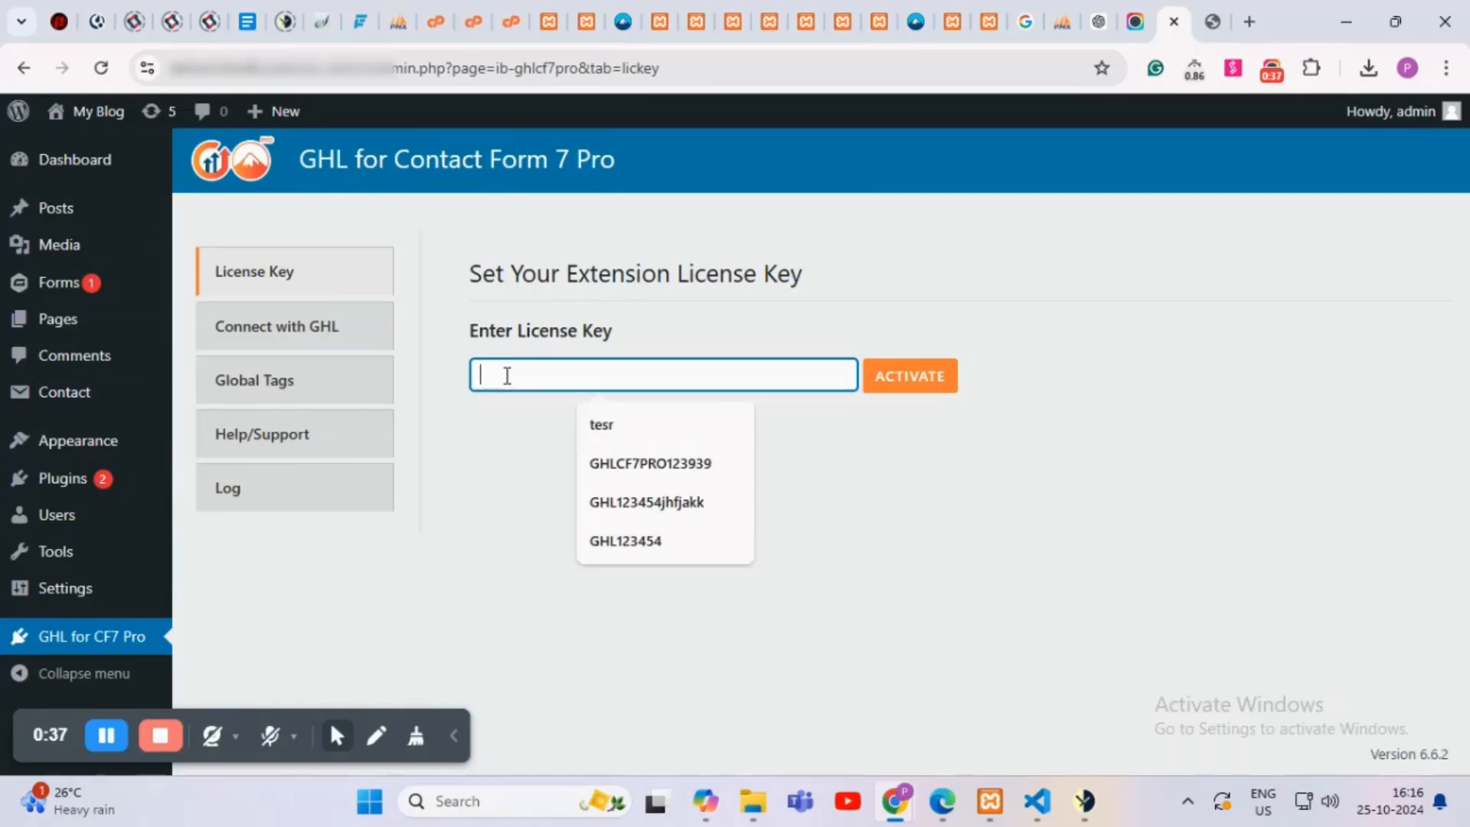
type("G")
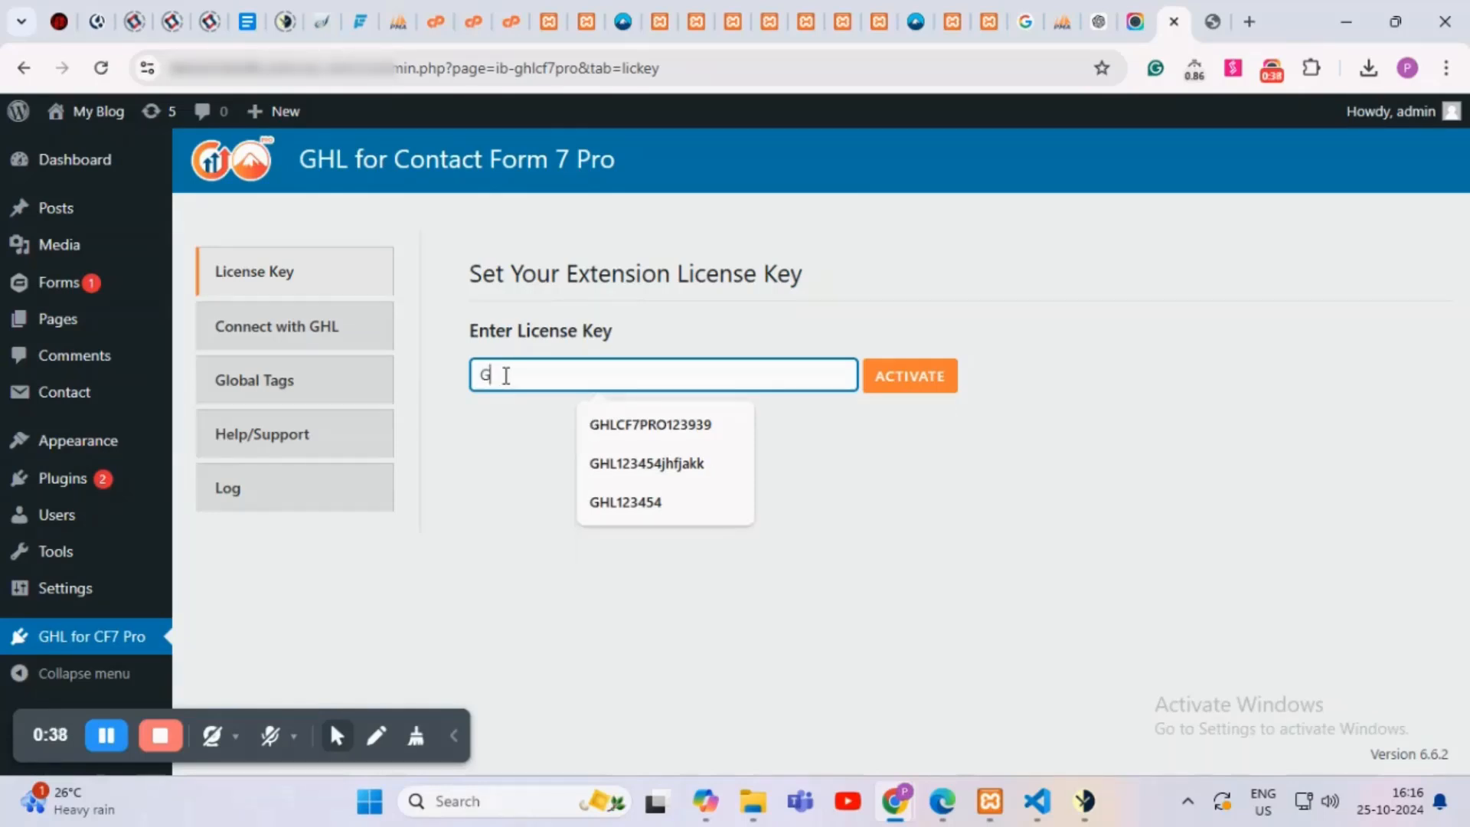
type("HL12")
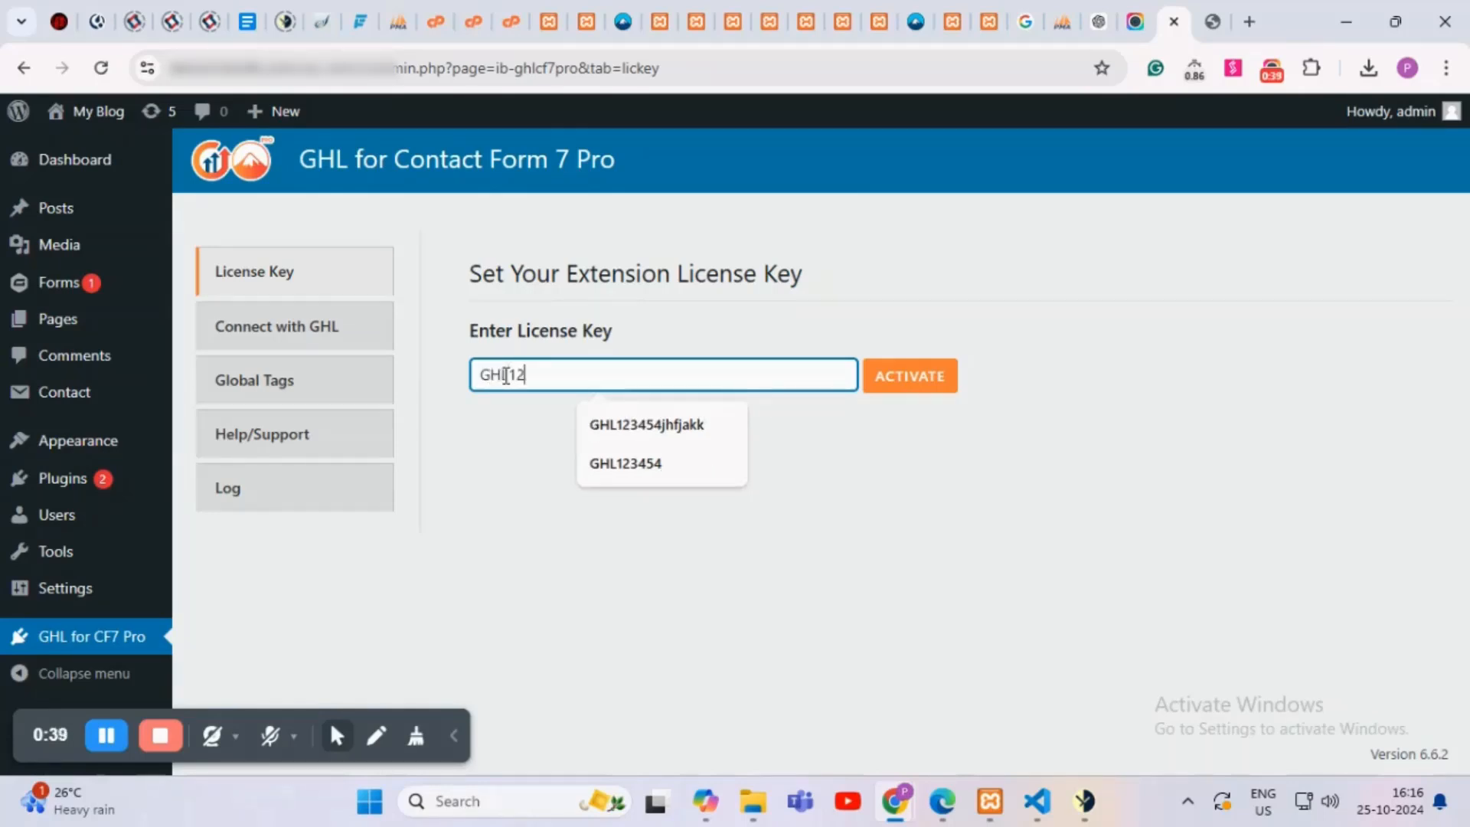
type("345")
left_click(1244, 580)
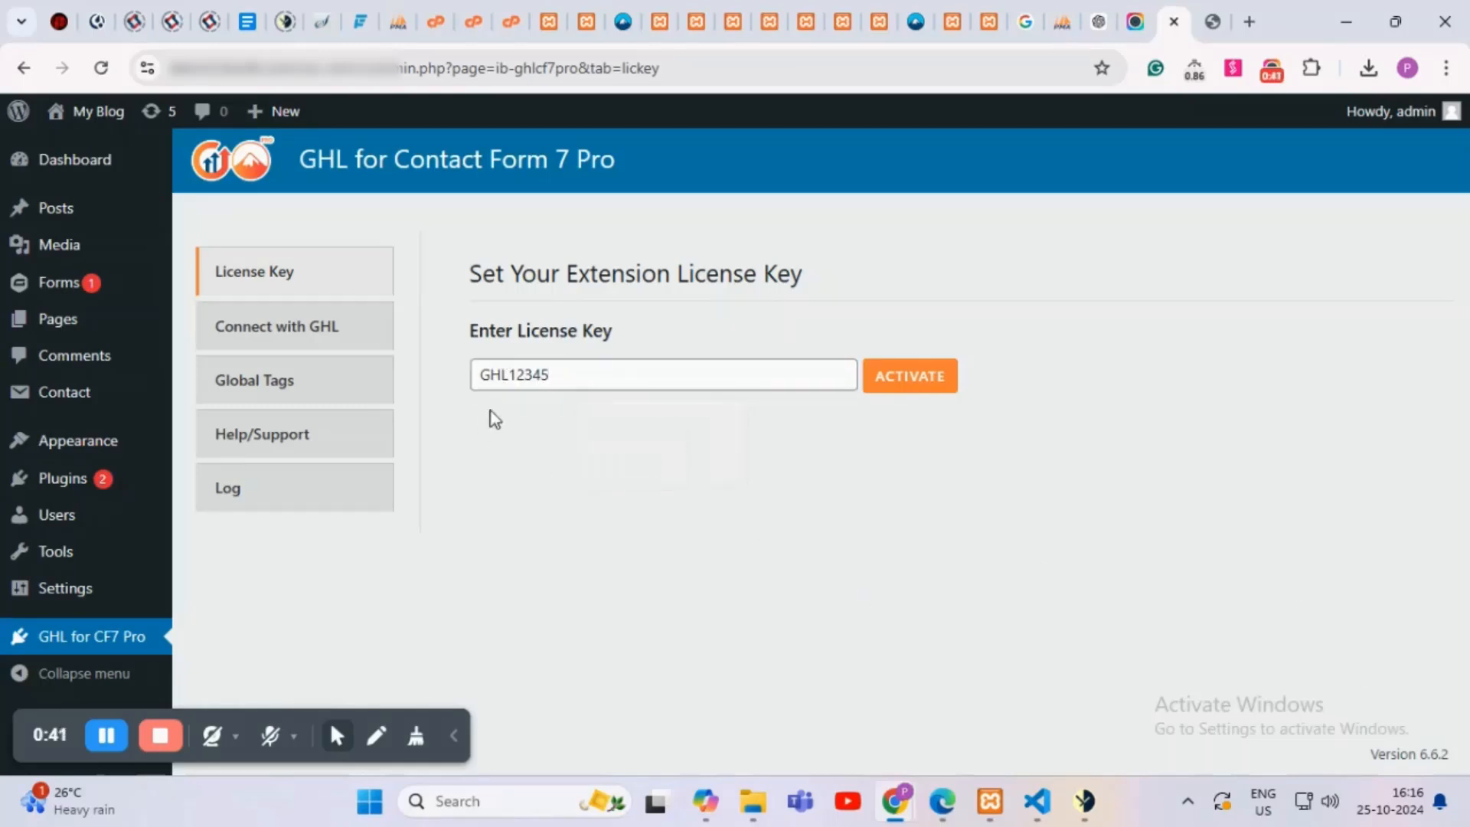
left_click(931, 394)
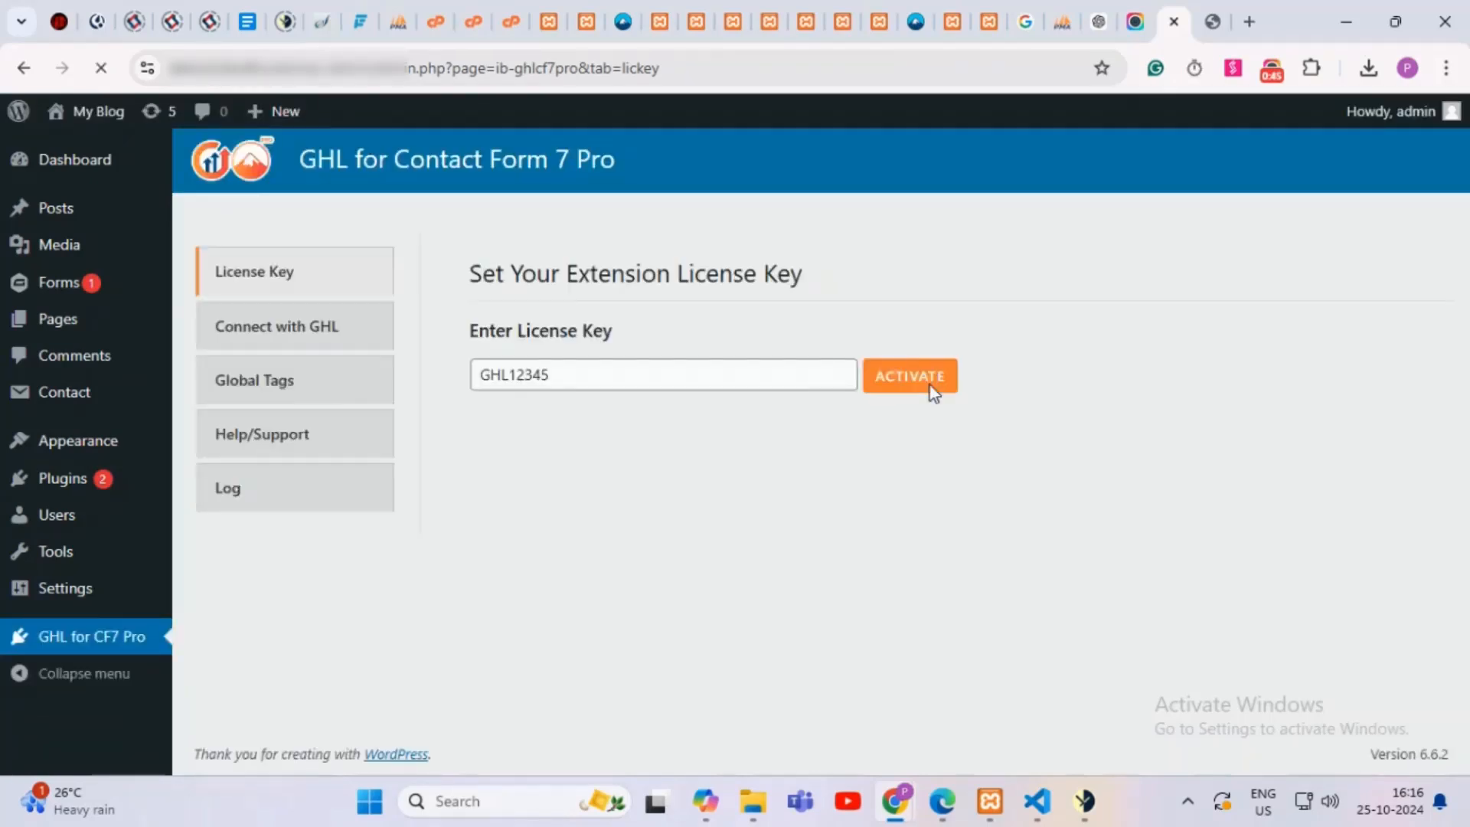
left_click(293, 329)
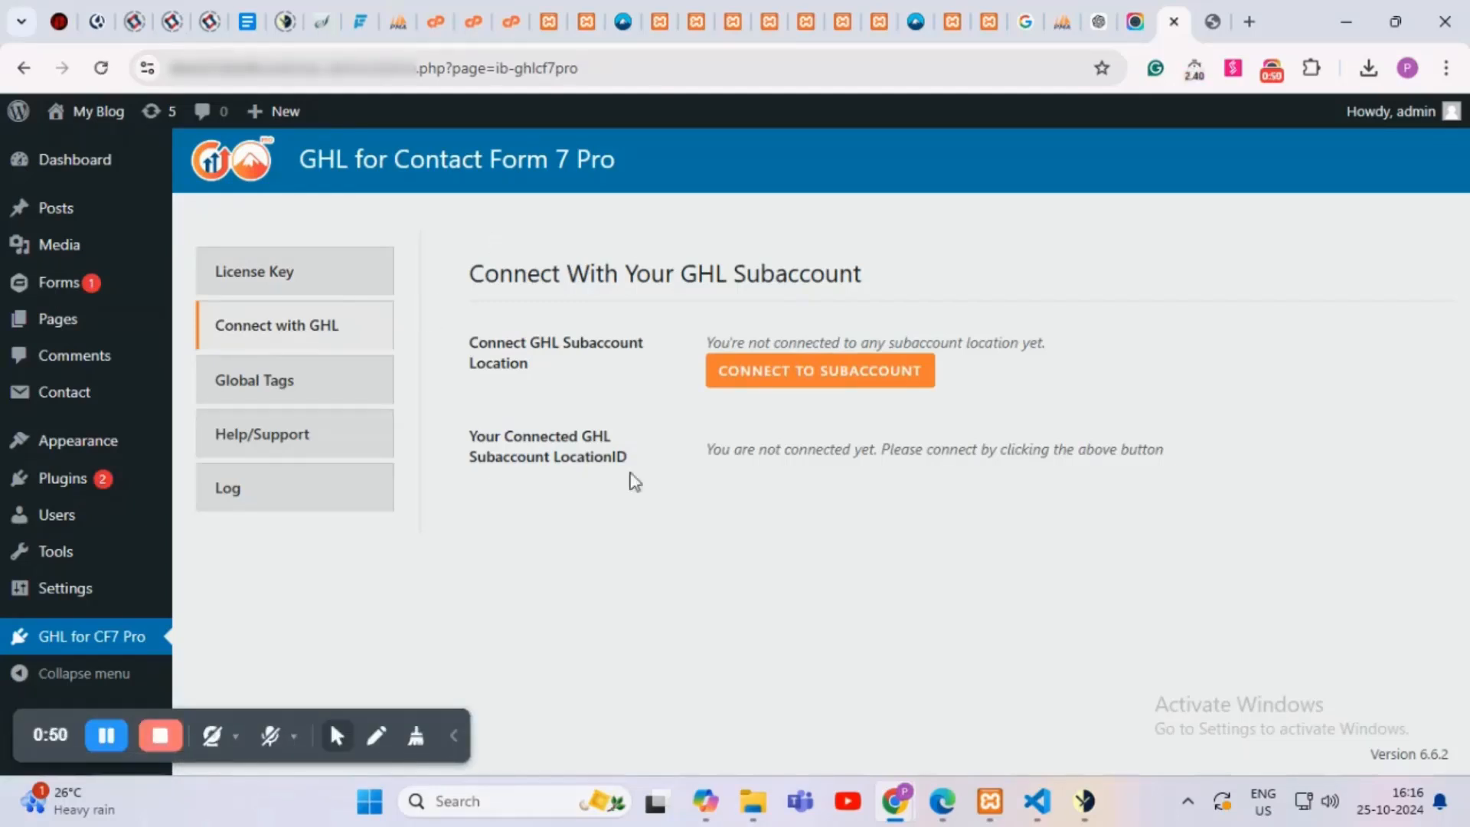
Step: Connect the plugin to the first GoHighLevel sub-account listed under Select an Account
left_click(818, 396)
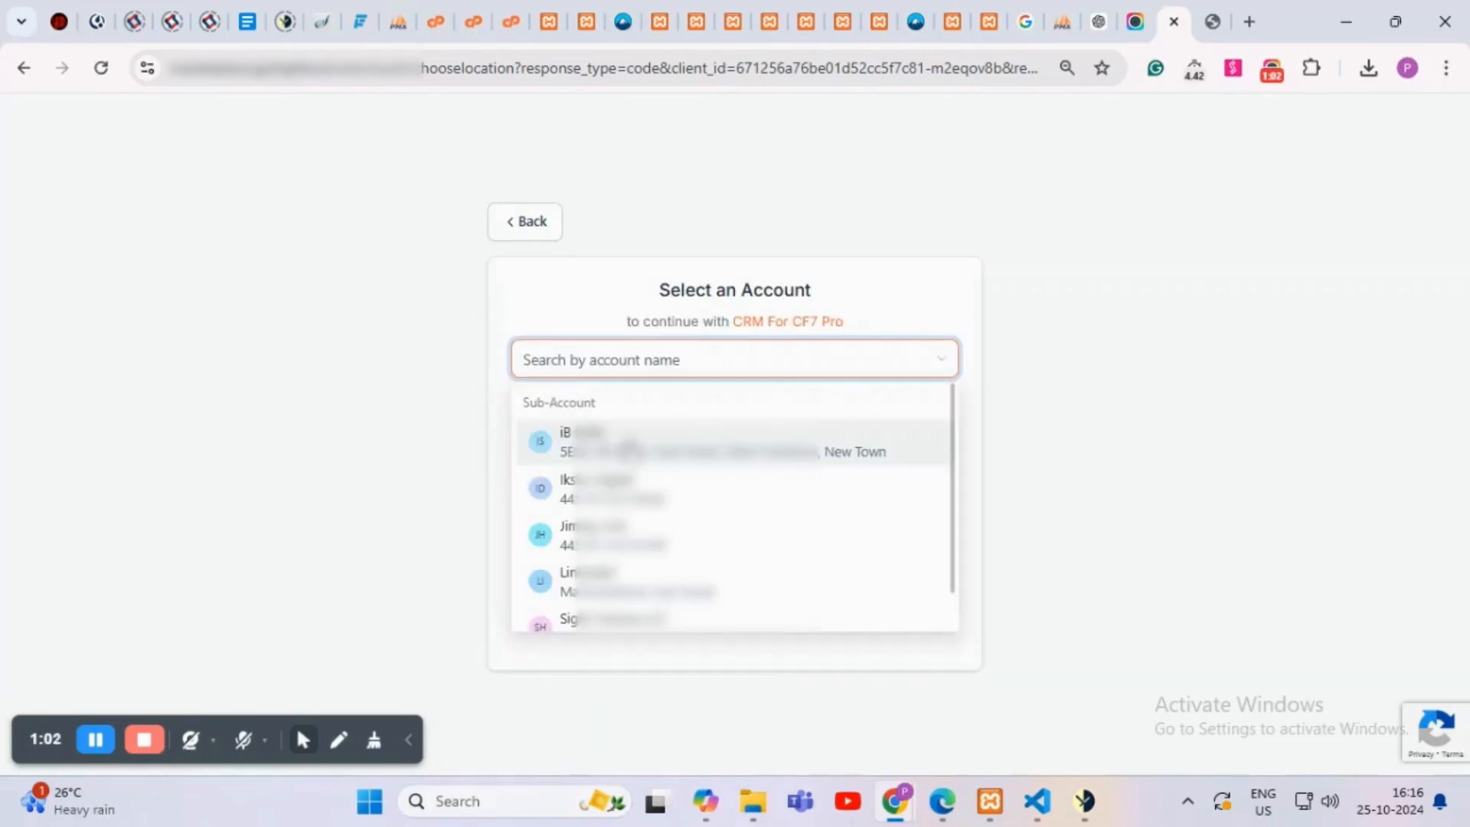
left_click(629, 448)
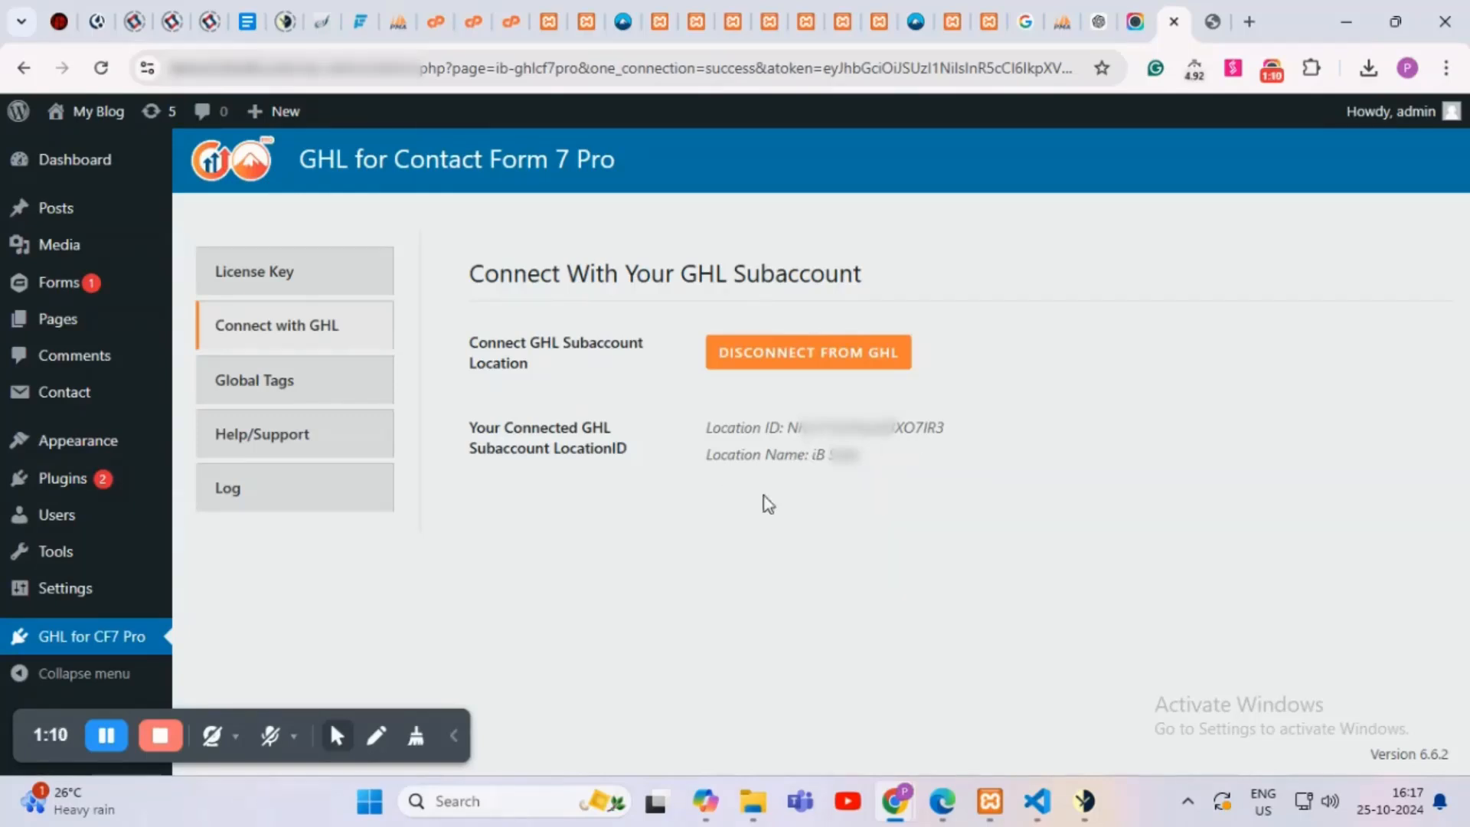
left_click(318, 396)
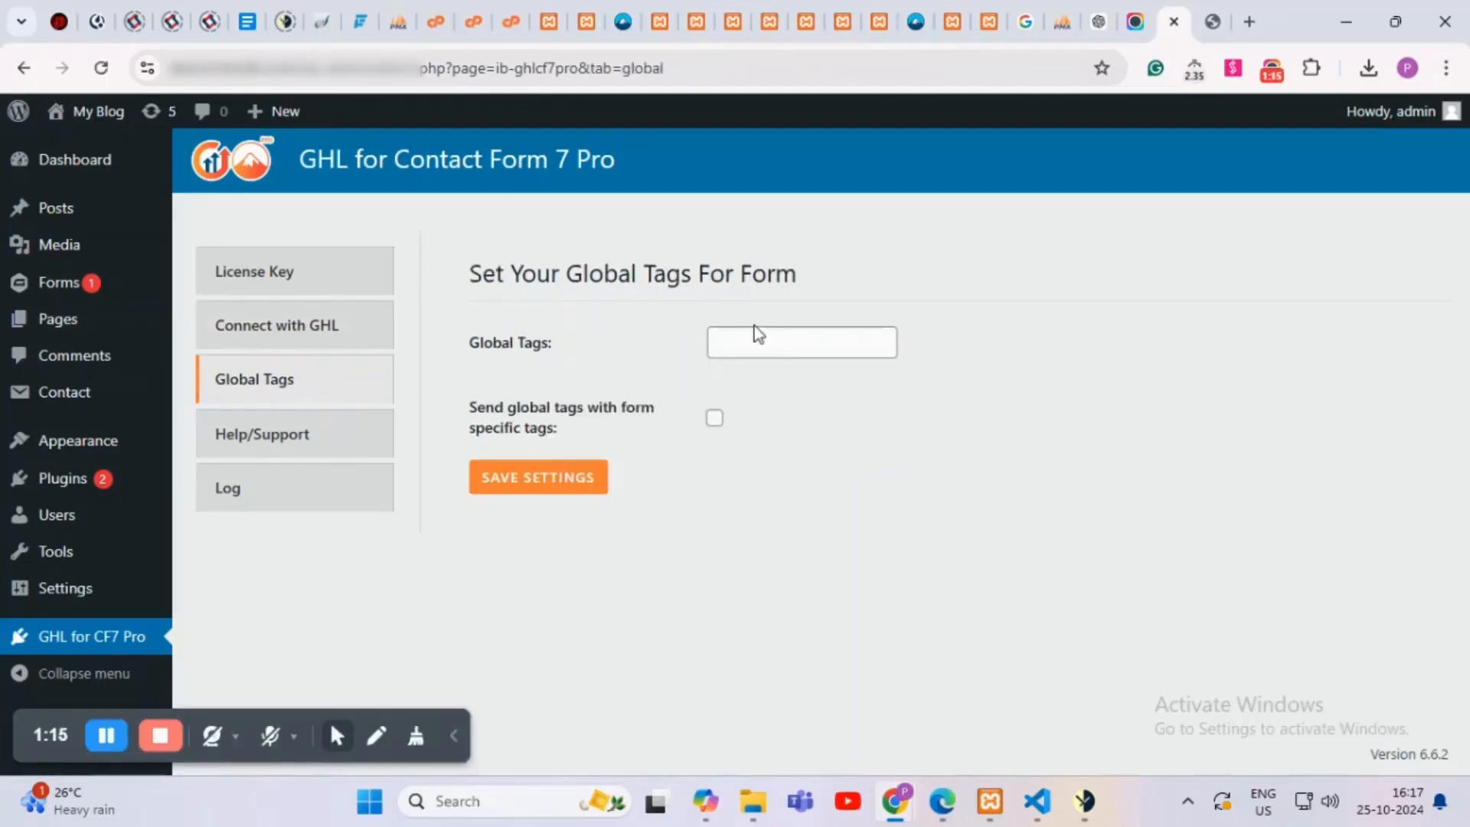
Step: Enter global tags glob1,glob2, enable sending them with form-specific tags, and save
left_click(741, 344)
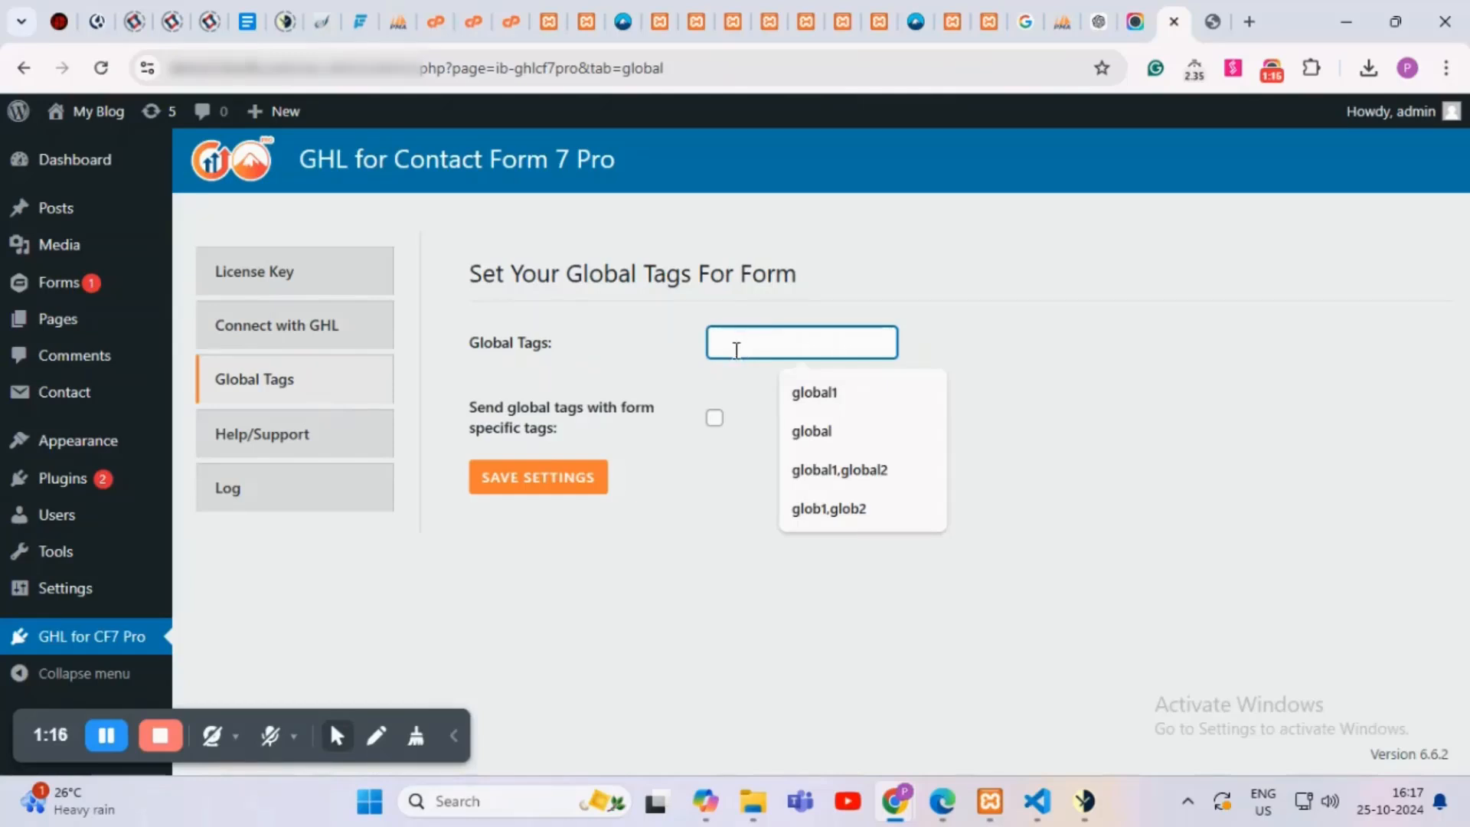
type("glob1")
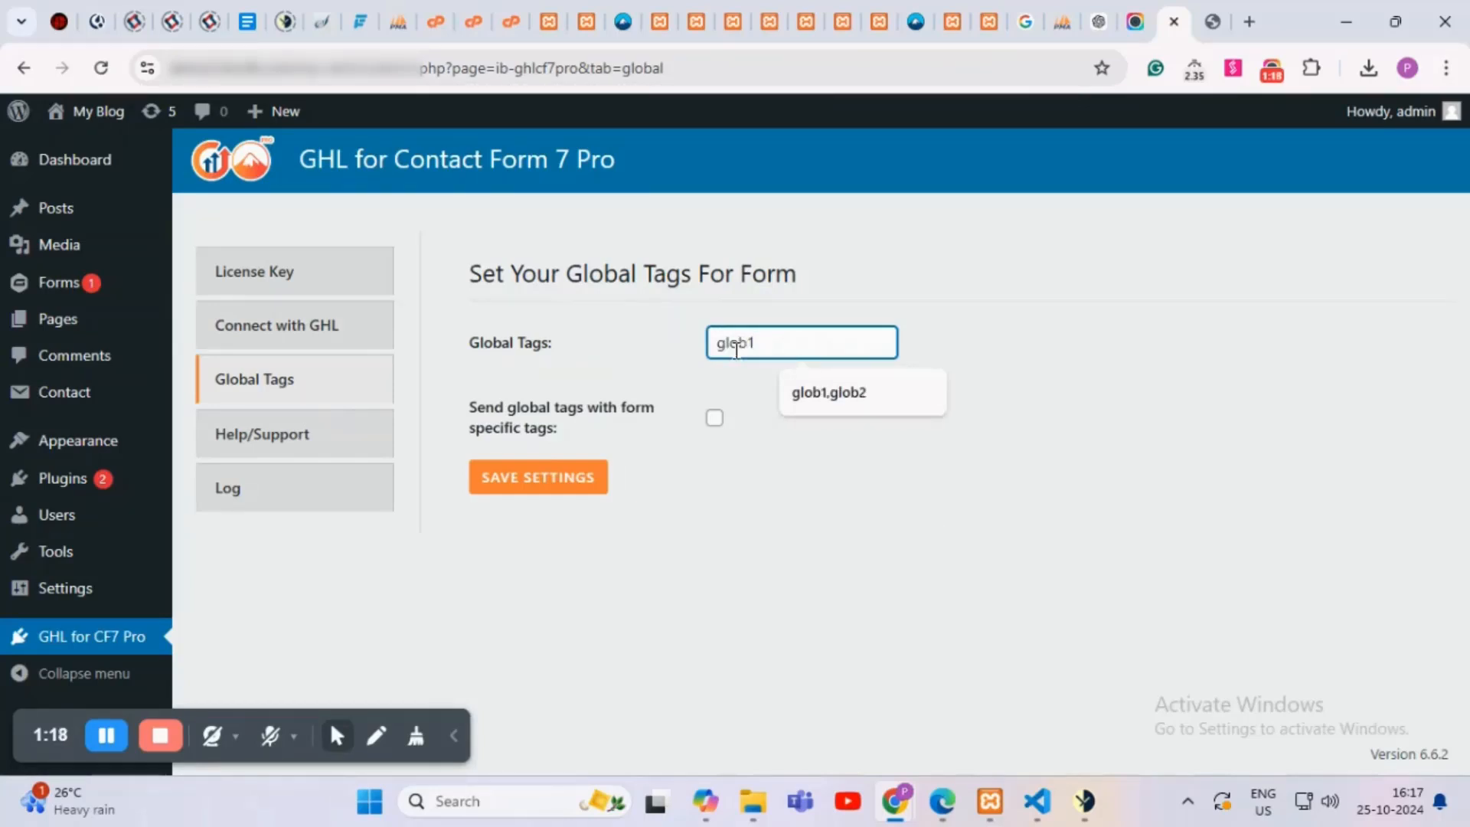
type(",glob2")
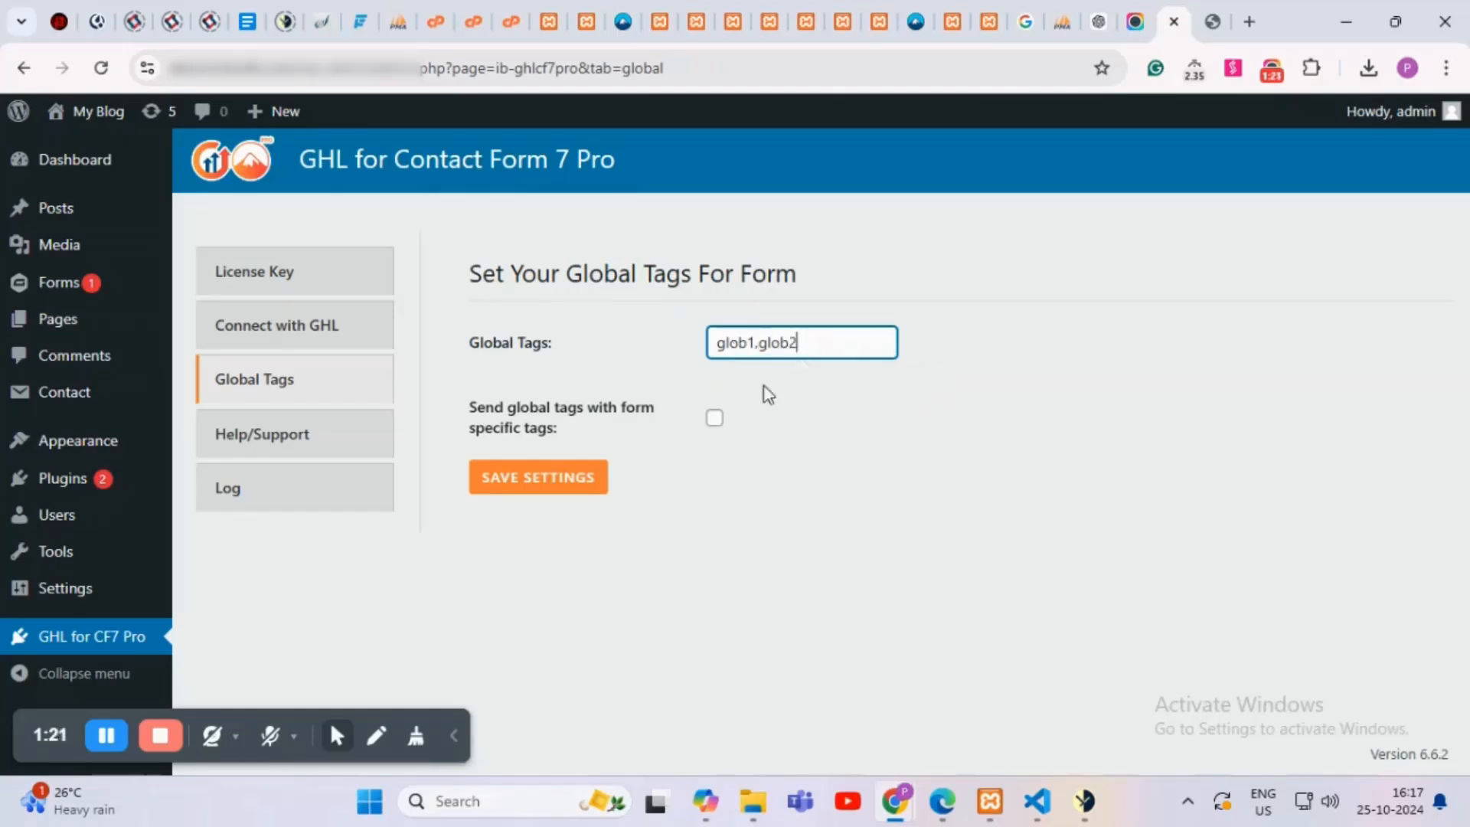
left_click(715, 418)
left_click(521, 477)
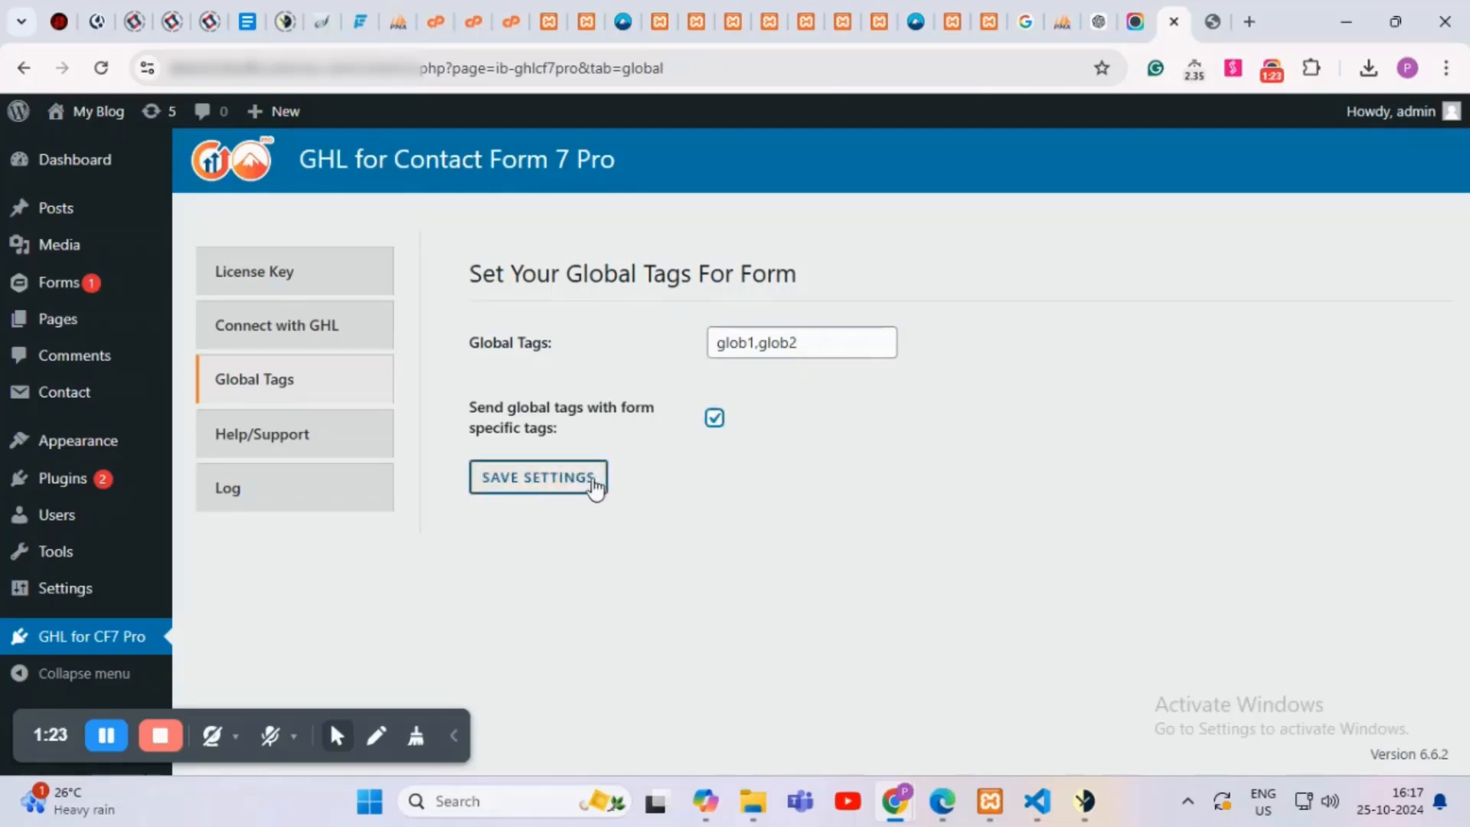
left_click(566, 487)
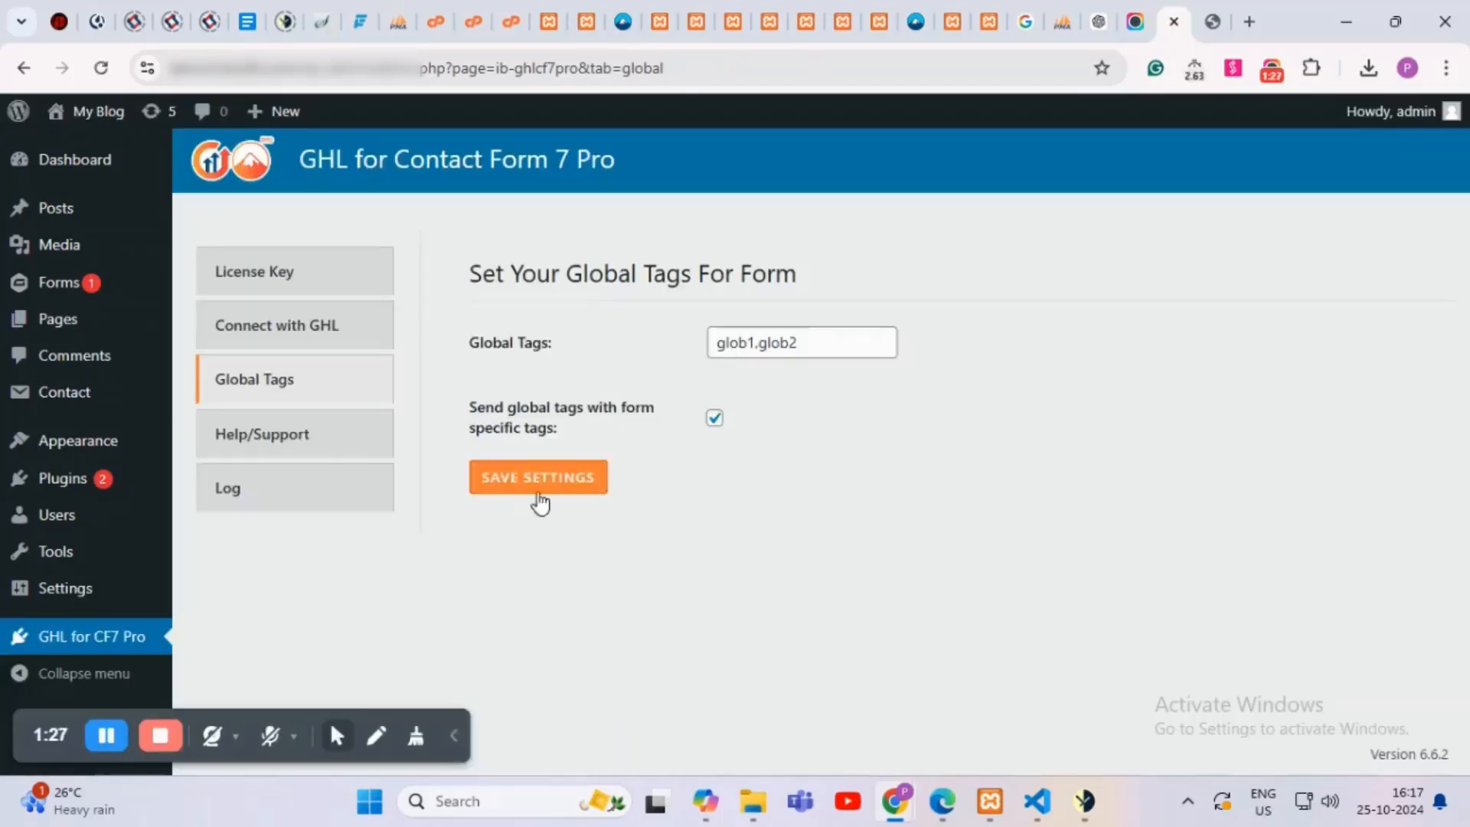
Step: Open the Log tab under Help/Support, which reports the log file does not exist
left_click(325, 454)
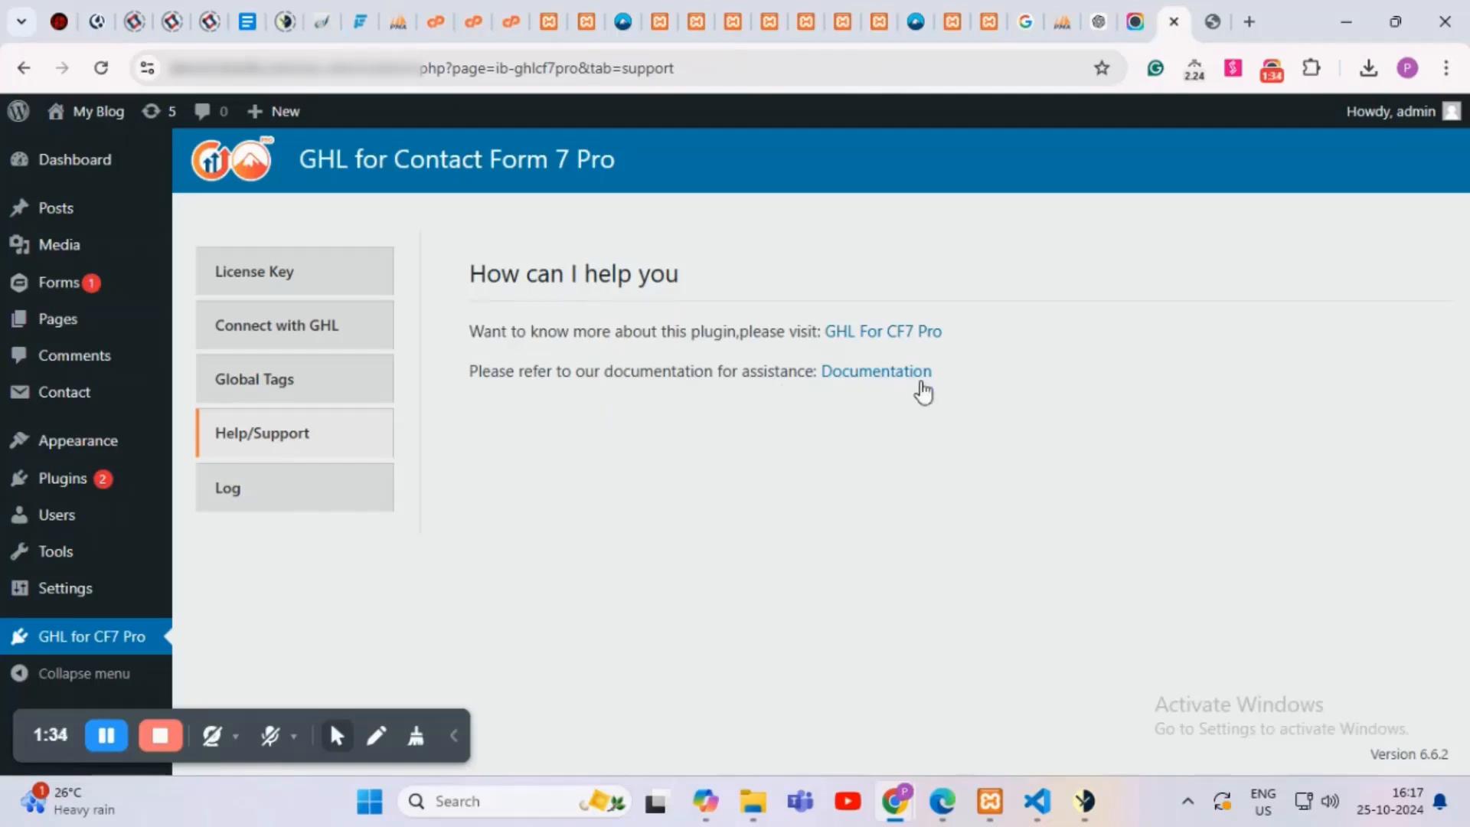
left_click(320, 511)
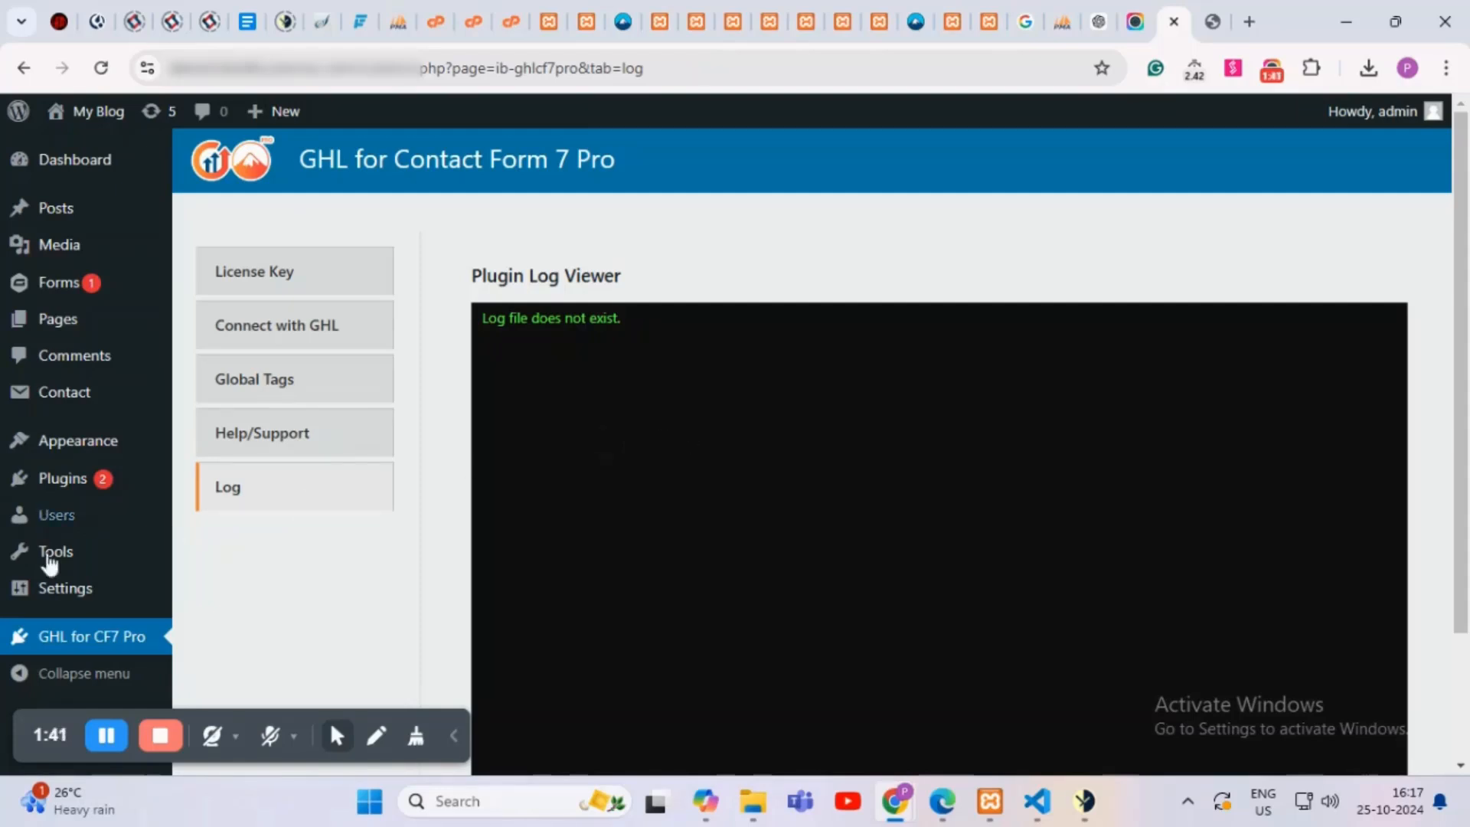
mouse_move(65, 412)
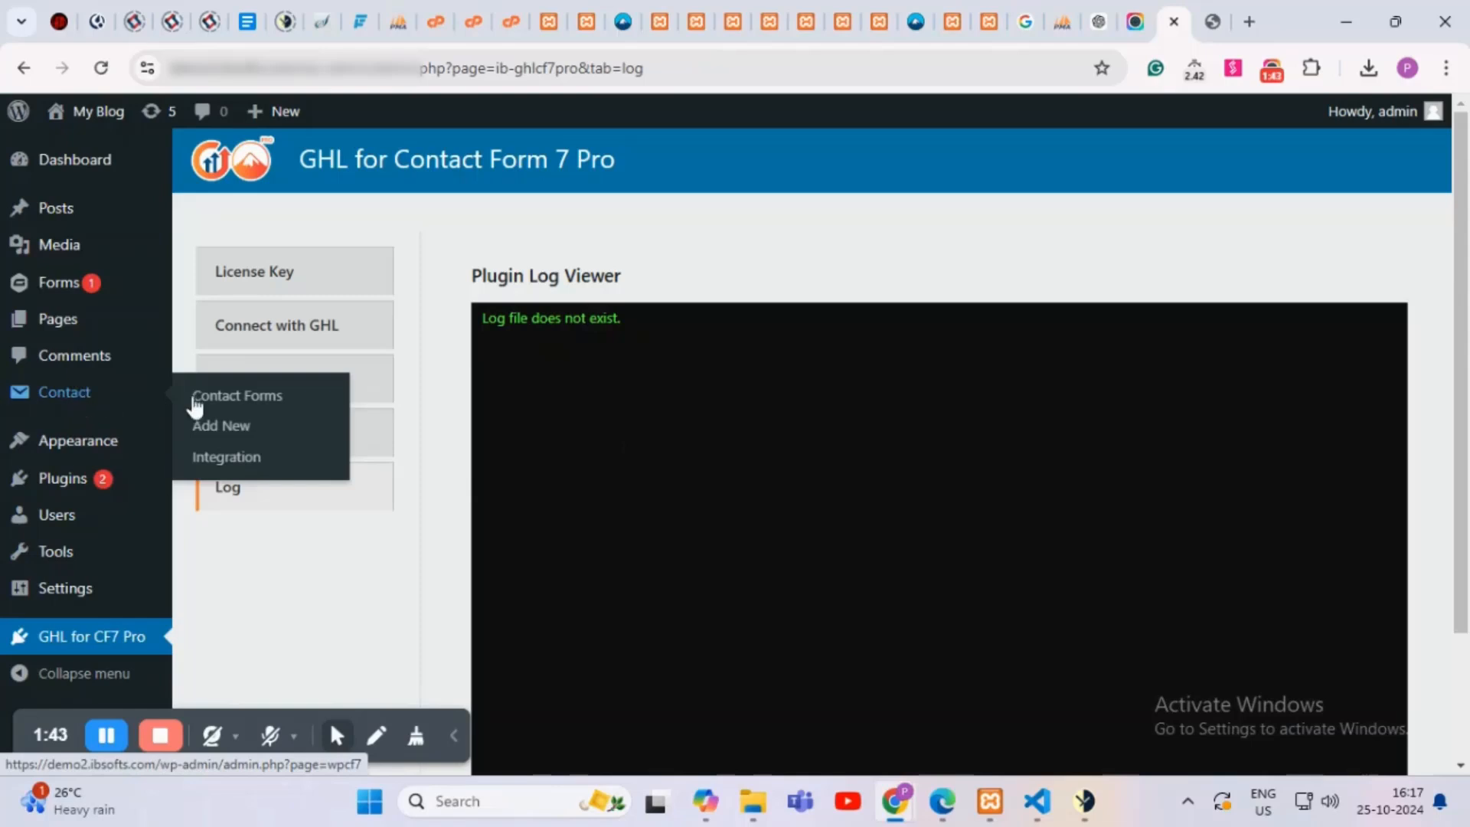
Step: Open the Contact Forms list in a new tab and edit the Demo form
middle_click(237, 396)
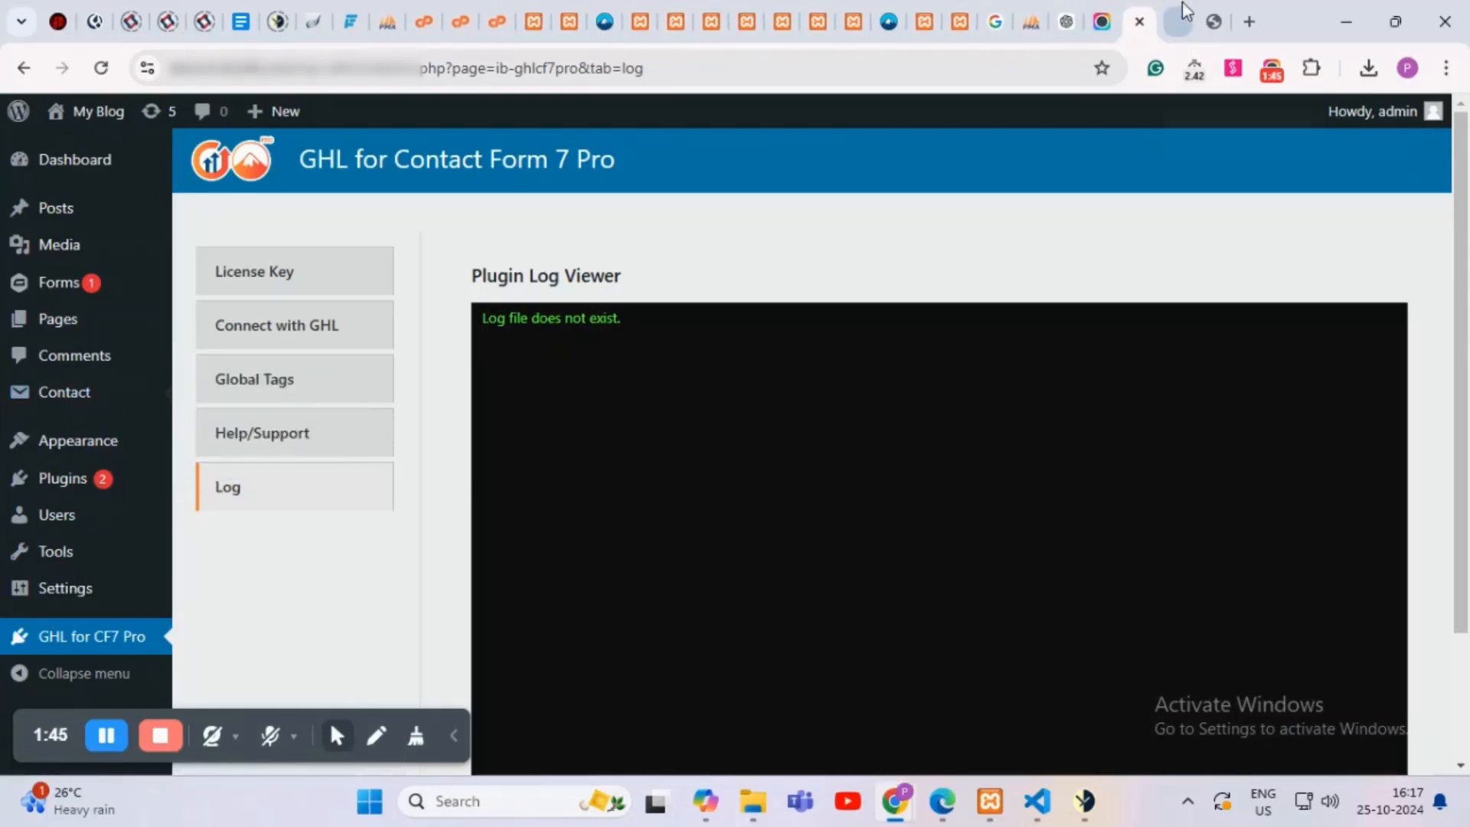
left_click(1177, 4)
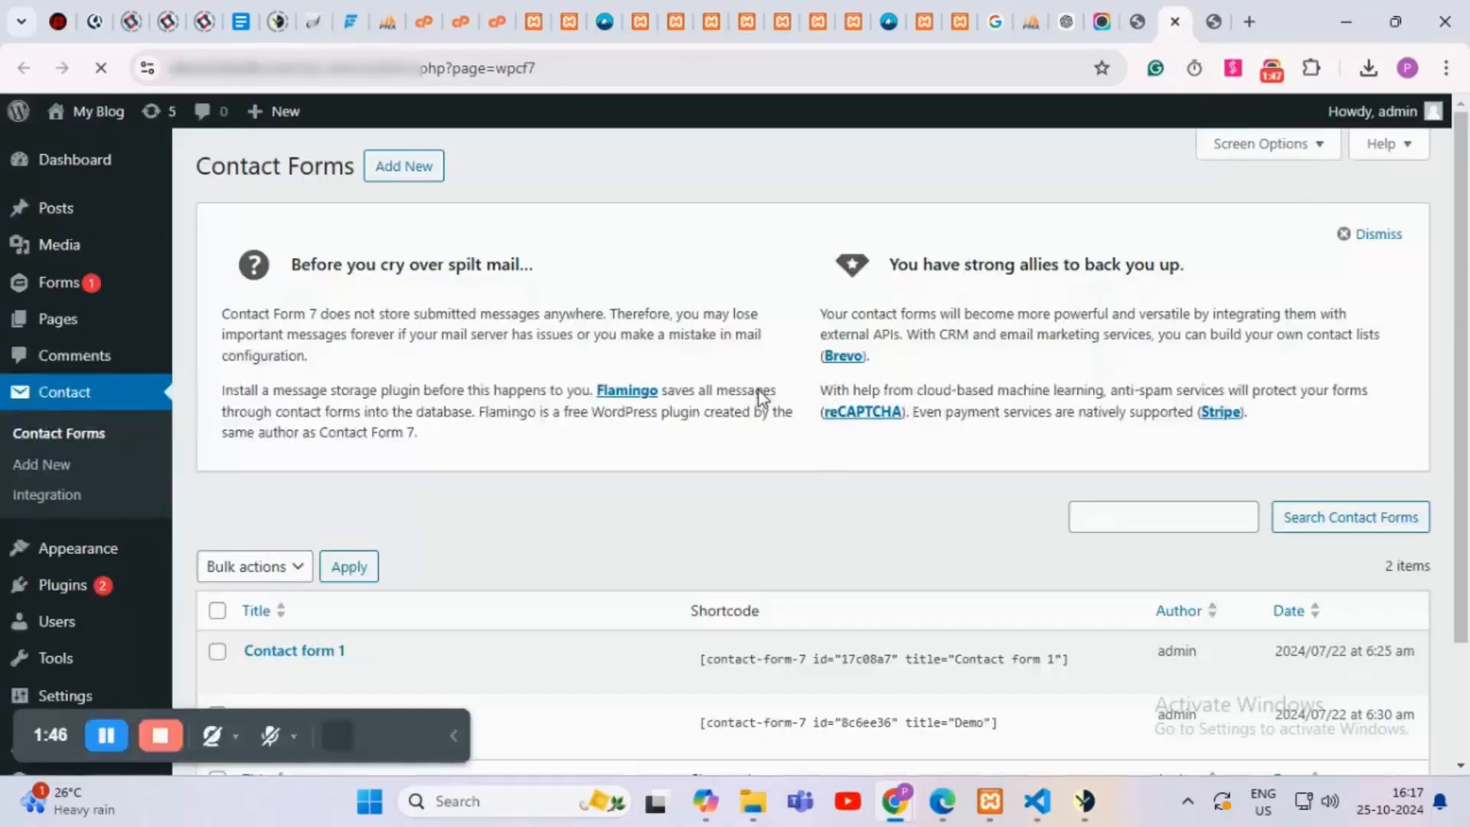
scroll(729, 403, "down", 2)
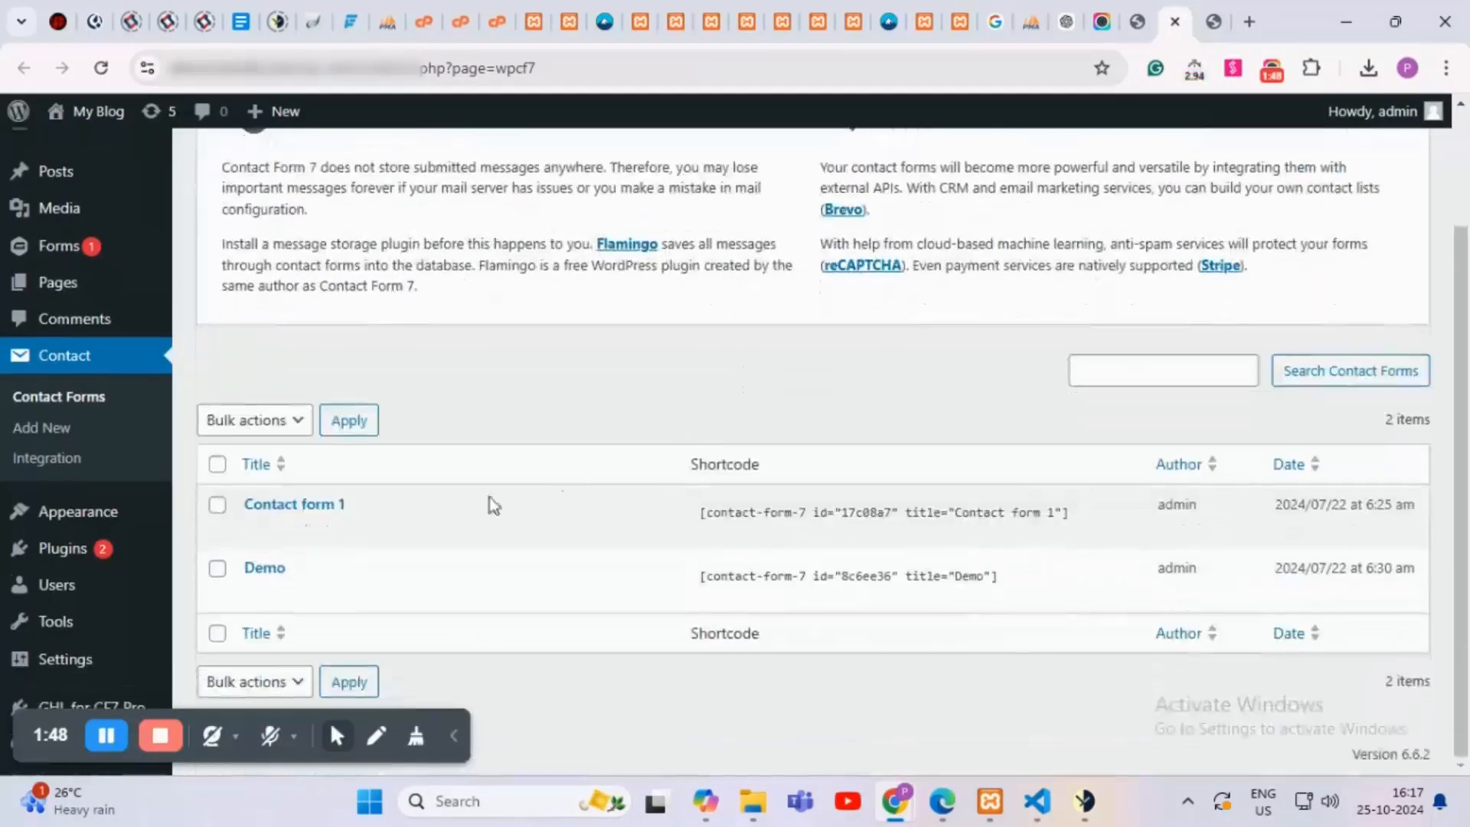
mouse_move(234, 599)
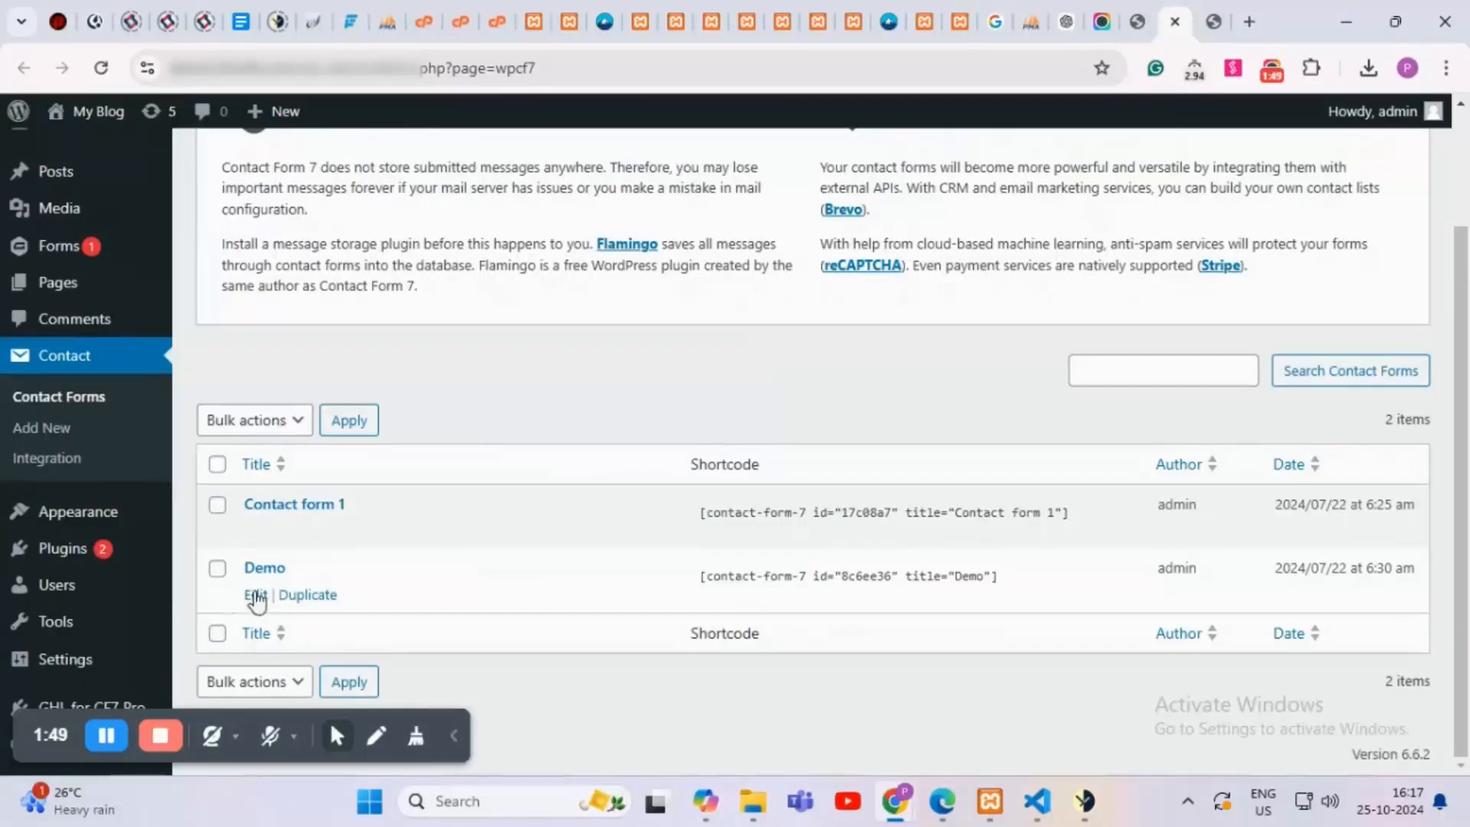
left_click(255, 596)
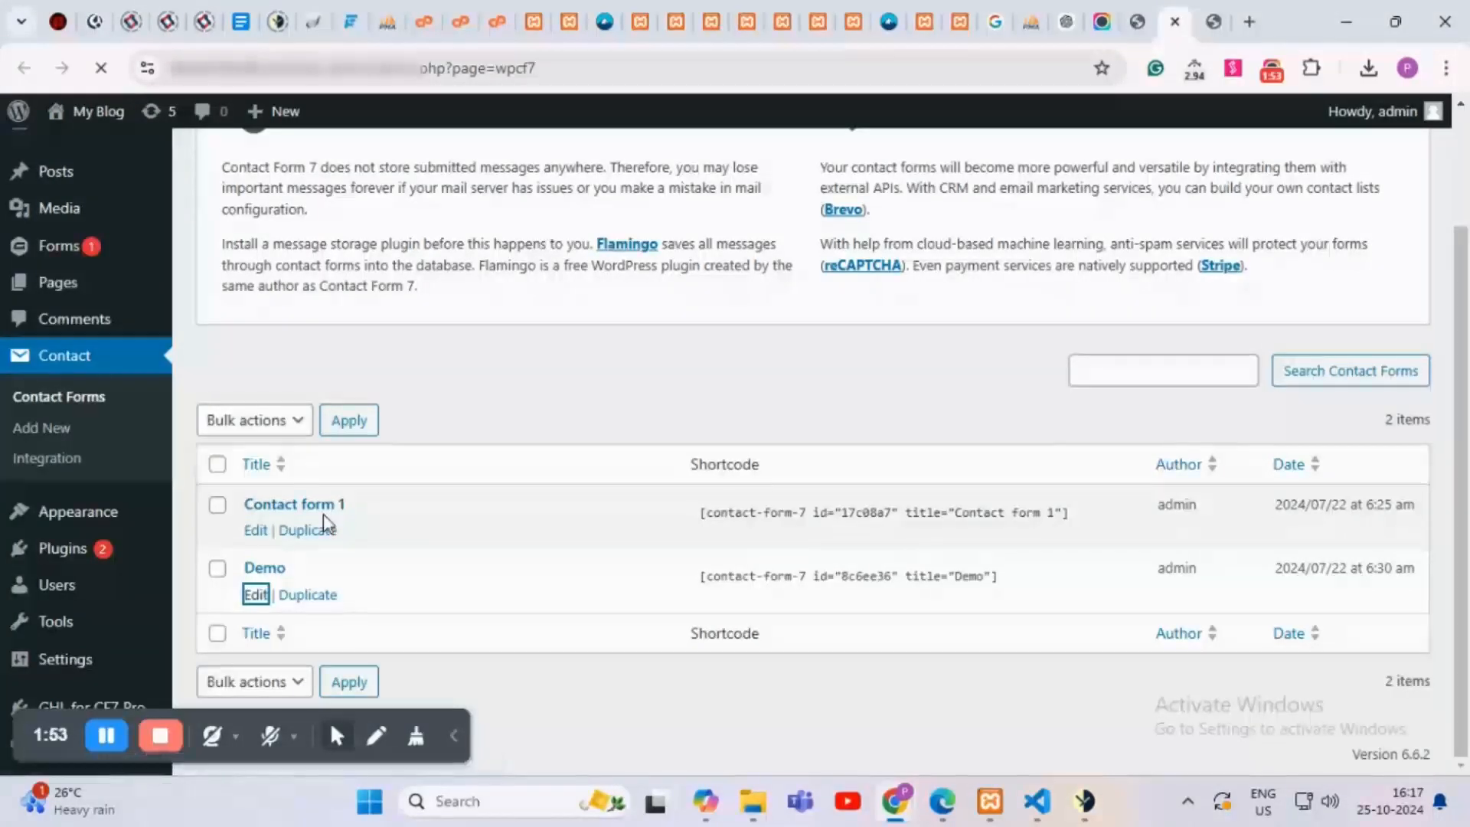
Step: Scroll through the Demo form template and inspect the dropdown tag's choices
scroll(328, 515, "down", 2)
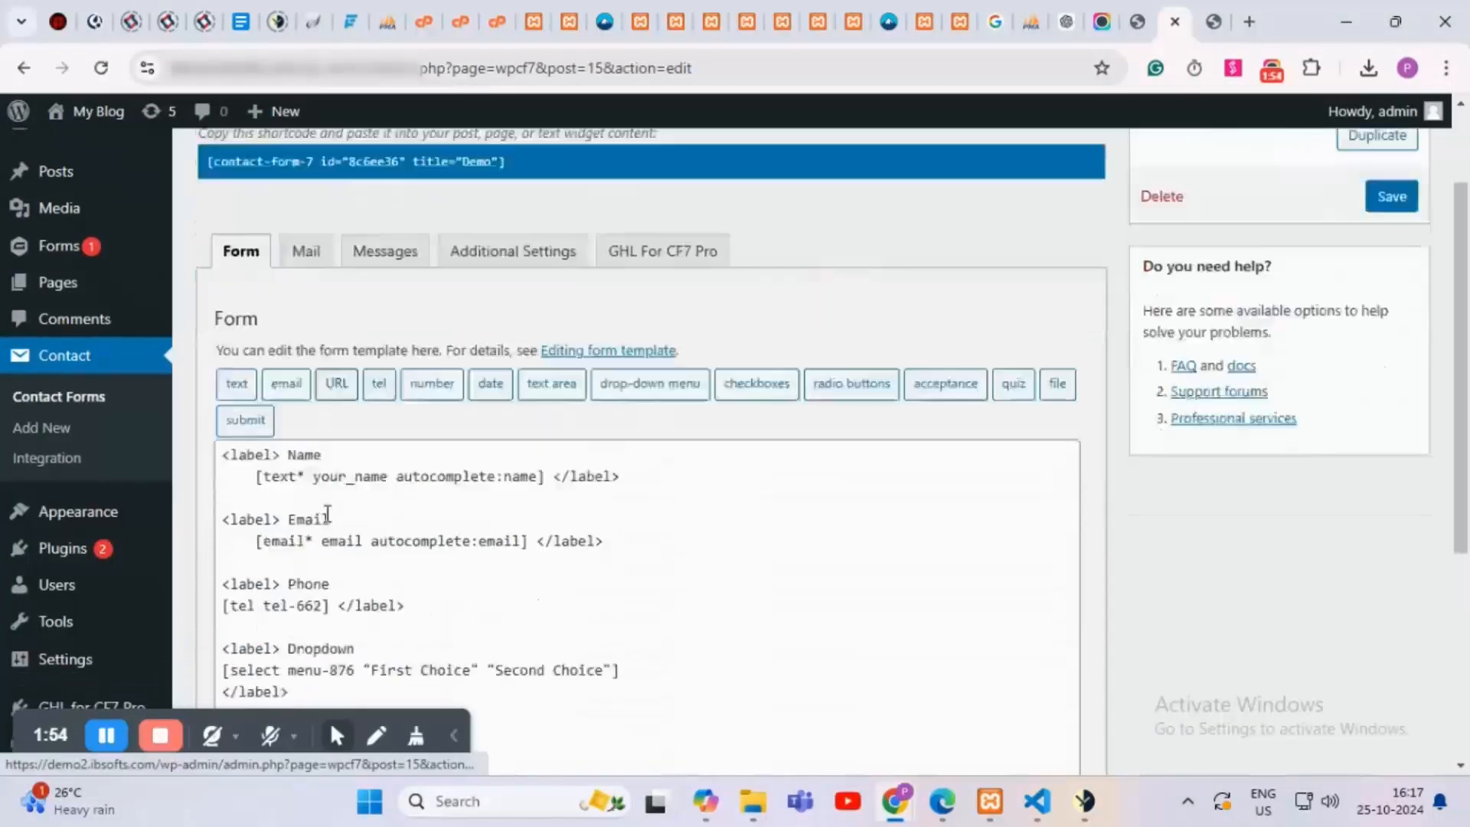
scroll(328, 513, "down", 3)
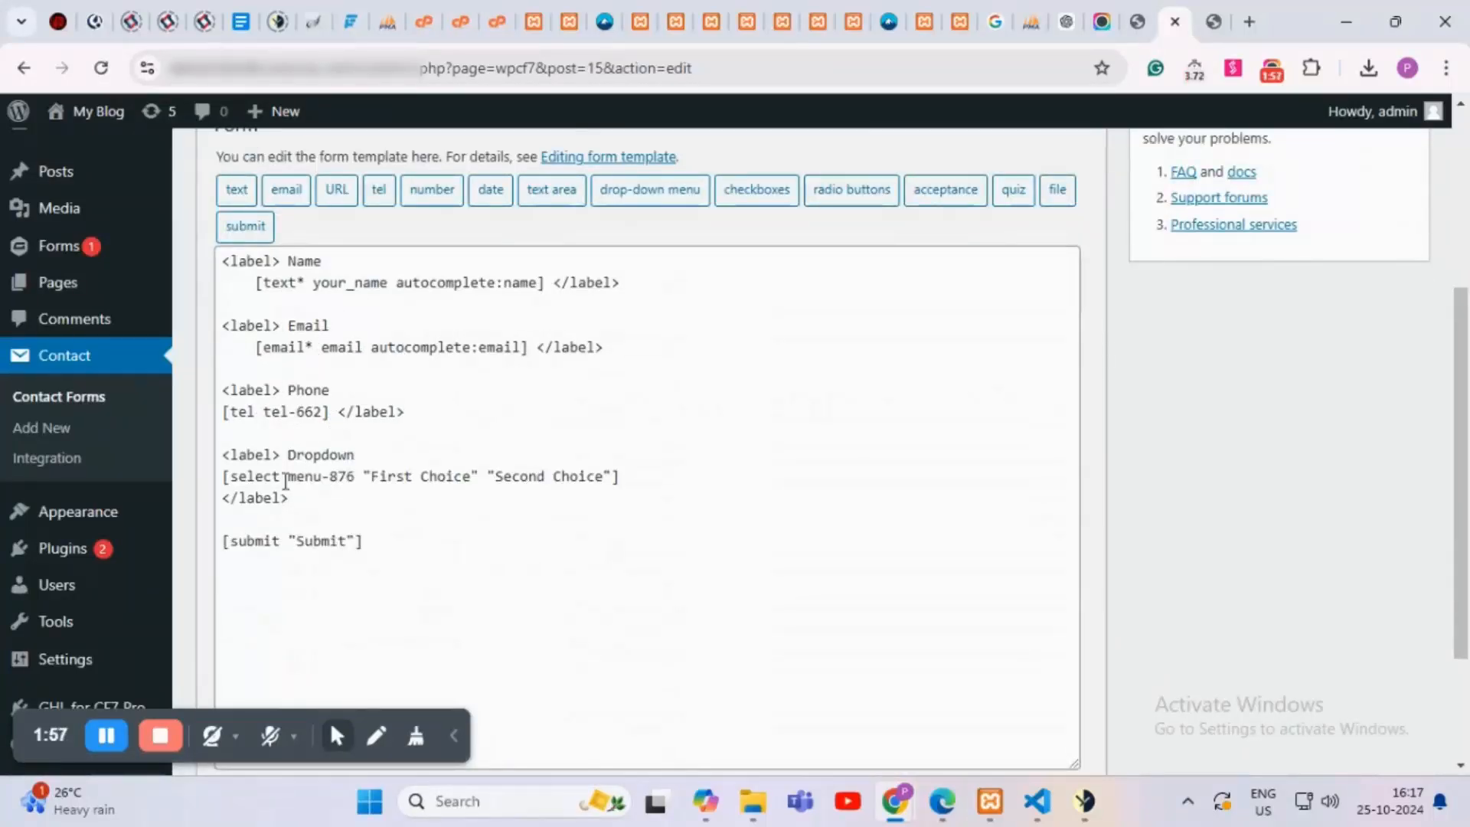
left_click_drag(258, 495, 411, 488)
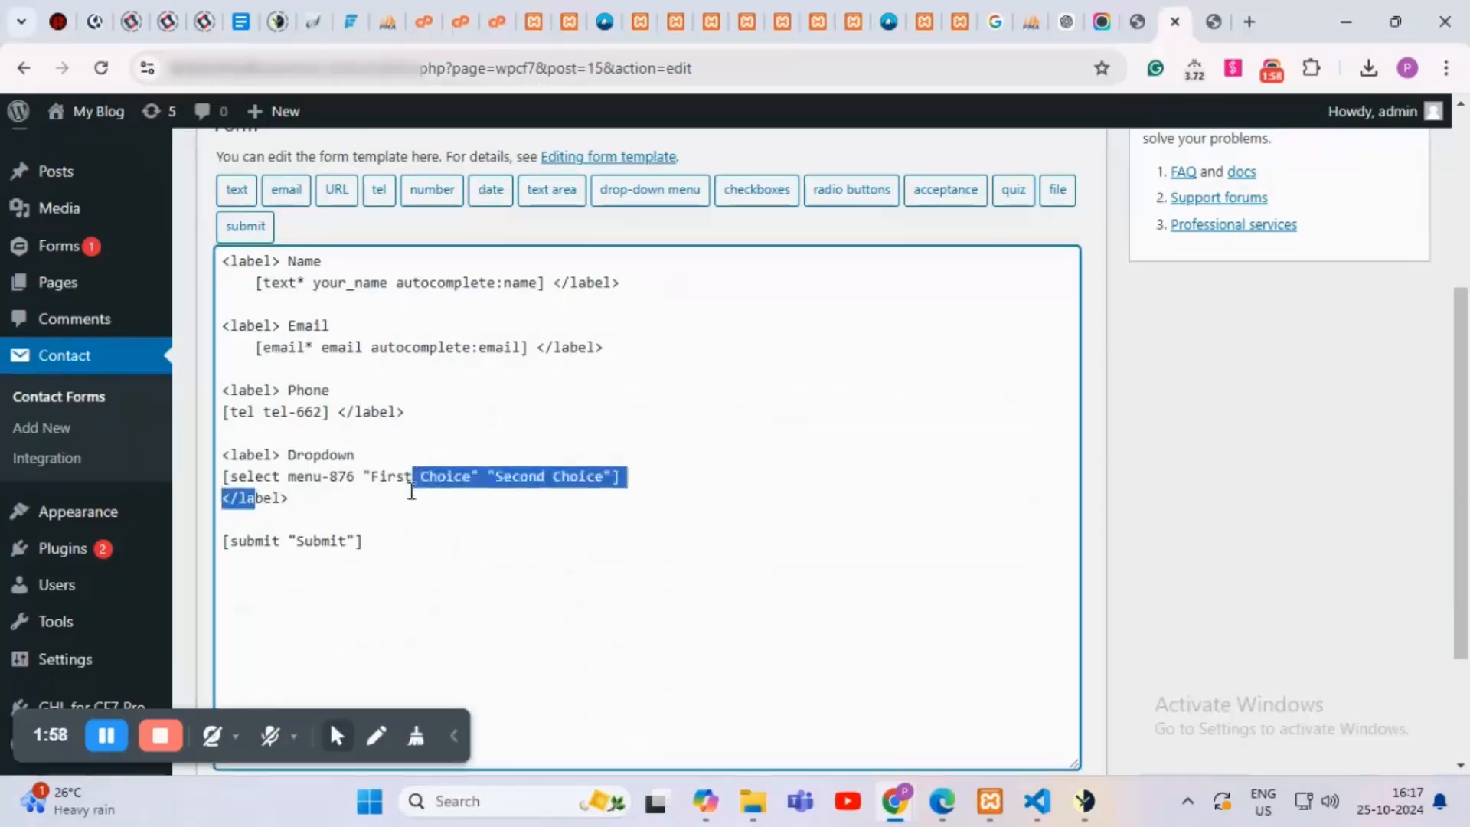
left_click(448, 540)
scroll(449, 539, "up", 3)
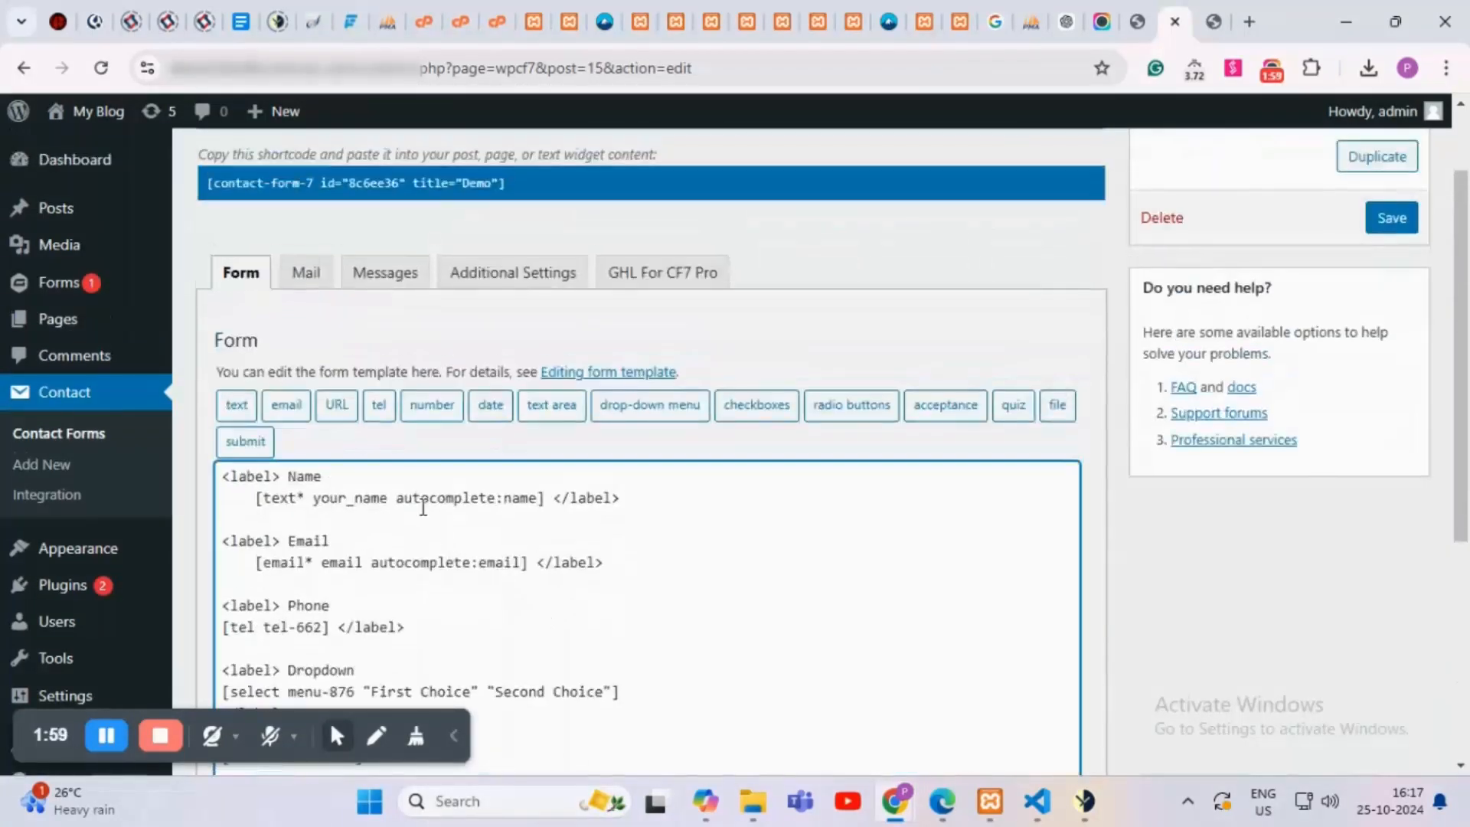
Step: Switch to the GHL For CF7 Pro tab and review the global connection note
left_click(655, 283)
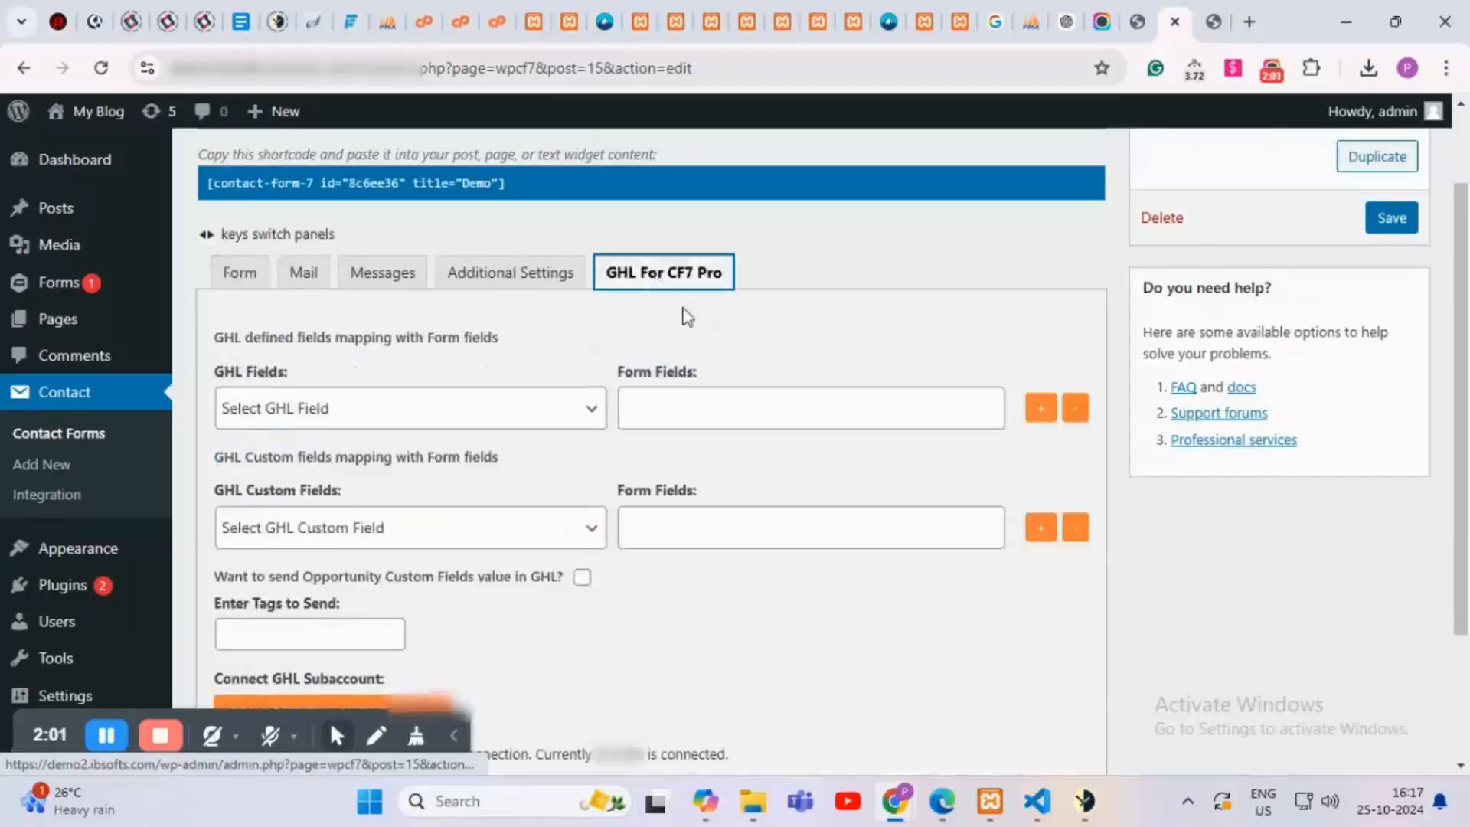
scroll(694, 320, "down", 2)
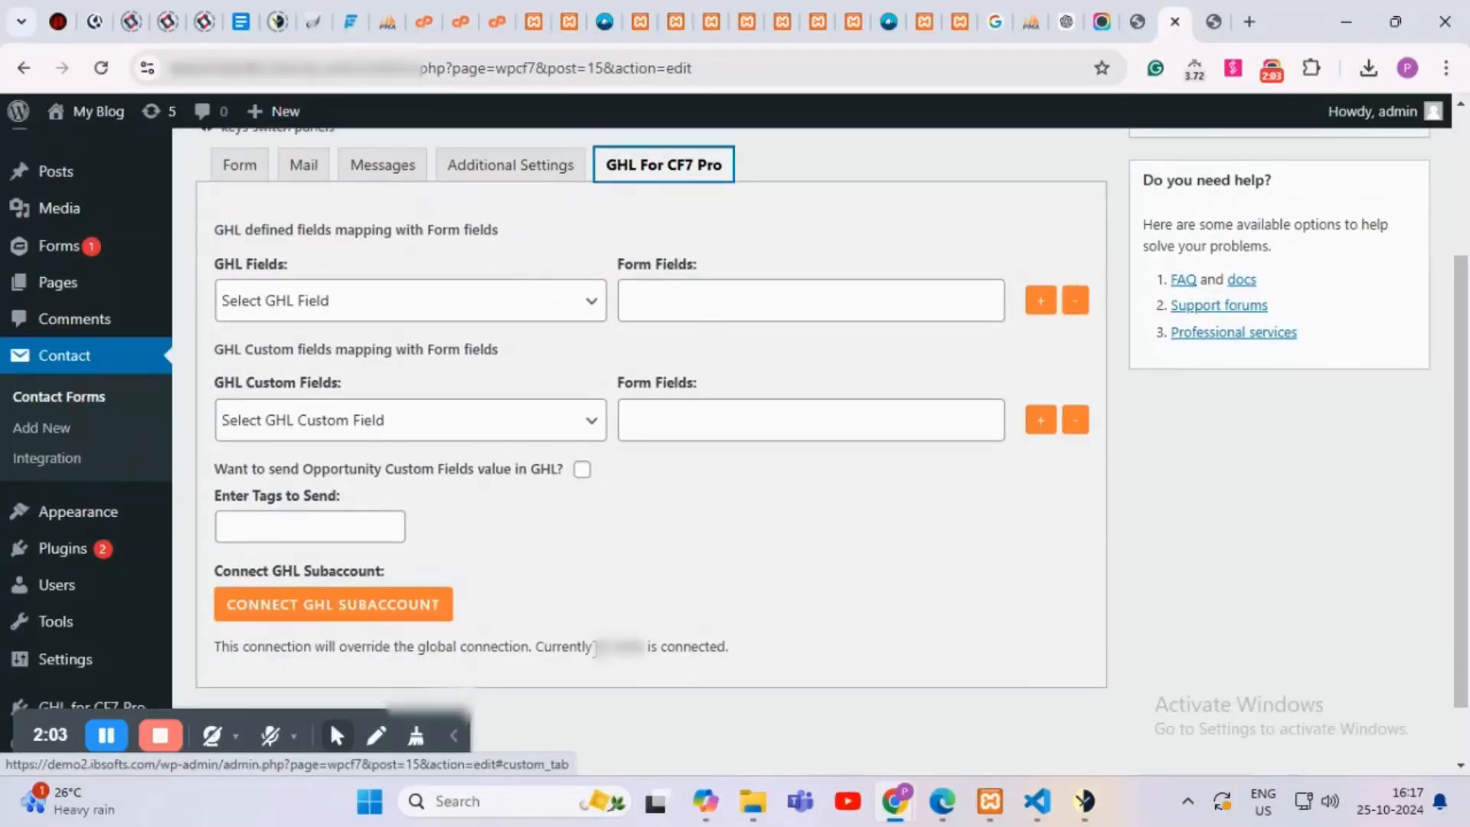
left_click_drag(596, 647, 691, 647)
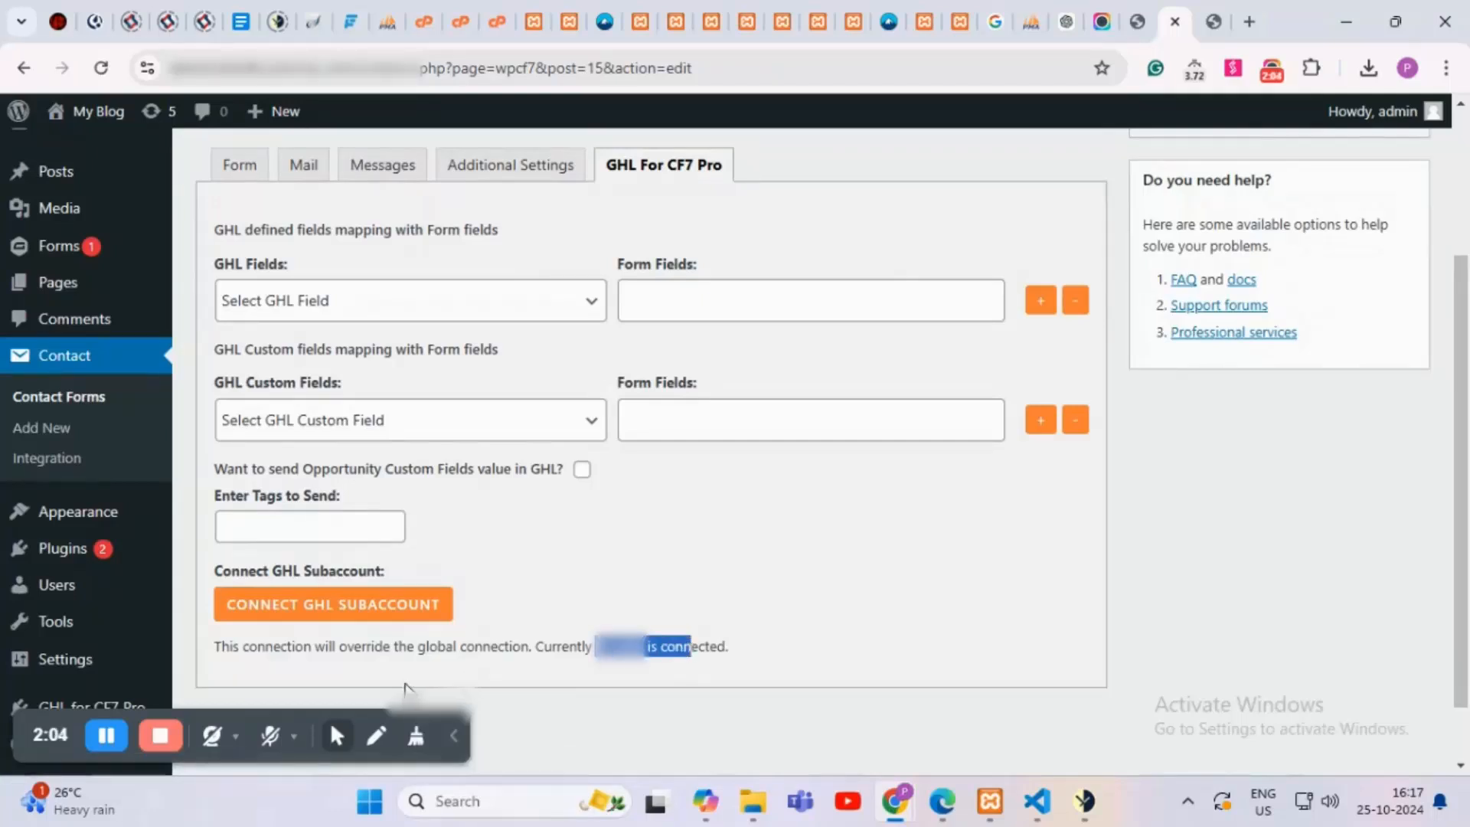
left_click_drag(418, 647, 529, 638)
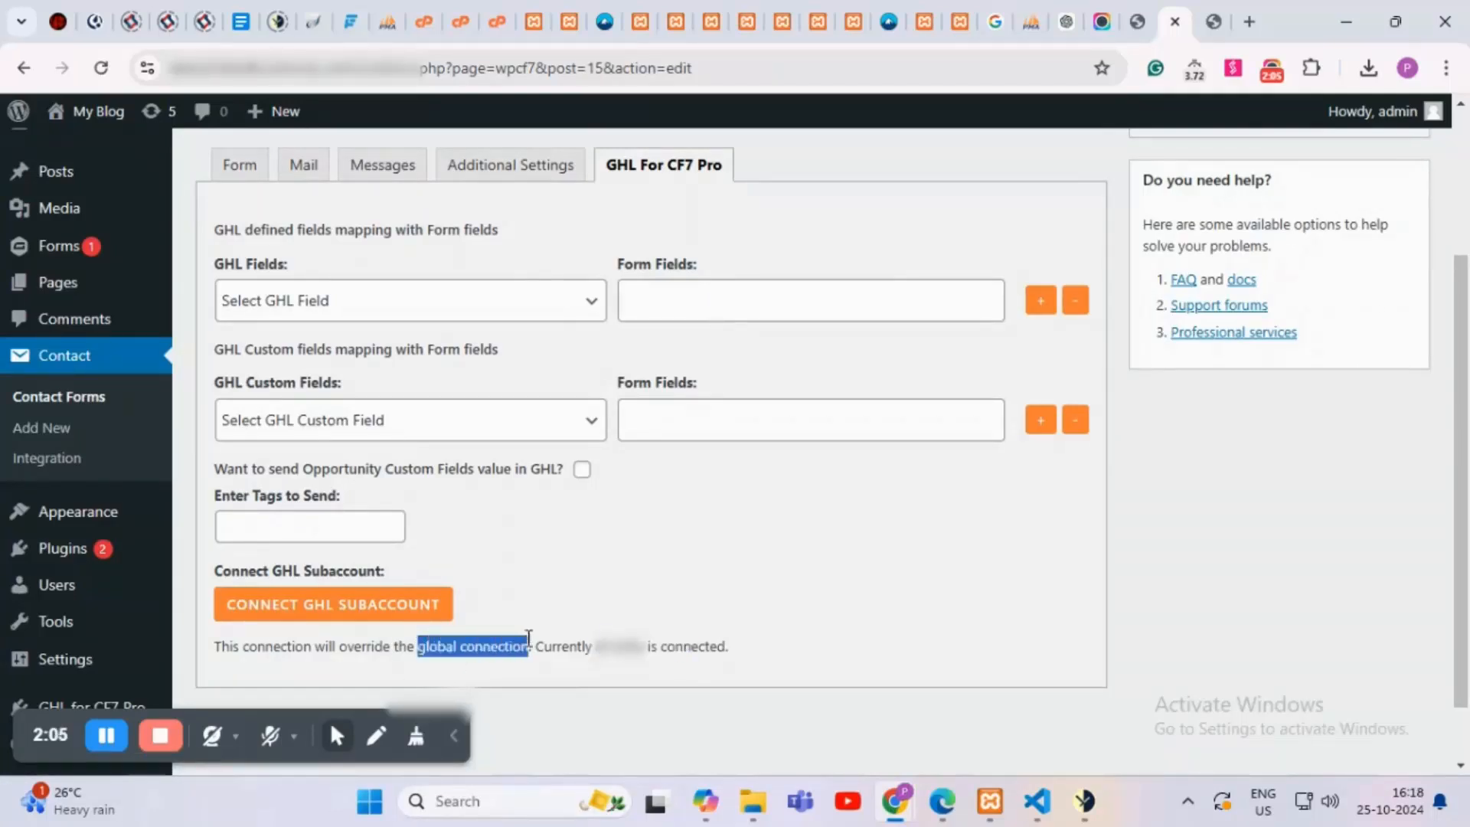
left_click(610, 568)
scroll(609, 568, "up", 1)
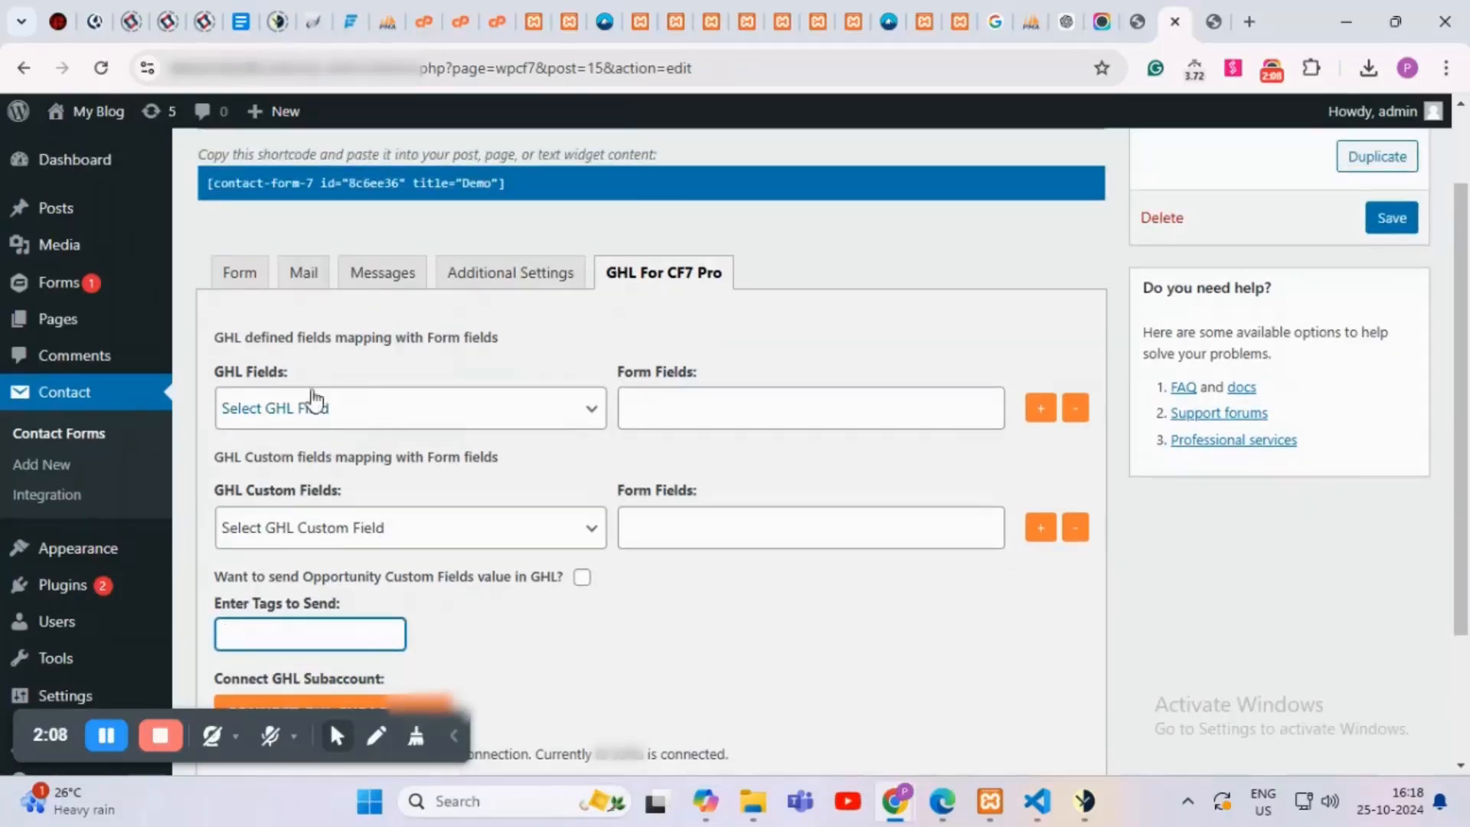
Step: Map GHL field Name to your_name, copied from the form template, then add a mapping row
left_click(318, 420)
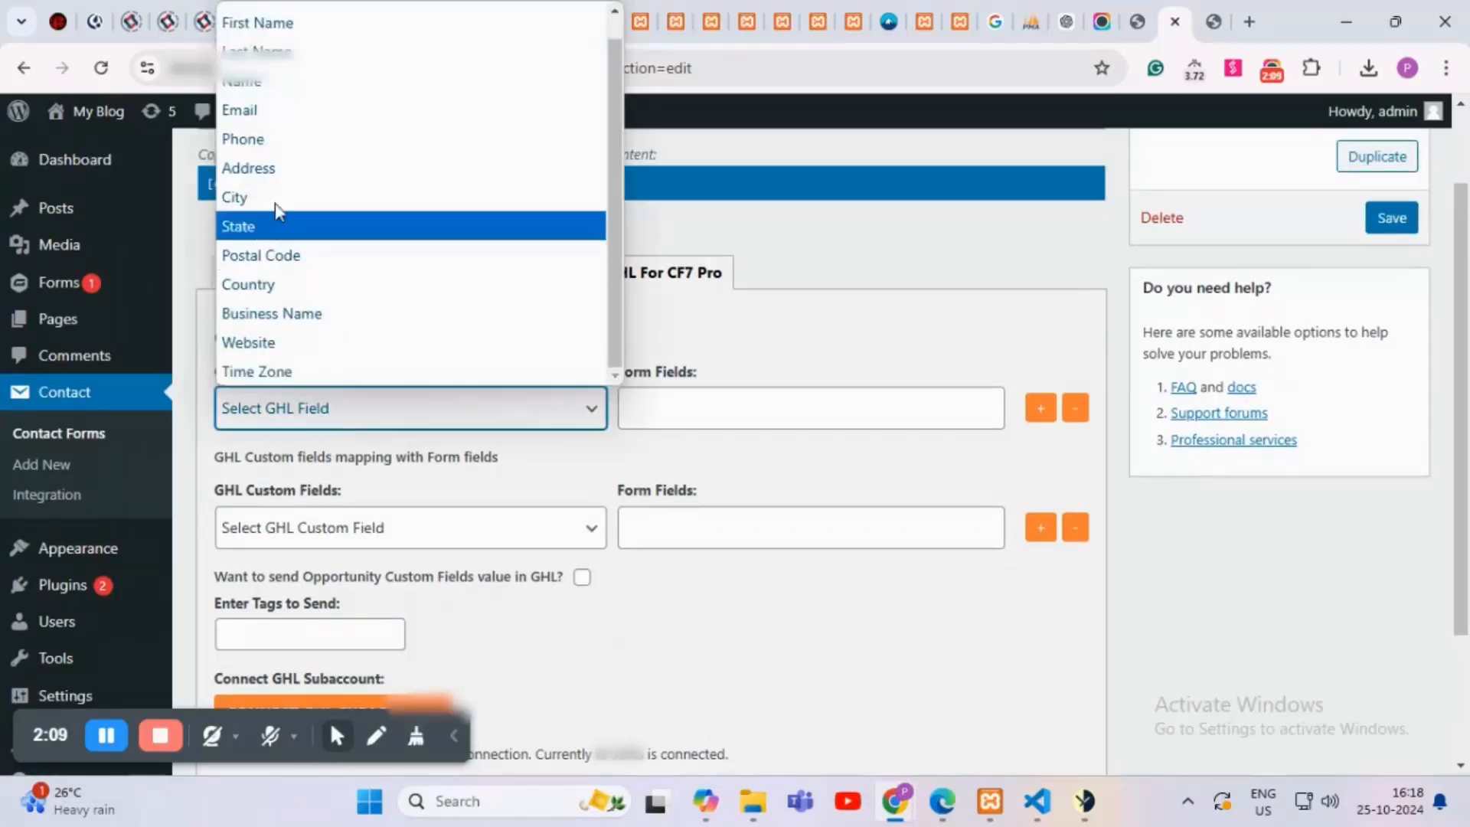
left_click(269, 81)
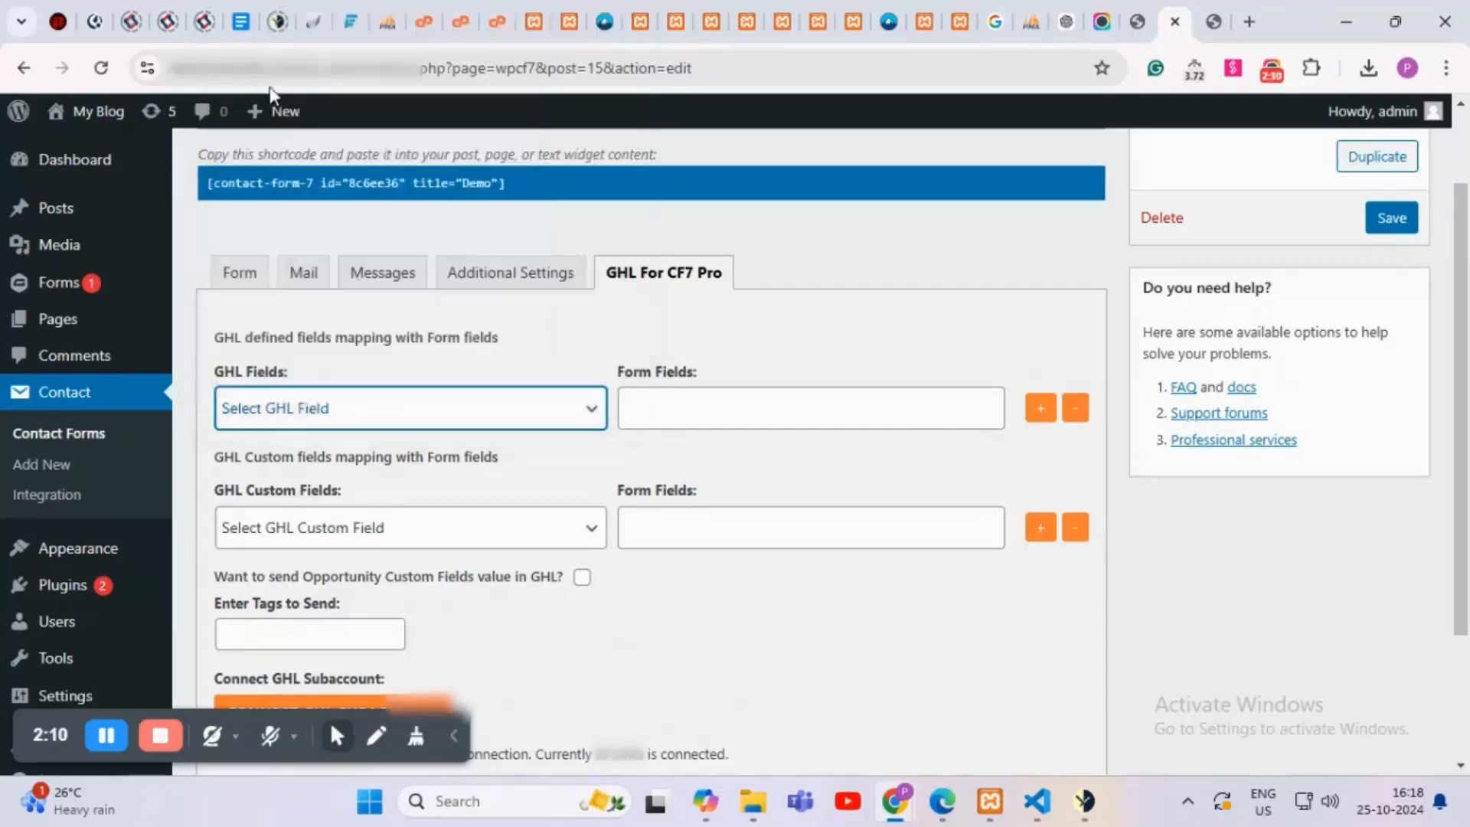
left_click(231, 285)
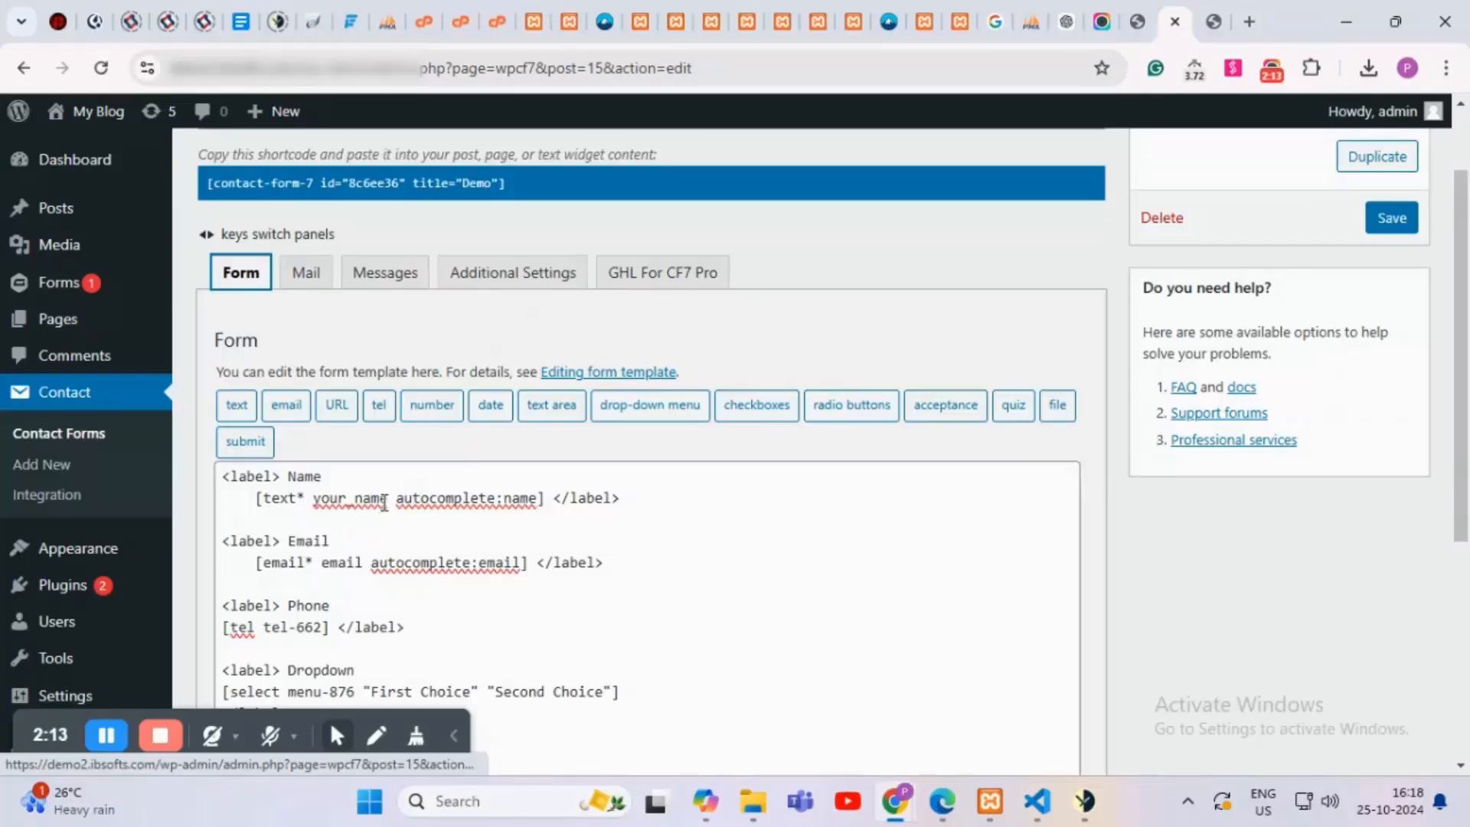
left_click_drag(380, 500, 315, 506)
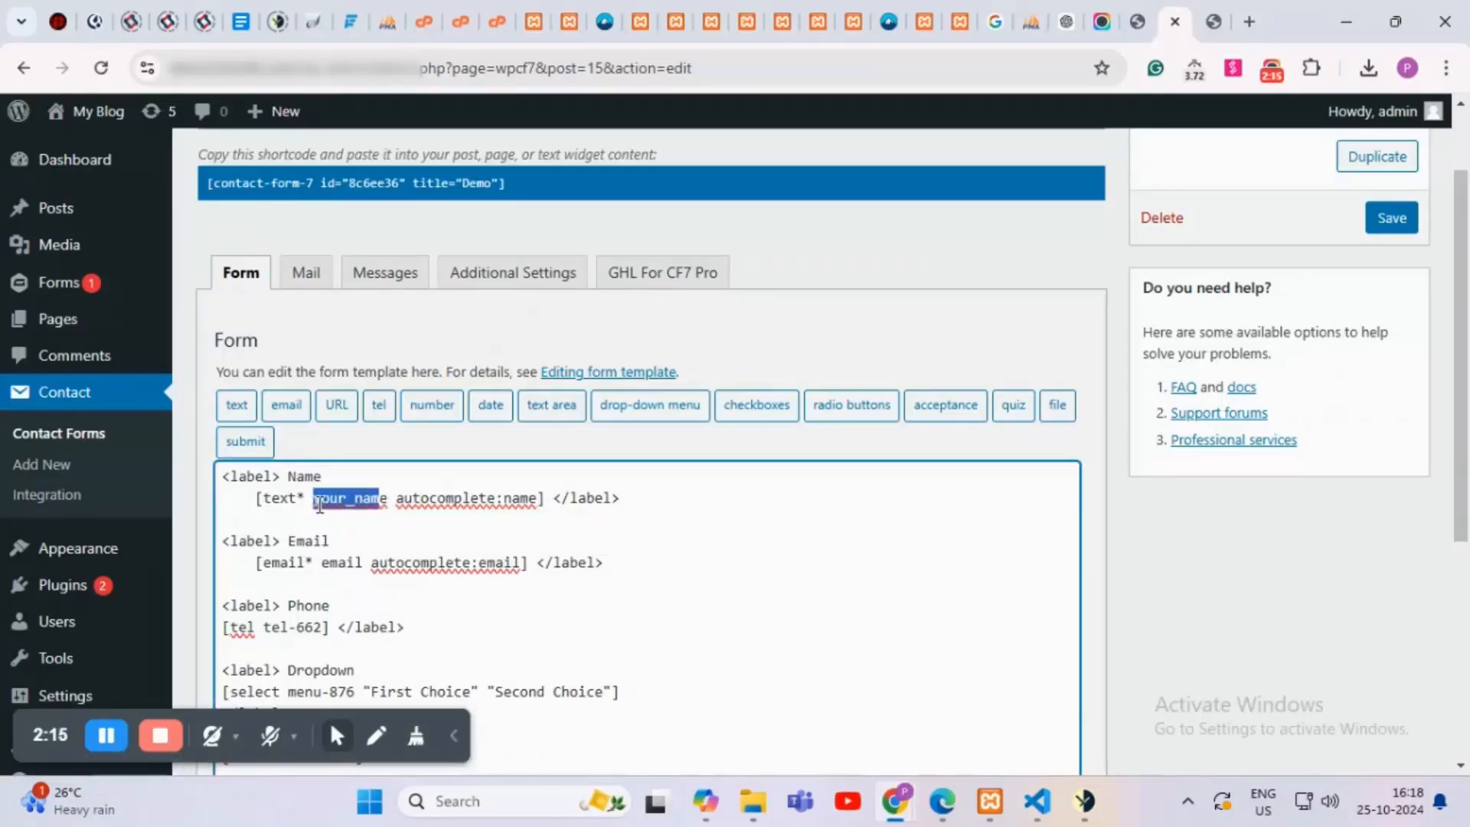
left_click_drag(389, 497, 315, 502)
key("ctrl+c")
left_click(642, 289)
left_click(664, 404)
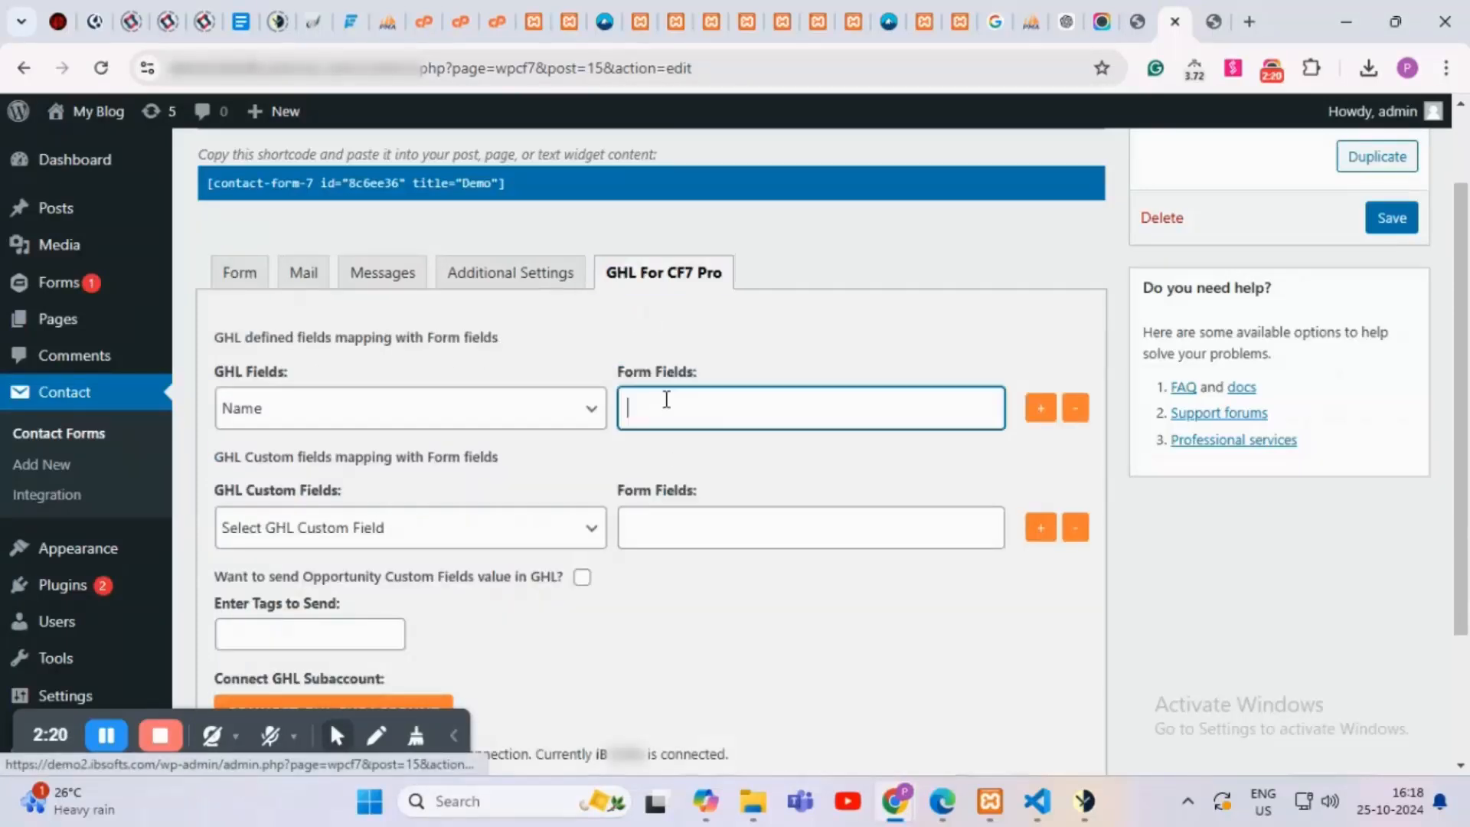
key("ctrl+v")
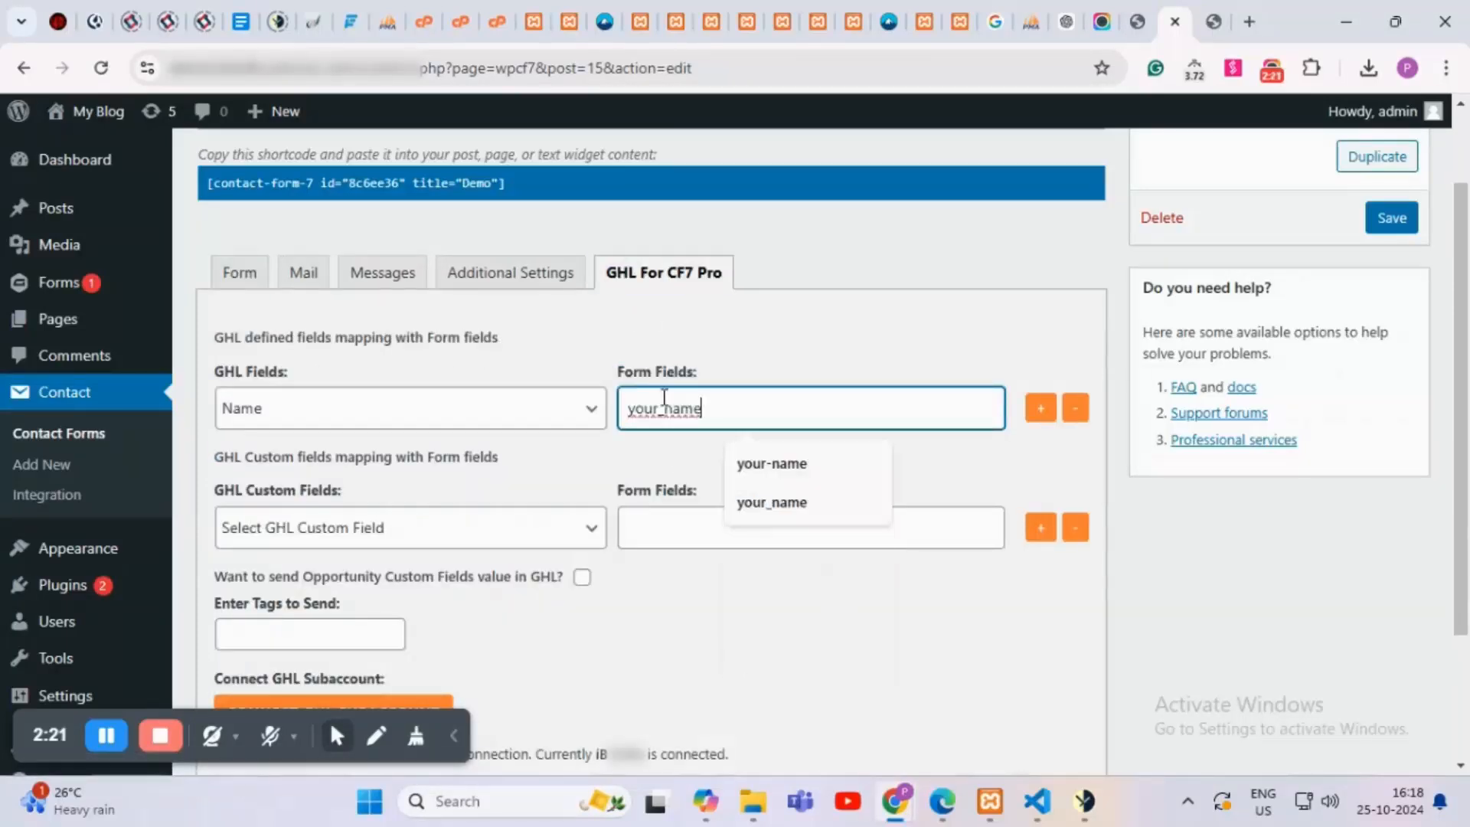
left_click(1038, 410)
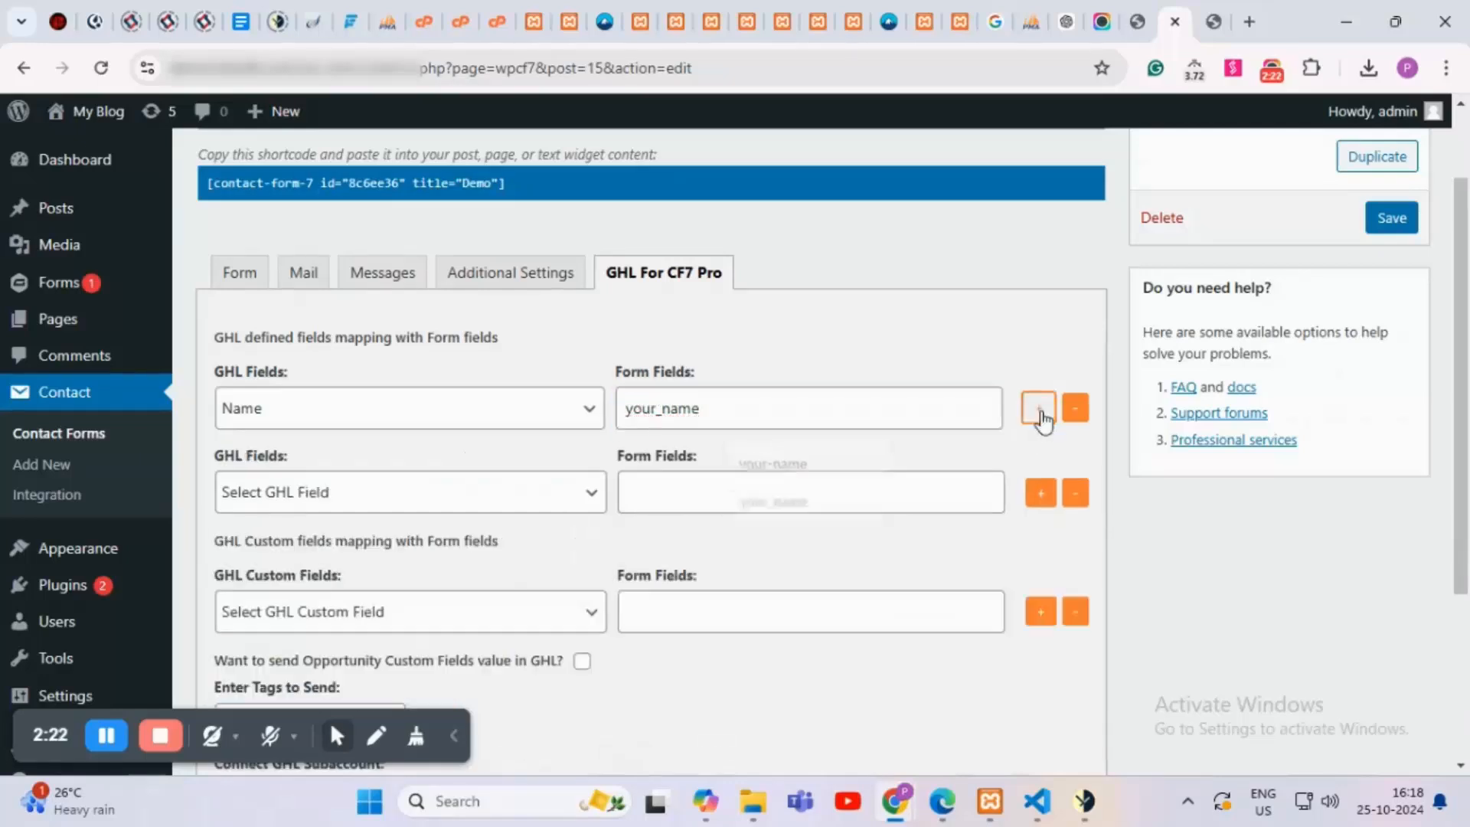
Step: Set the second row to GHL Email with form field email, then add a third row
left_click(277, 493)
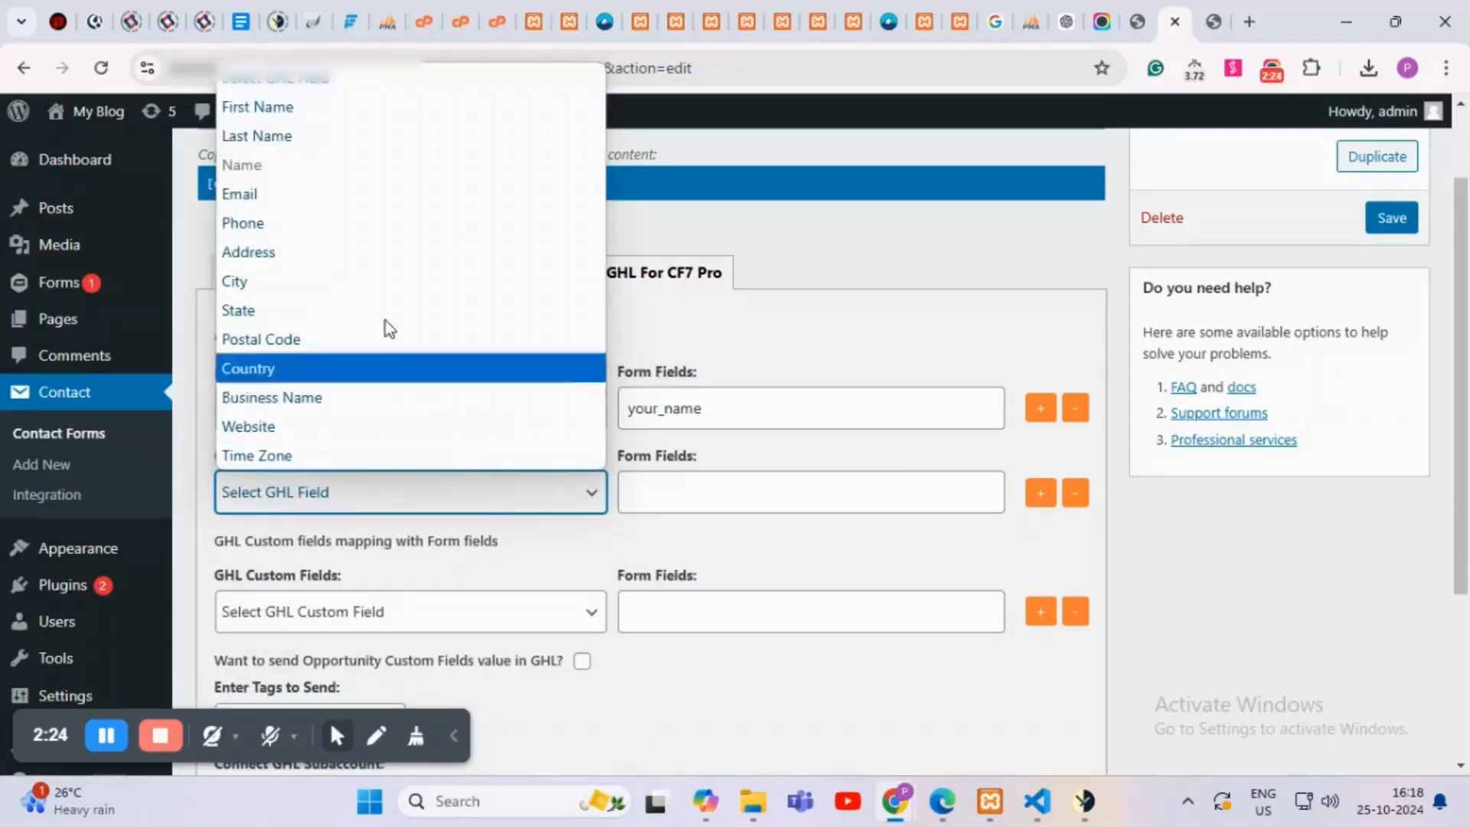
left_click(284, 197)
left_click(243, 282)
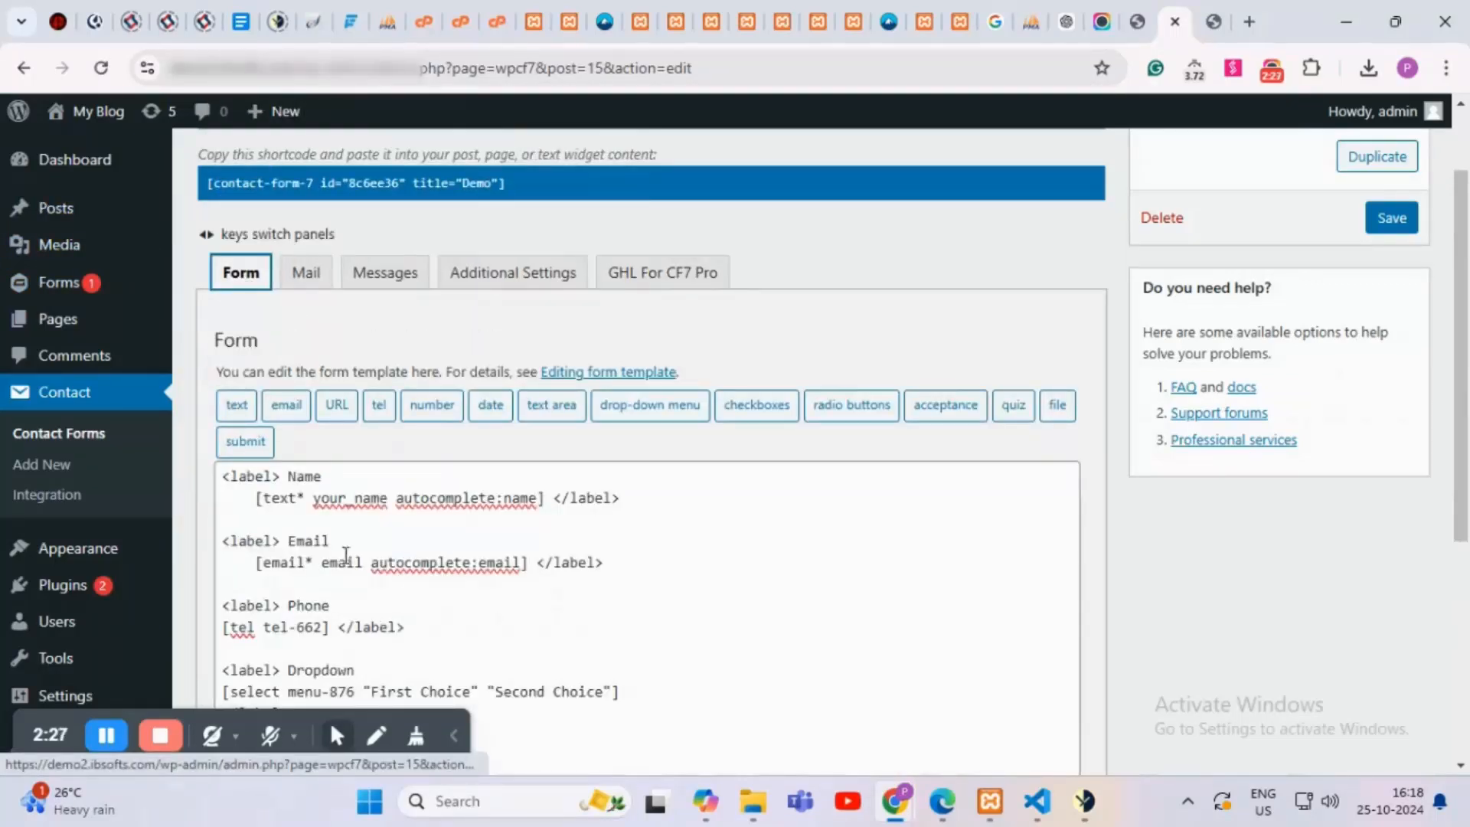
left_click_drag(364, 563, 320, 563)
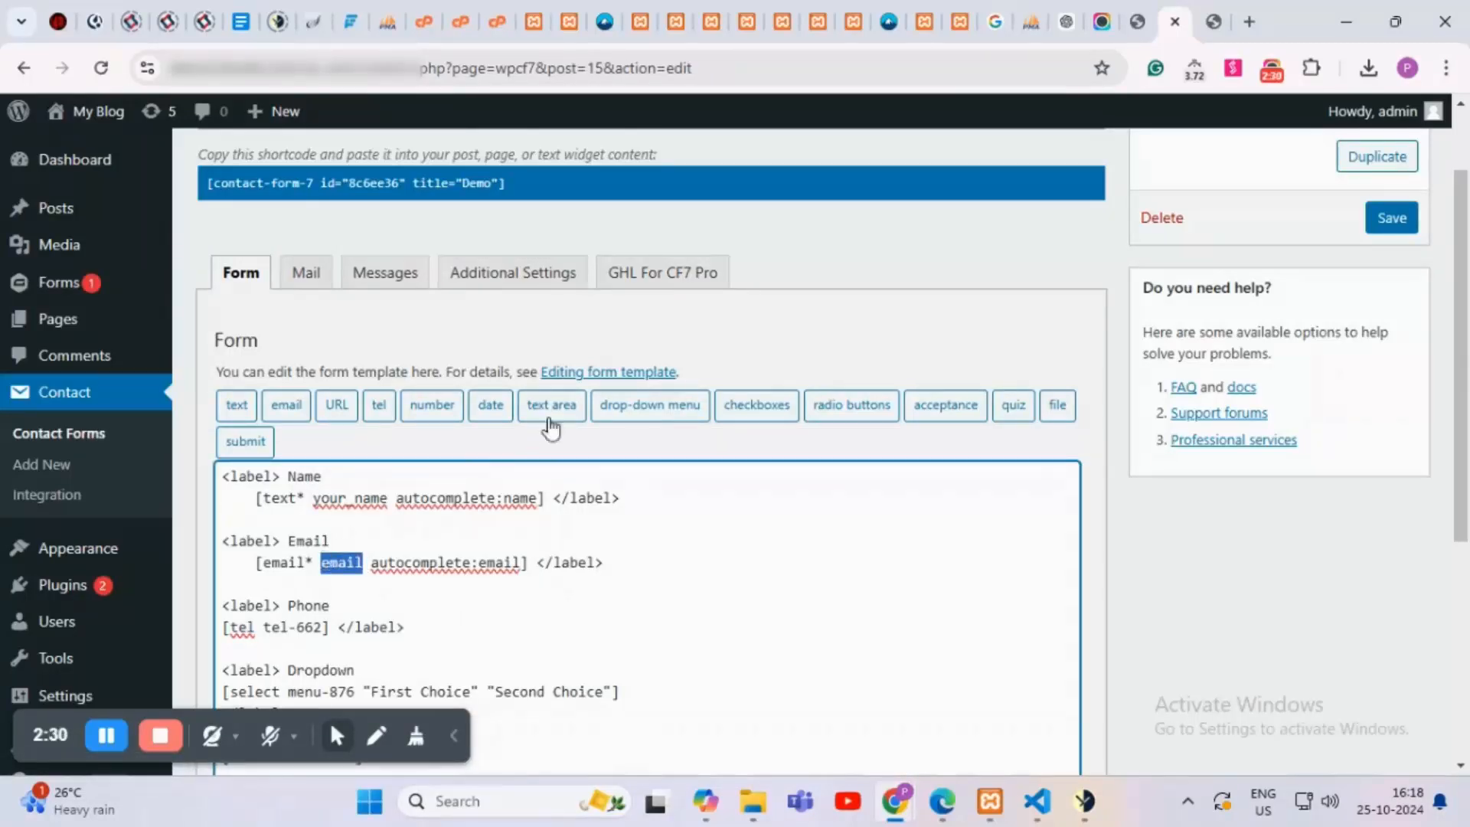
left_click(668, 280)
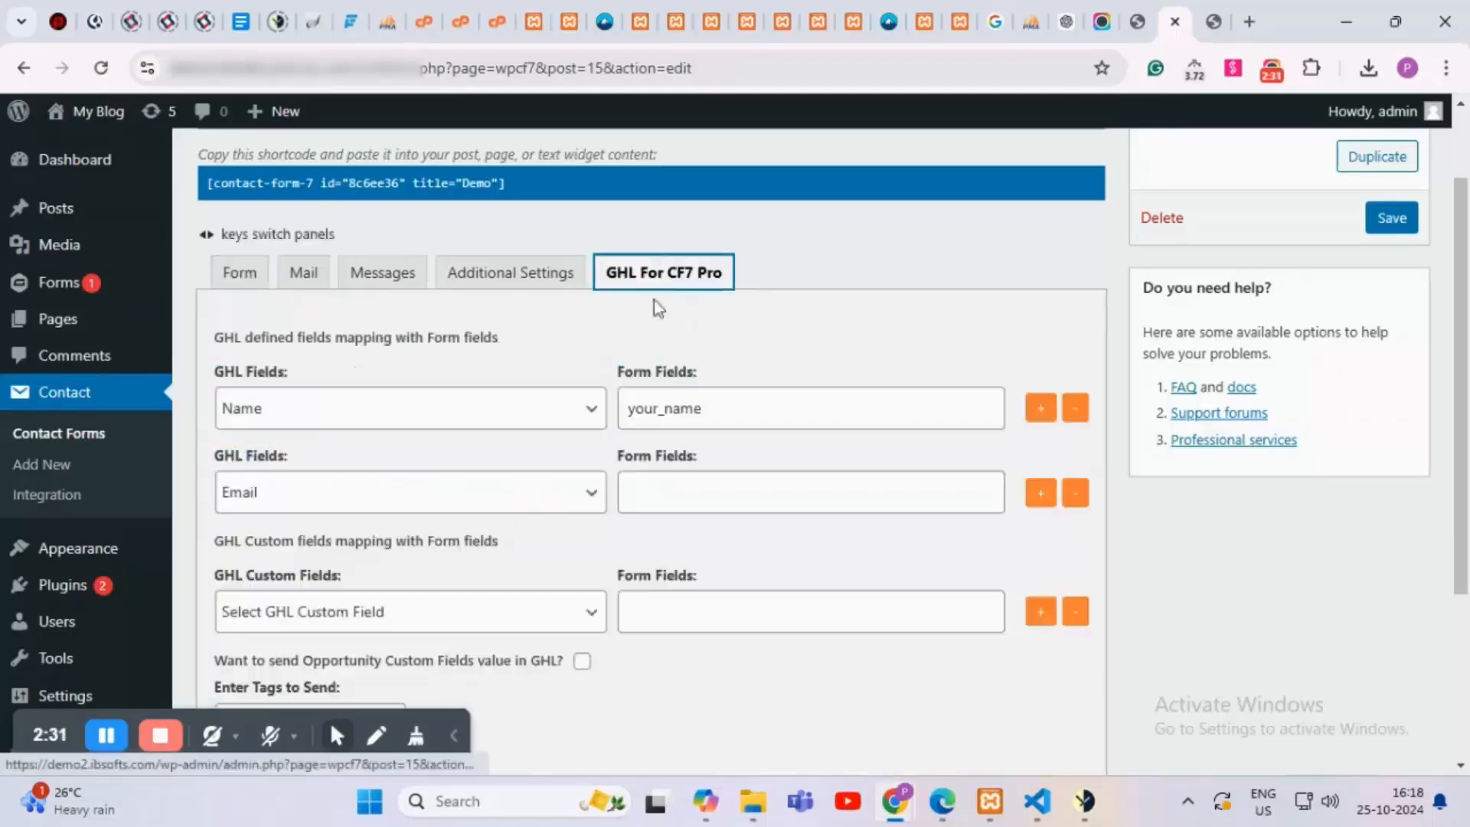
left_click(687, 489)
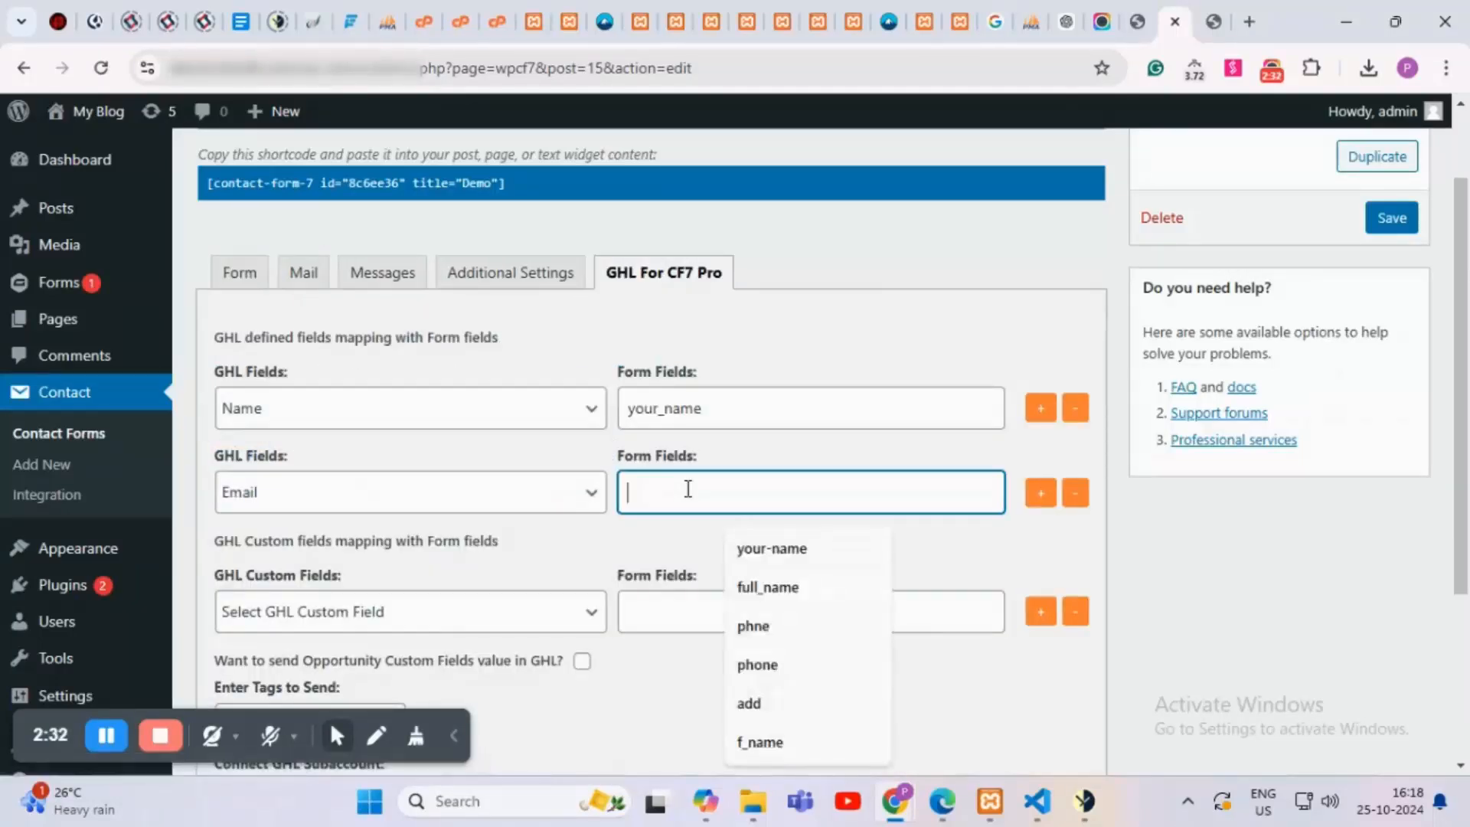
type("email")
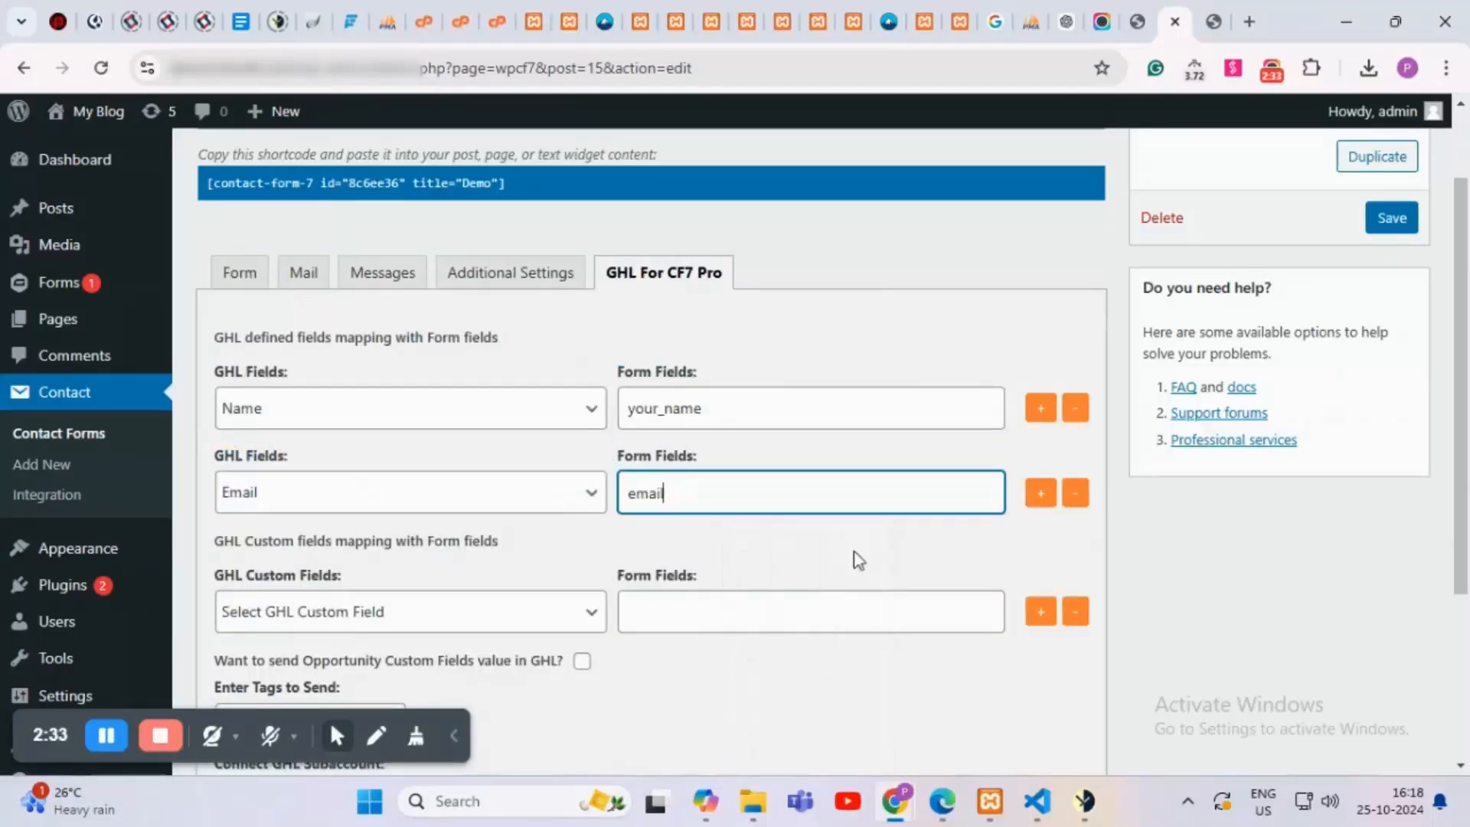
left_click(828, 567)
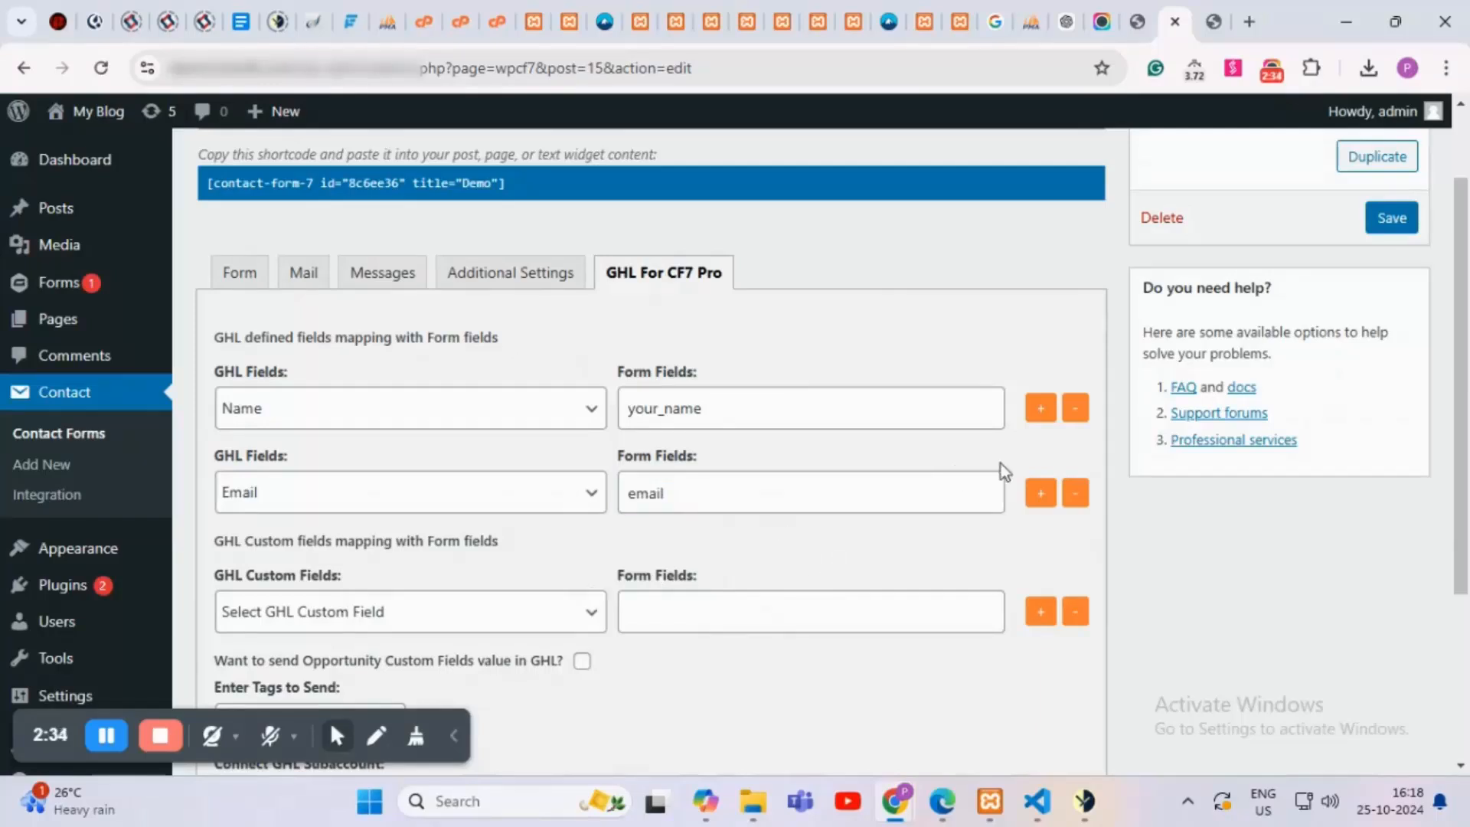
left_click(1041, 497)
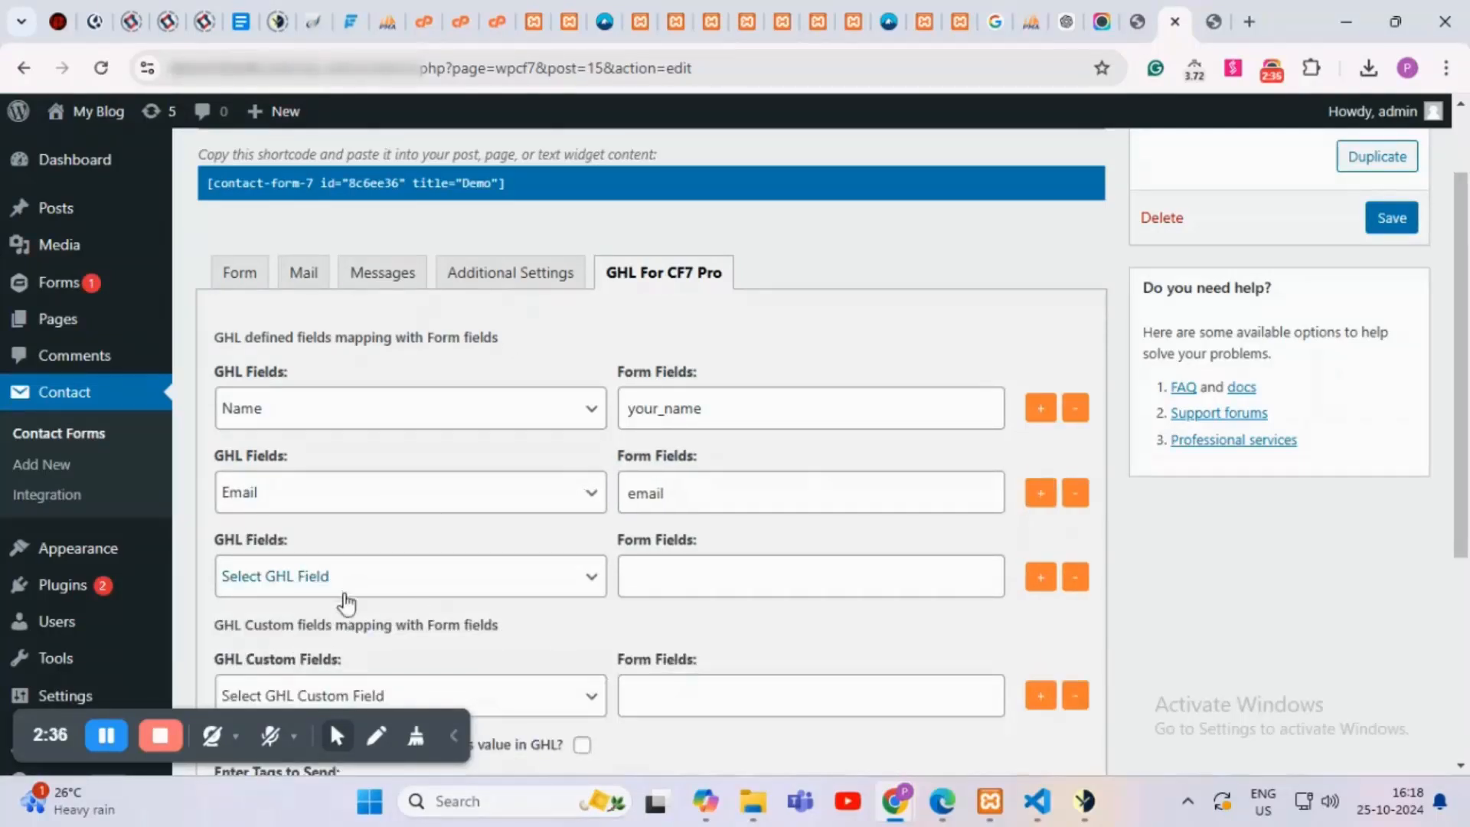
Step: Copy the phone field name tel-662 from the Demo form template
left_click(239, 287)
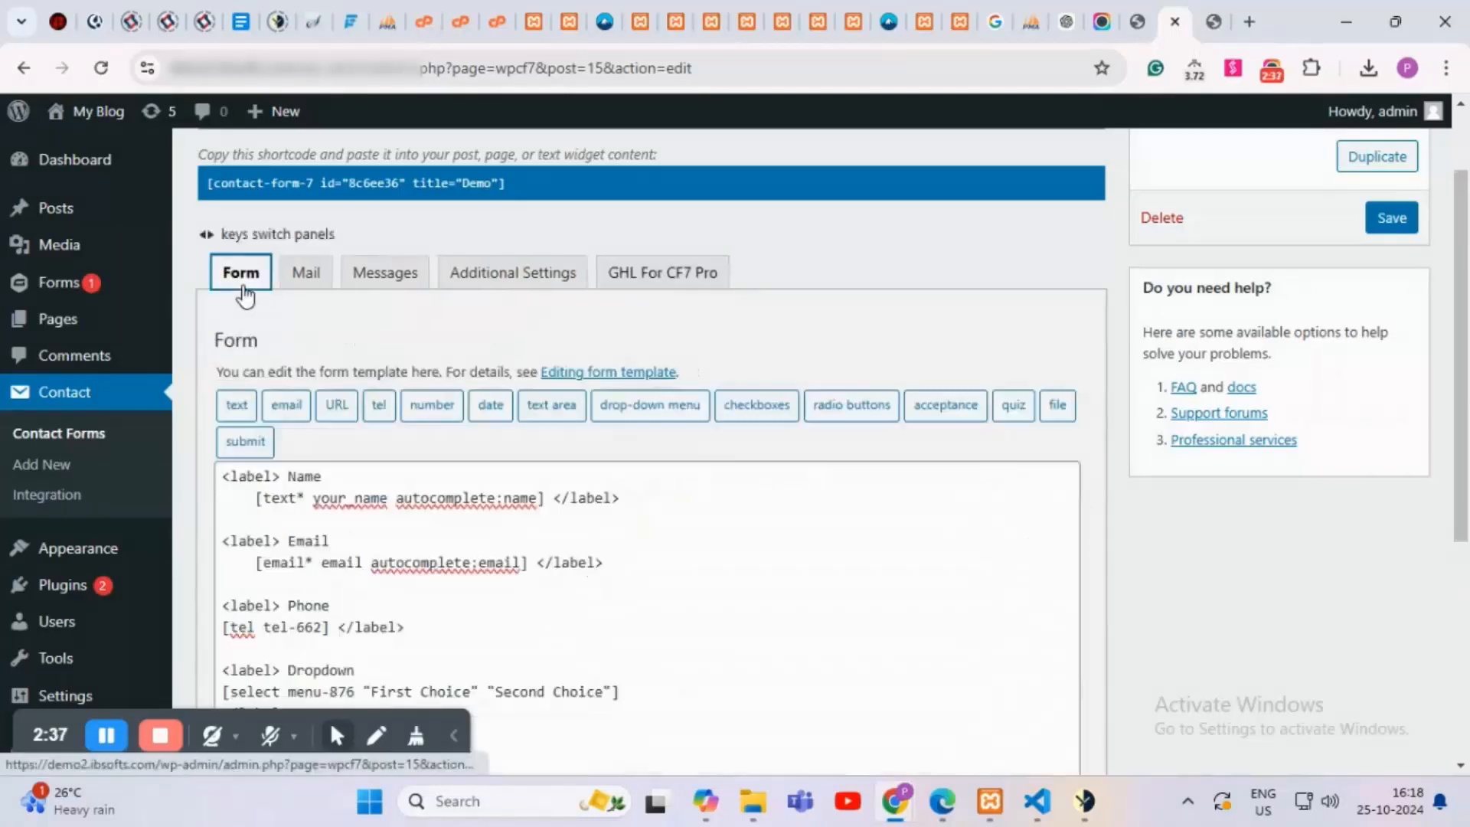
scroll(298, 607, "down", 2)
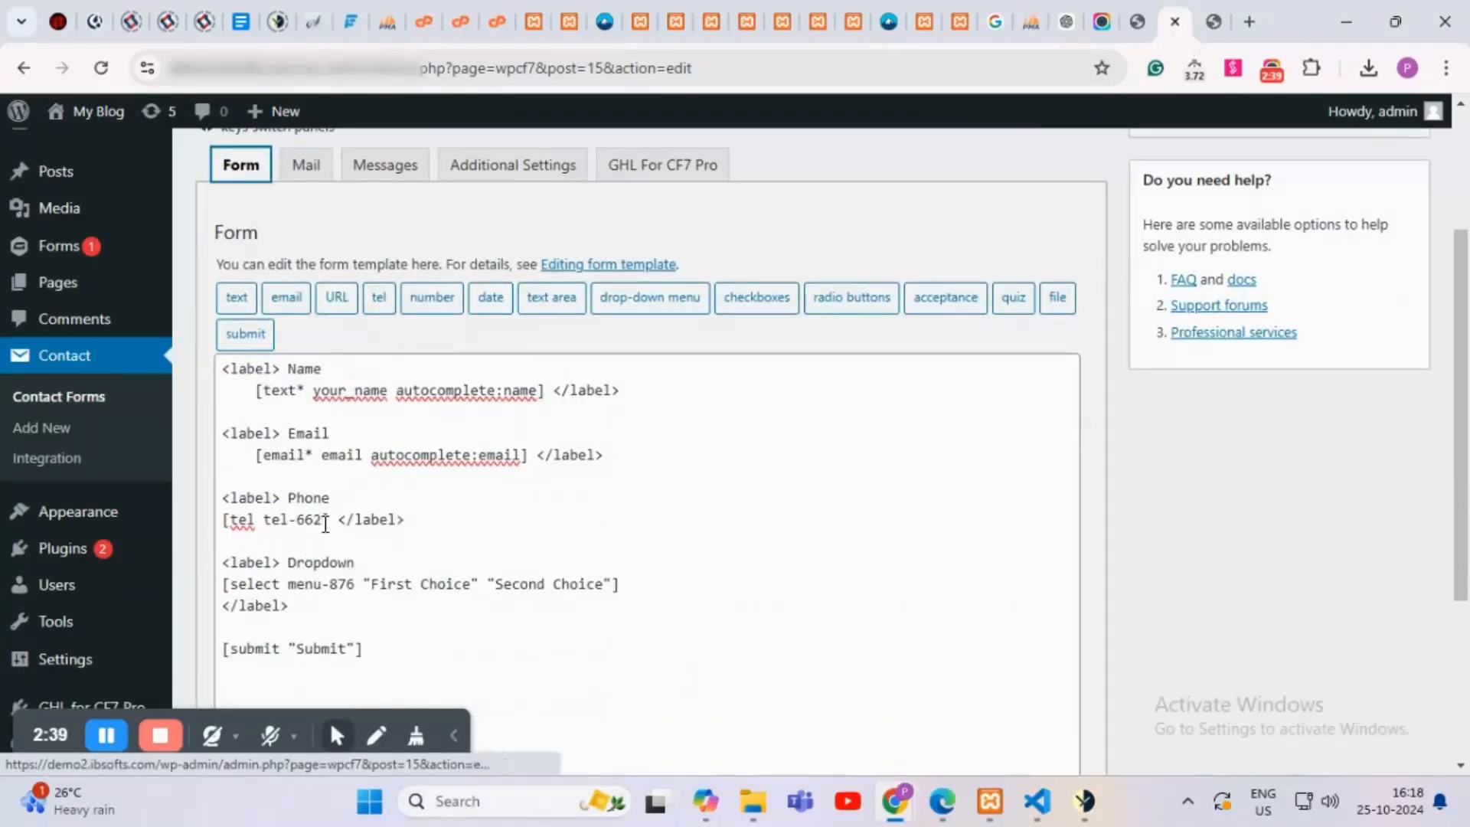
left_click_drag(325, 524, 291, 530)
key("shift+End")
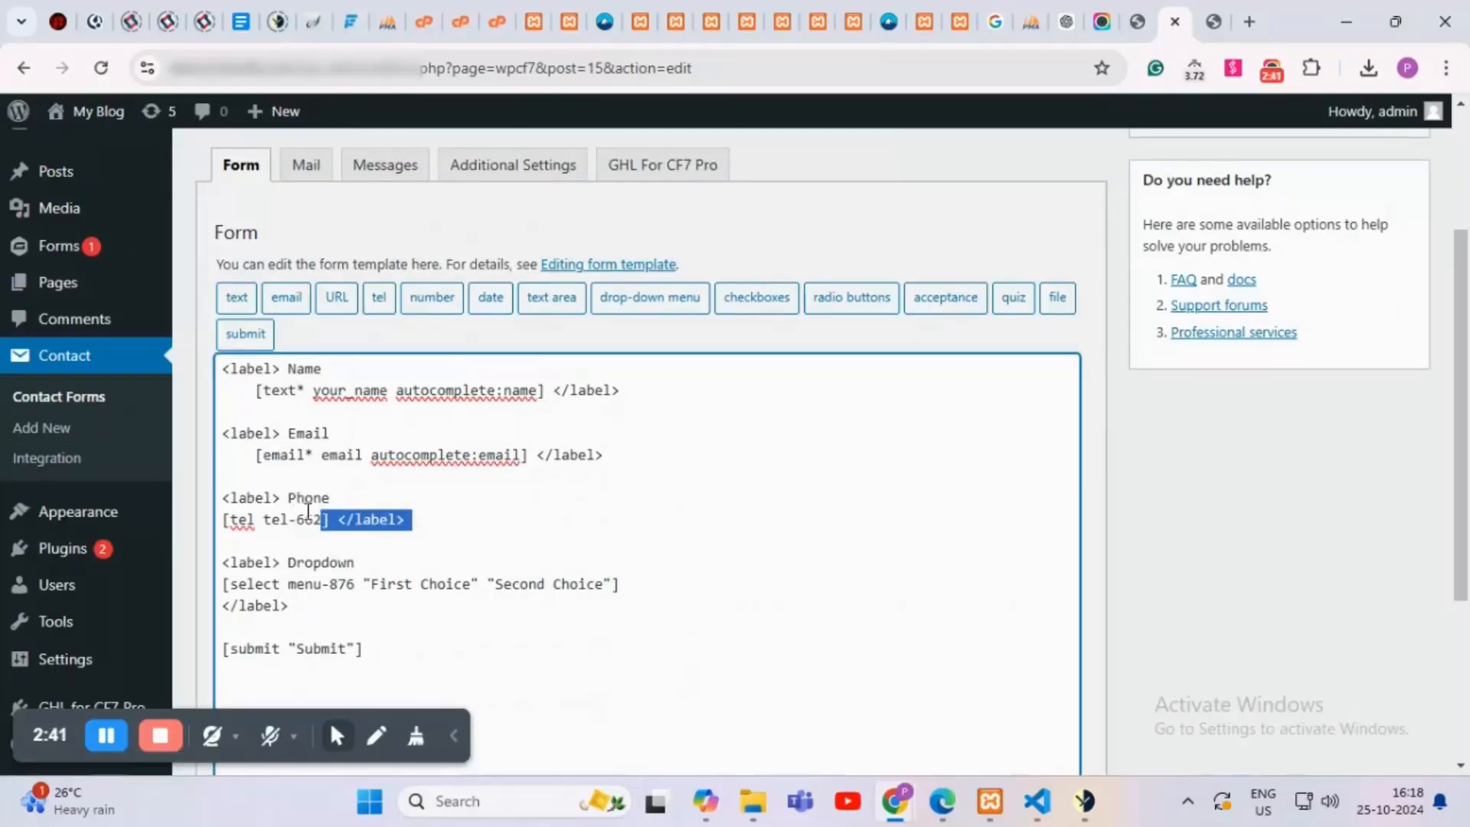
left_click(289, 532)
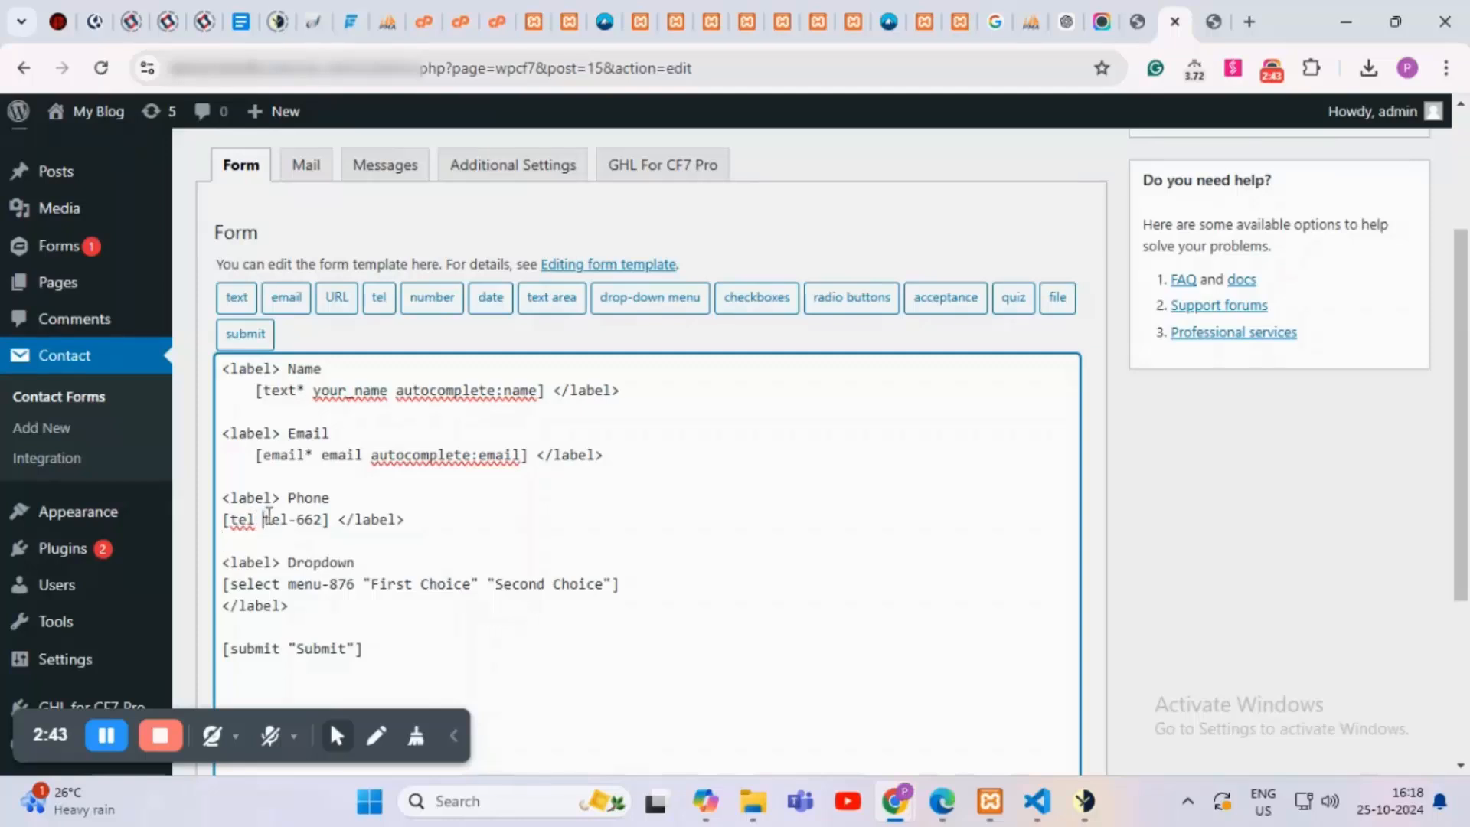
left_click_drag(266, 518, 317, 519)
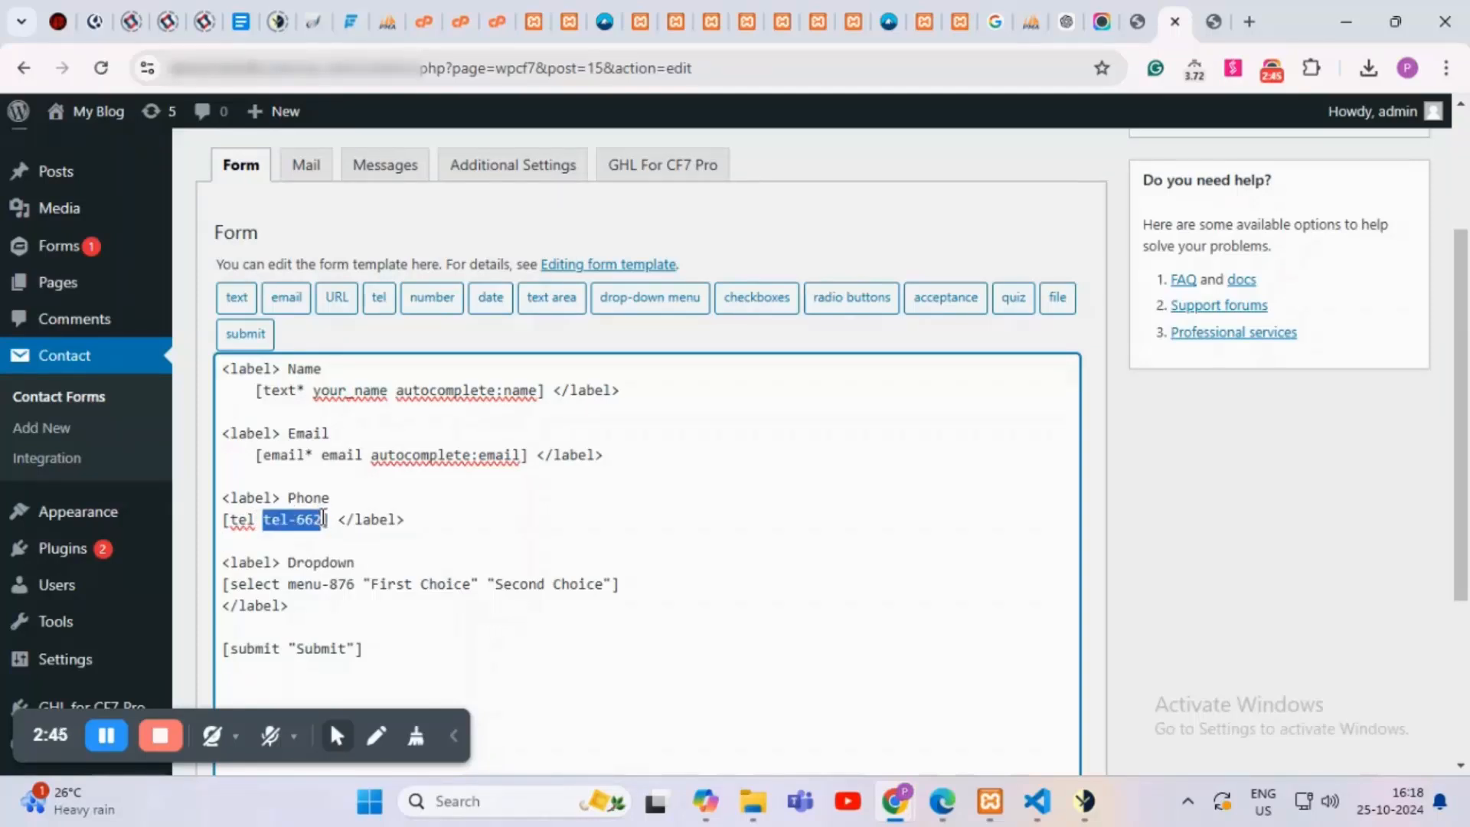
Step: In GHL For CF7 Pro, map the third row's GHL Phone field to tel-662
left_click(649, 168)
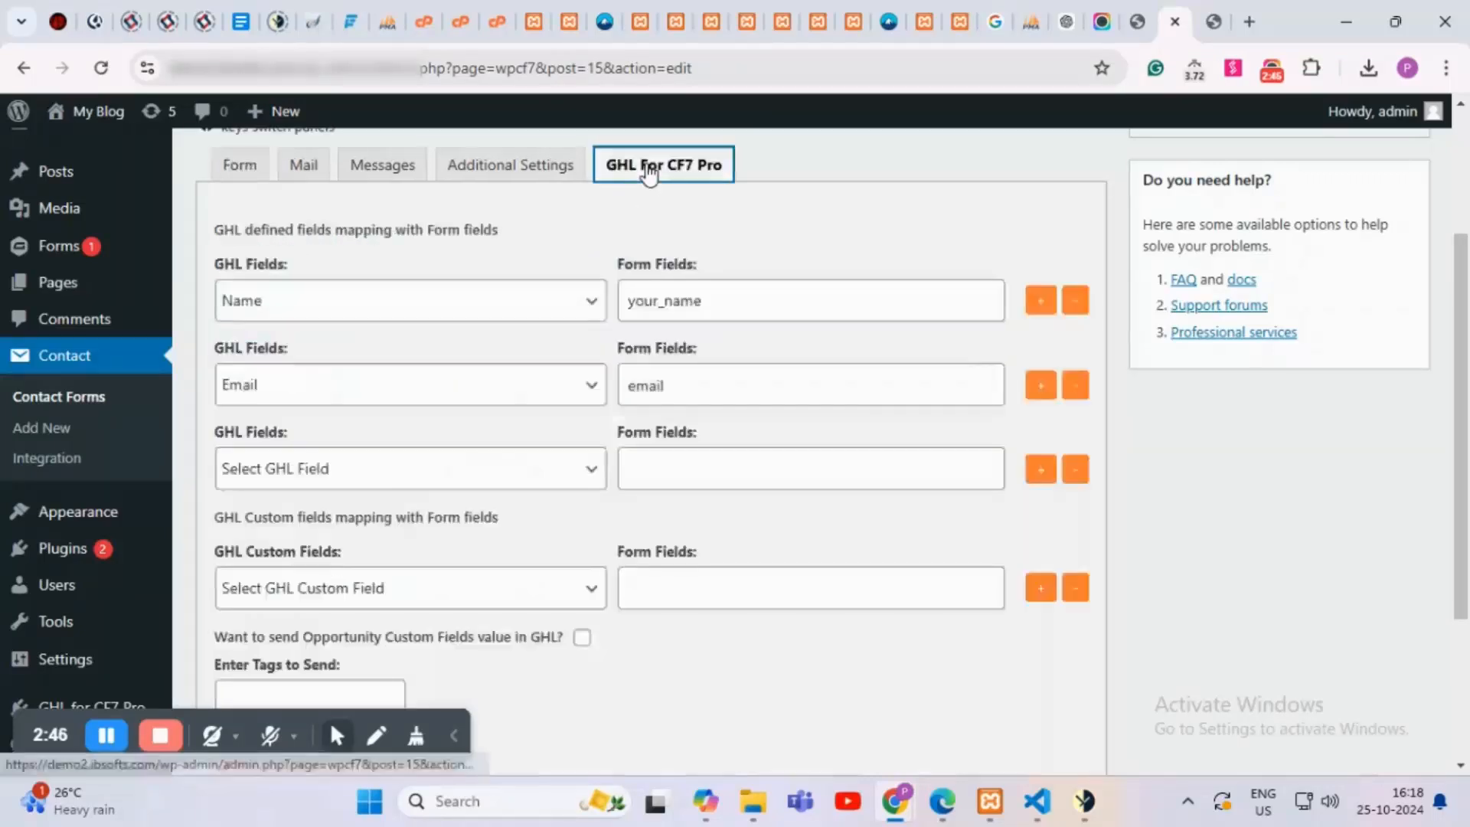
left_click(342, 472)
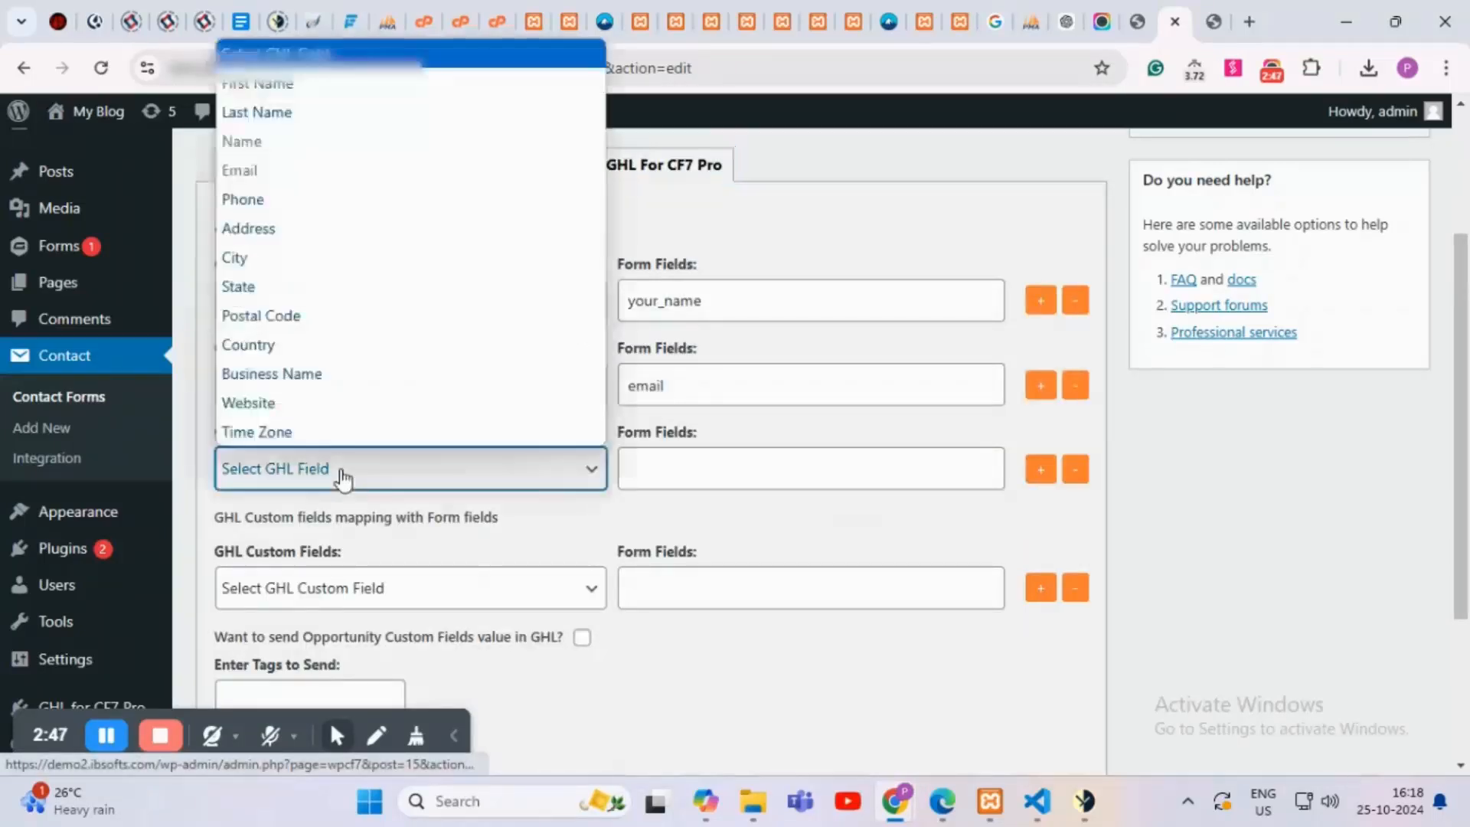
left_click(267, 209)
left_click(664, 480)
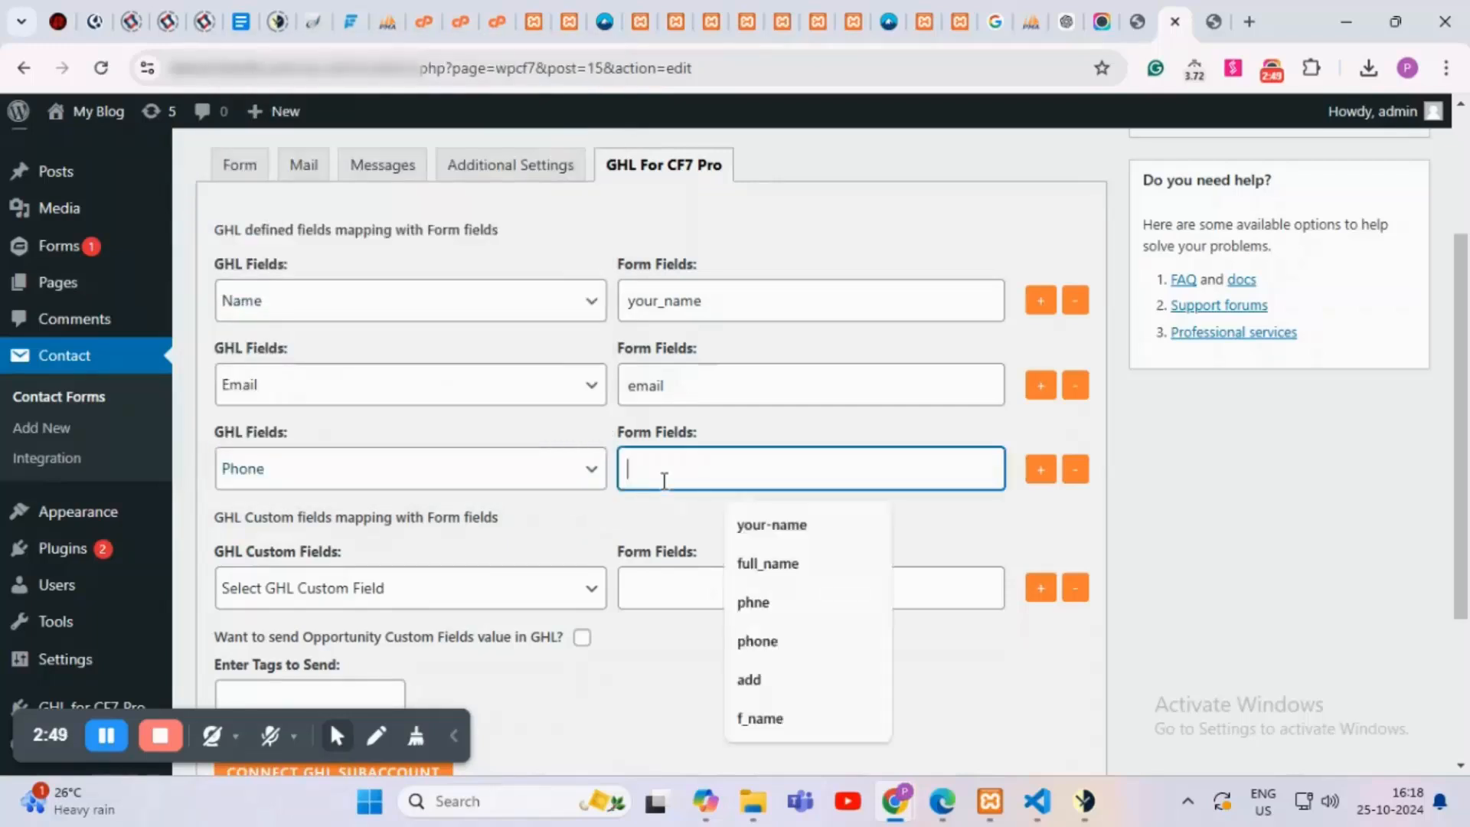
type("tel-662")
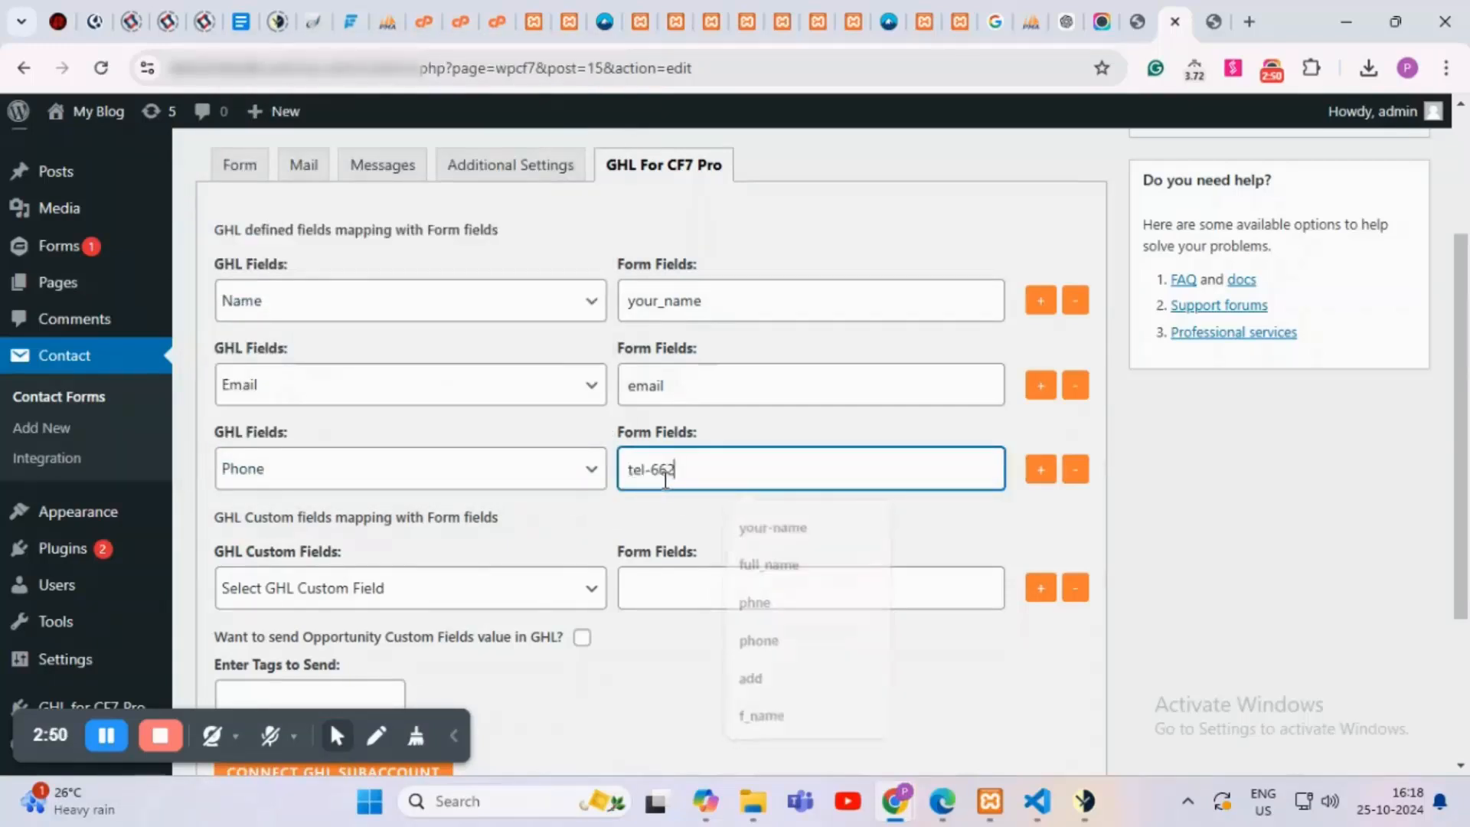
left_click(753, 541)
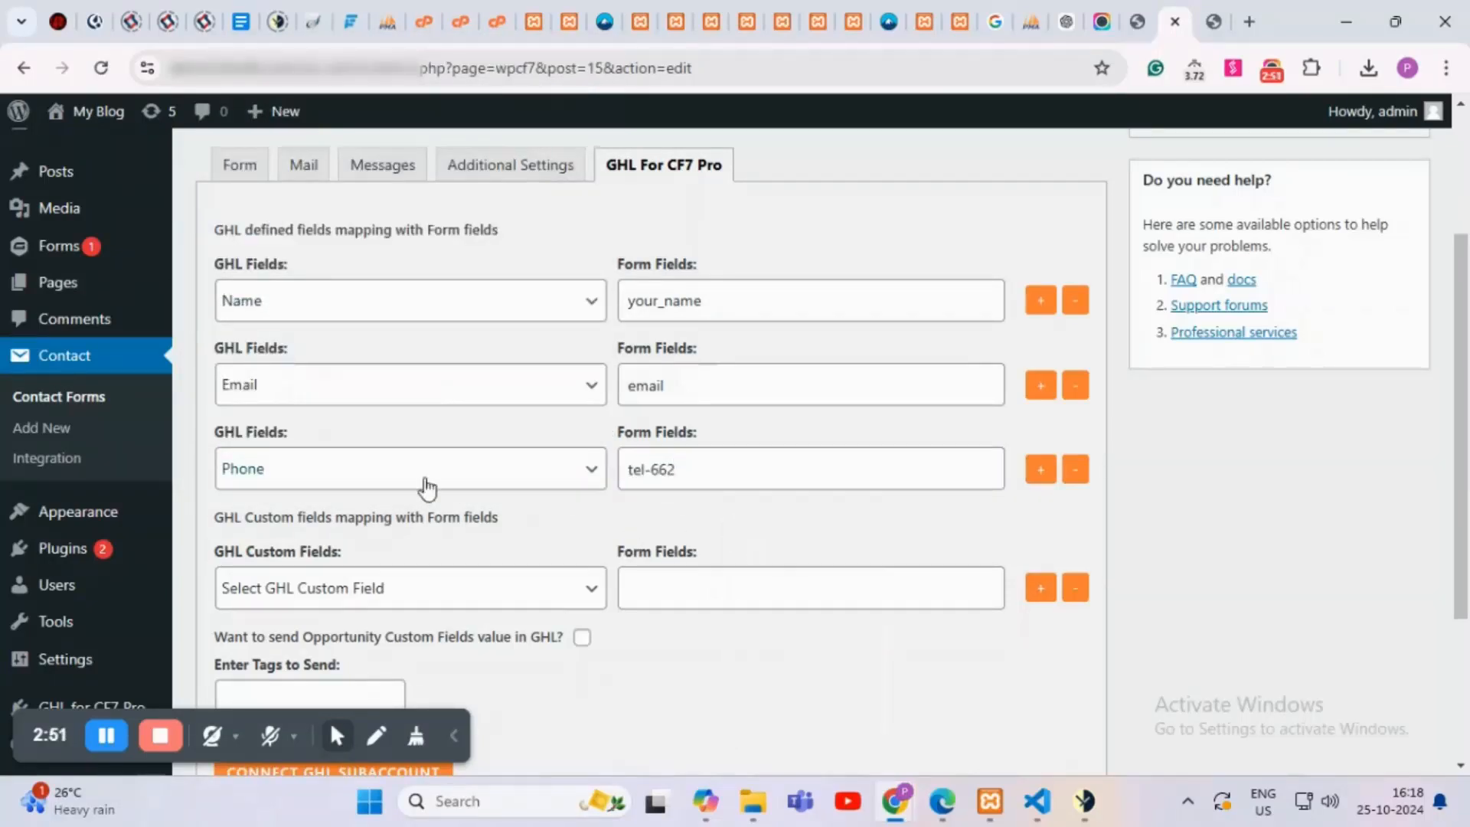
scroll(420, 487, "down", 3)
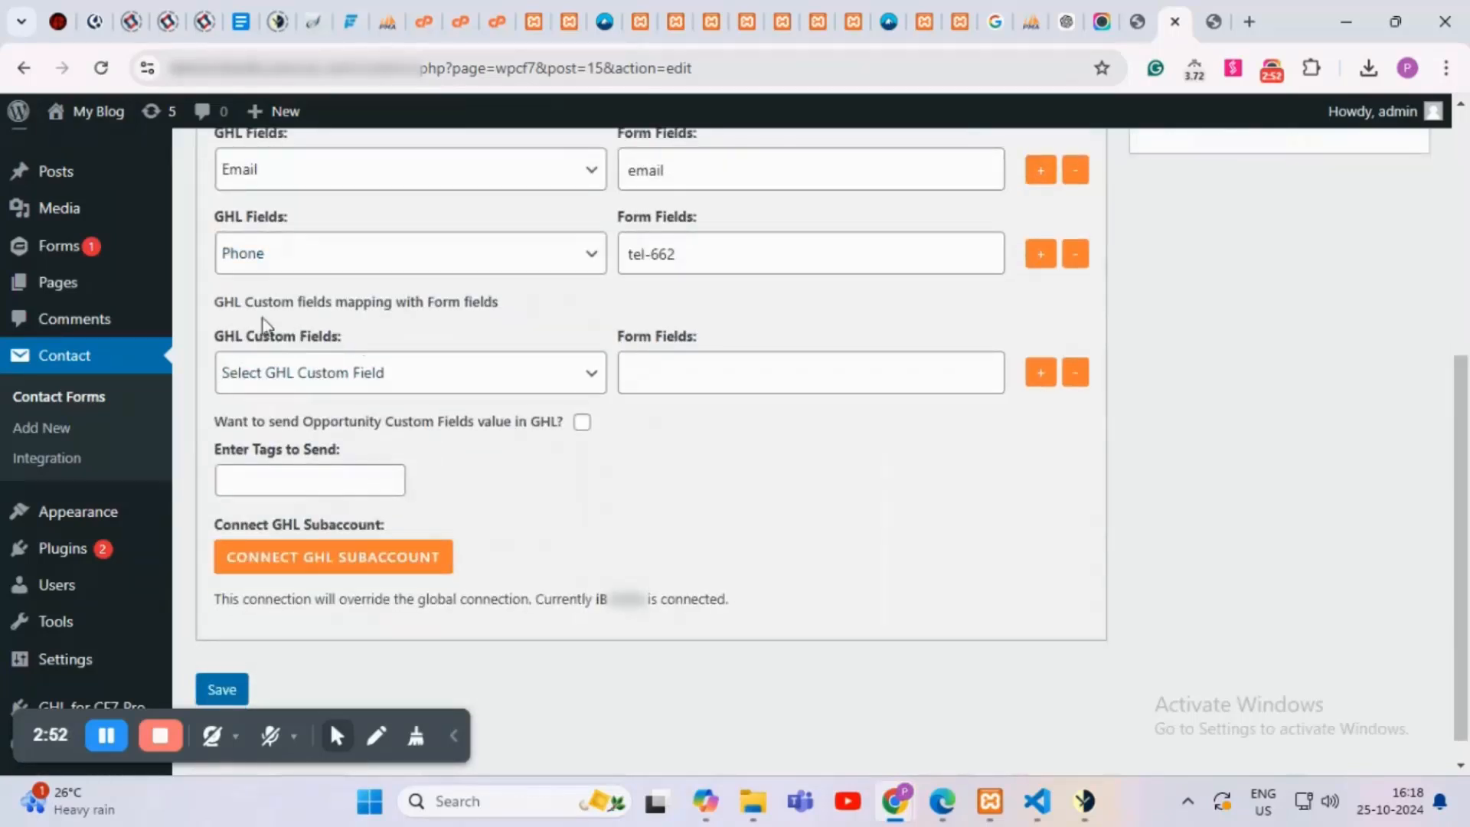
Step: Choose Dropdown CF in the GHL Custom Fields dropdown
left_click(321, 381)
scroll(367, 529, "down", 10)
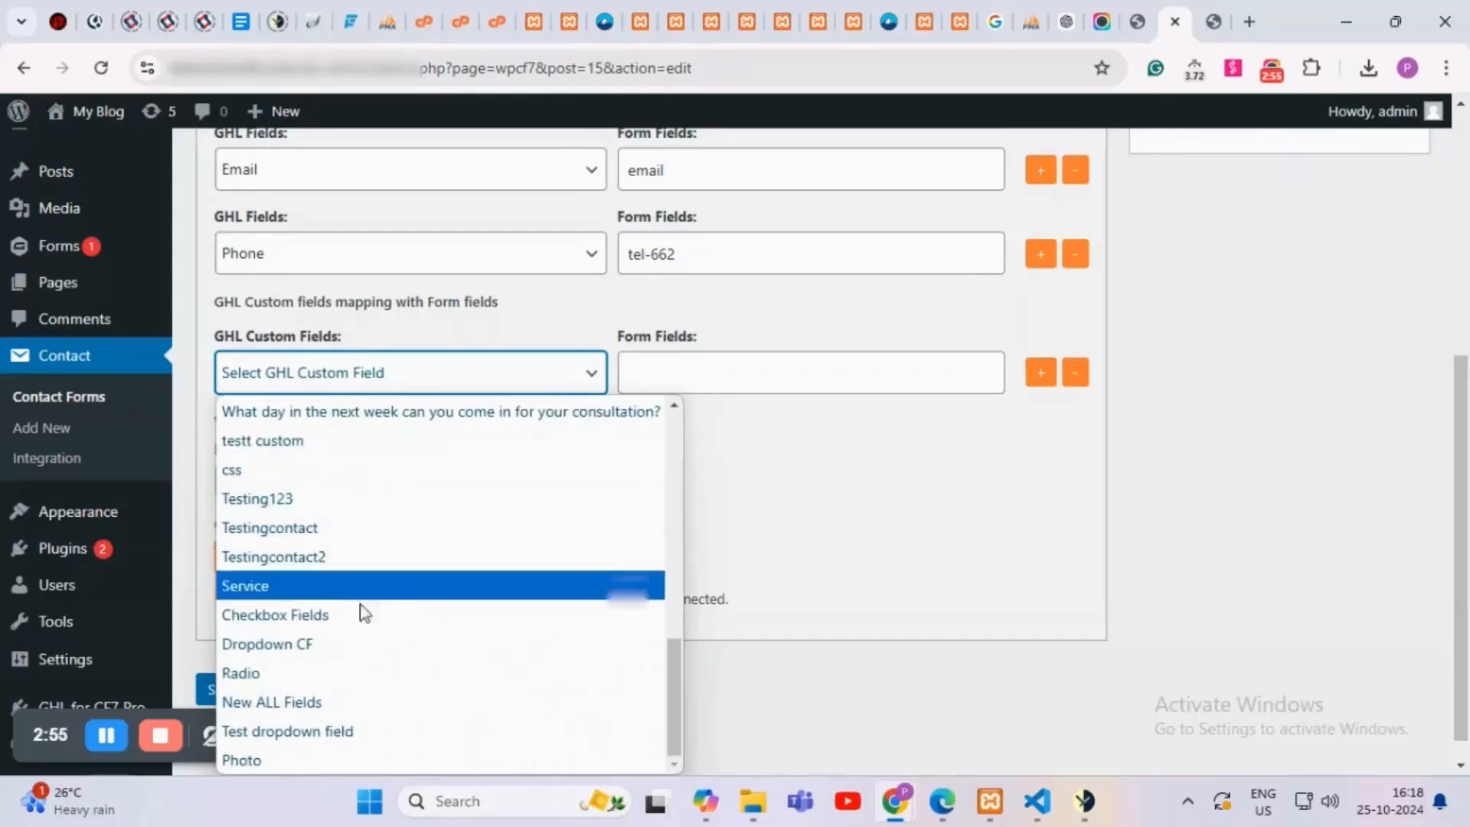
left_click(328, 651)
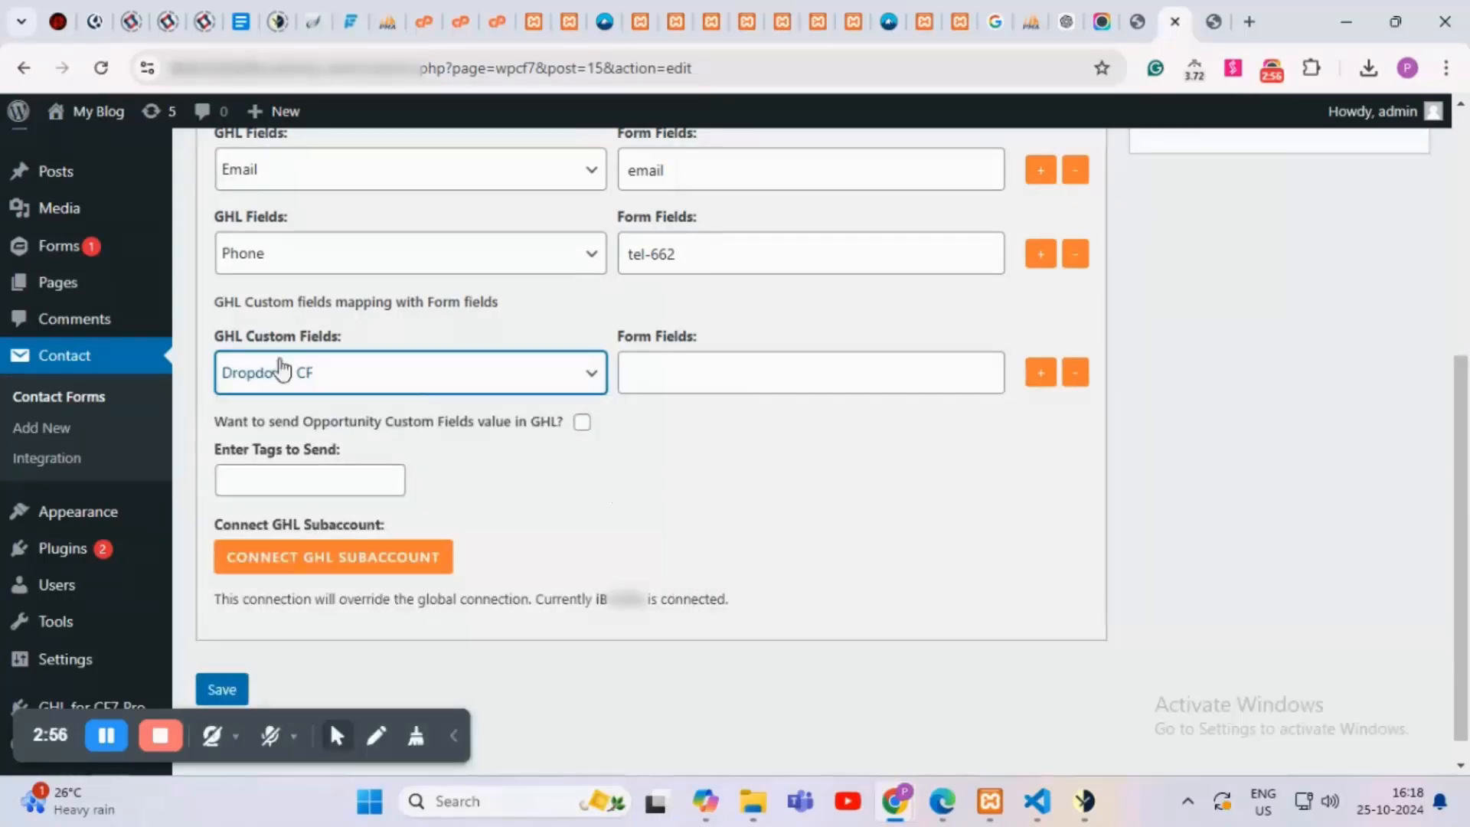
scroll(475, 433, "up", 3)
scroll(348, 450, "up", 3)
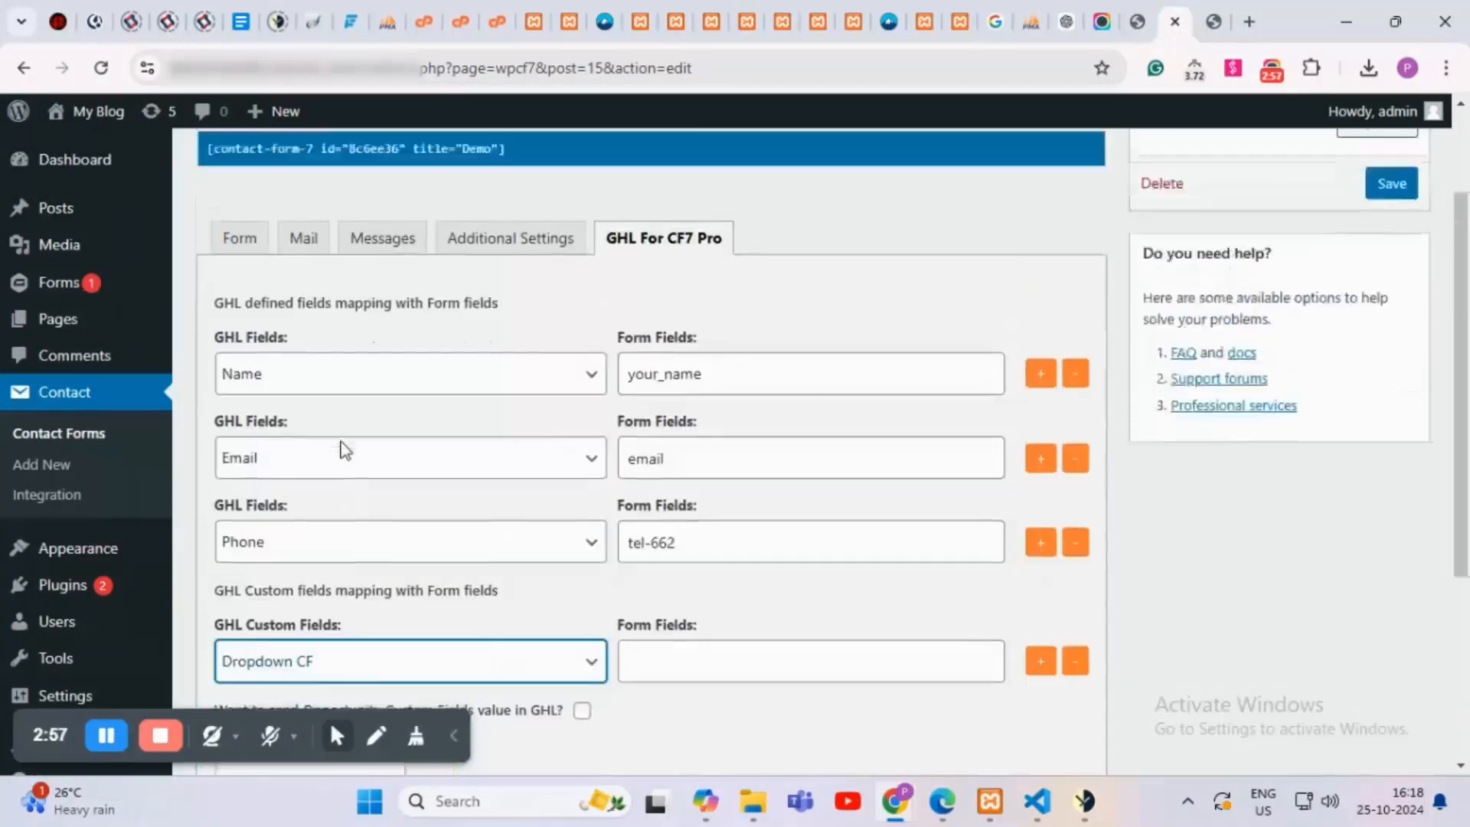
Step: Copy the dropdown field name menu-876 from the form template
left_click(239, 380)
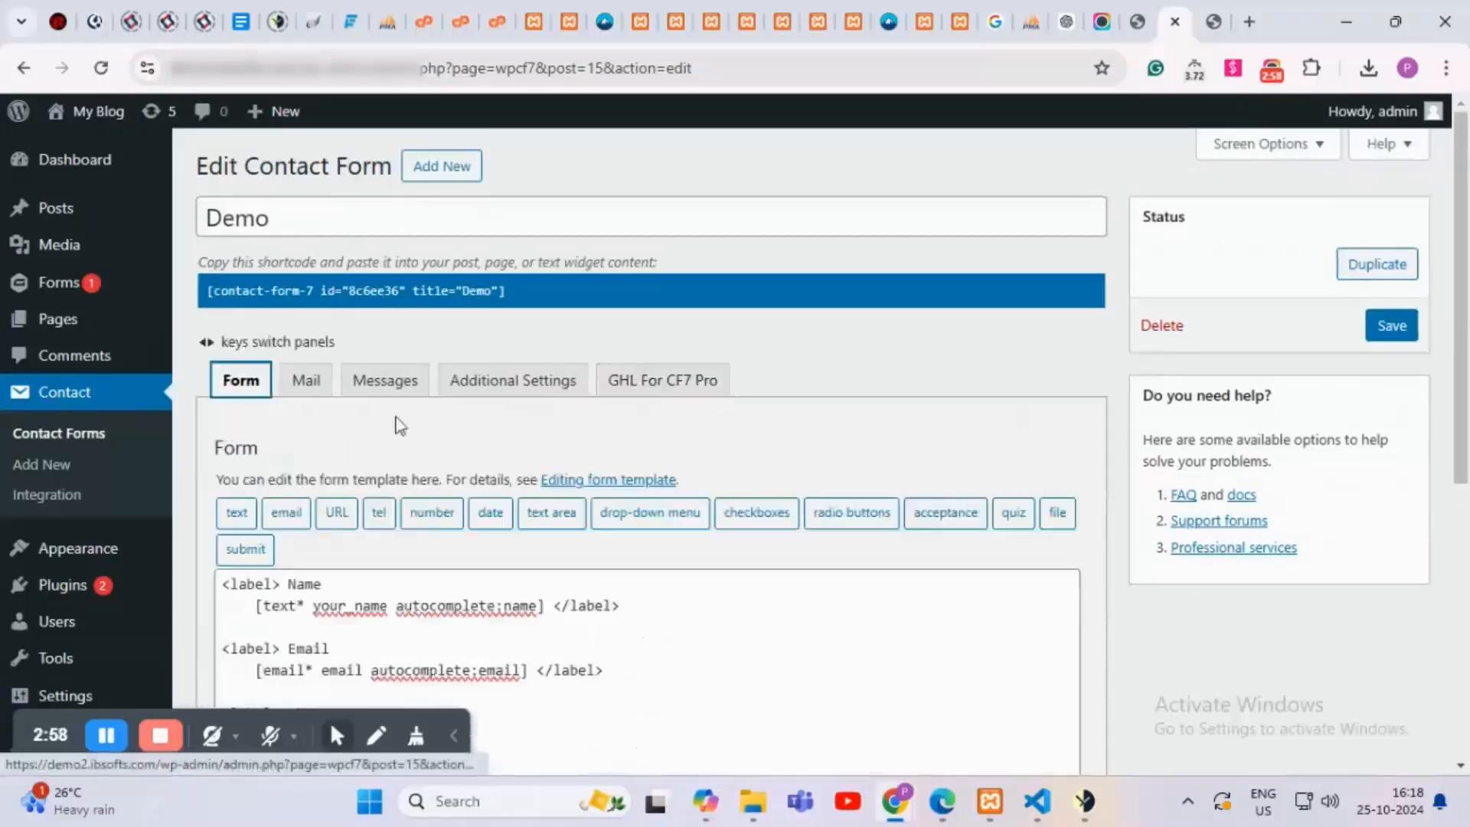
scroll(463, 448, "down", 5)
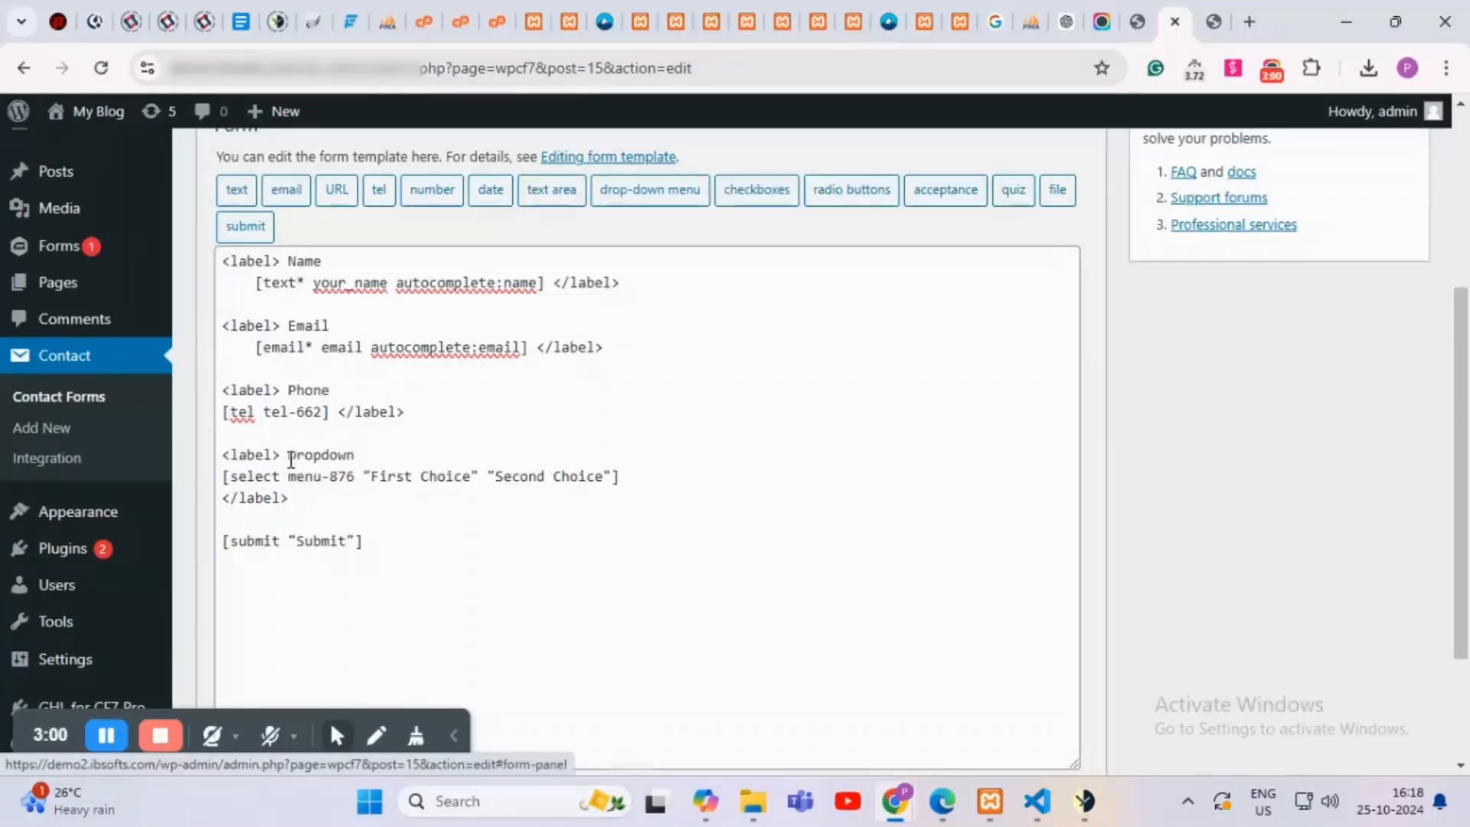
double_click(292, 456)
left_click(350, 515)
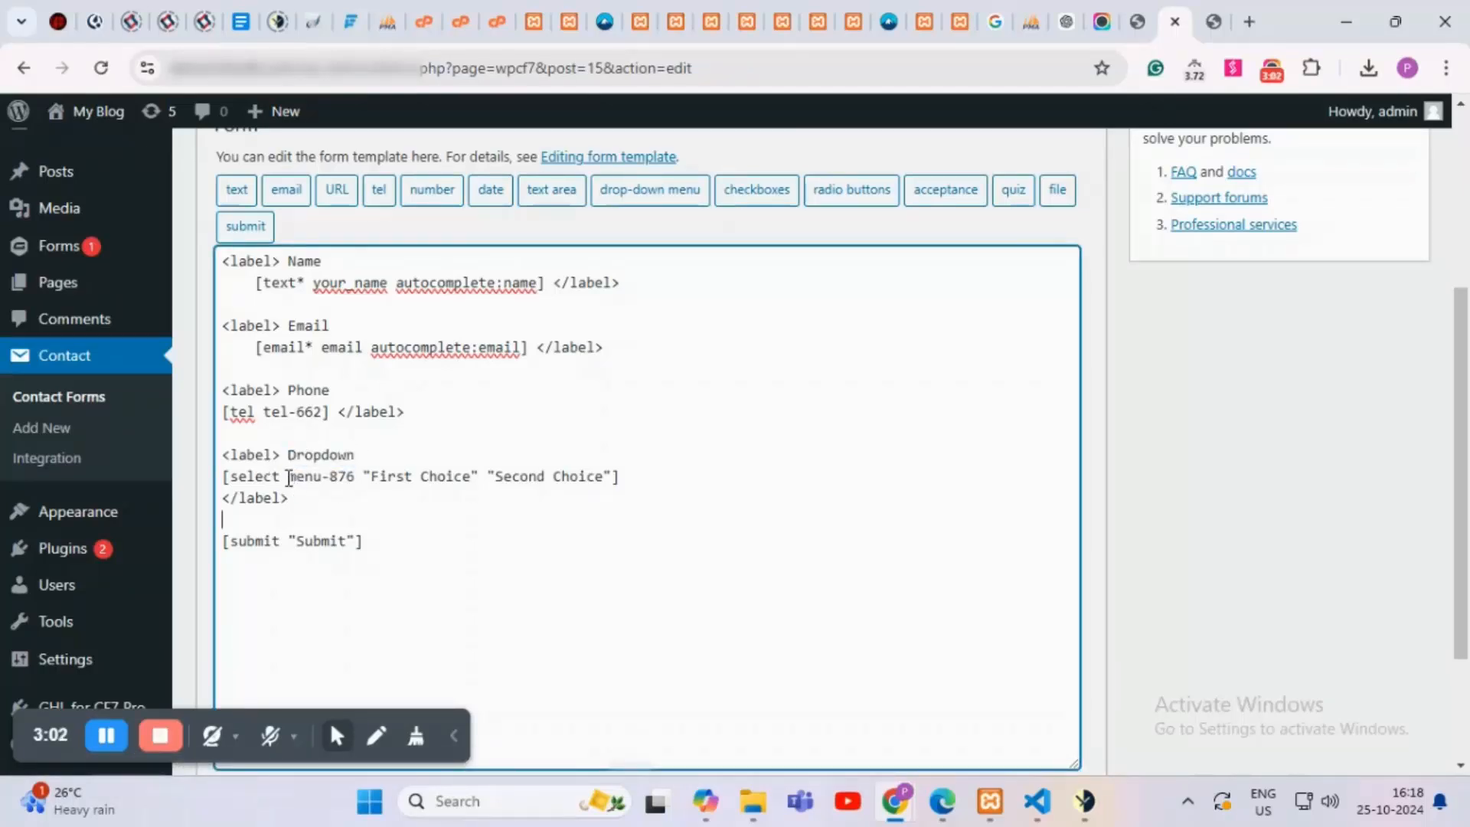
left_click_drag(289, 479, 361, 484)
key("ctrl+c")
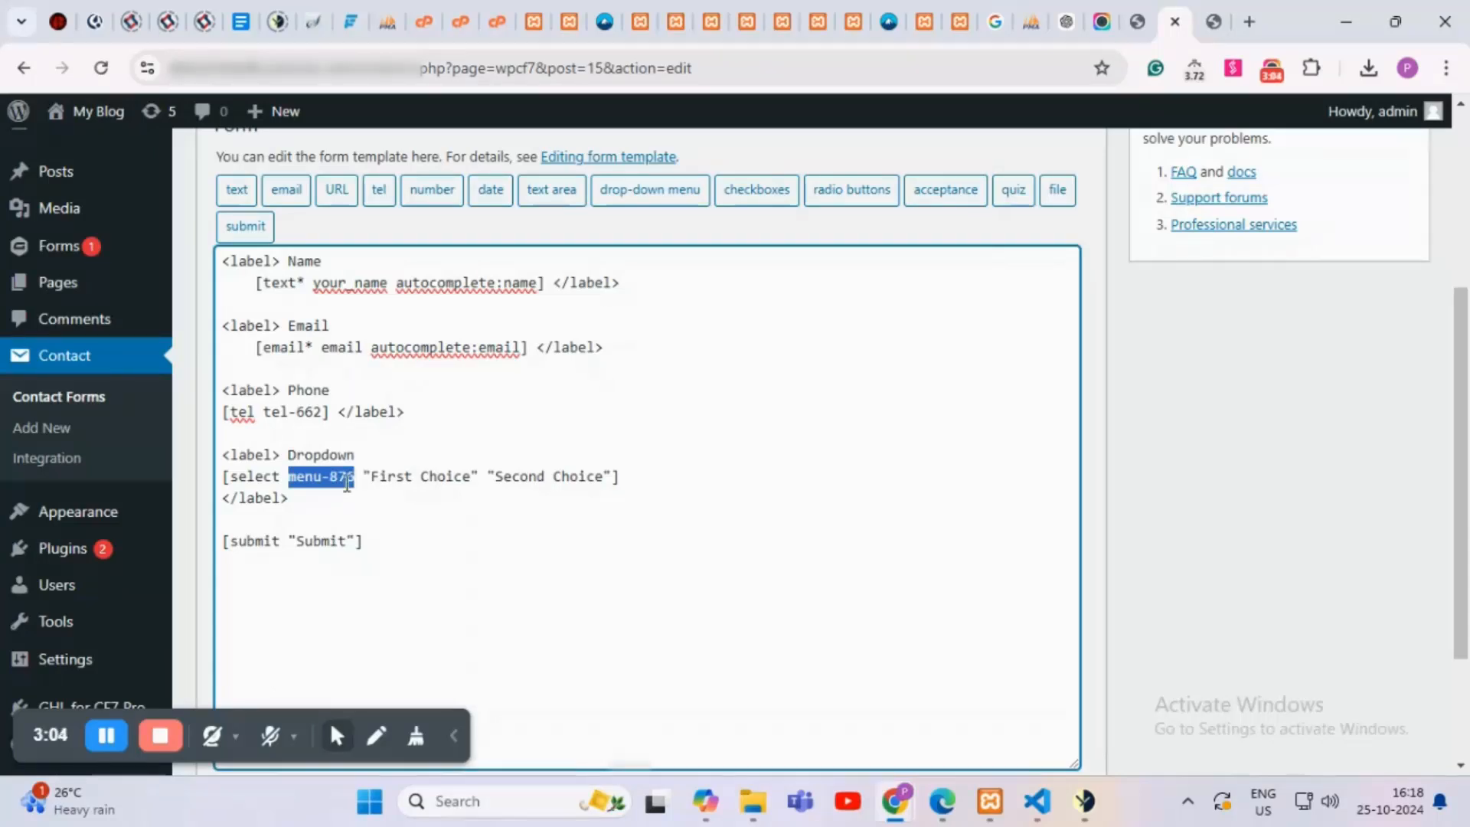
scroll(625, 425, "up", 3)
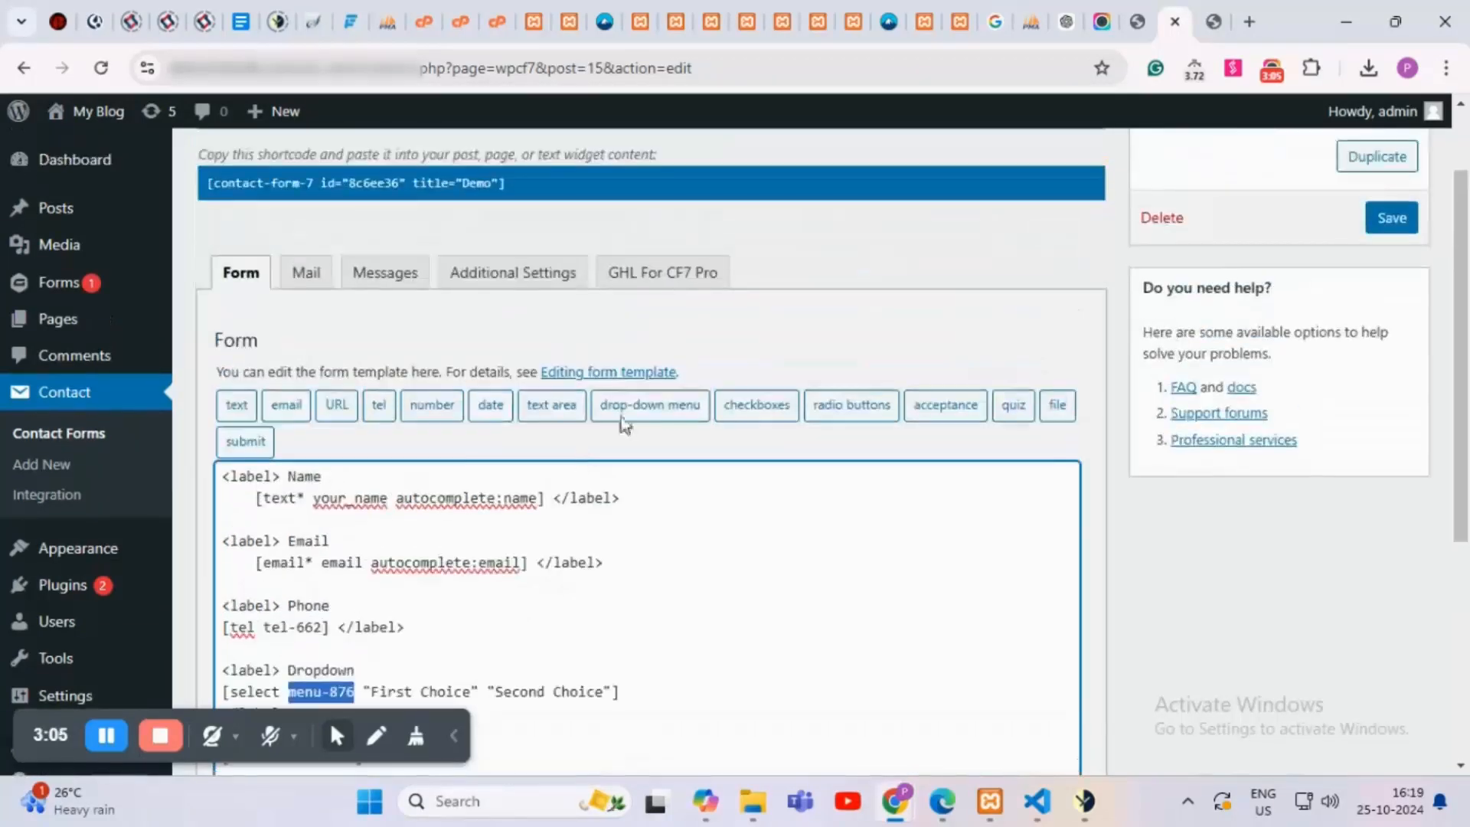
Step: Paste menu-876 as the form field mapped to Dropdown CF
left_click(647, 277)
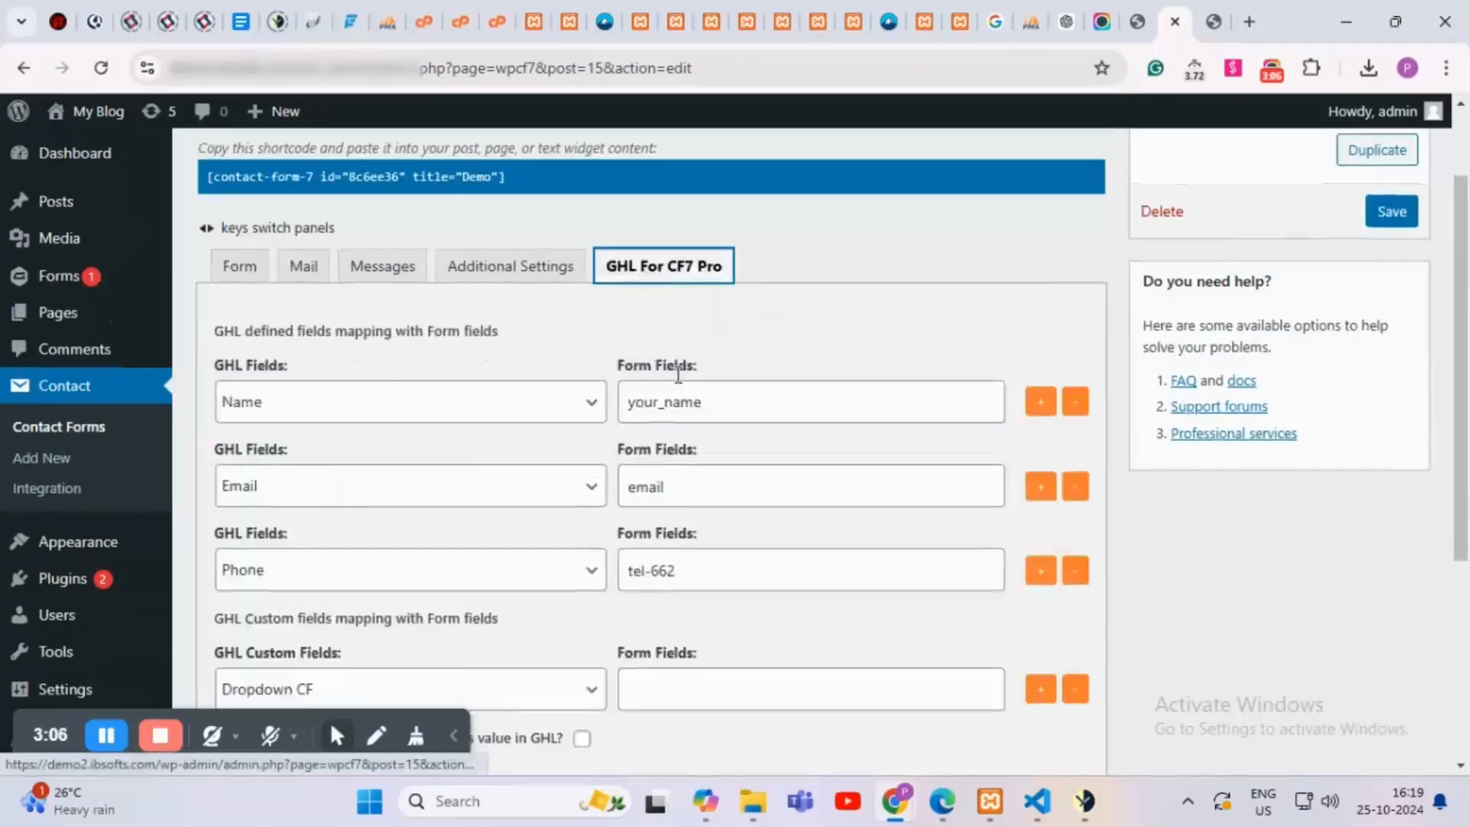
scroll(673, 371, "down", 3)
left_click(677, 477)
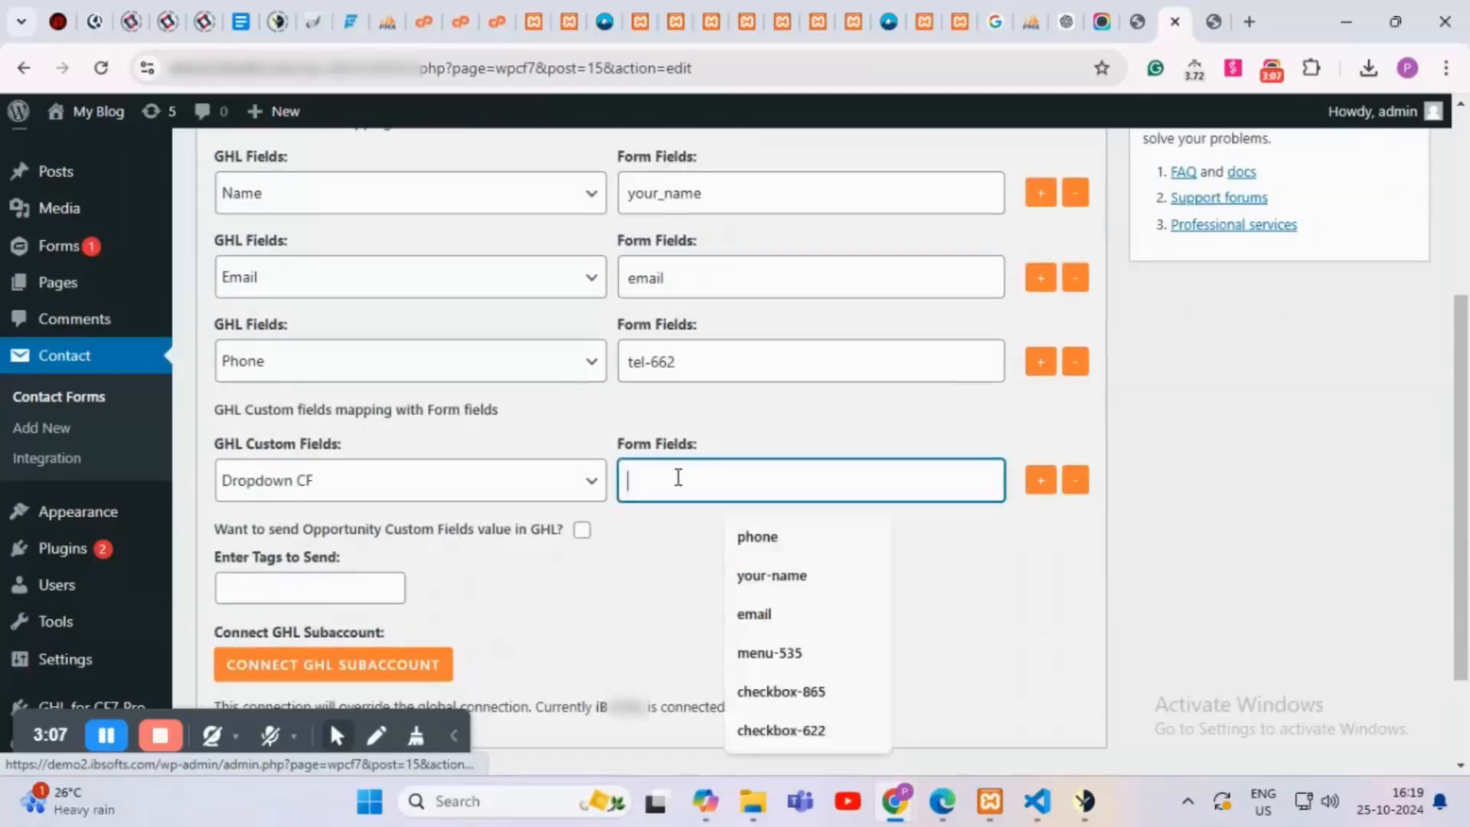
key("ctrl+v")
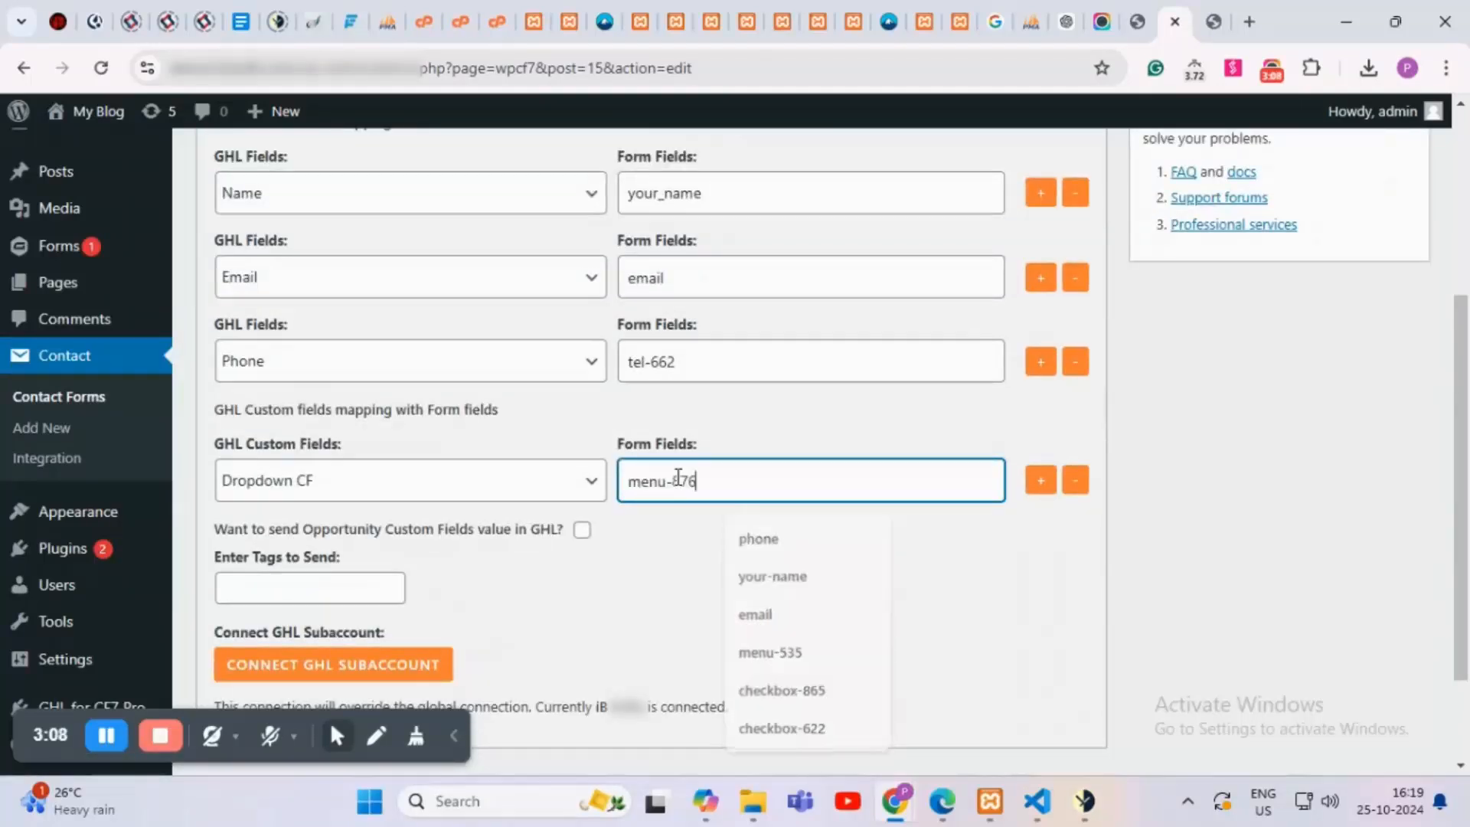
left_click(713, 560)
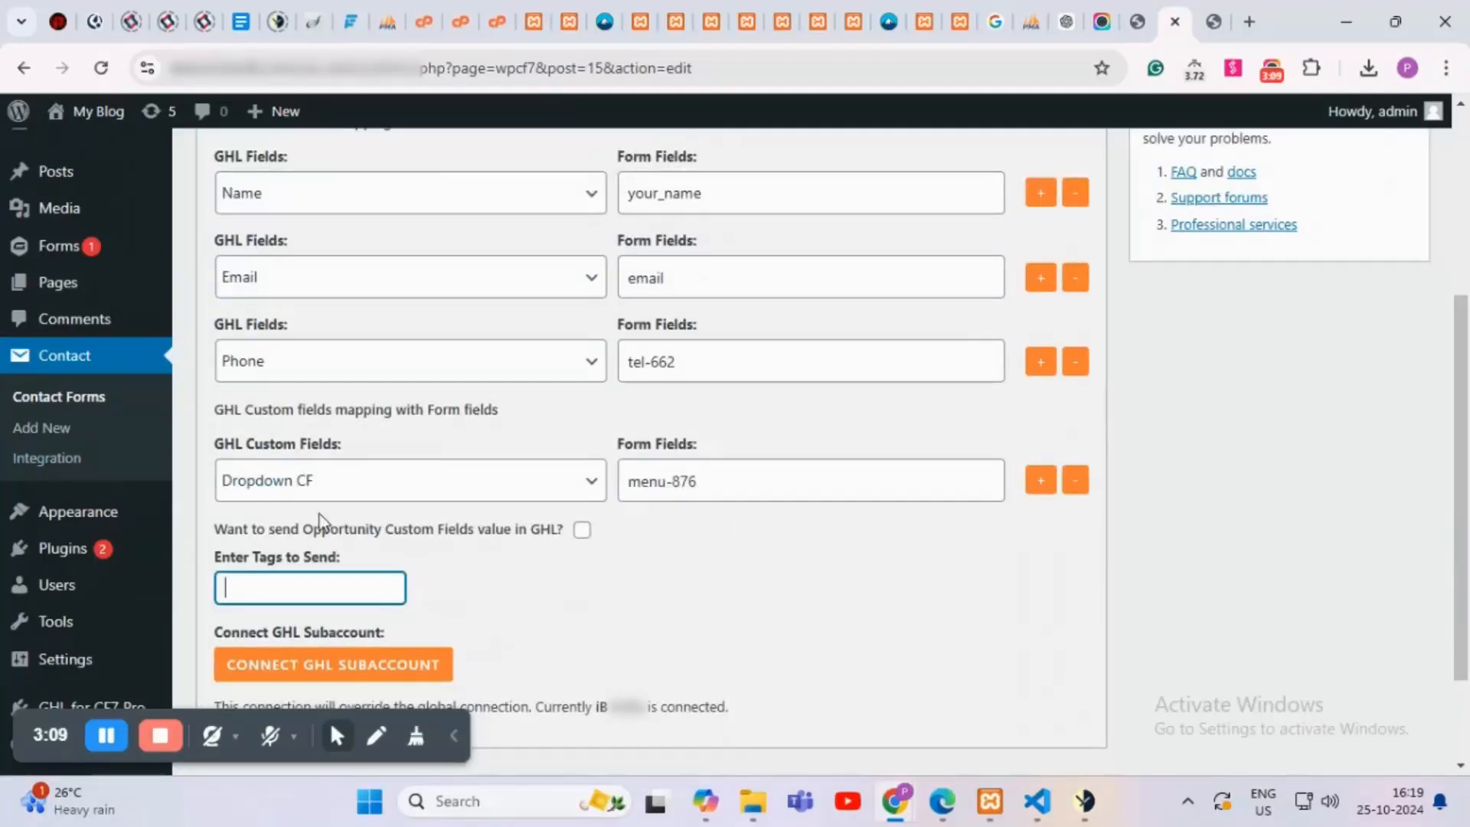
scroll(433, 523, "down", 2)
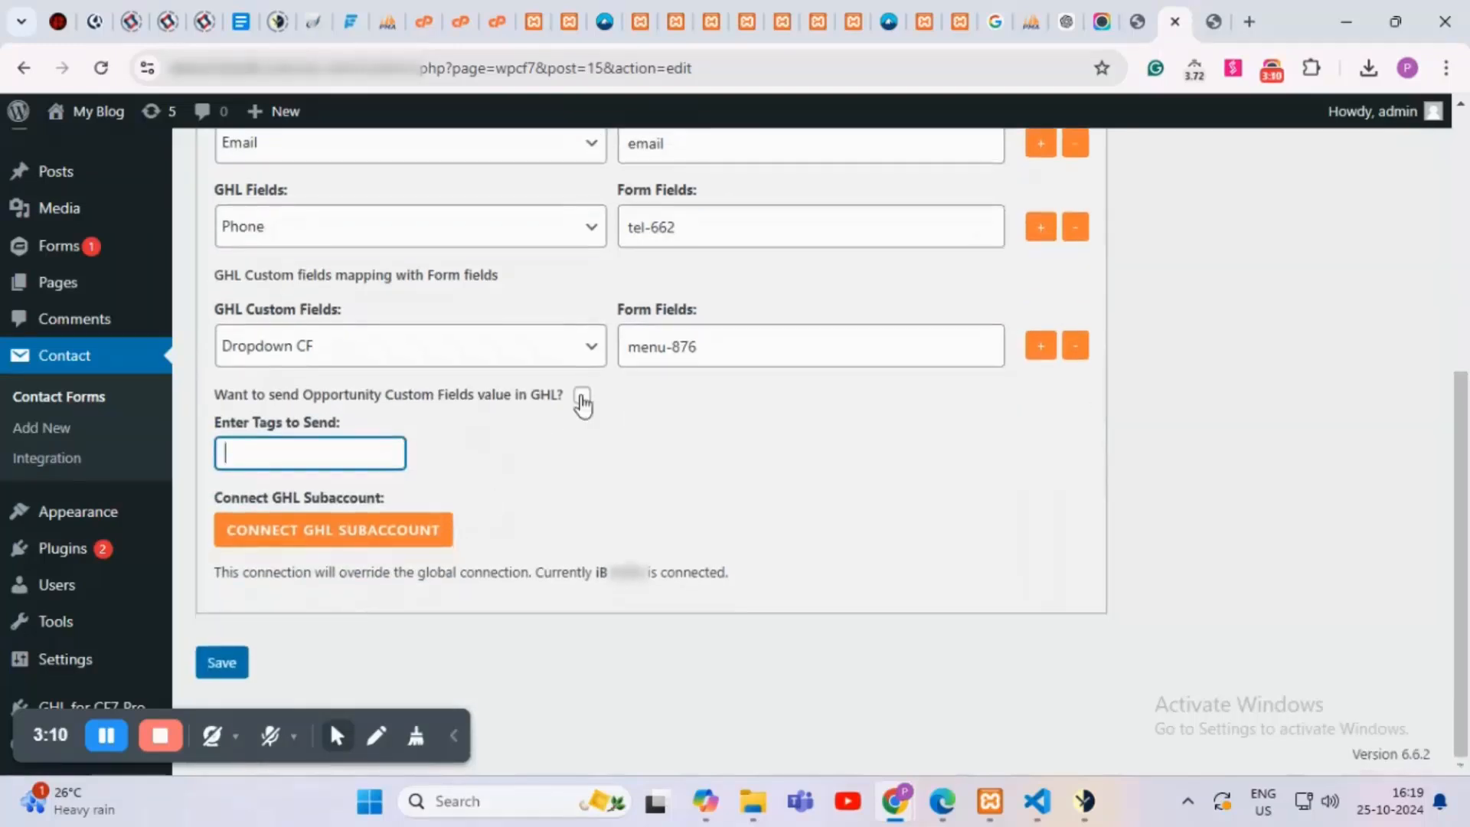
Step: Enable sending opportunity custom fields to GHL and choose the Oppo custom field
left_click(581, 400)
scroll(394, 482, "down", 1)
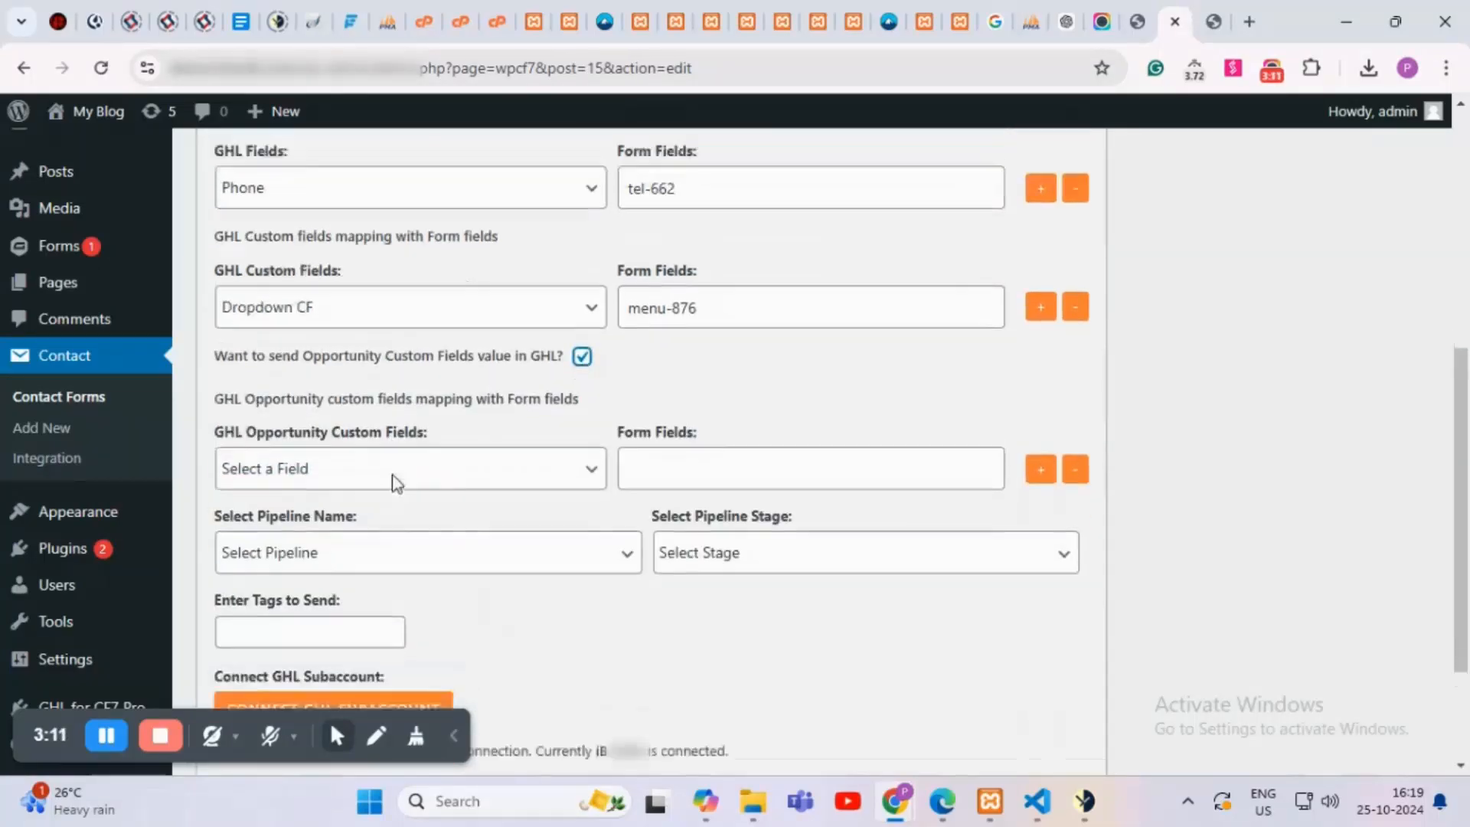
scroll(395, 482, "down", 2)
left_click(337, 300)
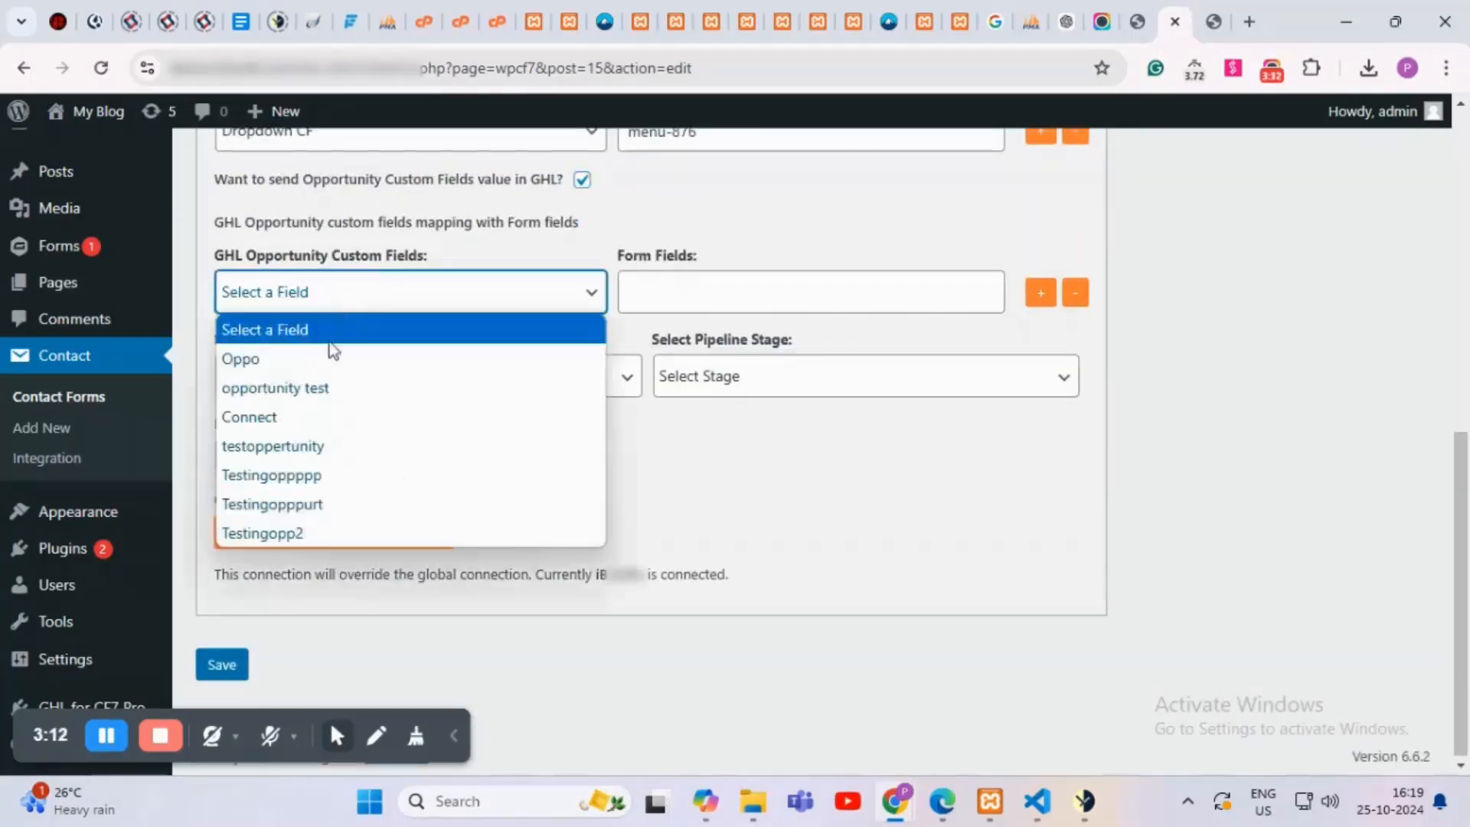
left_click(275, 360)
scroll(420, 379, "up", 1)
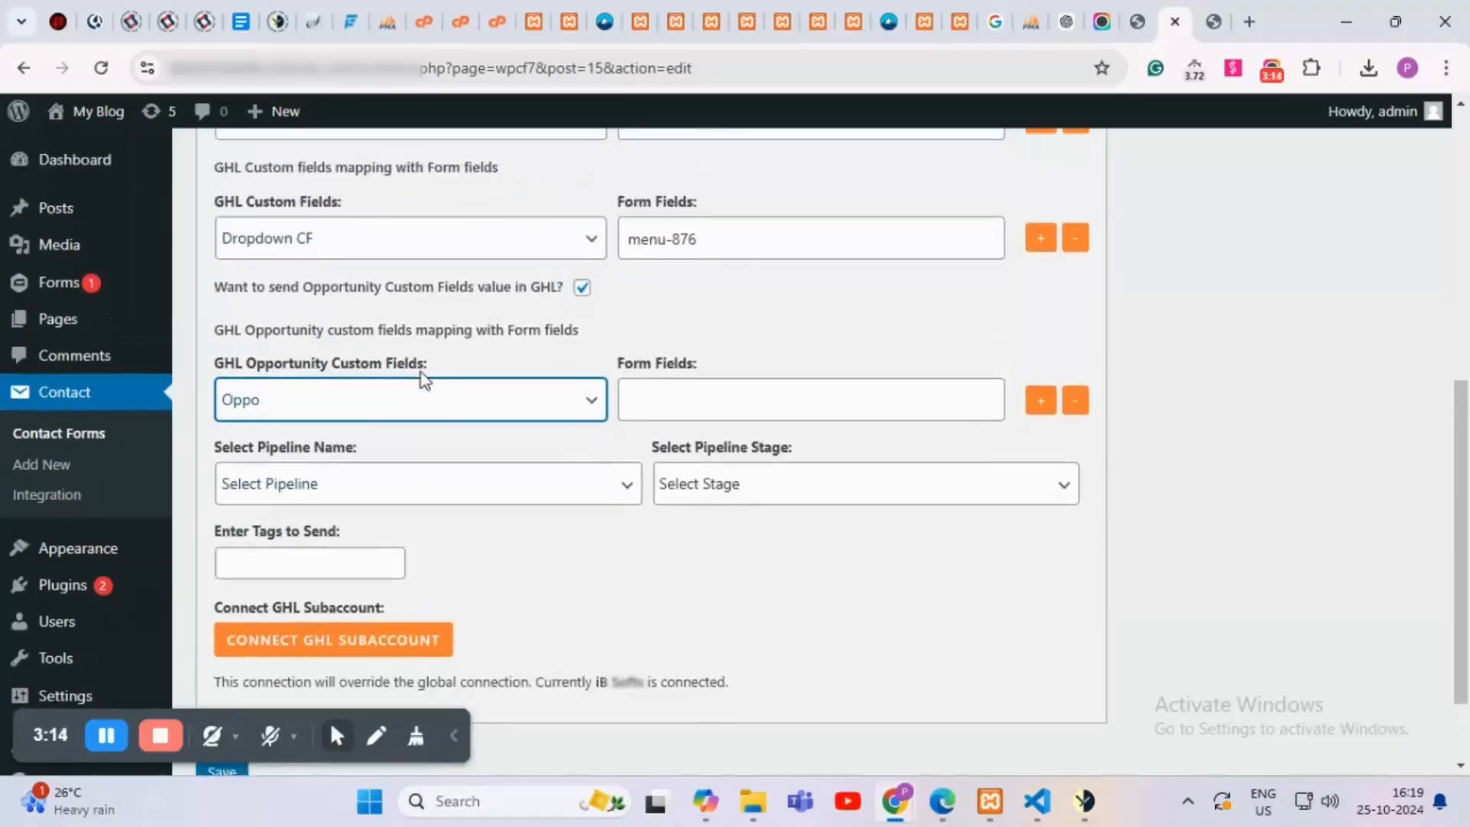
scroll(779, 433, "up", 2)
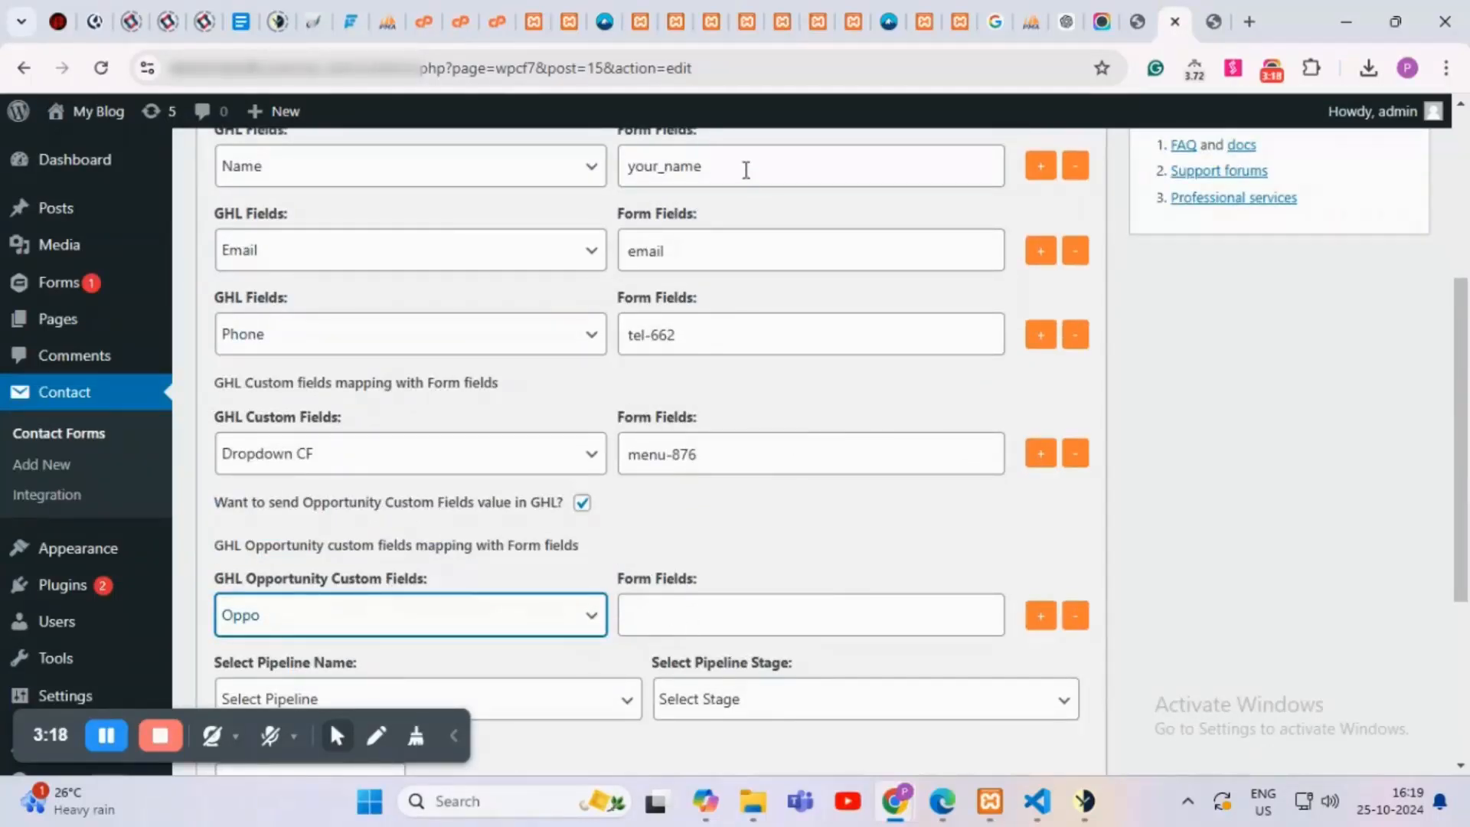
Step: Copy your_name and paste it as Oppo's form field
left_click_drag(746, 170, 613, 183)
key("ctrl+c")
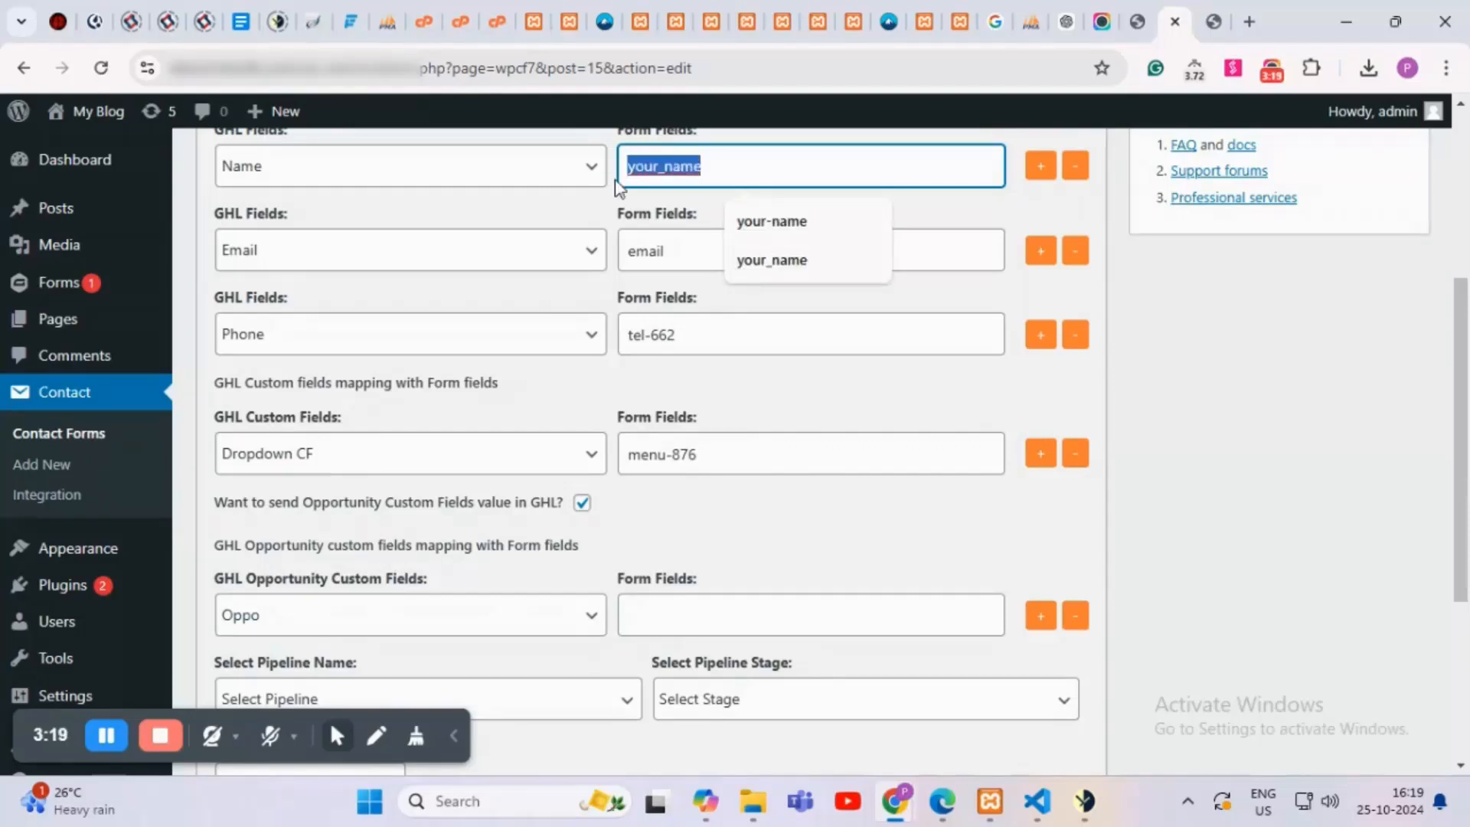
left_click(697, 609)
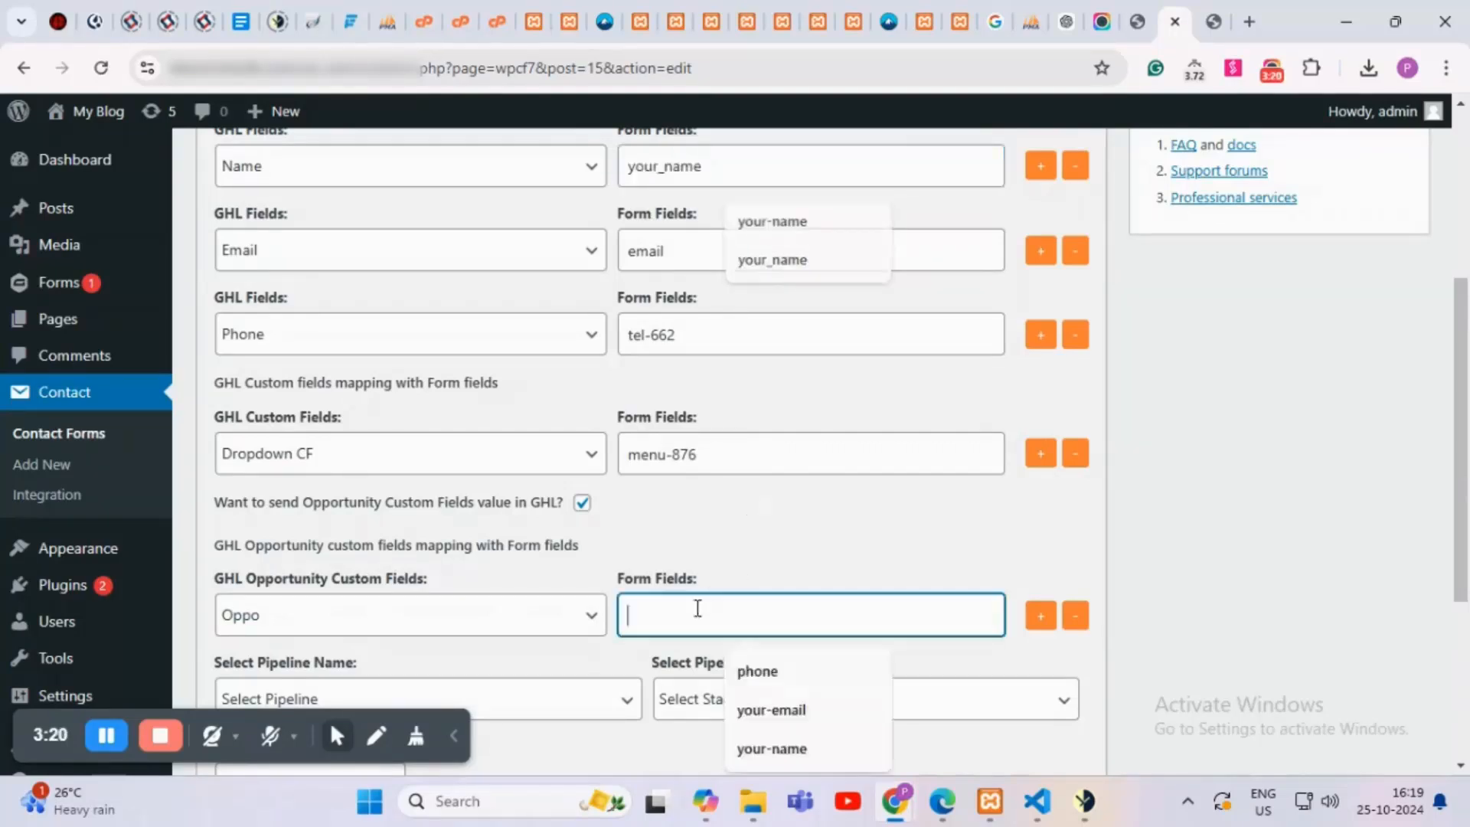
key("ctrl+v")
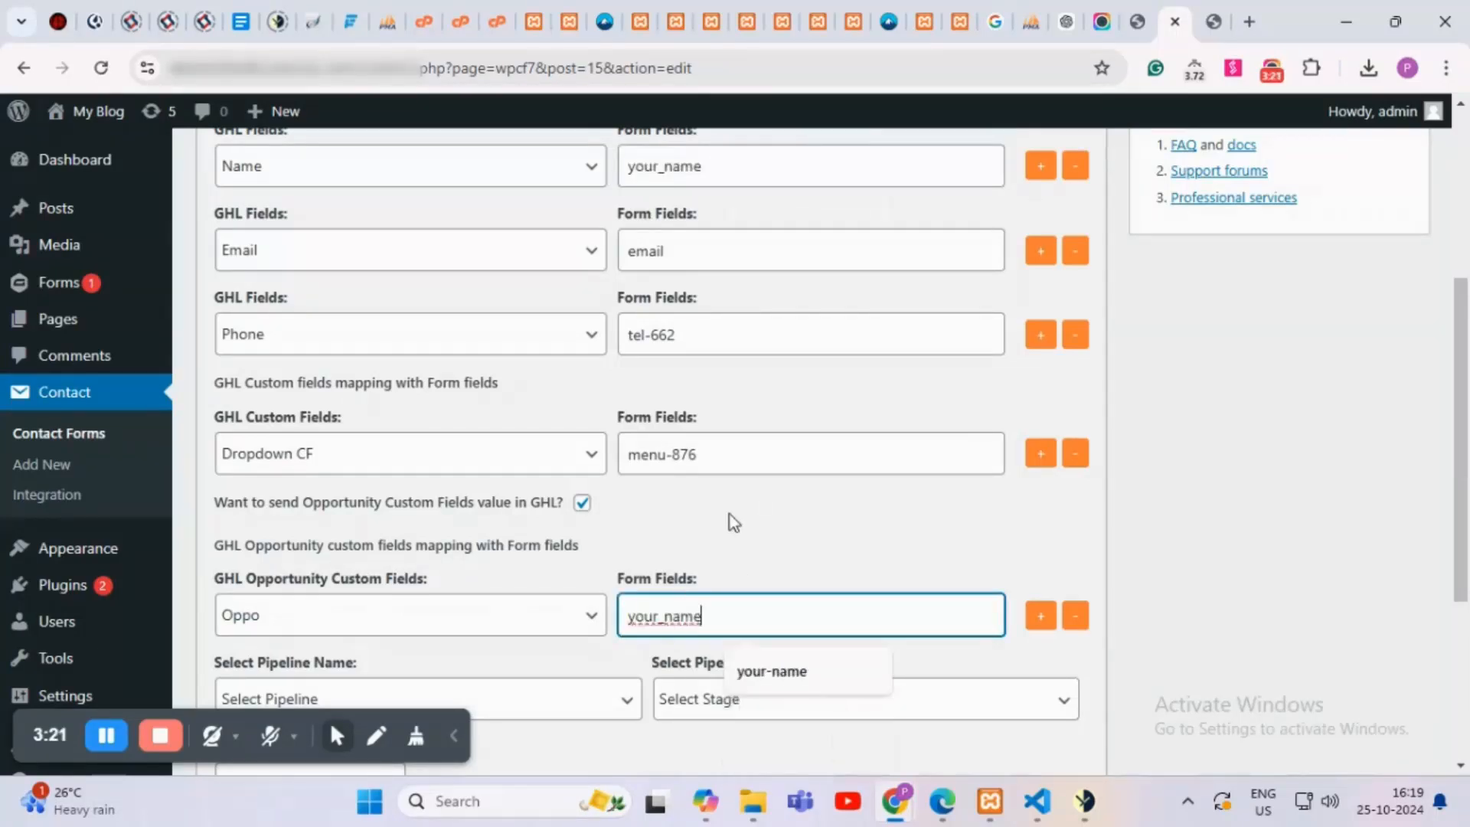
scroll(728, 513, "down", 2)
left_click(595, 549)
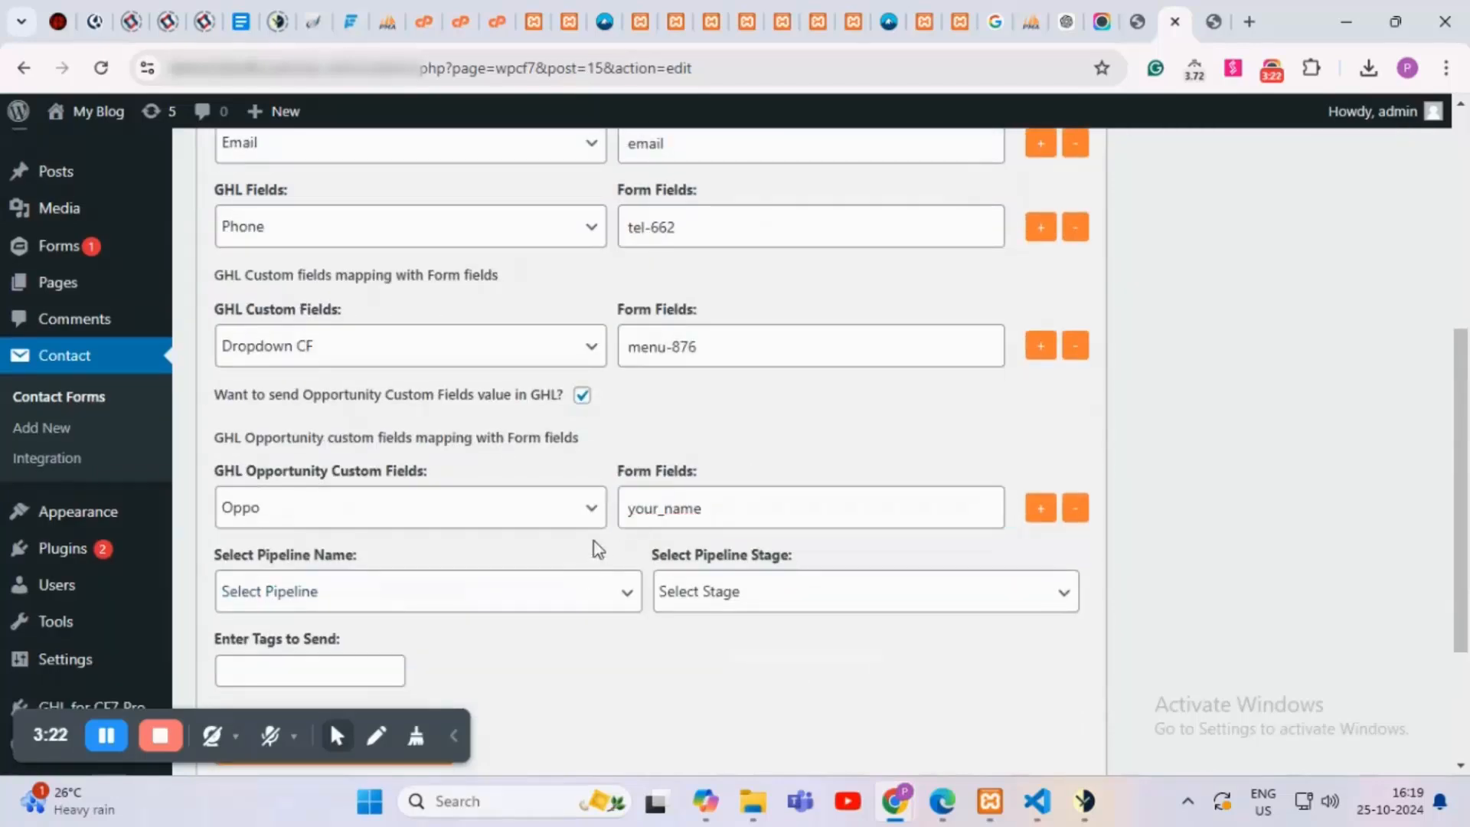
Step: Set the opportunity pipeline to GHL Connect at the Register stage
left_click(389, 595)
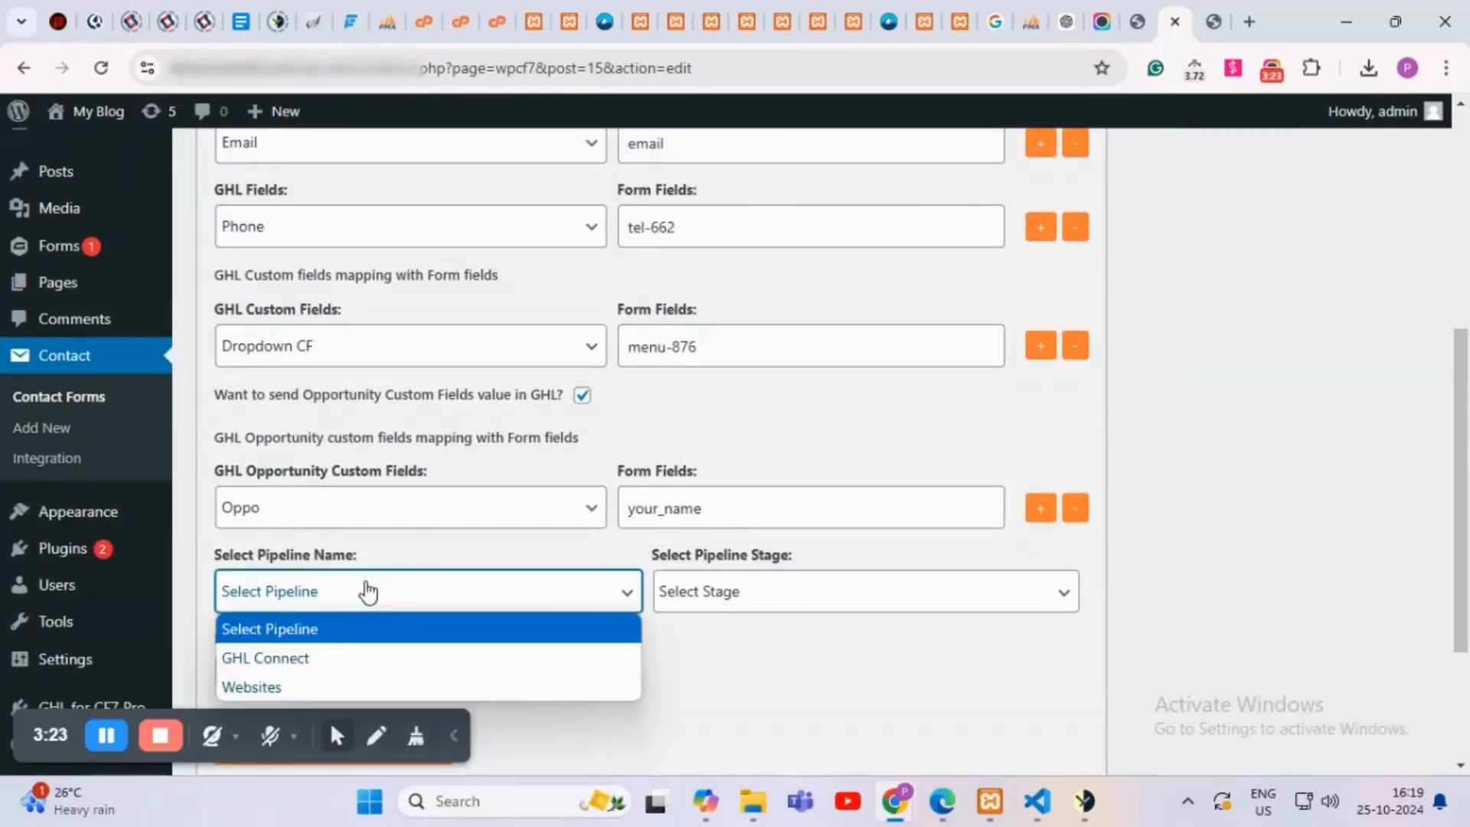
left_click(297, 674)
left_click(764, 601)
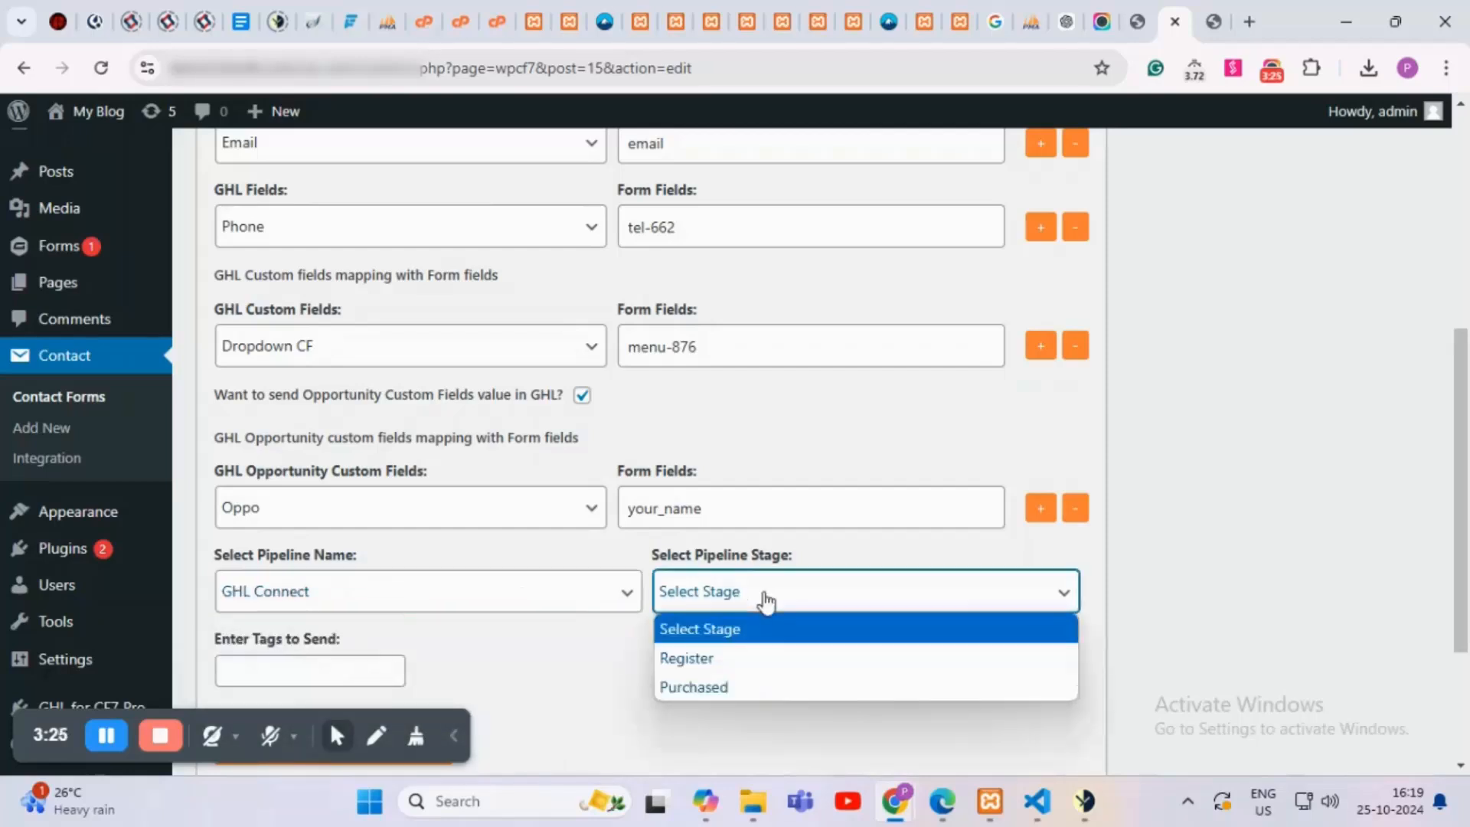
left_click(744, 661)
scroll(623, 562, "down", 3)
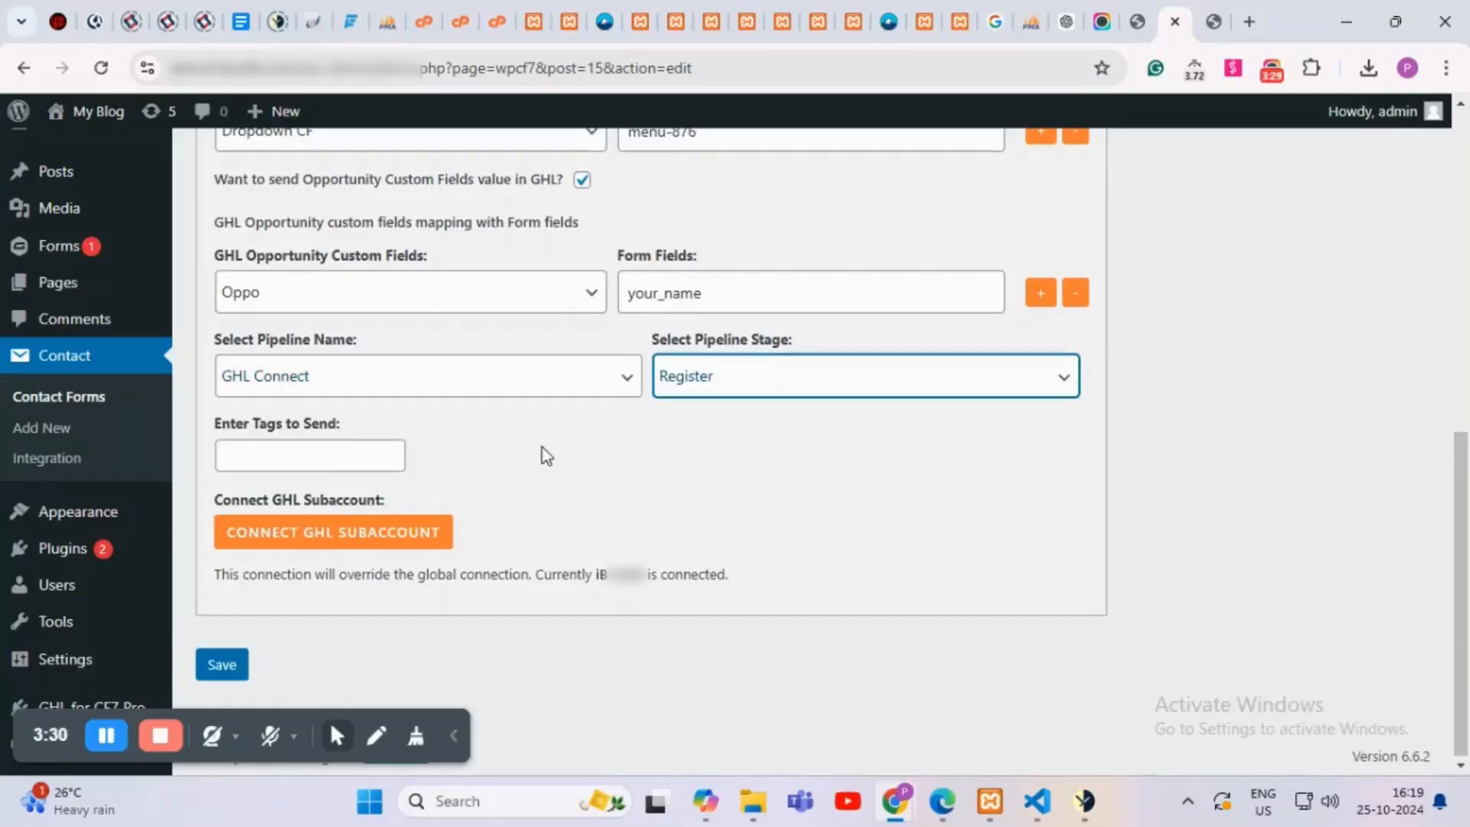
Step: Enter formtag as the tag to send to GoHighLevel
left_click(290, 451)
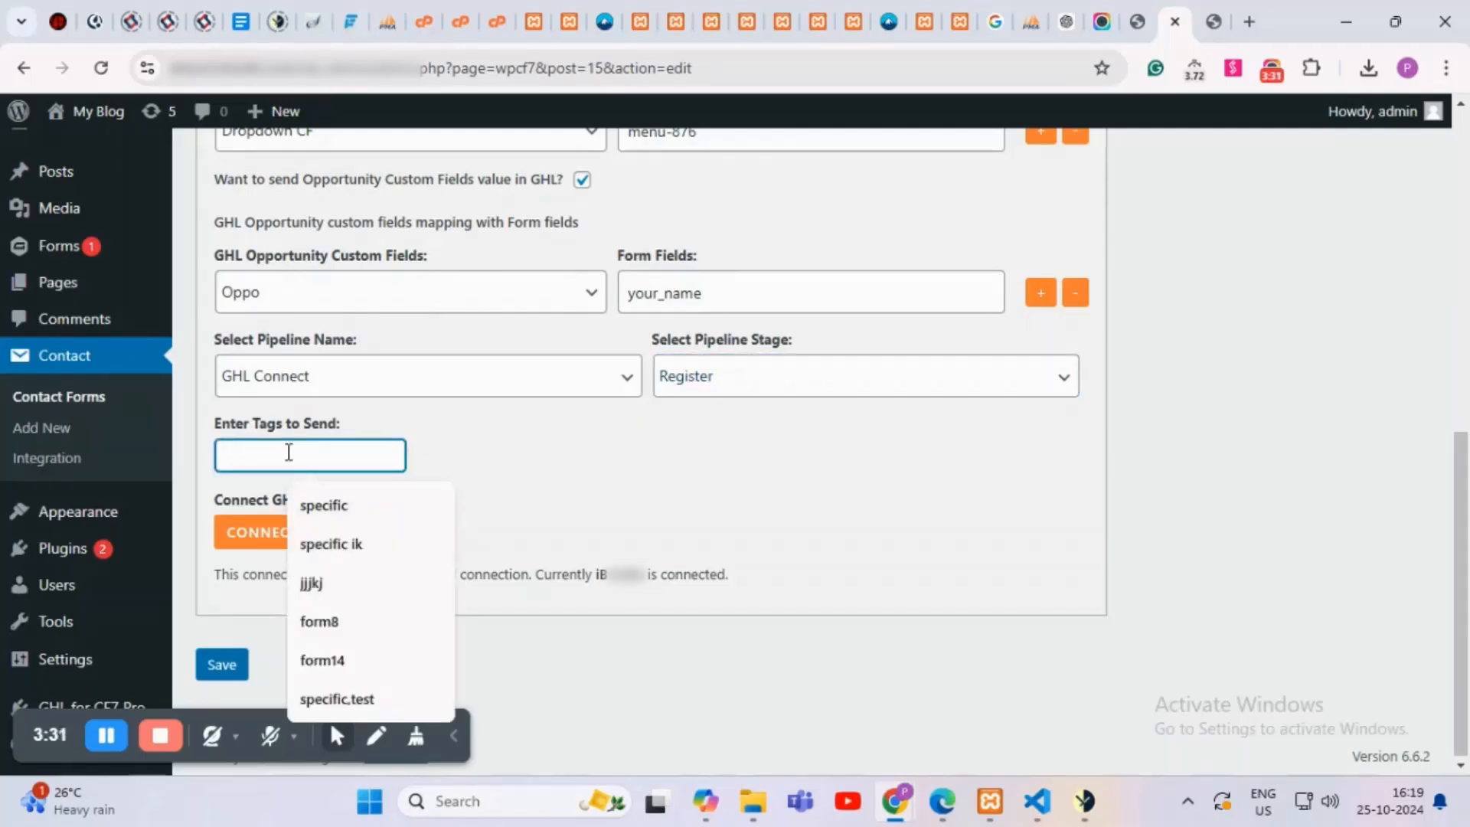
type("spe")
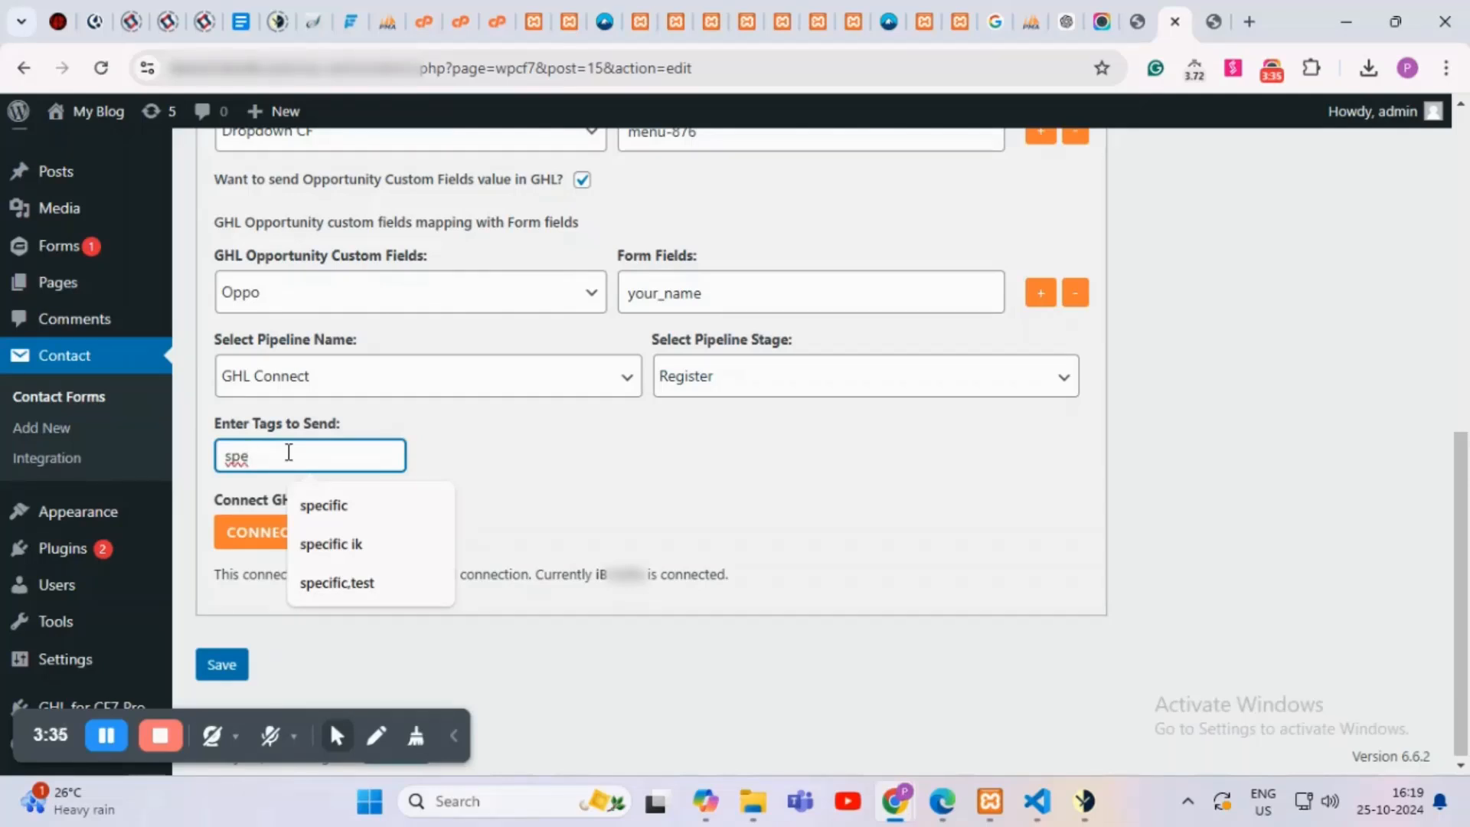
key("BackSpace")
key("BackSpace")
key("BackSpace")
type("f")
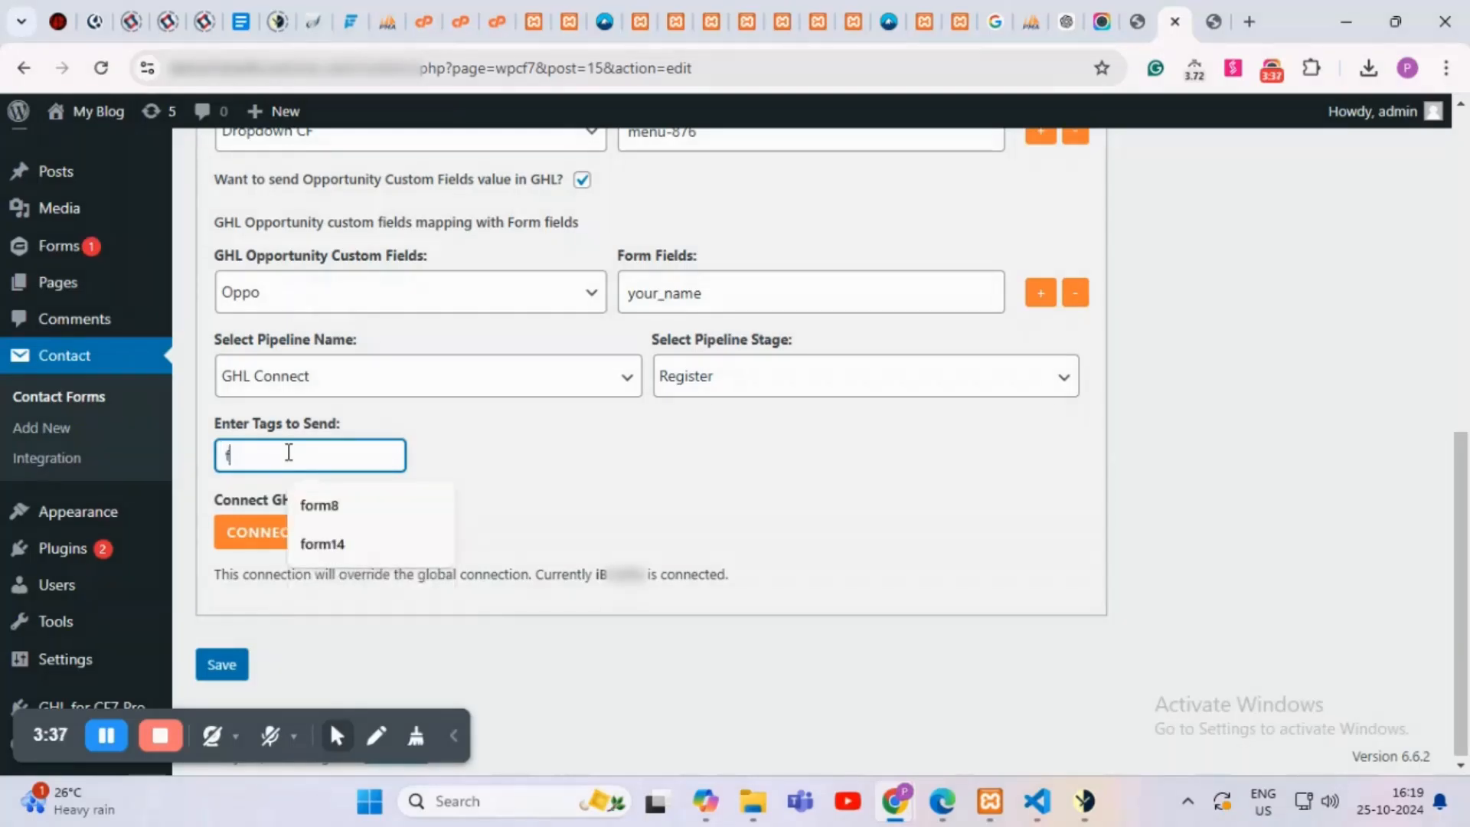
type("ormtag")
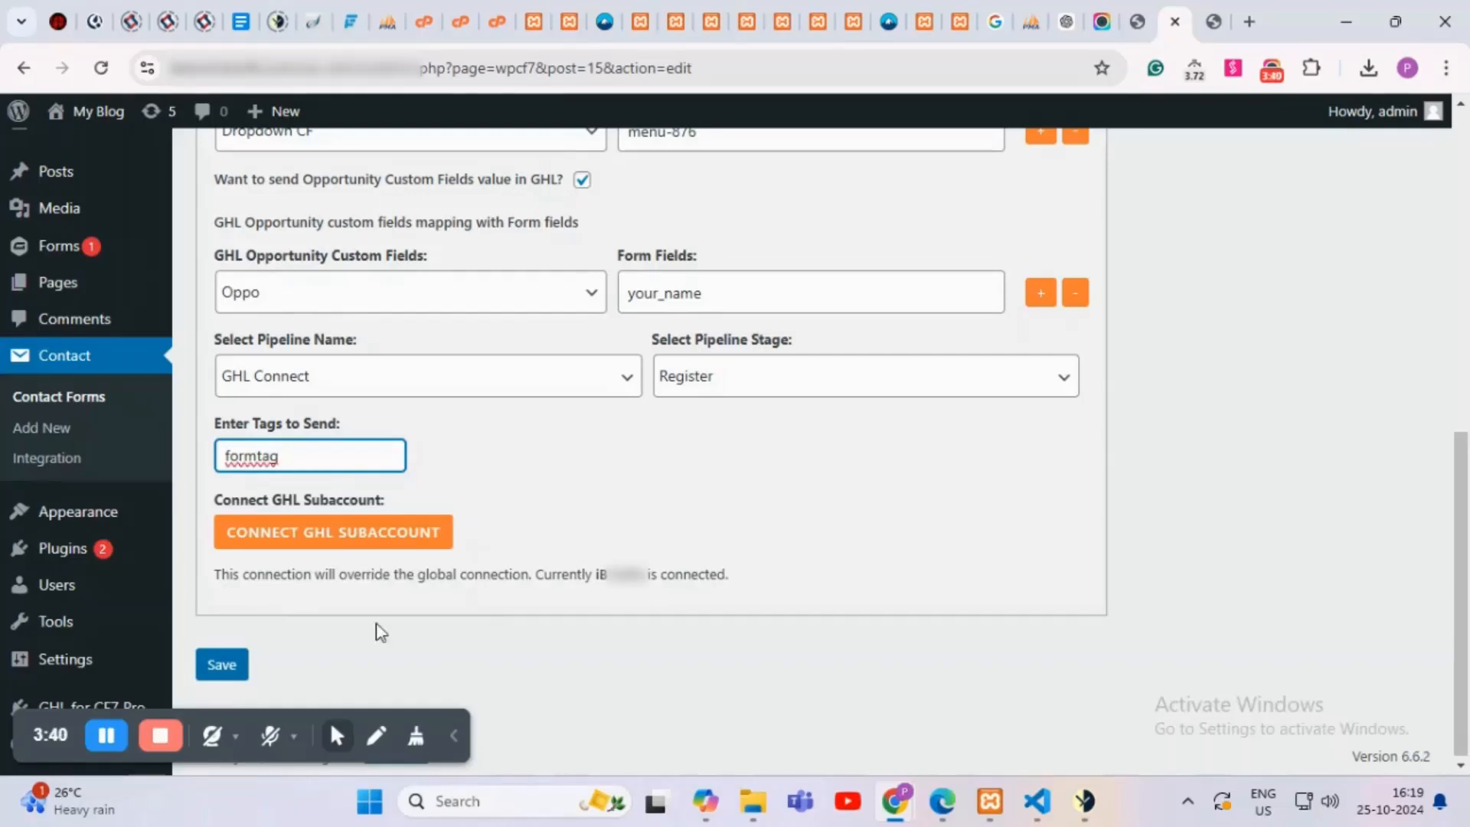
Step: Save the Demo form's GoHighLevel integration settings
left_click(220, 673)
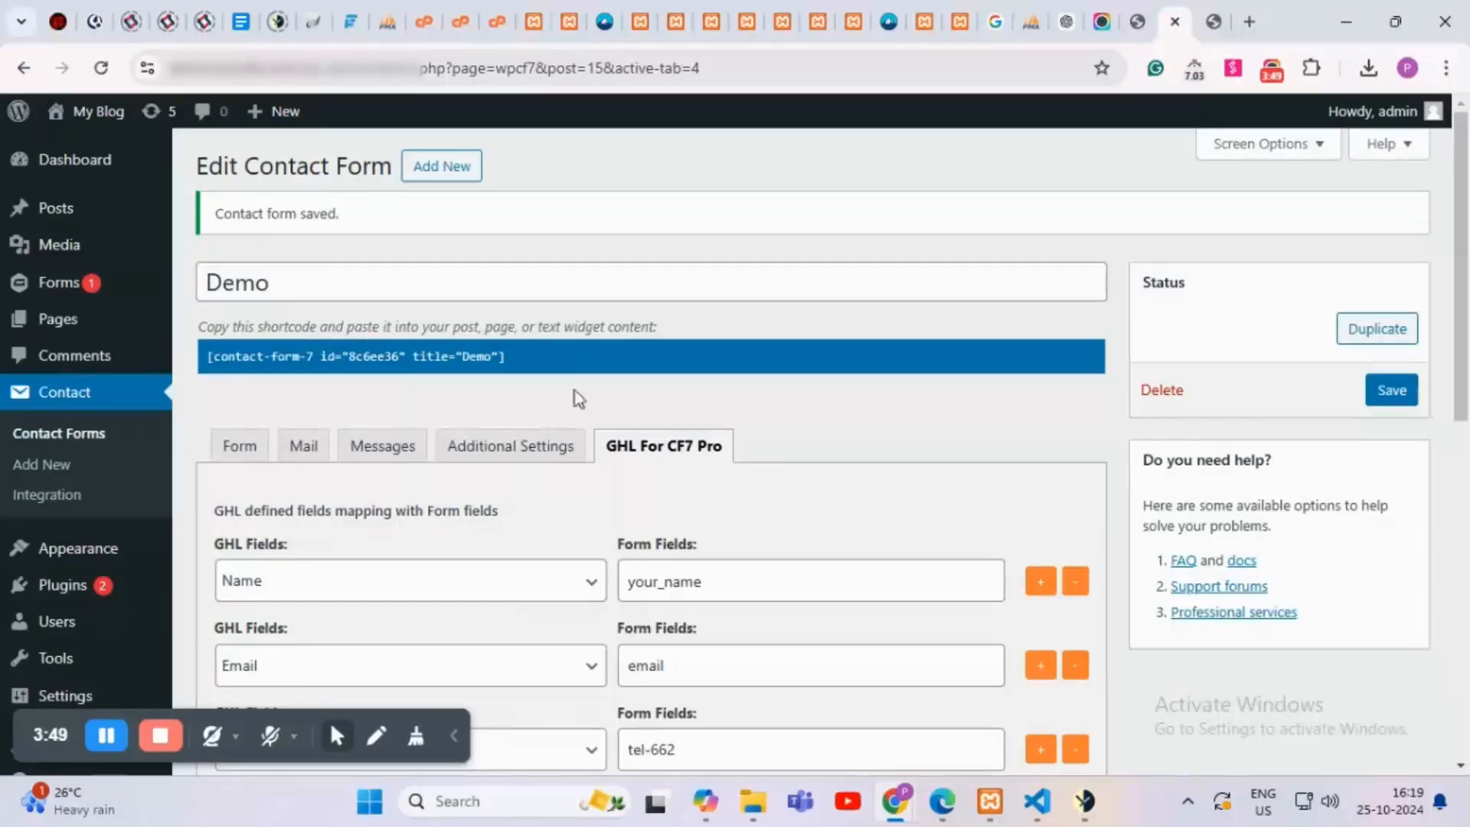
scroll(575, 392, "down", 1)
scroll(508, 426, "down", 3)
scroll(508, 427, "up", 4)
Step: Open All Pages in a new tab and view the published Test CF7 page
mouse_move(84, 330)
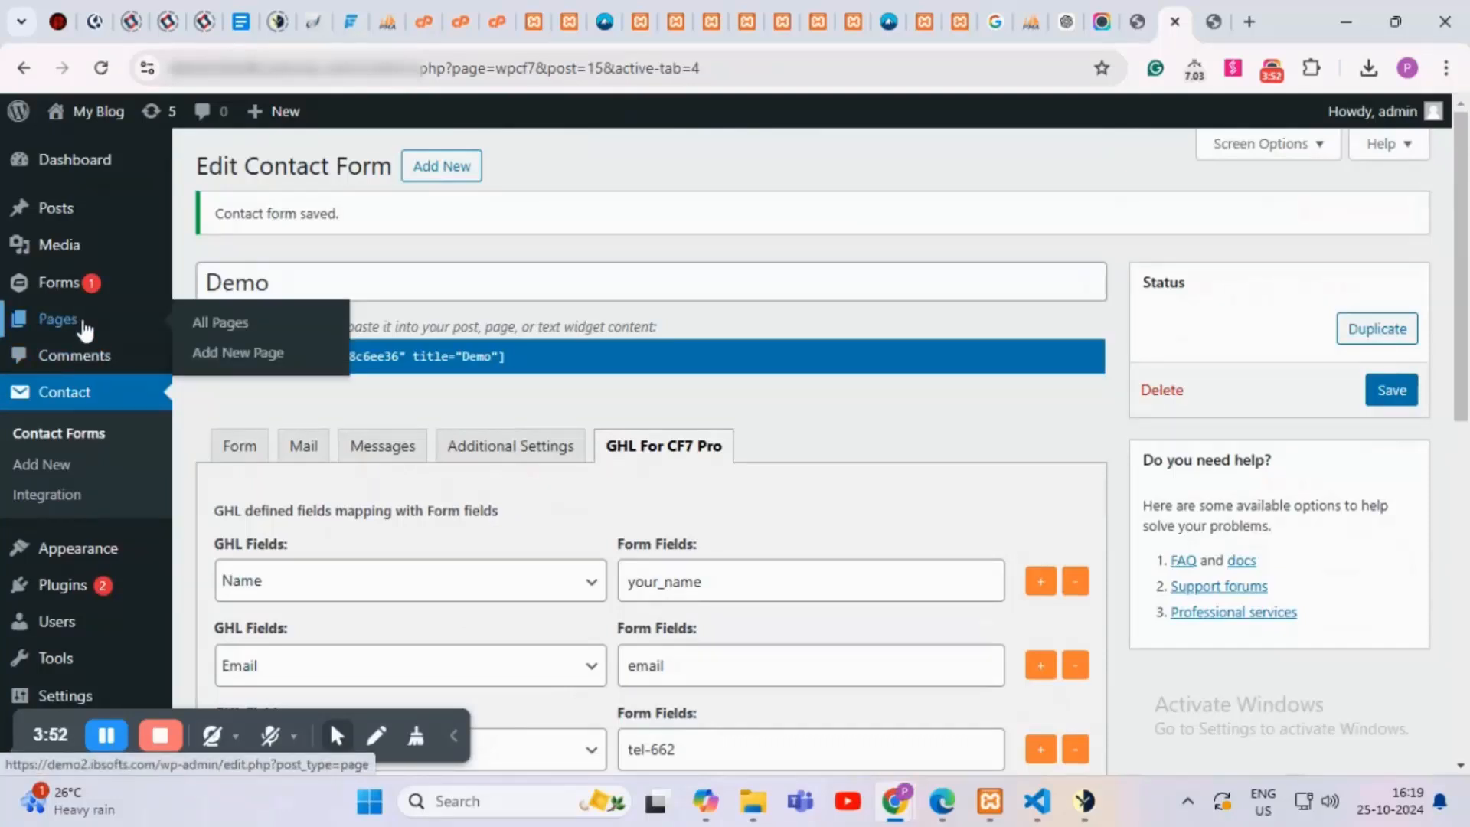
middle_click(216, 322)
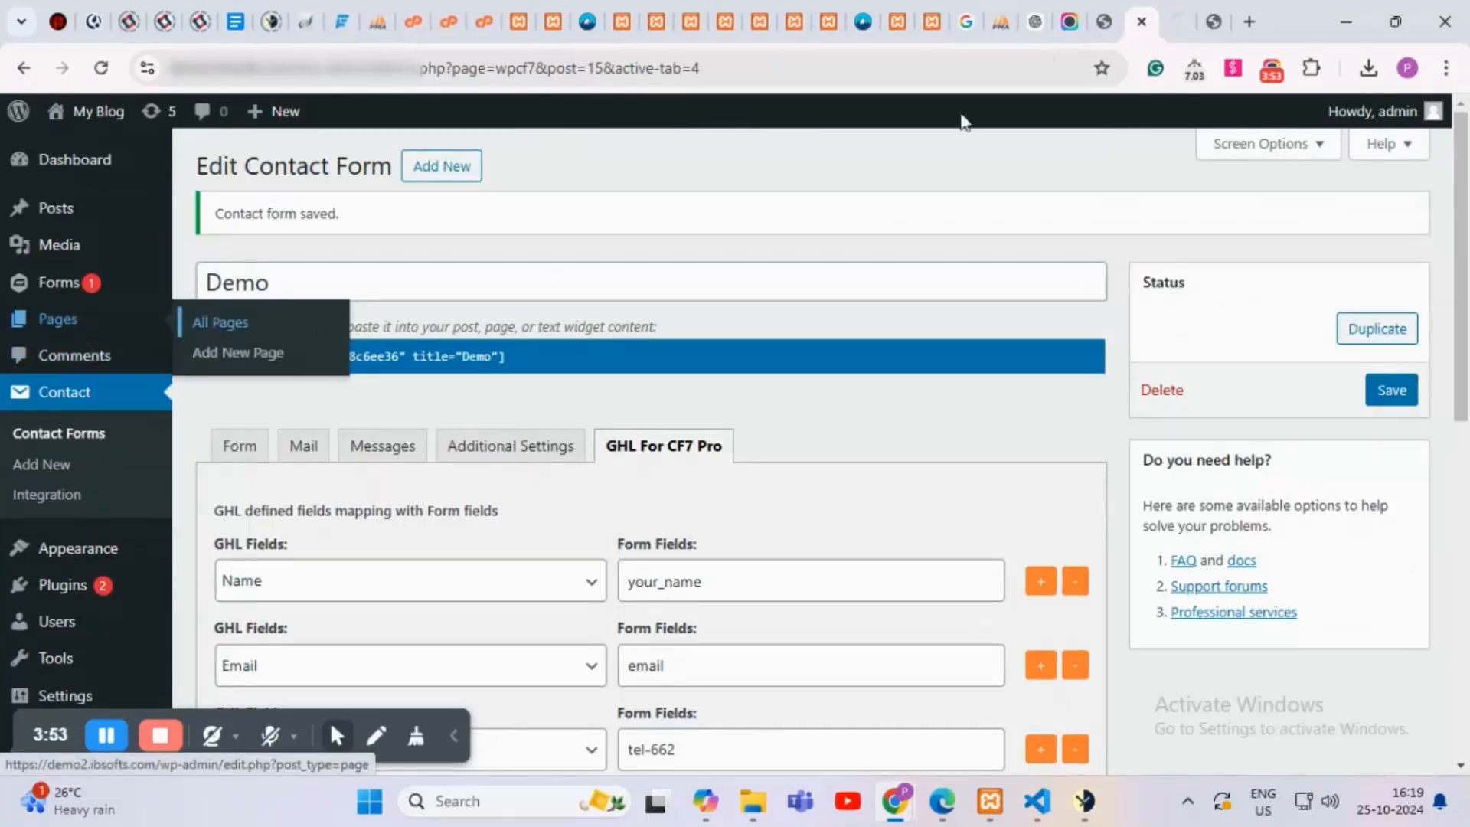
left_click(1182, 6)
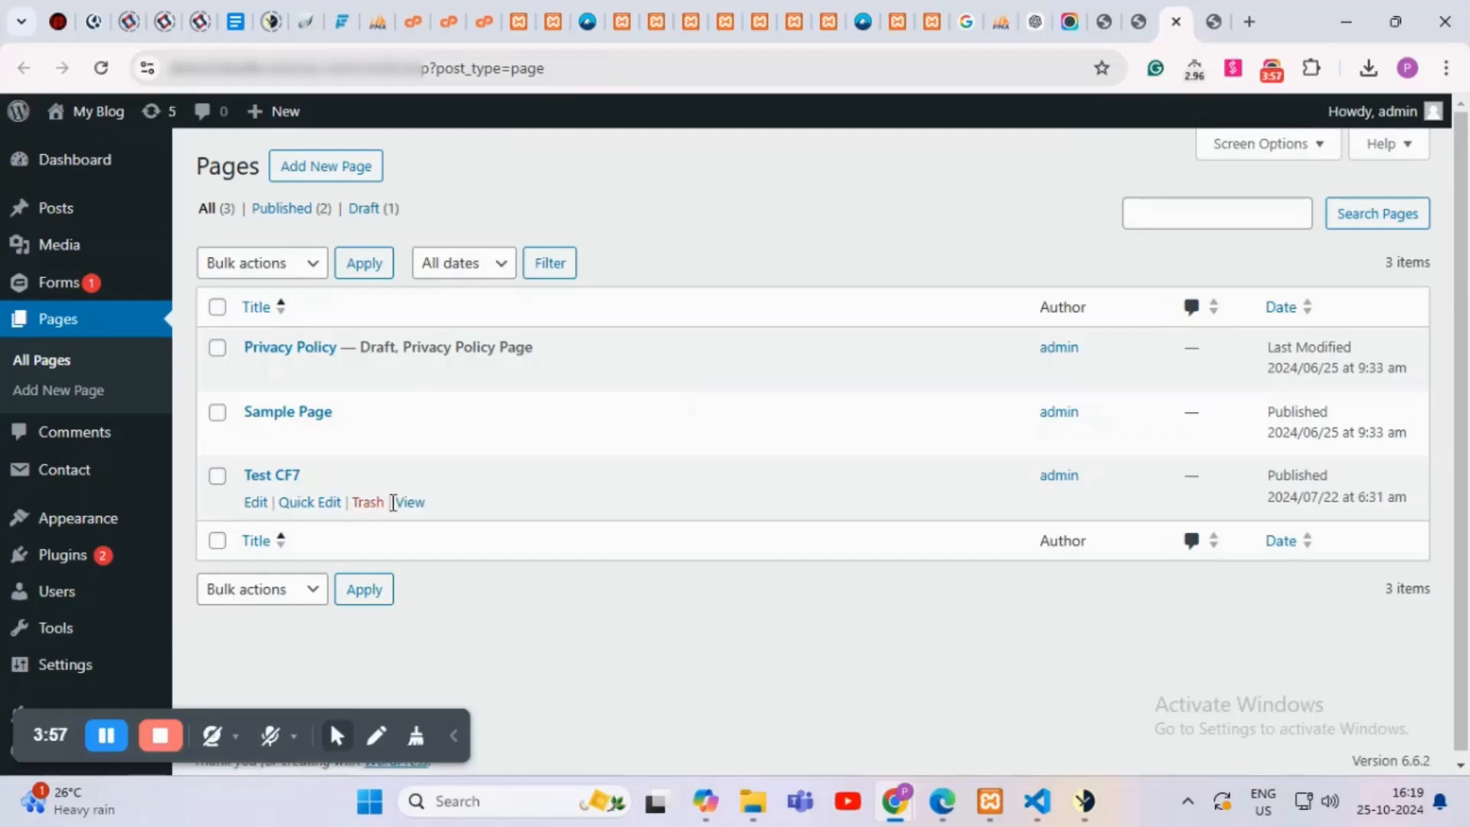
left_click(406, 505)
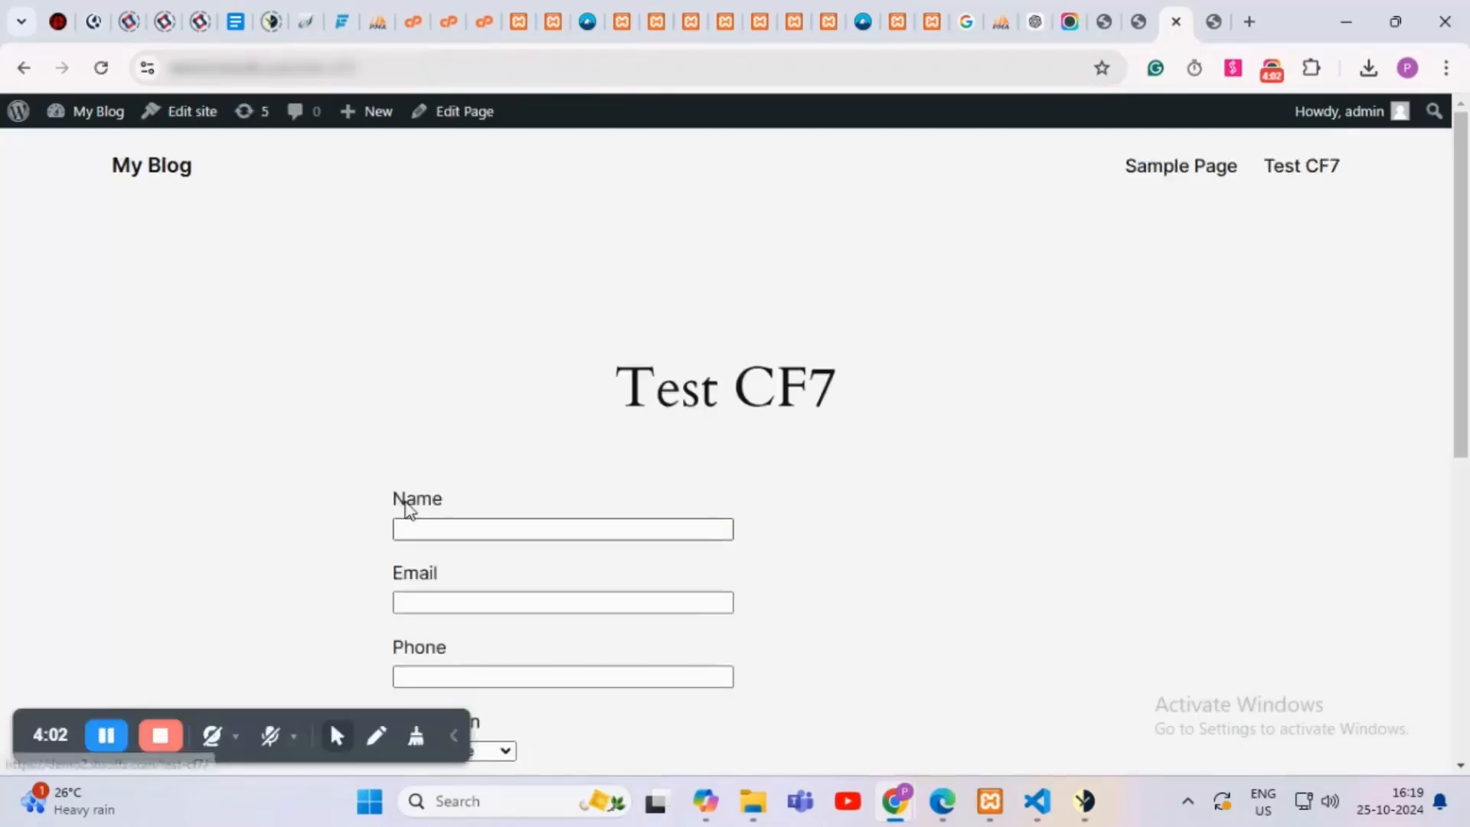
Step: Fill the Name field with 'Test CF7pro' and enter a test email address
scroll(482, 477, "down", 4)
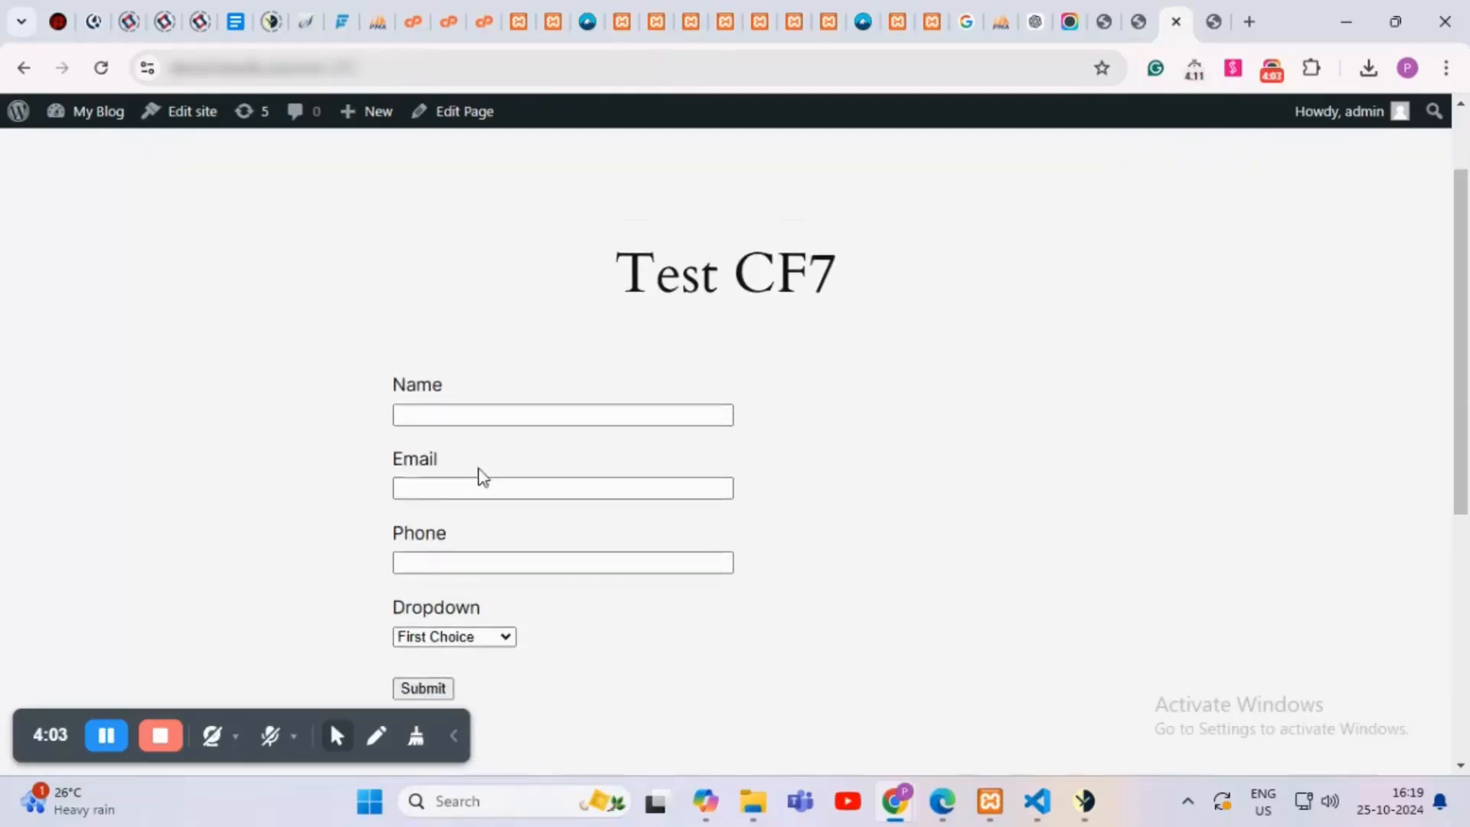
scroll(482, 476, "up", 2)
scroll(482, 477, "up", 1)
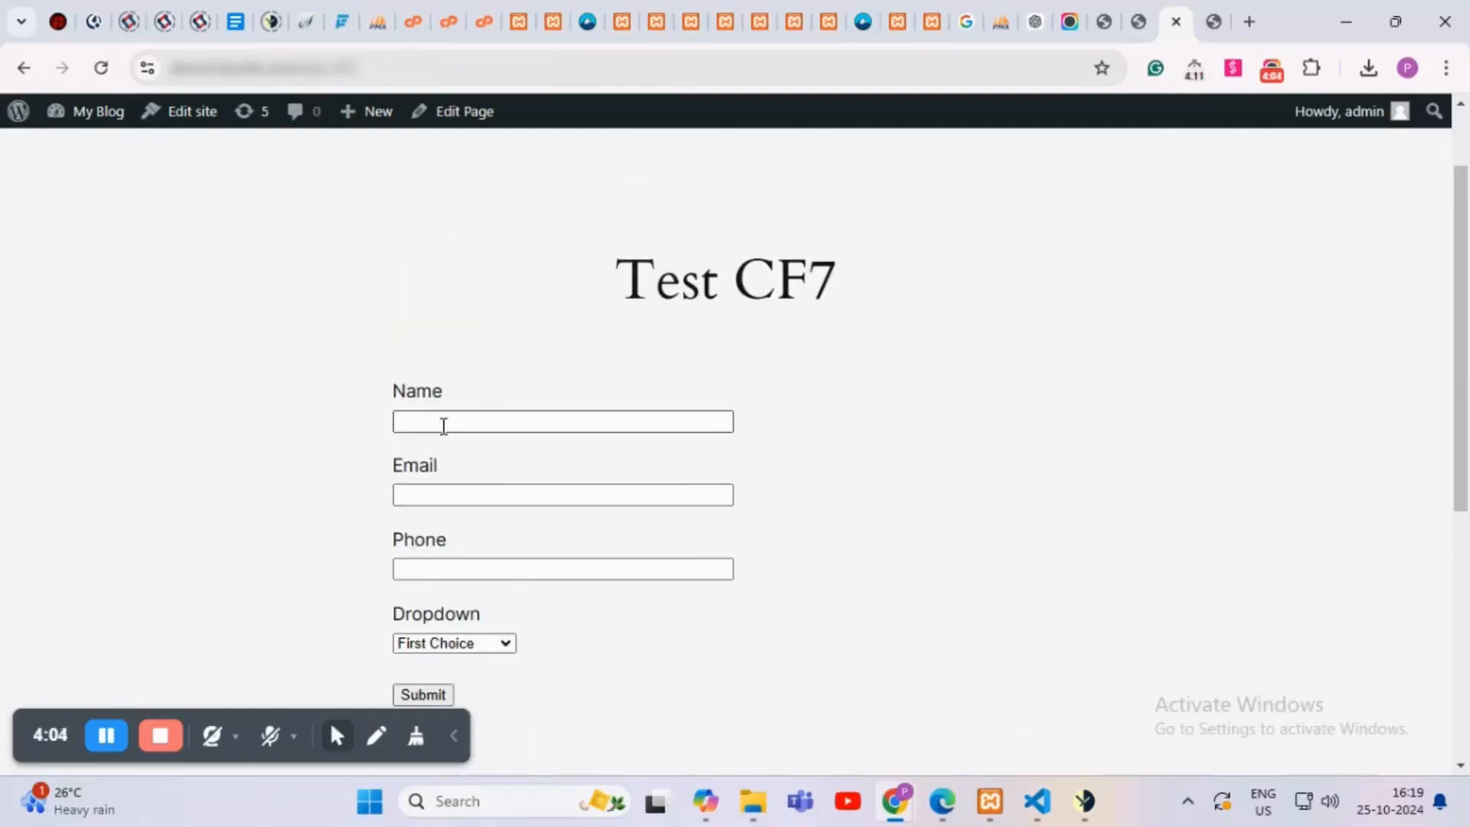
left_click(443, 423)
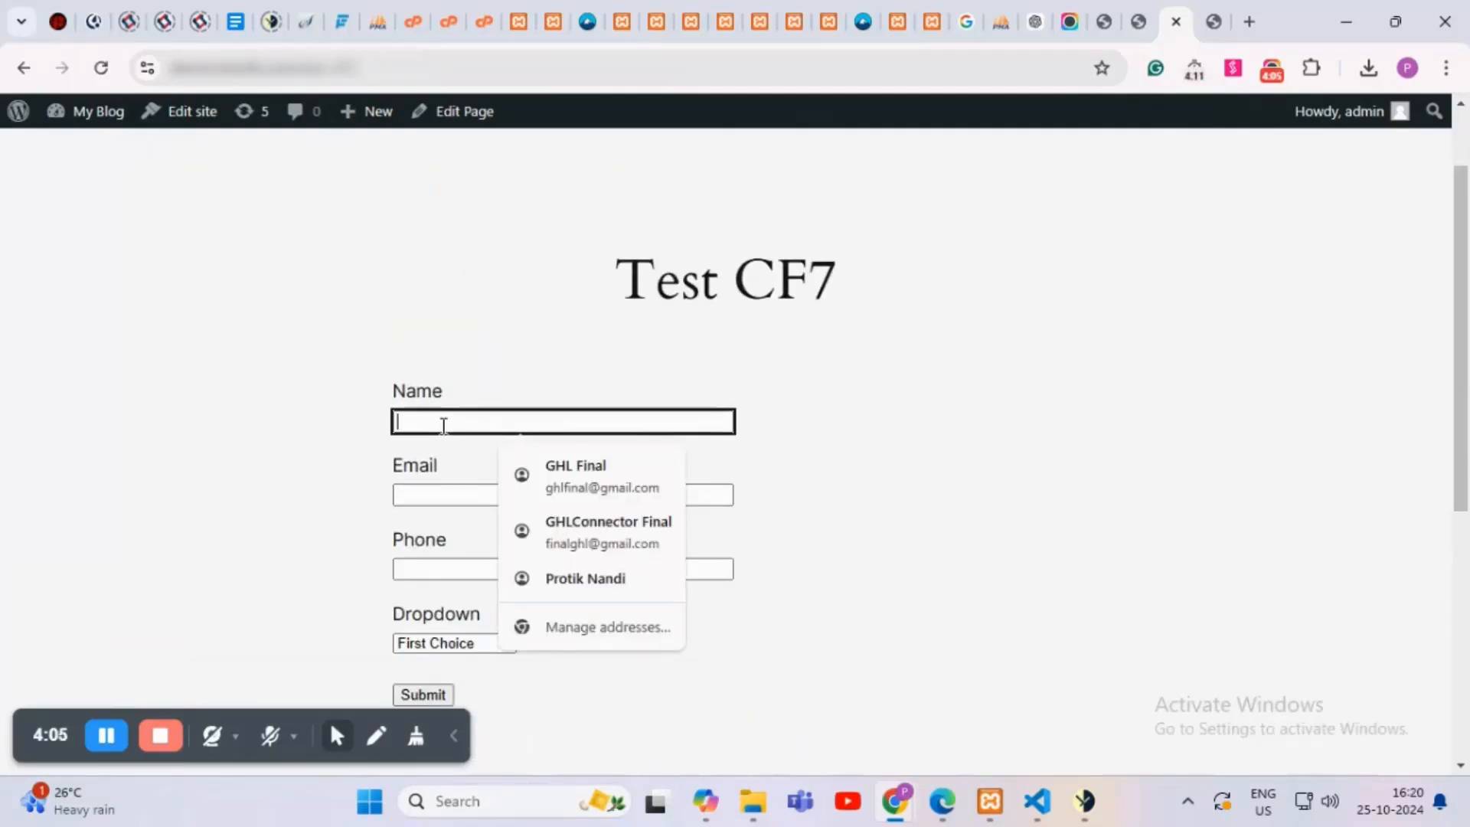
type("Te")
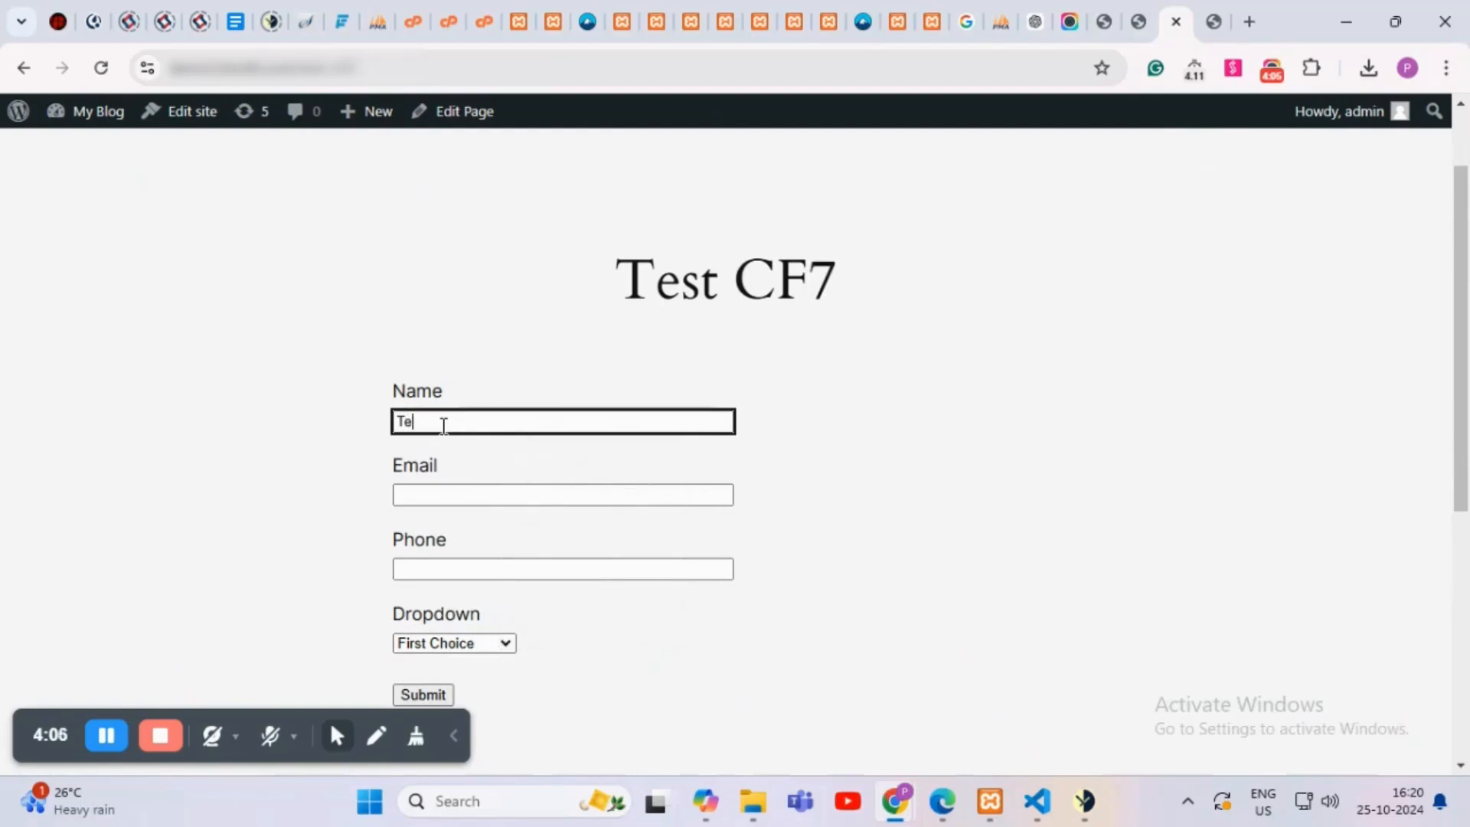
type("st CF7pro")
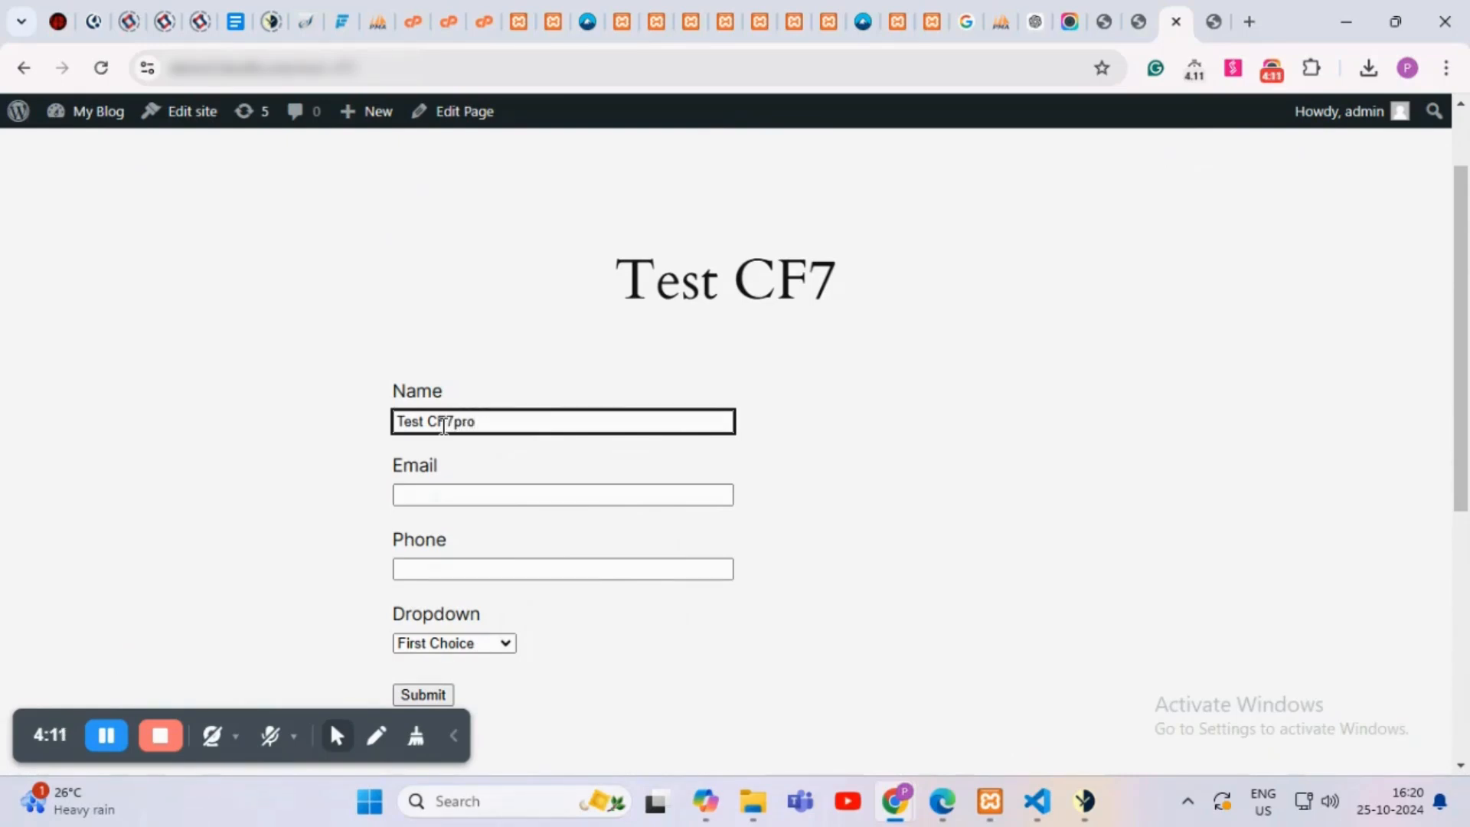
left_click(433, 499)
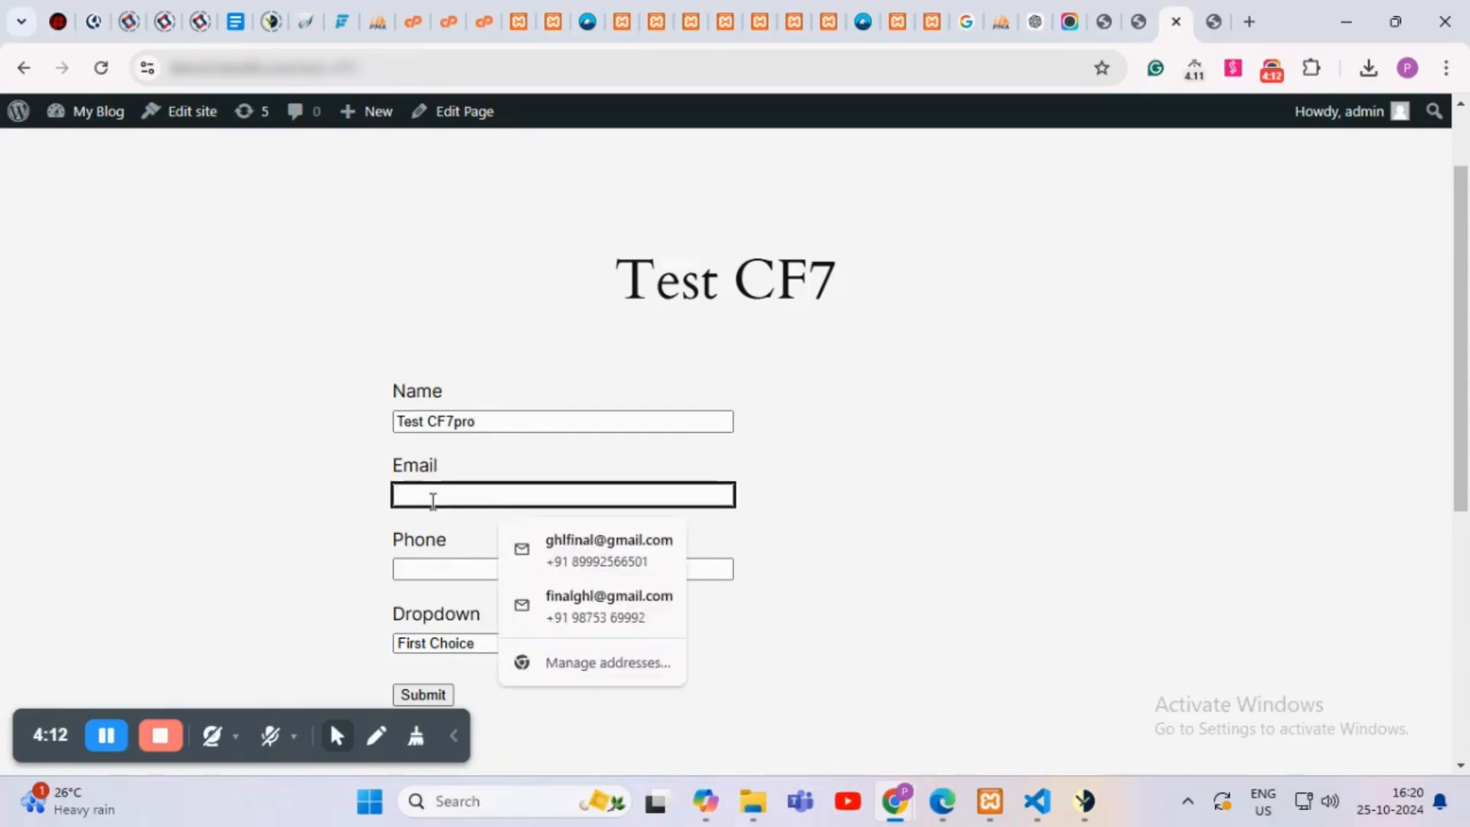
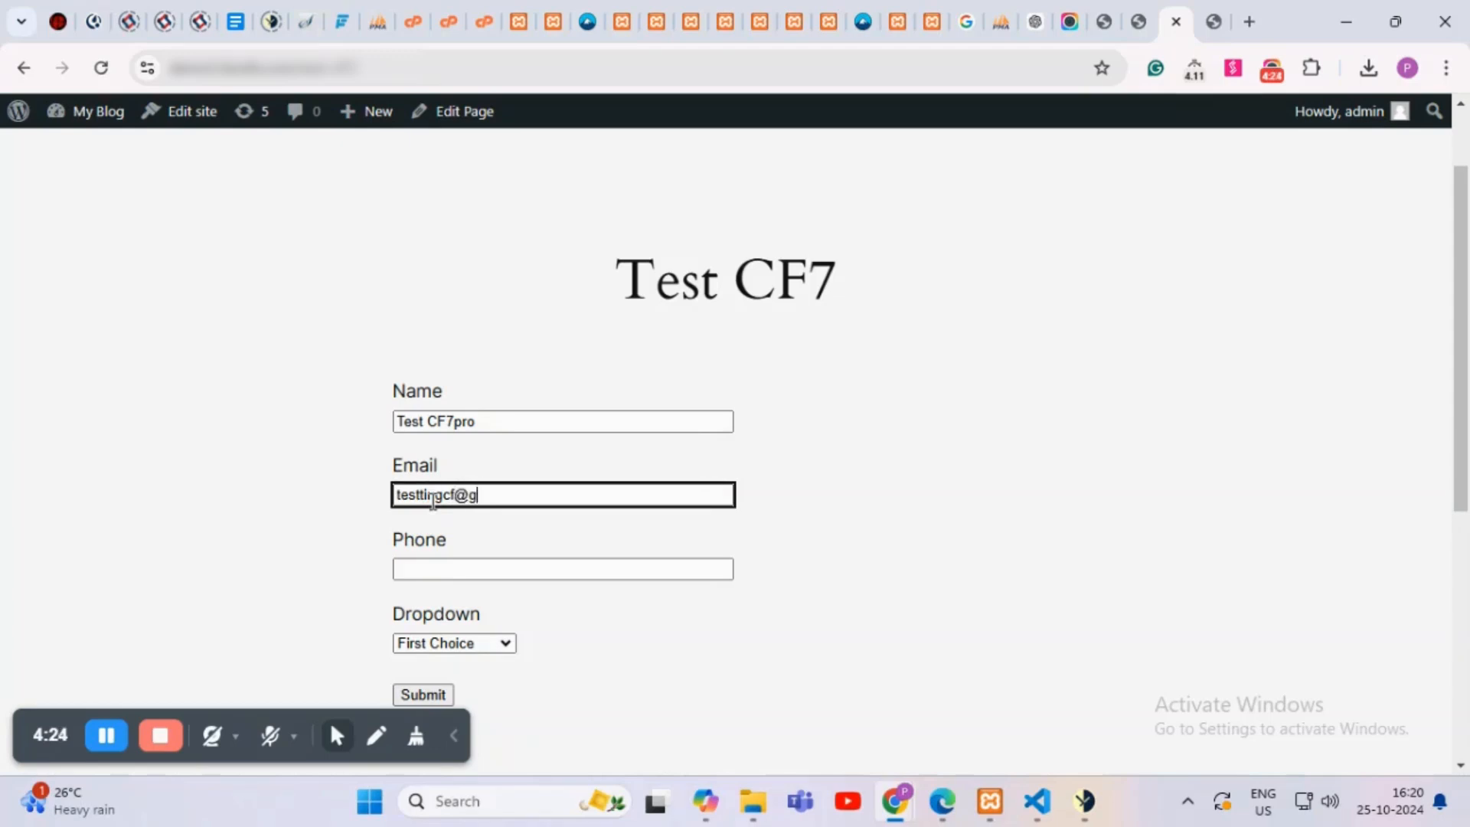
Step: Enter a test phone number, choose Second Choice in Dropdown, and submit the form
left_click(435, 569)
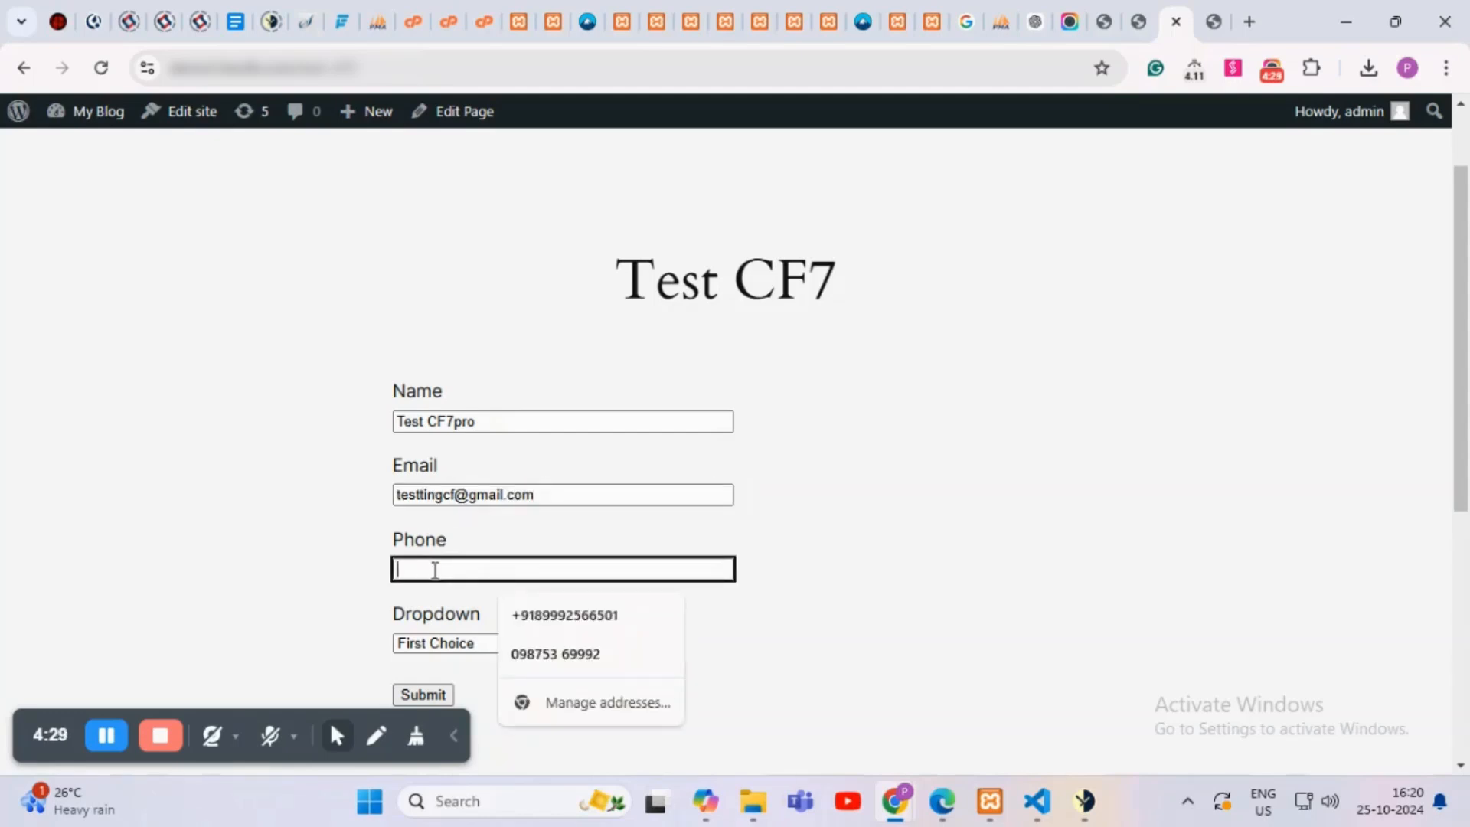
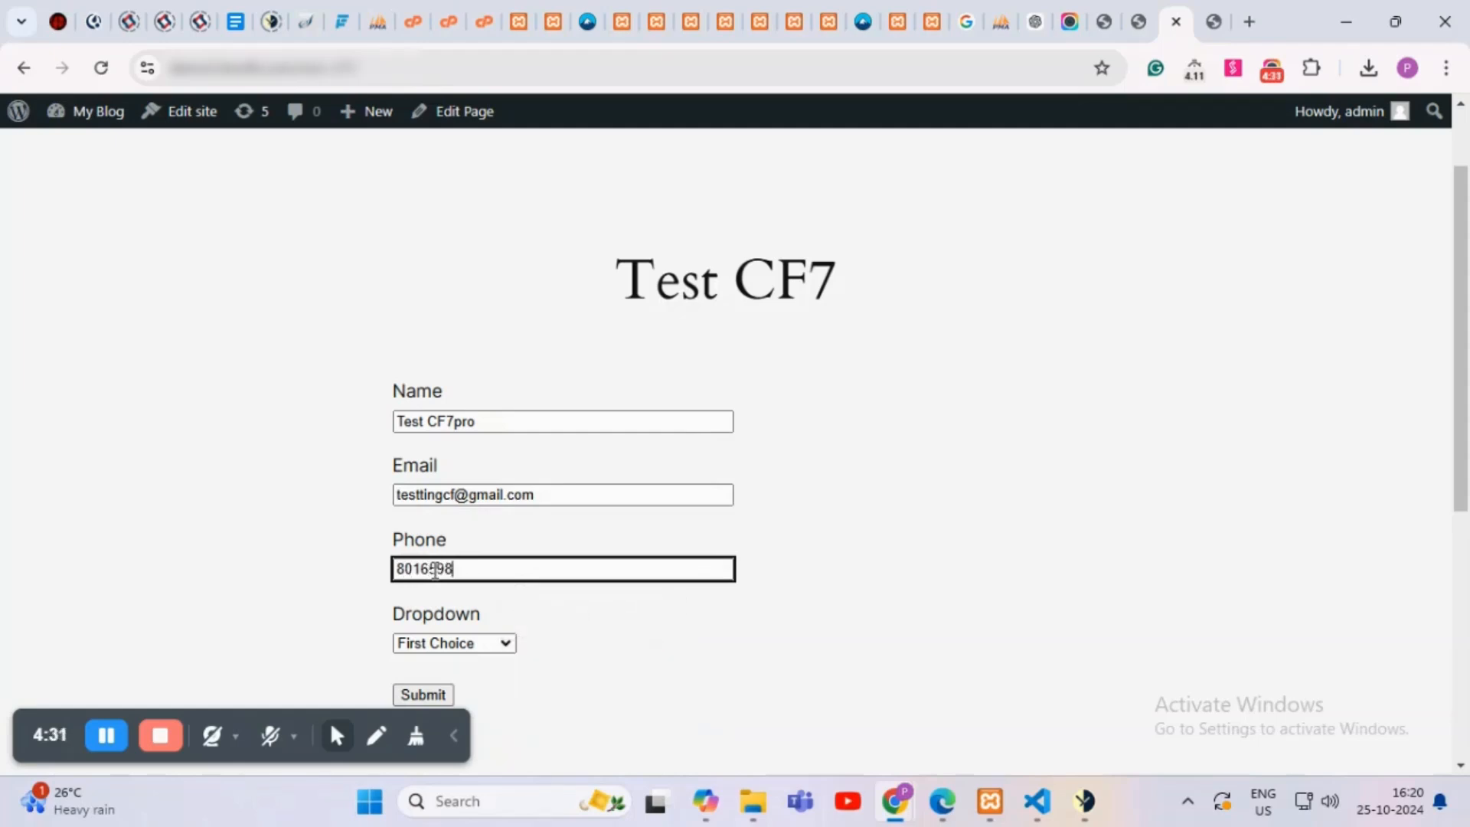
scroll(435, 568, "down", 1)
left_click(475, 535)
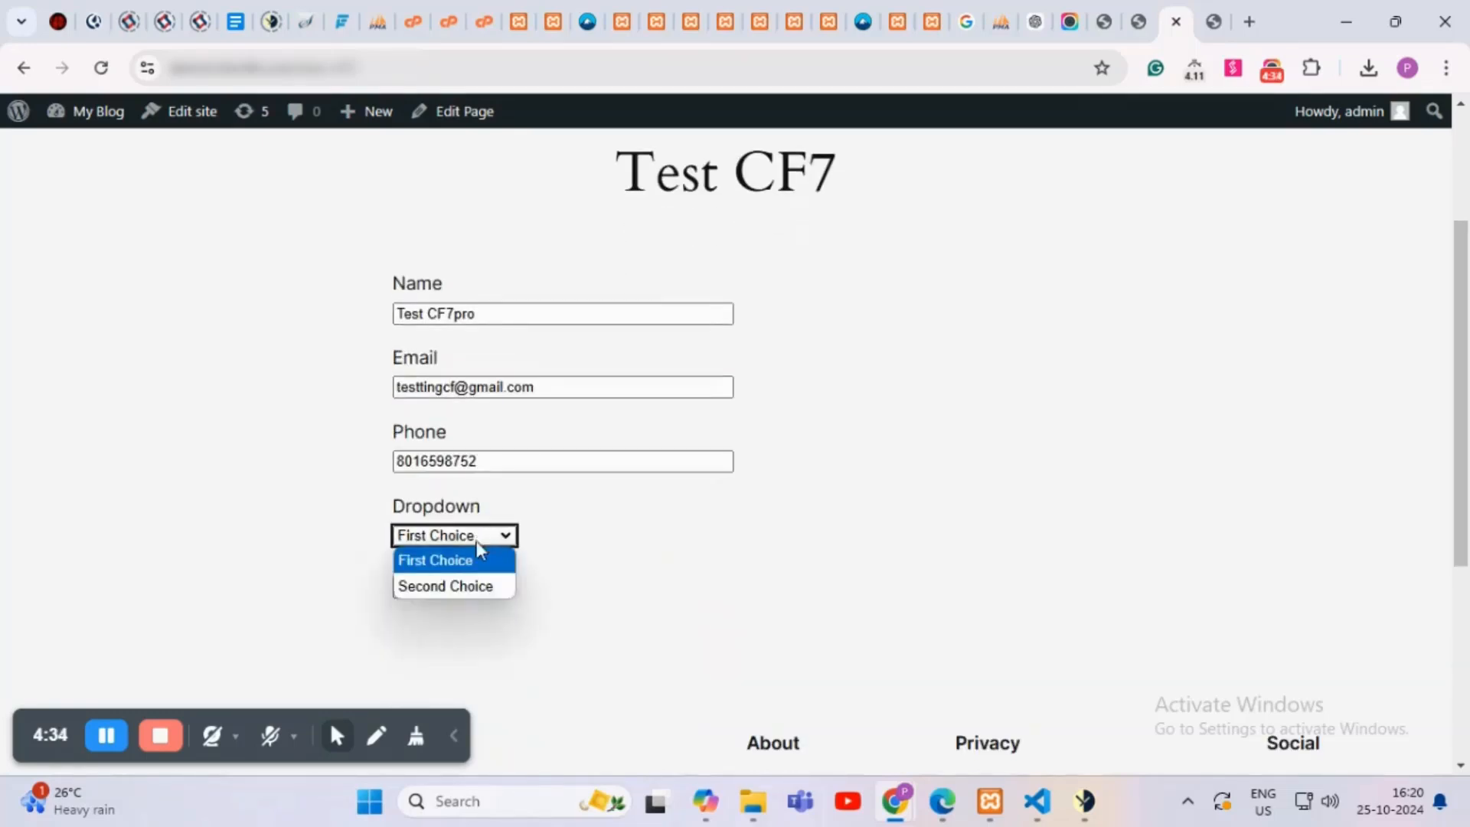
left_click(462, 594)
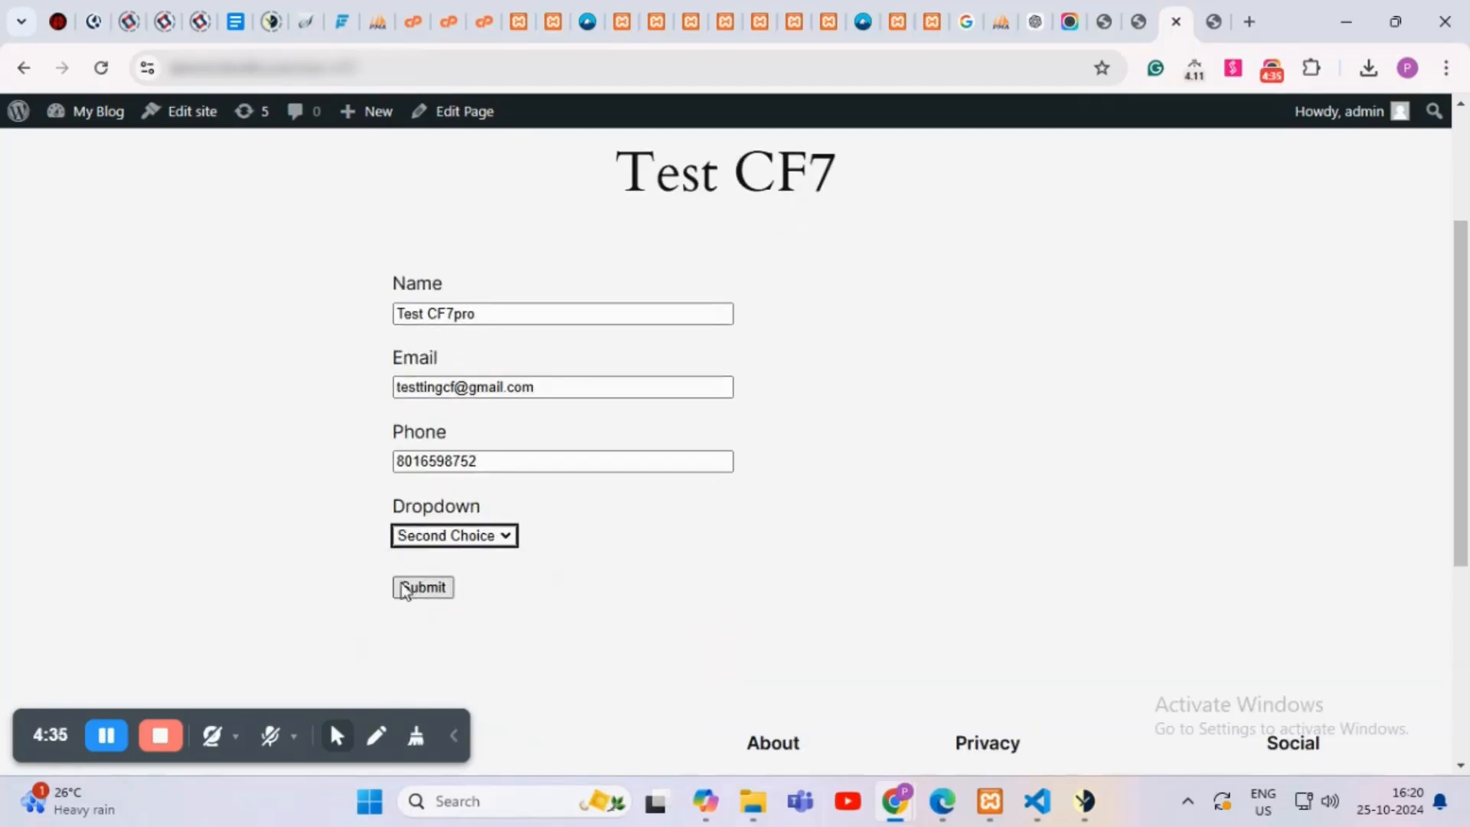
left_click(421, 591)
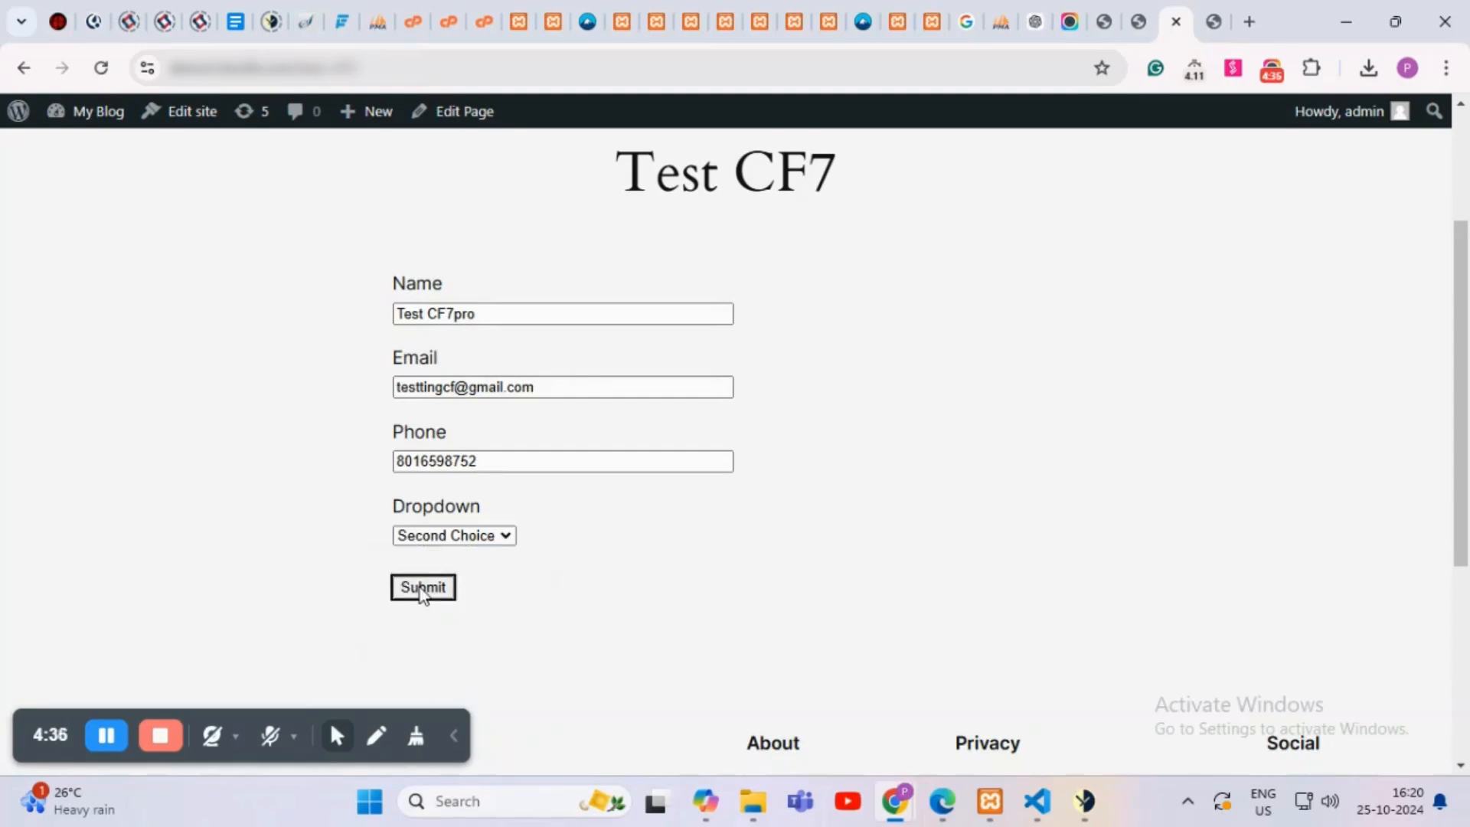
left_click(422, 592)
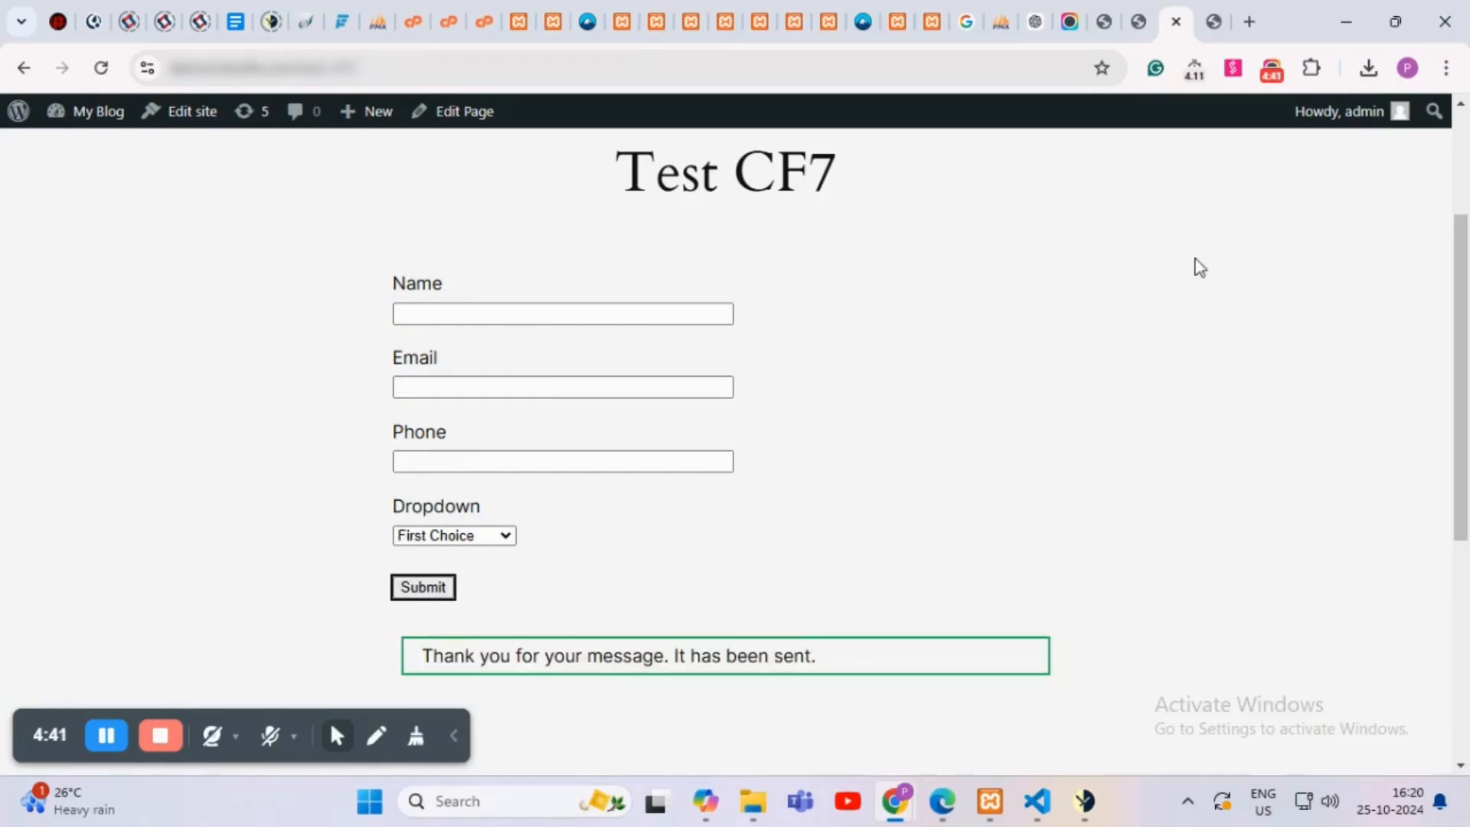
Step: Reload HighLevel Contacts, reveal the new contact's glob1, glob2 and formtag tags, and open it
left_click(1212, 23)
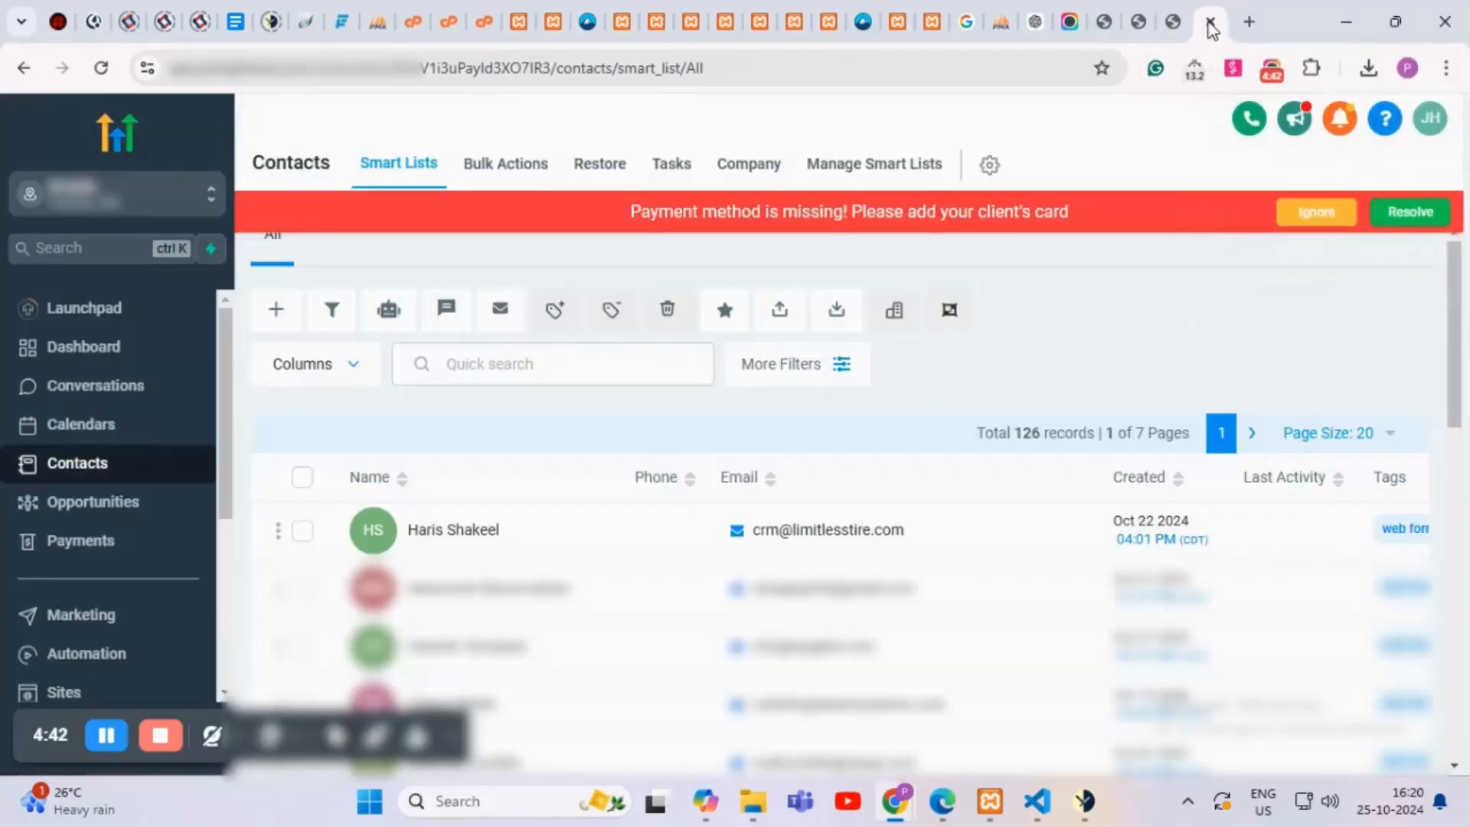
left_click(126, 438)
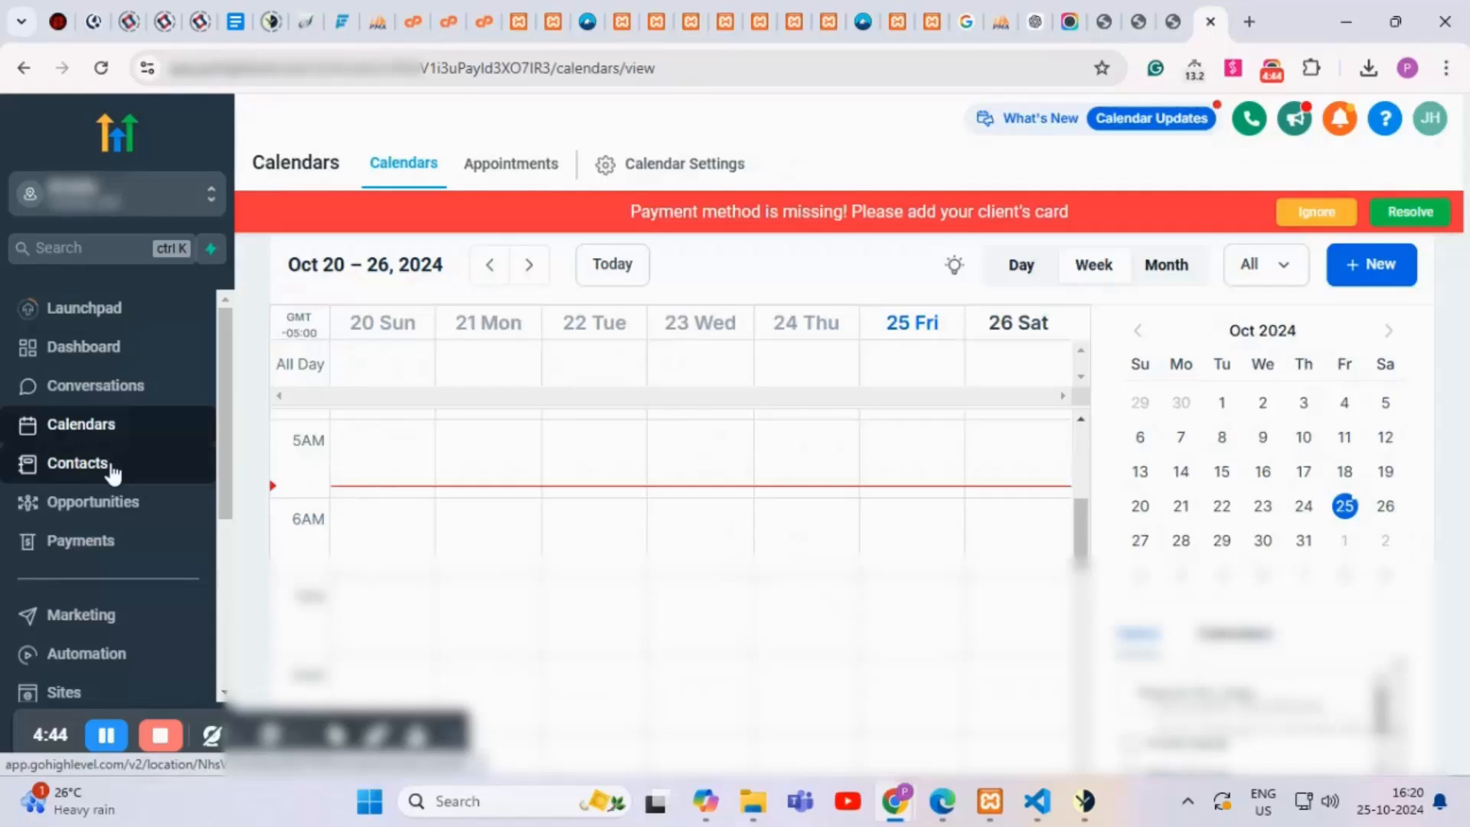
left_click(113, 473)
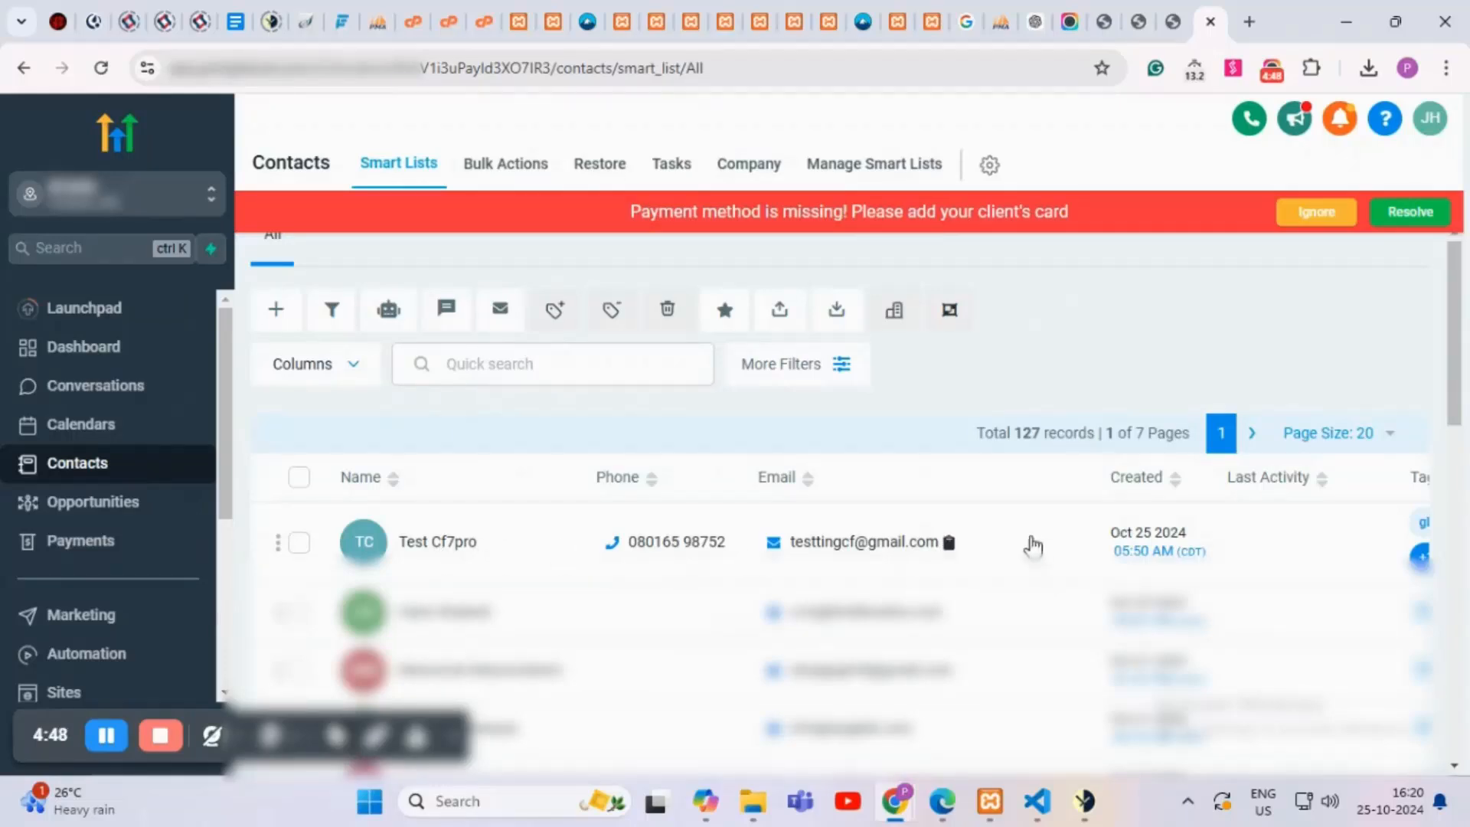
scroll(1030, 548, "down", 10)
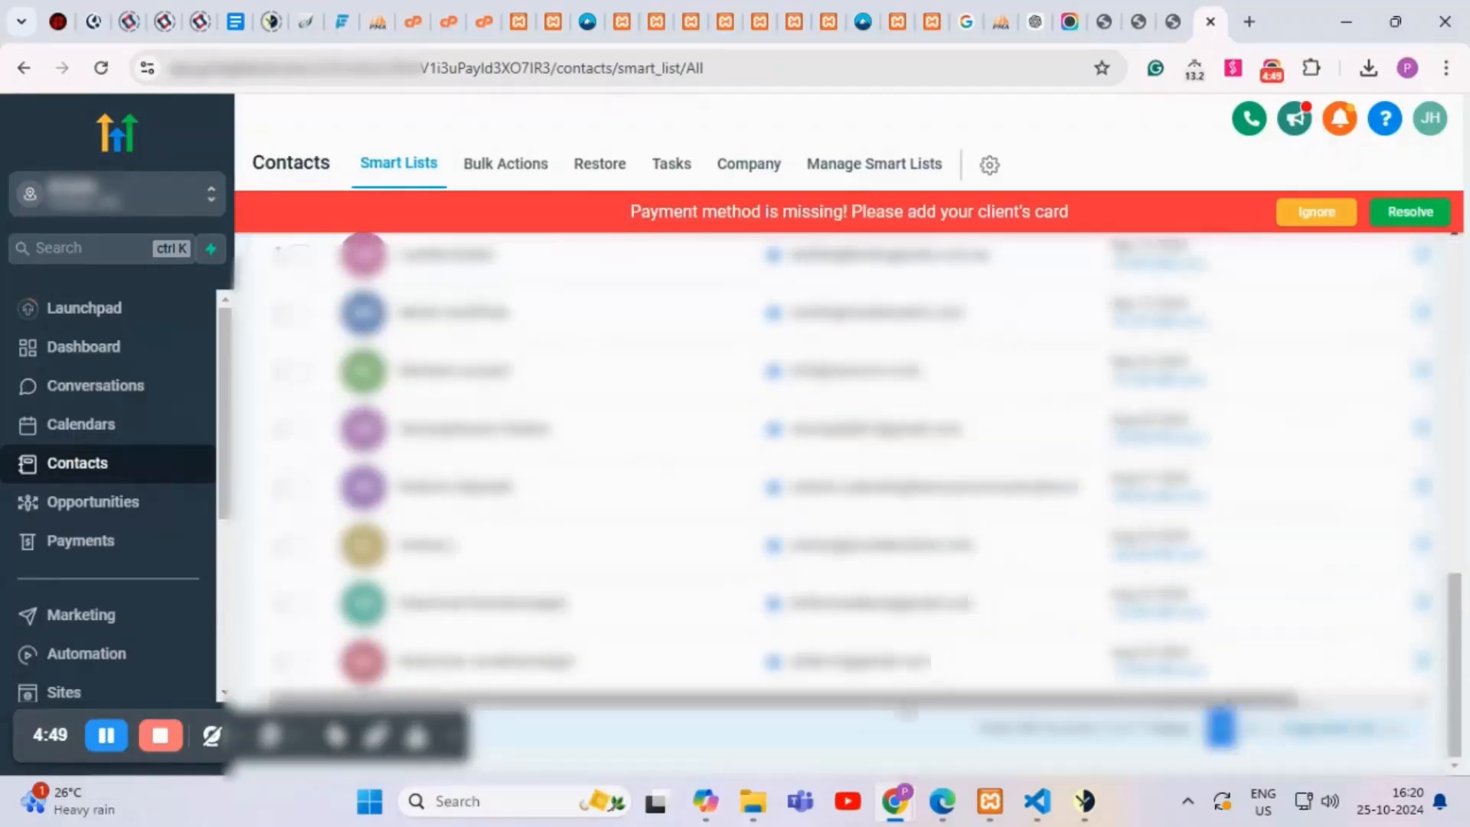
scroll(973, 612, "right", 3)
scroll(1244, 593, "up", 10)
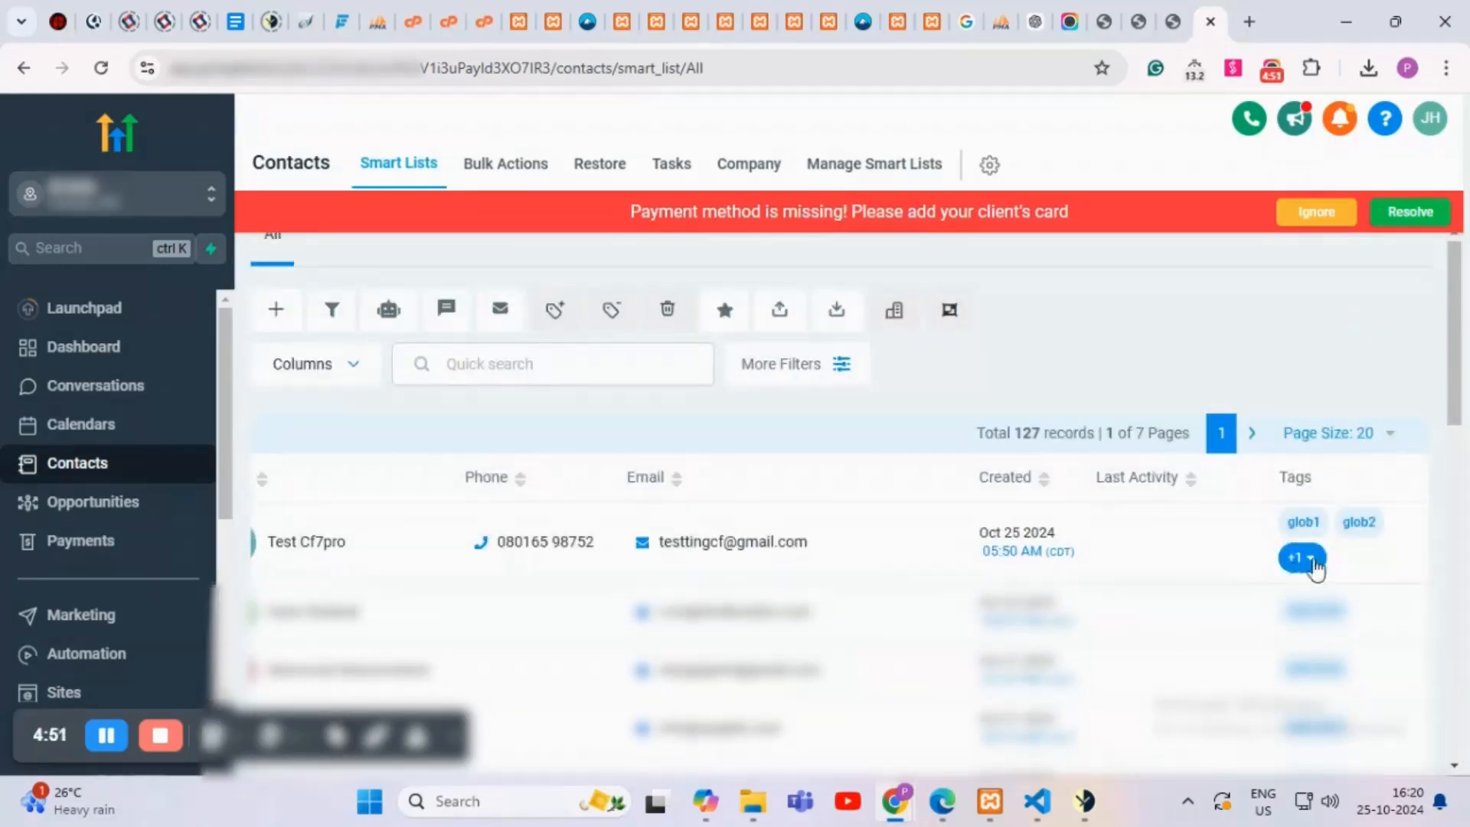
left_click(1313, 561)
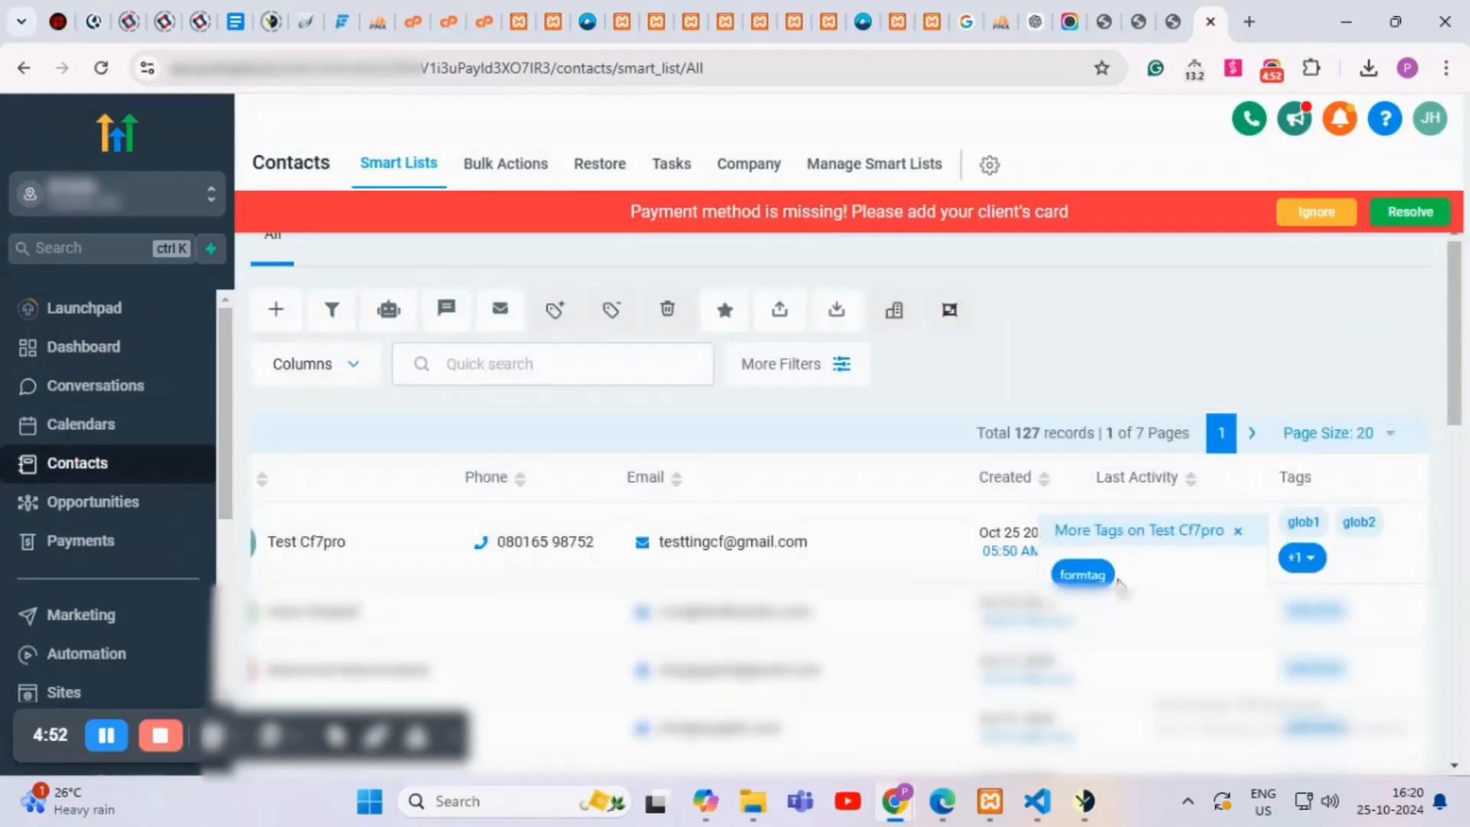
left_click(319, 557)
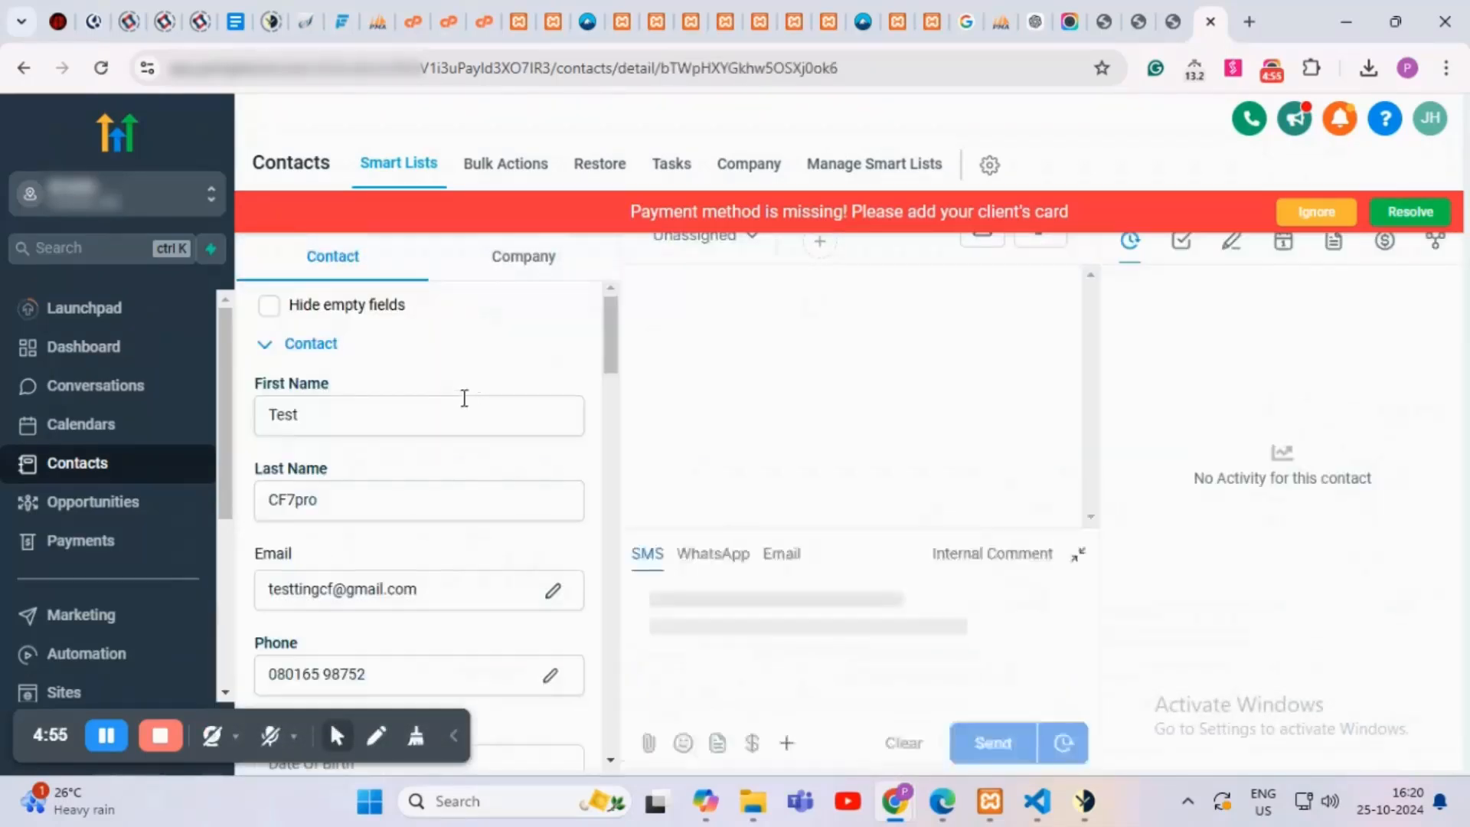
Step: Scroll through the test contact's fields, then go to the Opportunities pipeline board
scroll(419, 398, "down", 1)
scroll(419, 398, "down", 15)
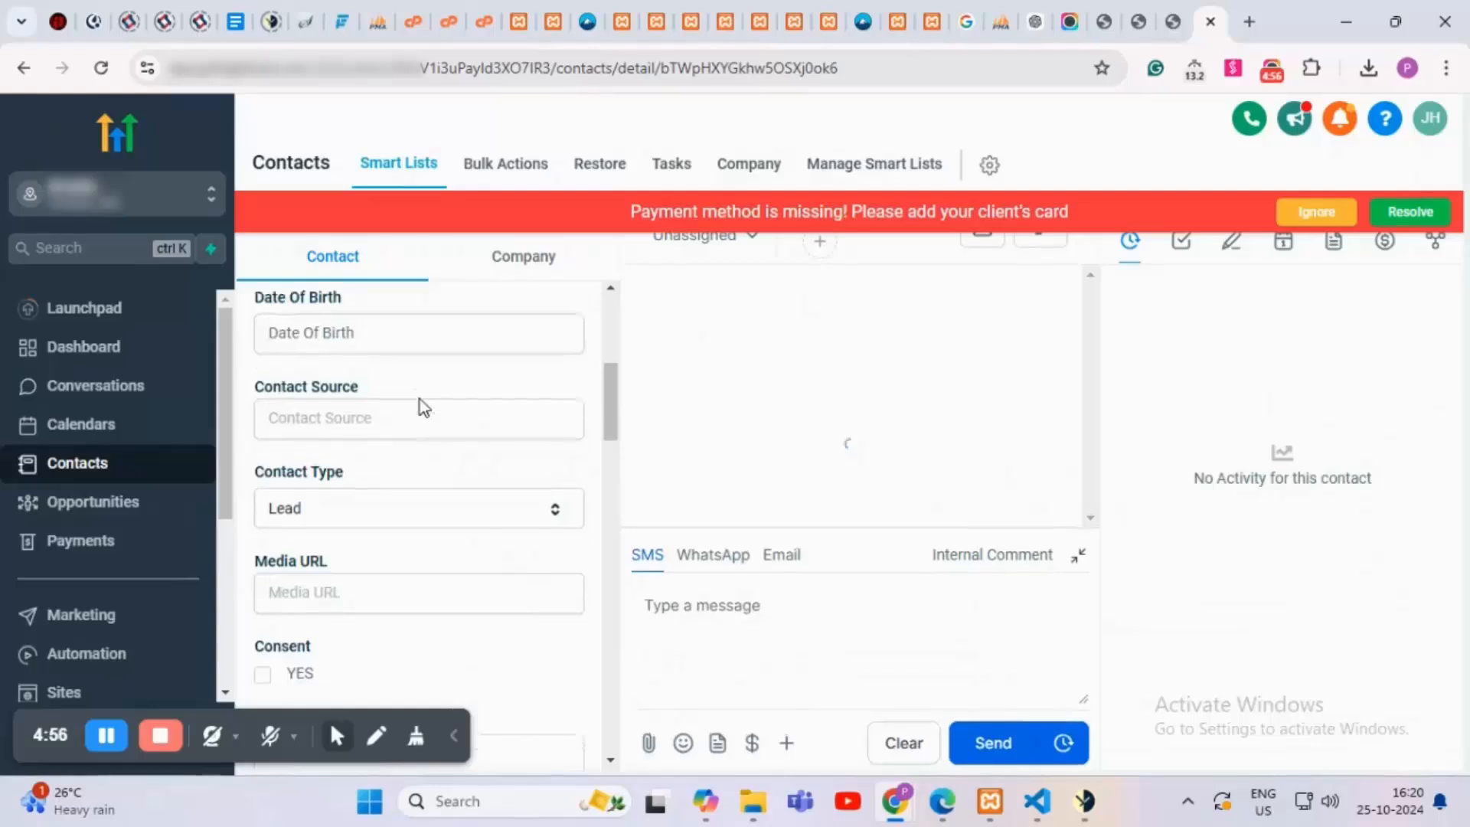
scroll(420, 398, "down", 5)
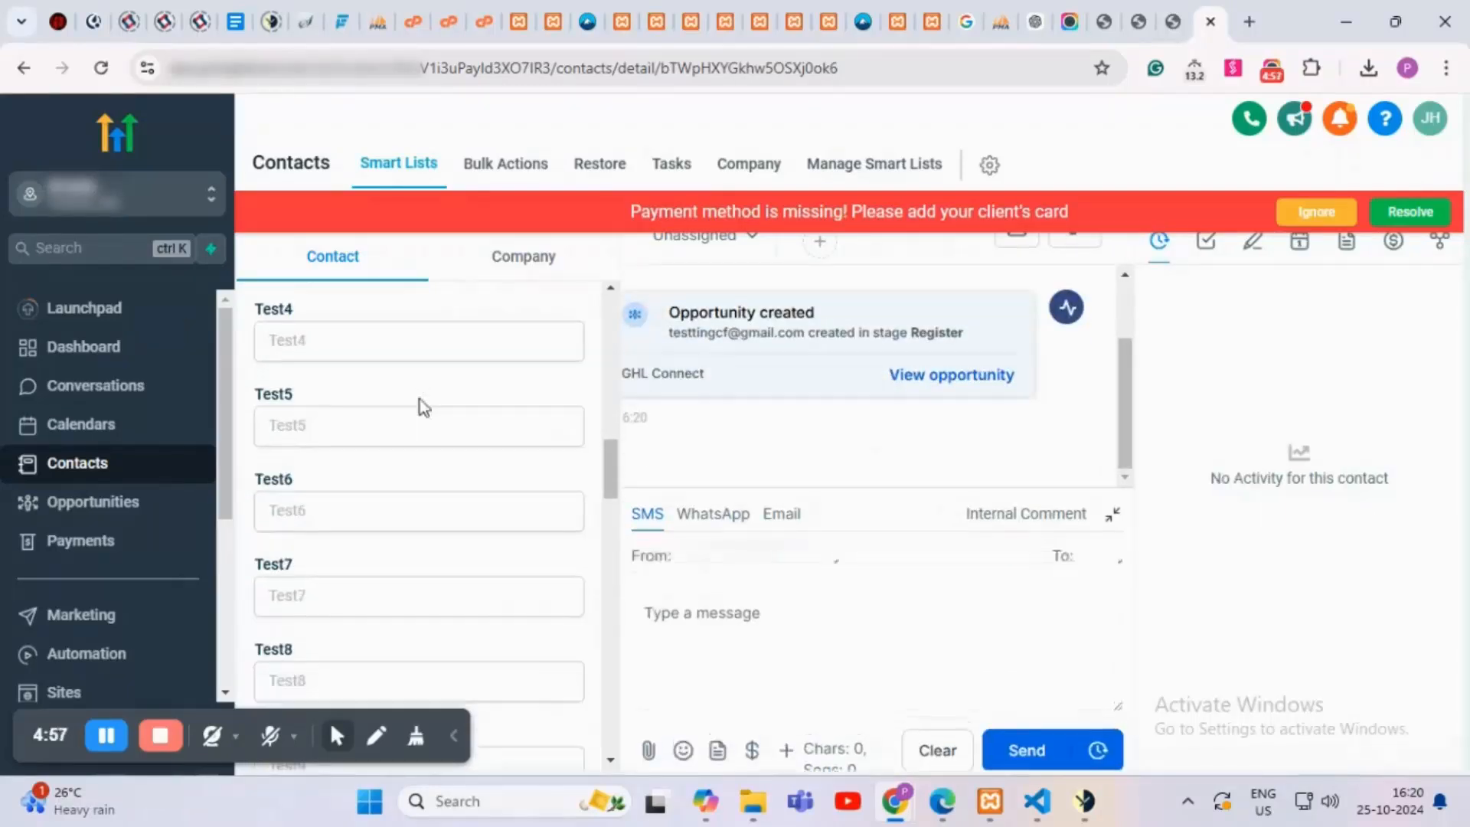
scroll(420, 398, "down", 1)
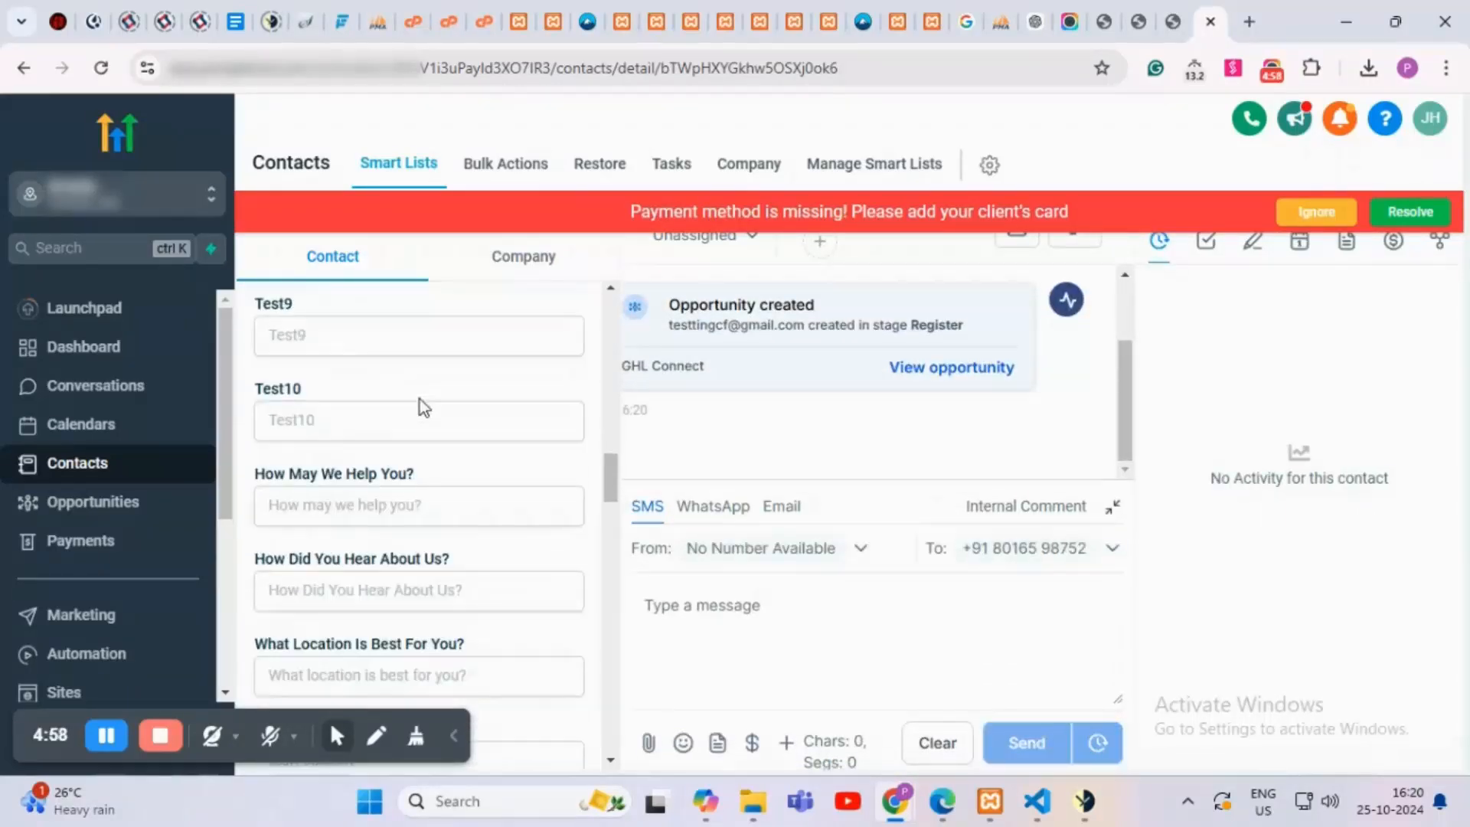
scroll(420, 398, "down", 5)
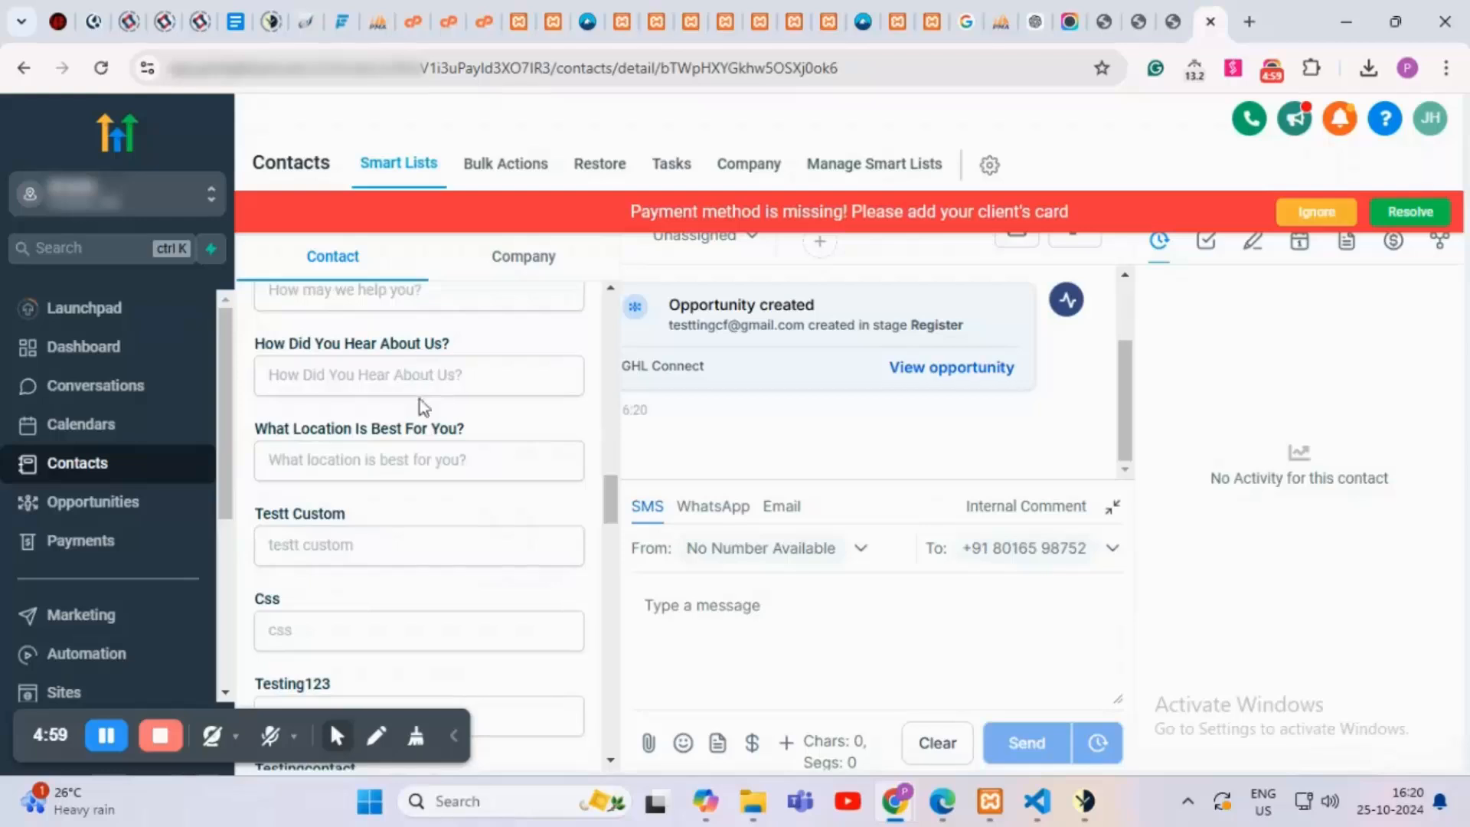
scroll(419, 398, "down", 12)
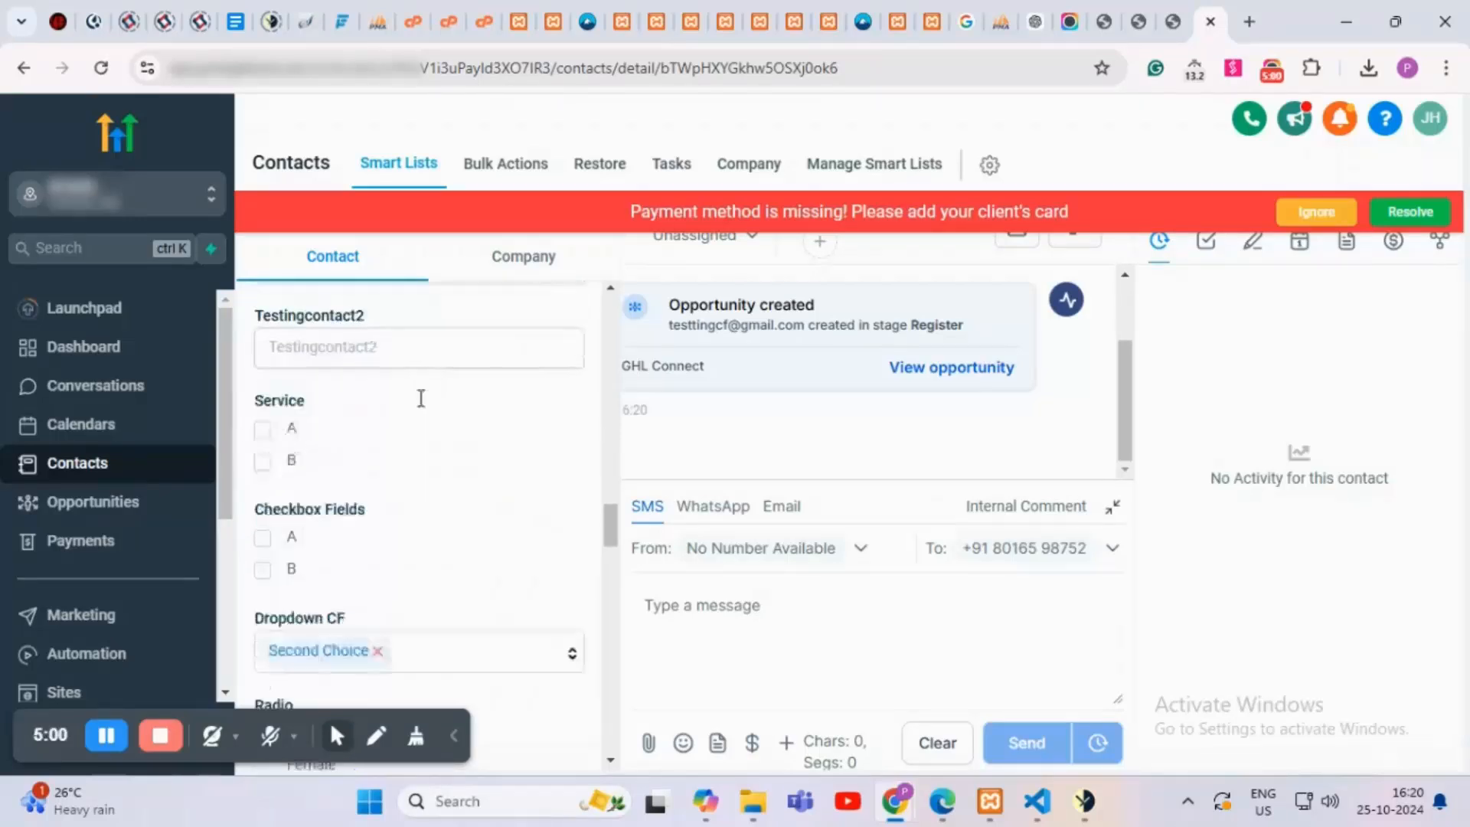
scroll(420, 398, "down", 3)
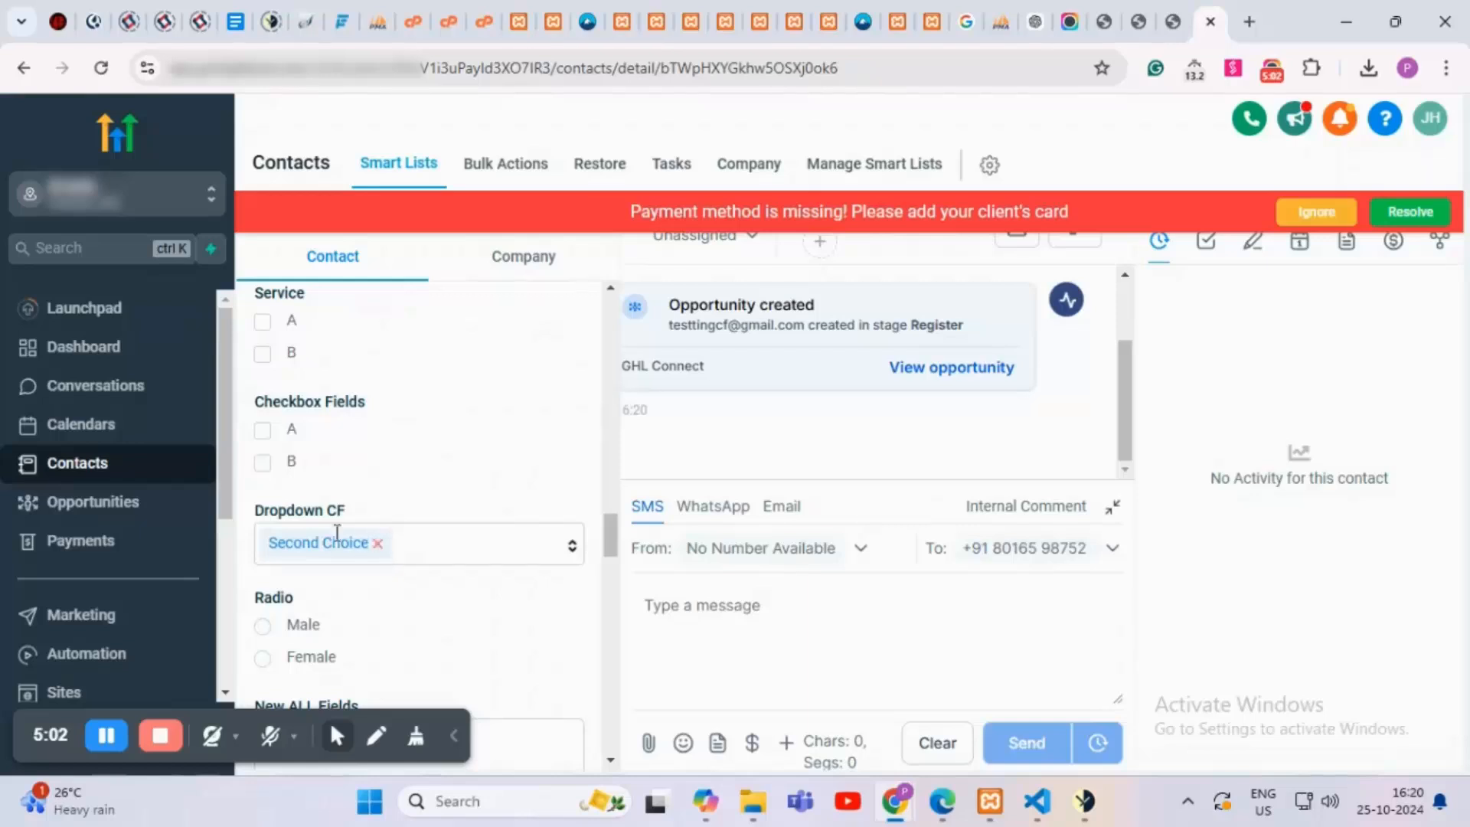
scroll(366, 520, "down", 10)
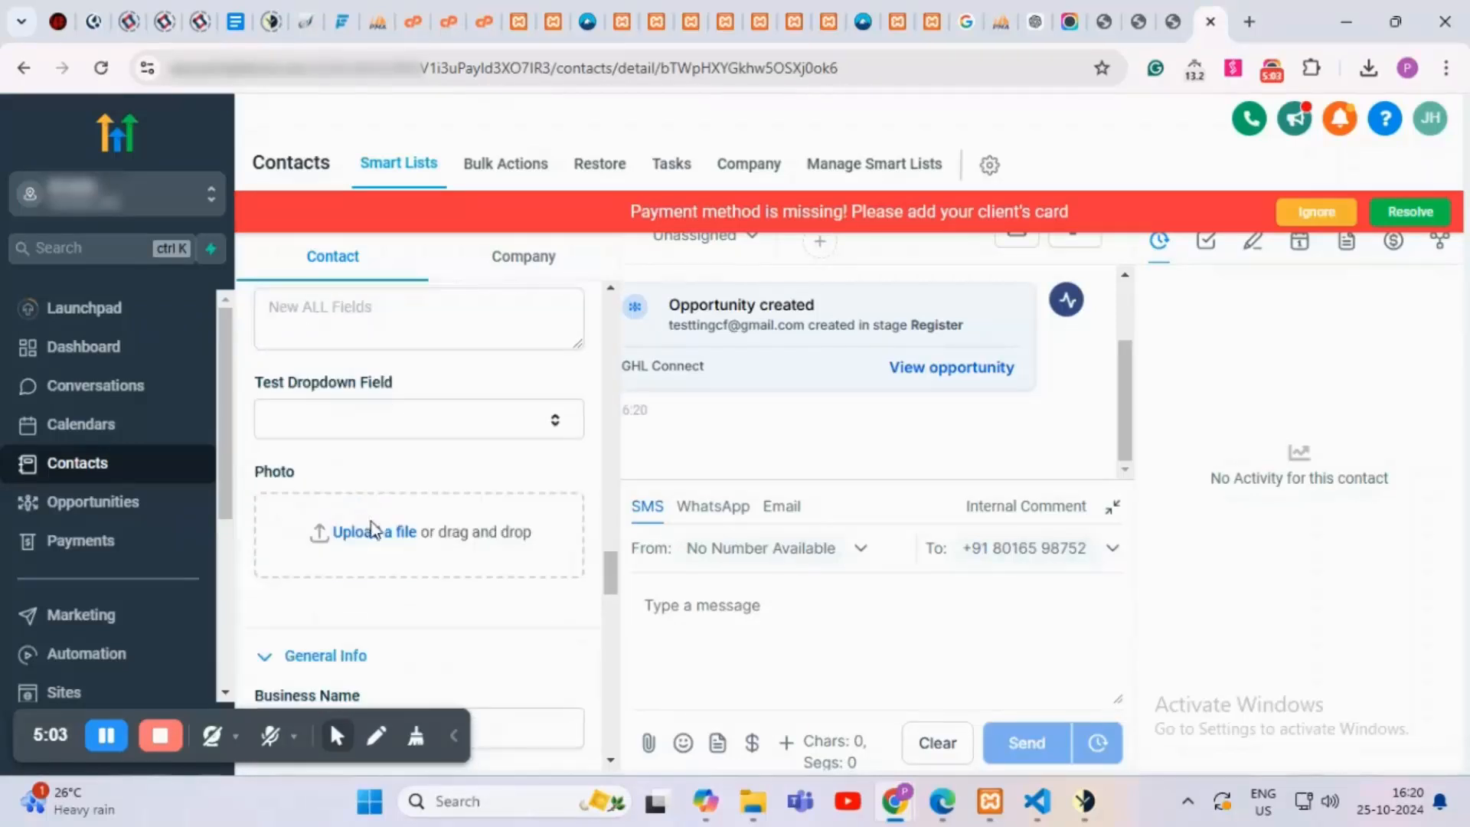
left_click(77, 516)
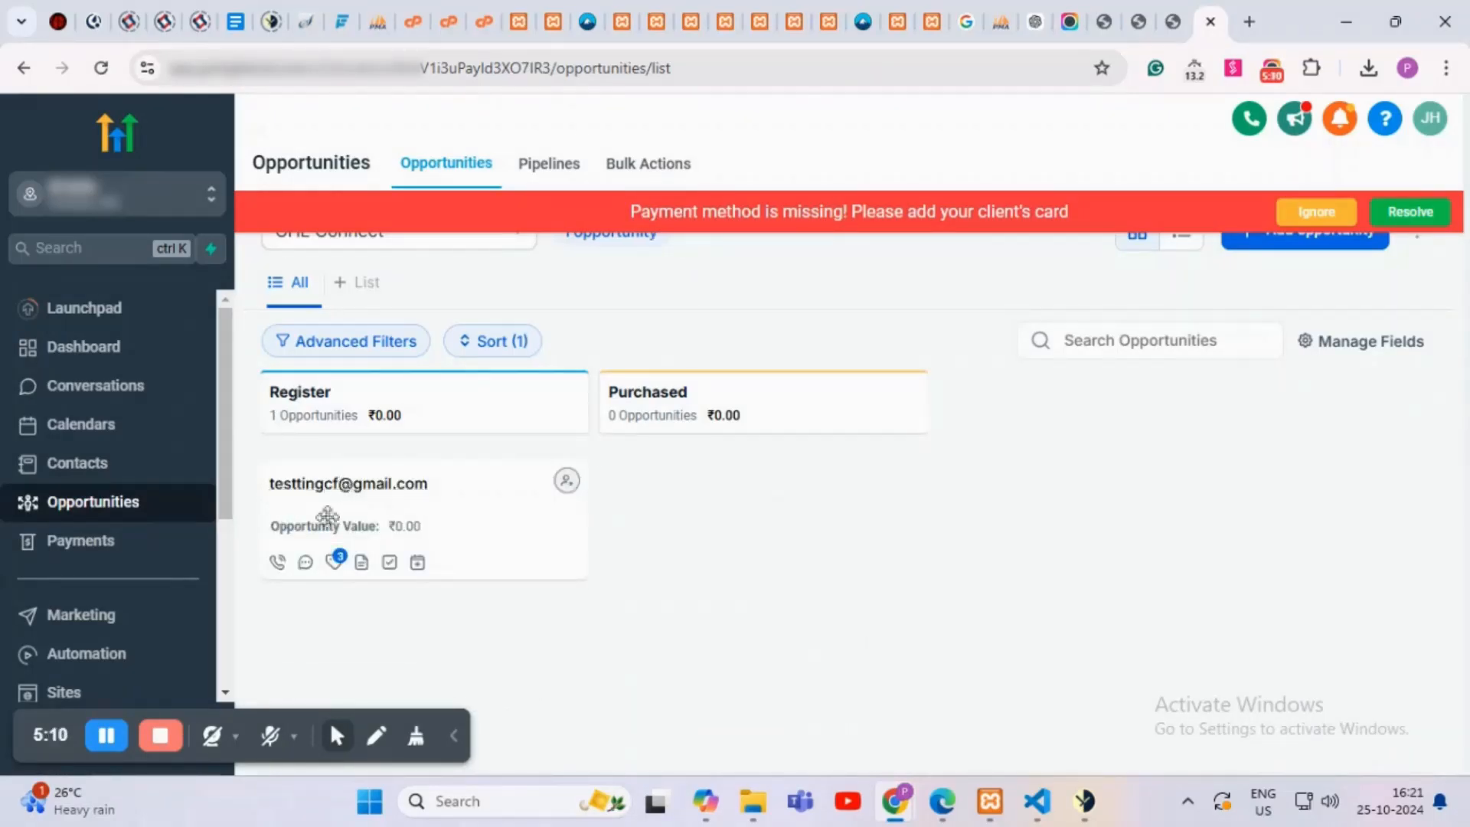
Step: Inspect the test opportunity's tags and its Oppo value 'Test CF7pro', then close it unsaved
left_click(467, 504)
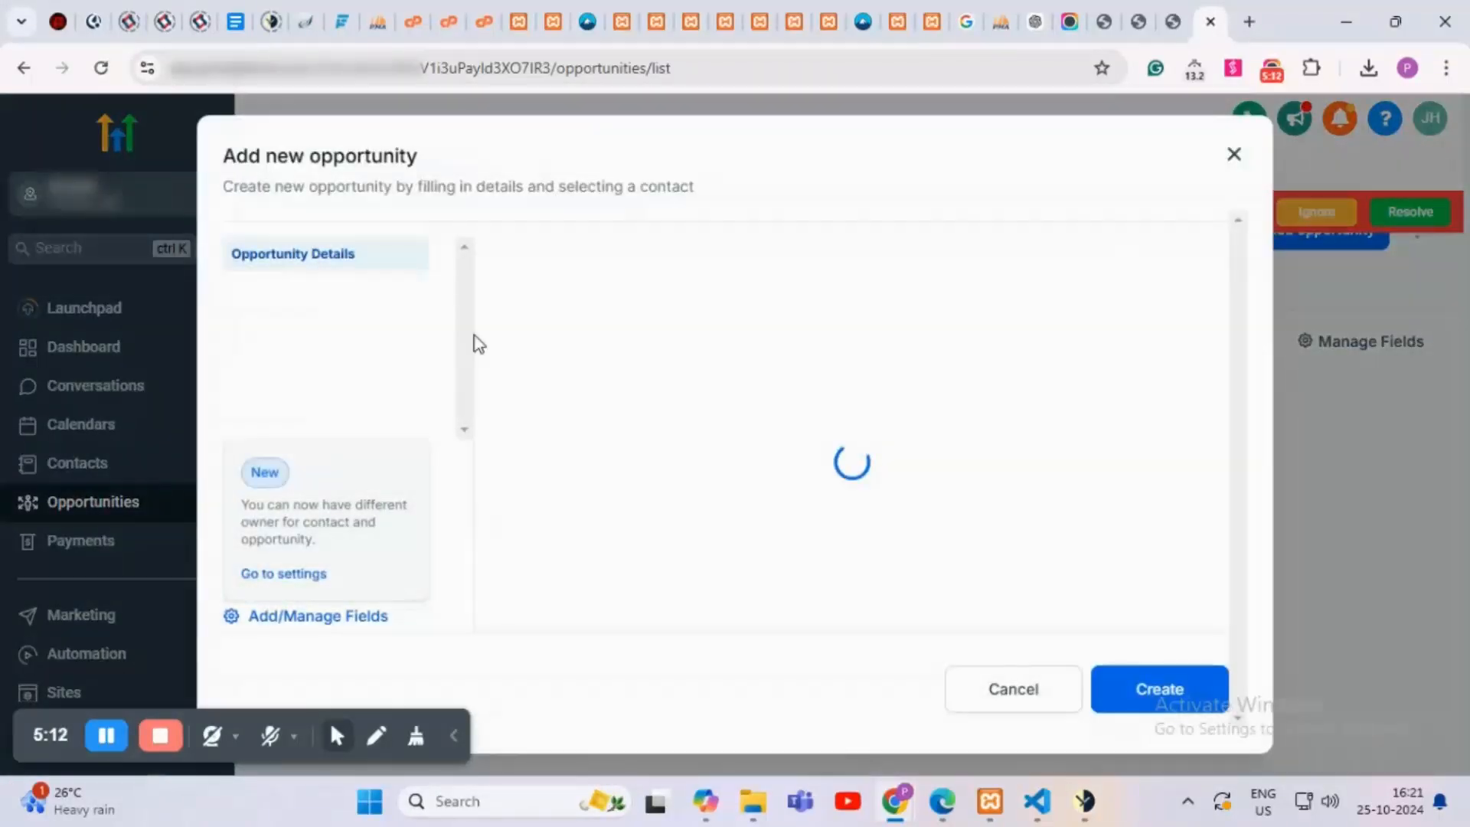
scroll(791, 411, "down", 3)
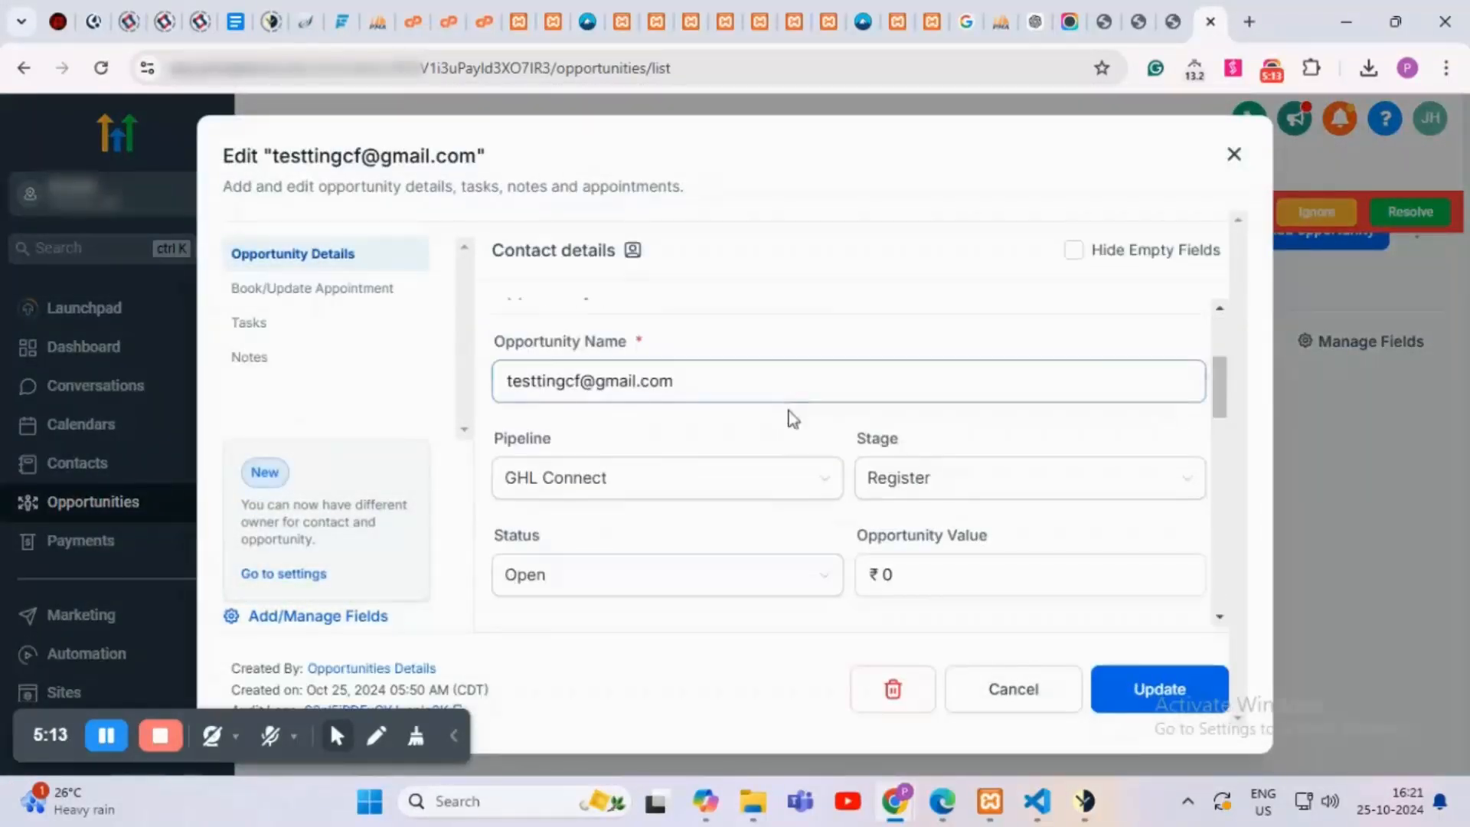
scroll(746, 482, "down", 5)
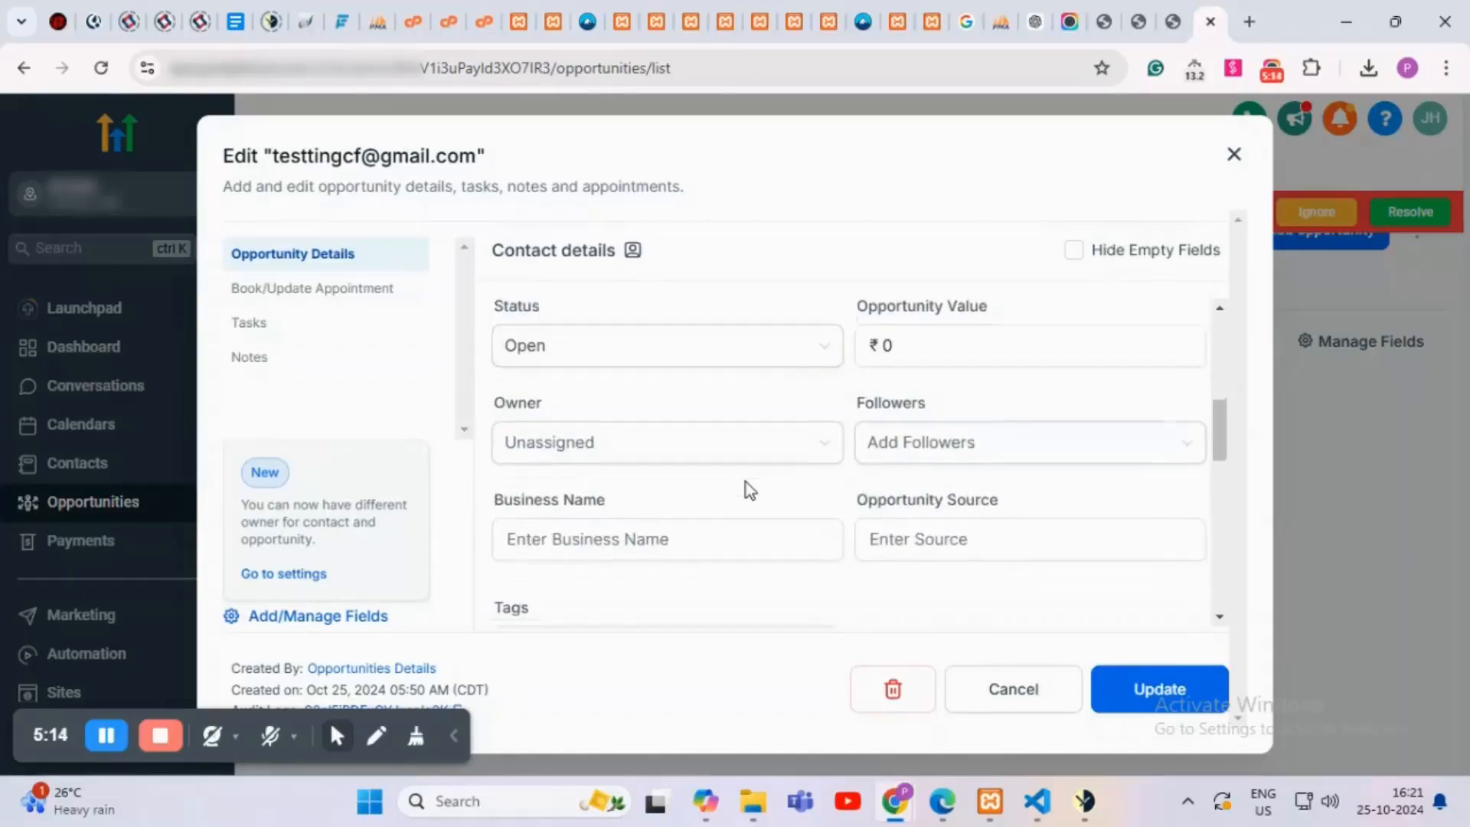
scroll(746, 481, "down", 3)
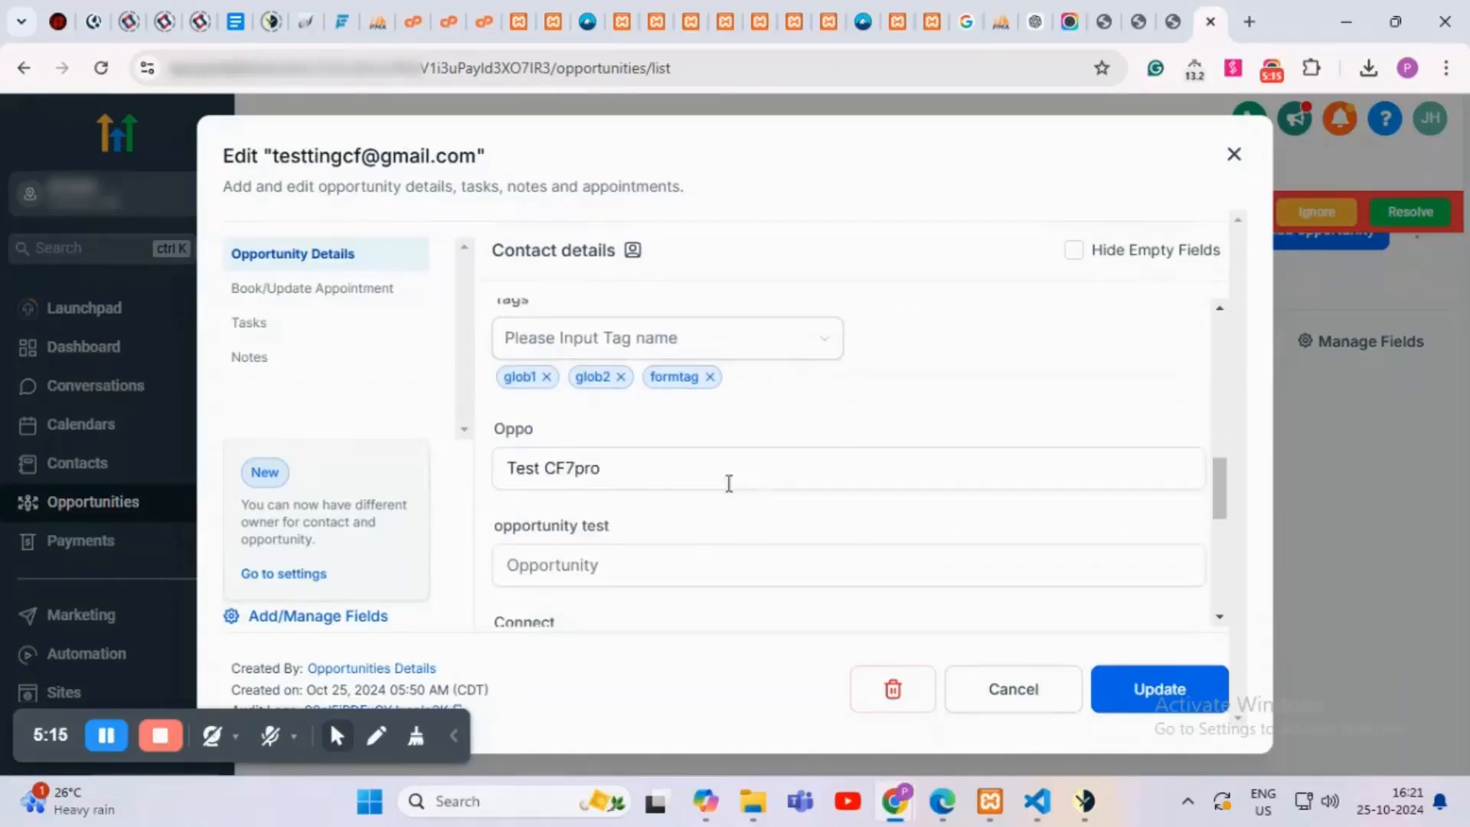
left_click(642, 469)
scroll(775, 406, "down", 3)
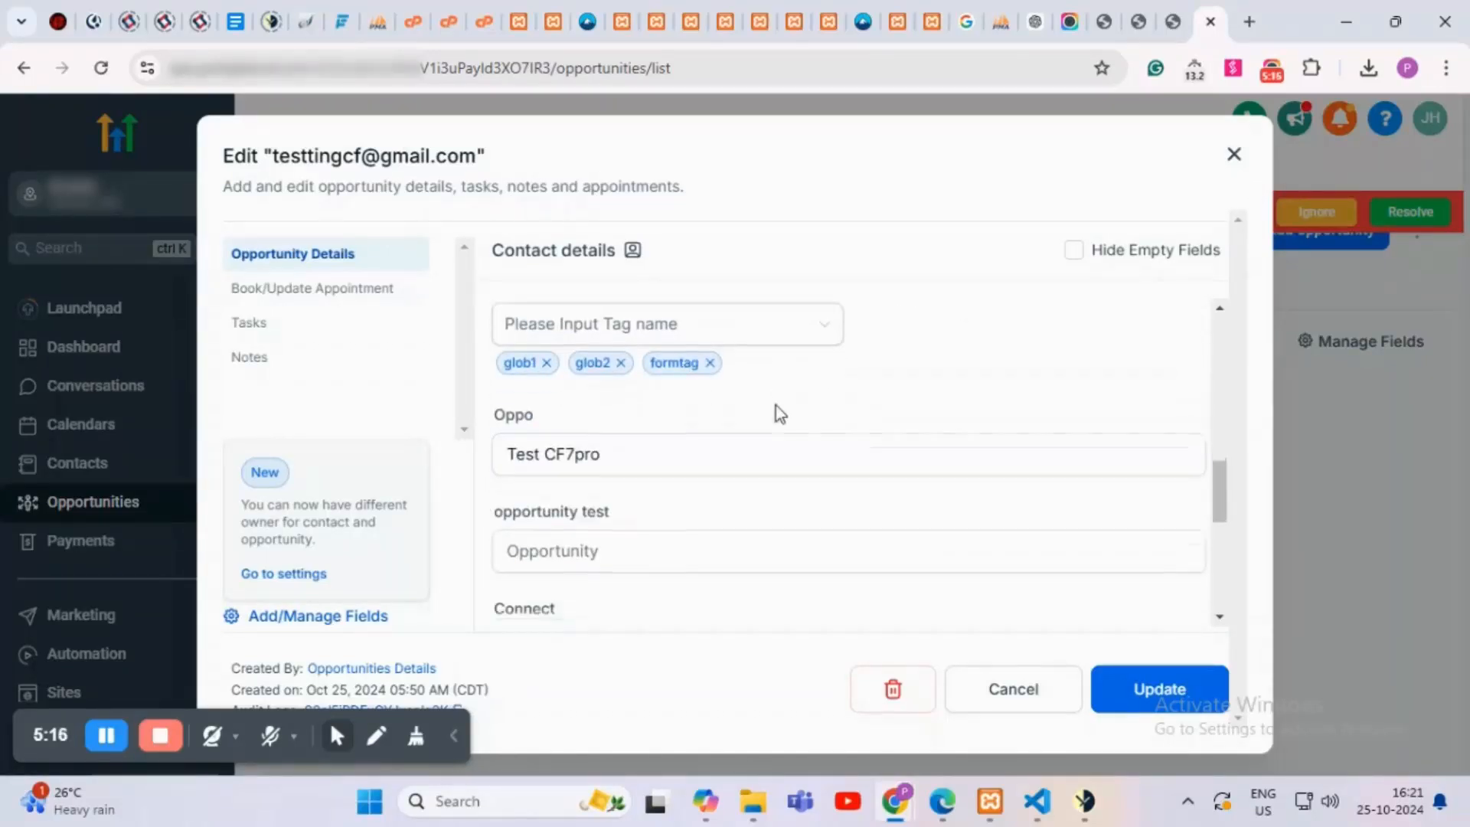
left_click(646, 361)
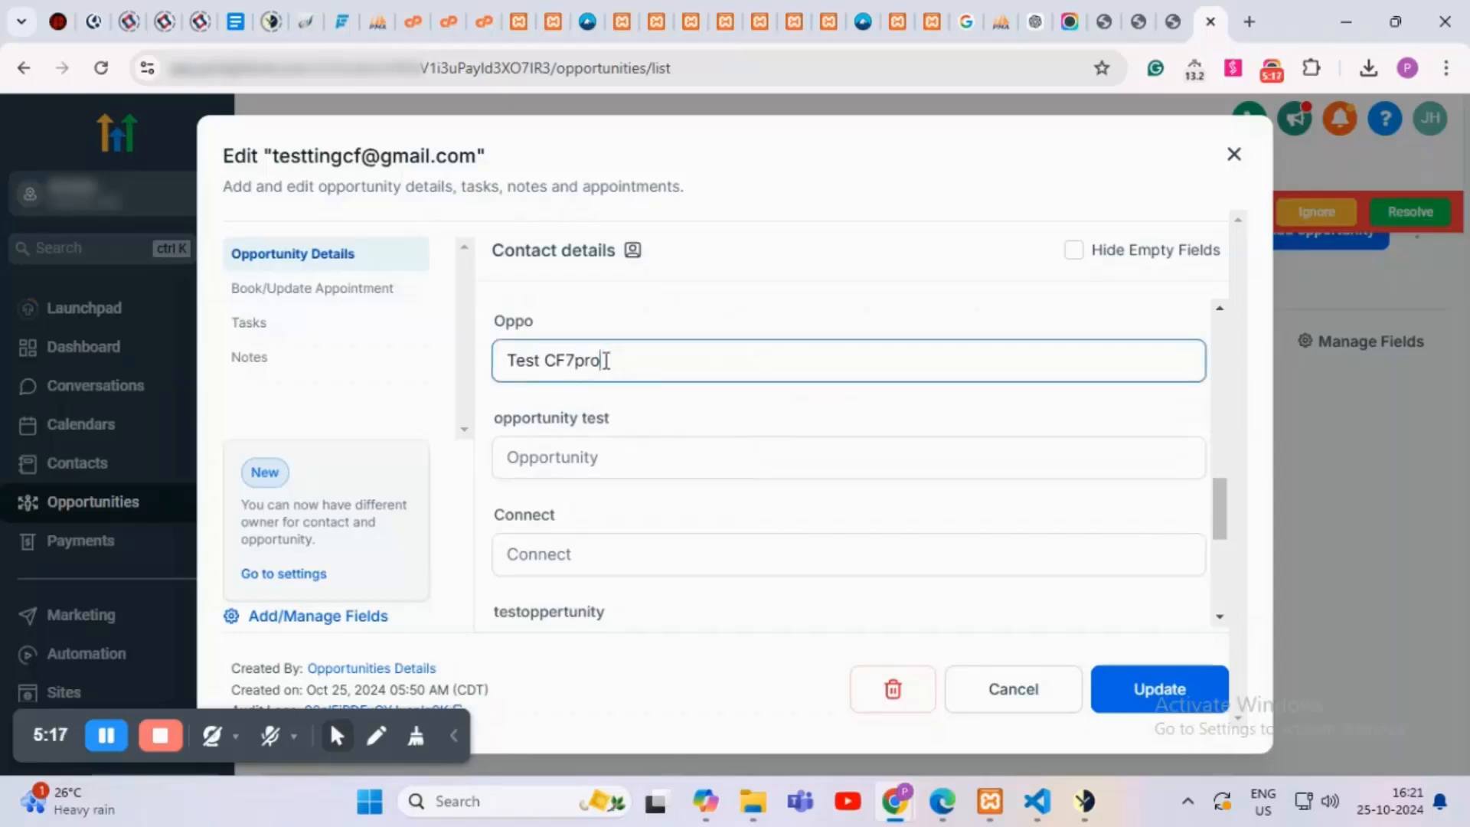
left_click_drag(607, 360, 499, 359)
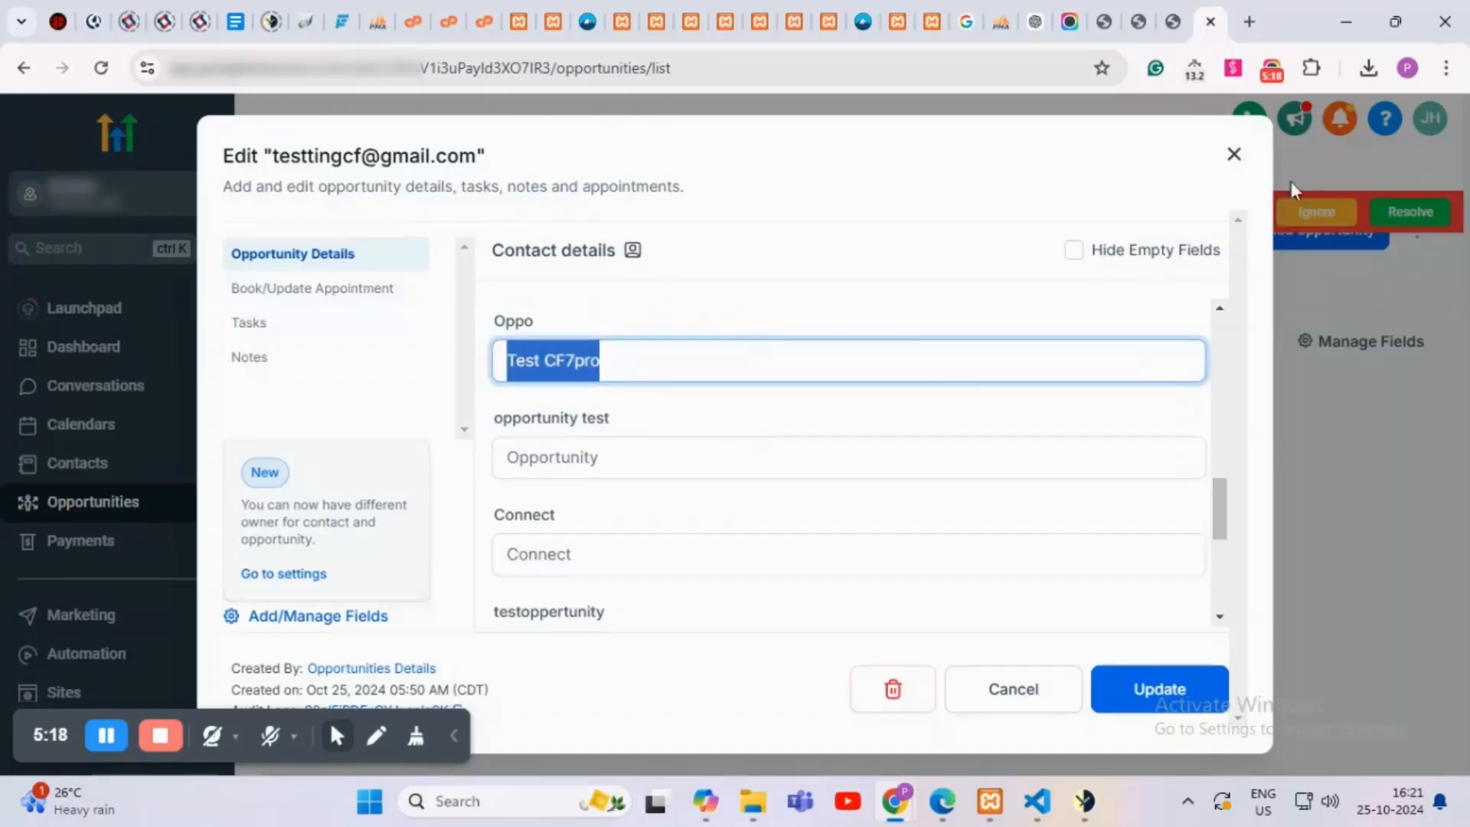
left_click(1231, 152)
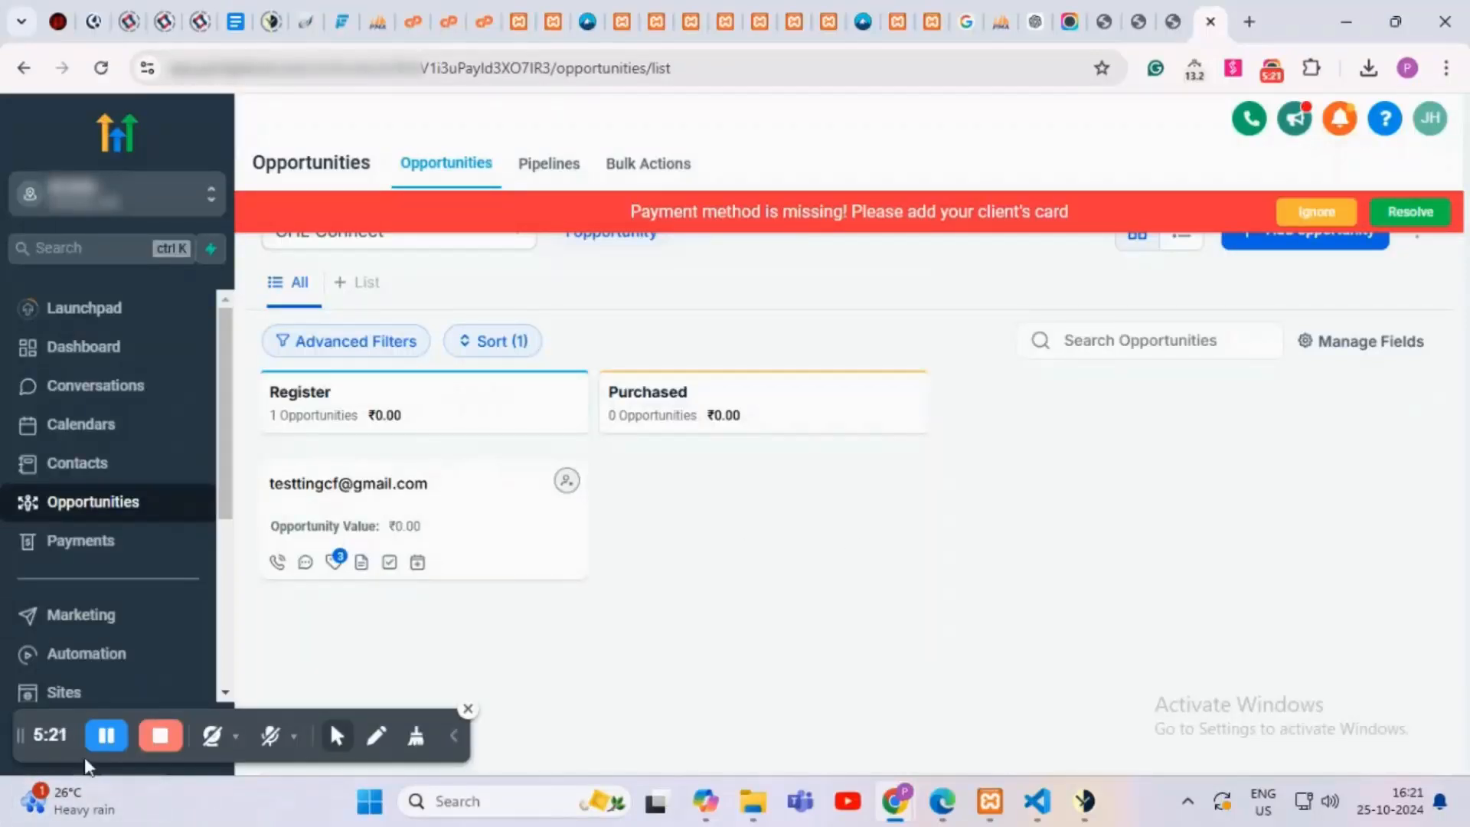
Step: Return to the WordPress Test CF7 page showing the thank-you confirmation
left_click(106, 736)
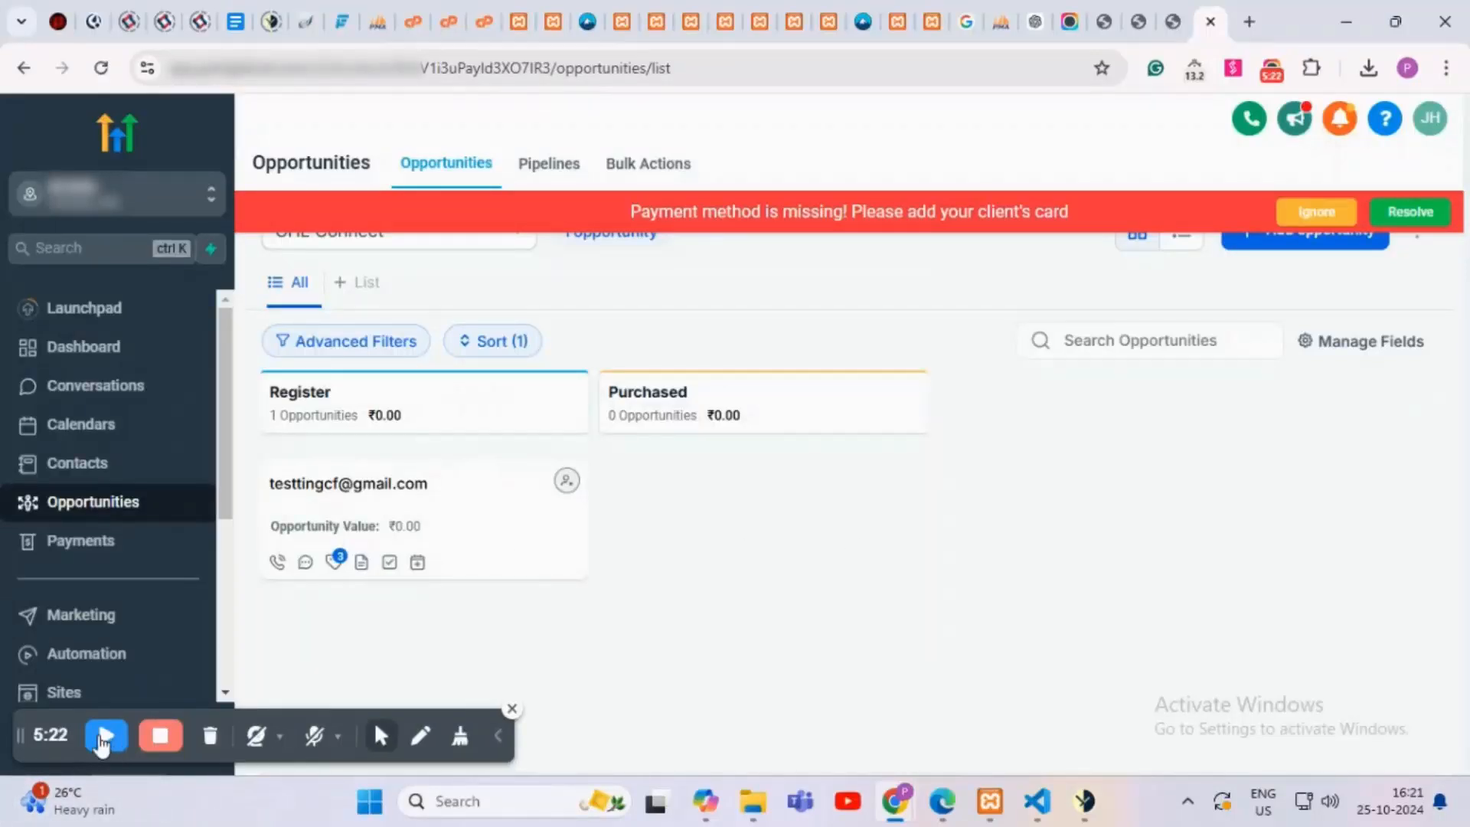
left_click(104, 736)
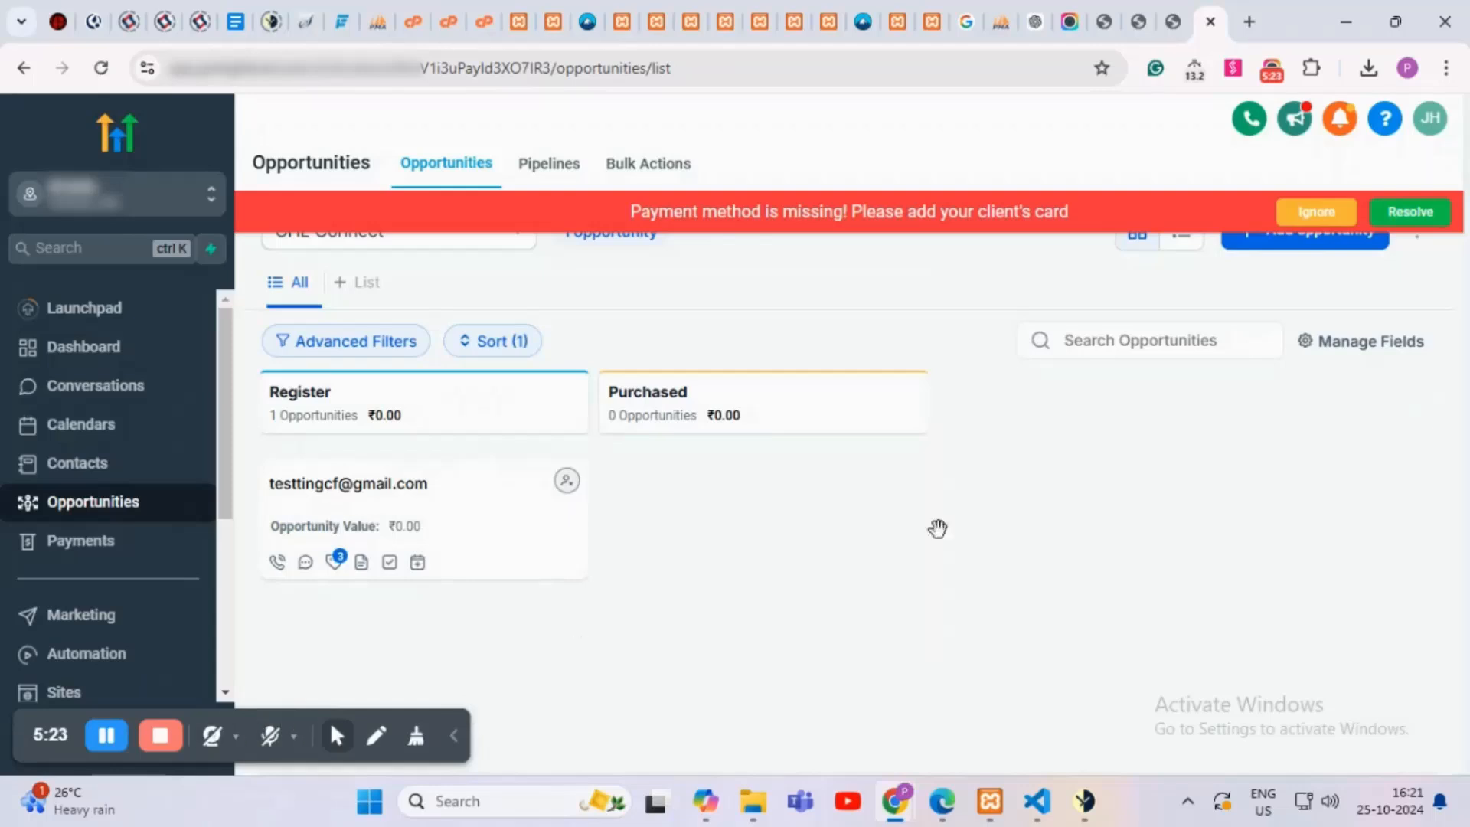
left_click(1175, 16)
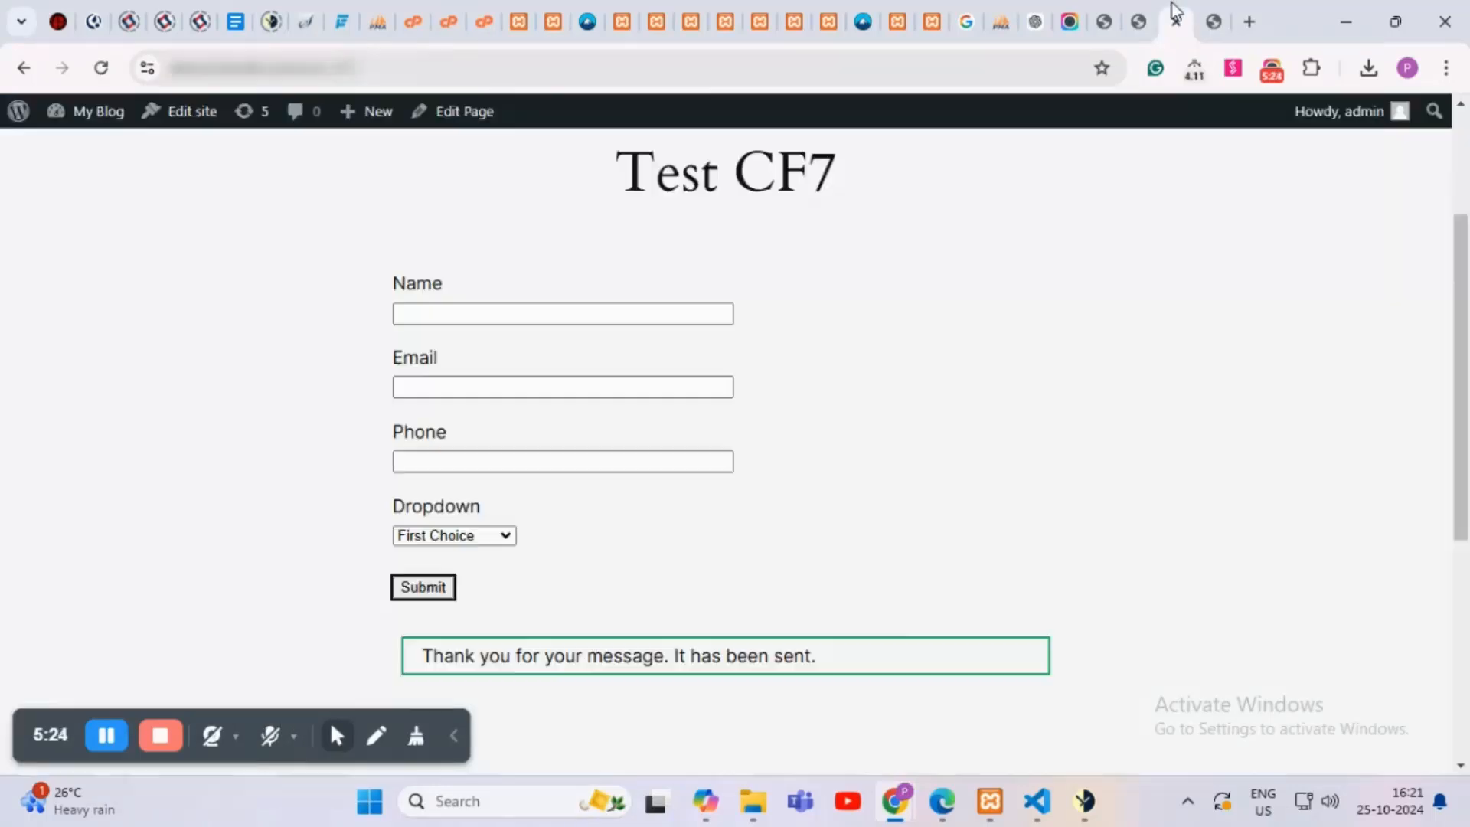
Step: Reload the GHL for CF7 Pro log page to show new entries
left_click(1134, 17)
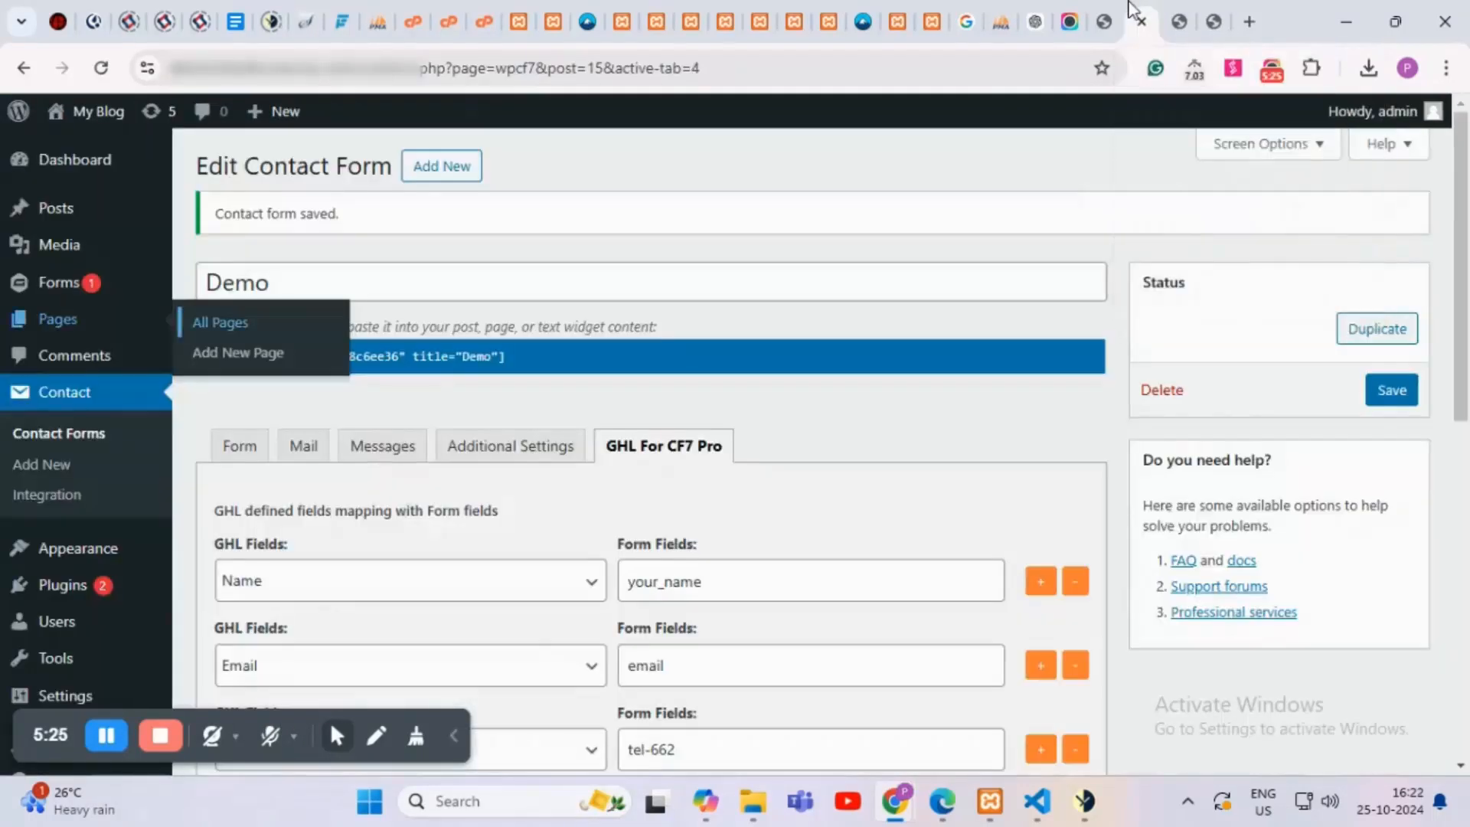
left_click(1108, 16)
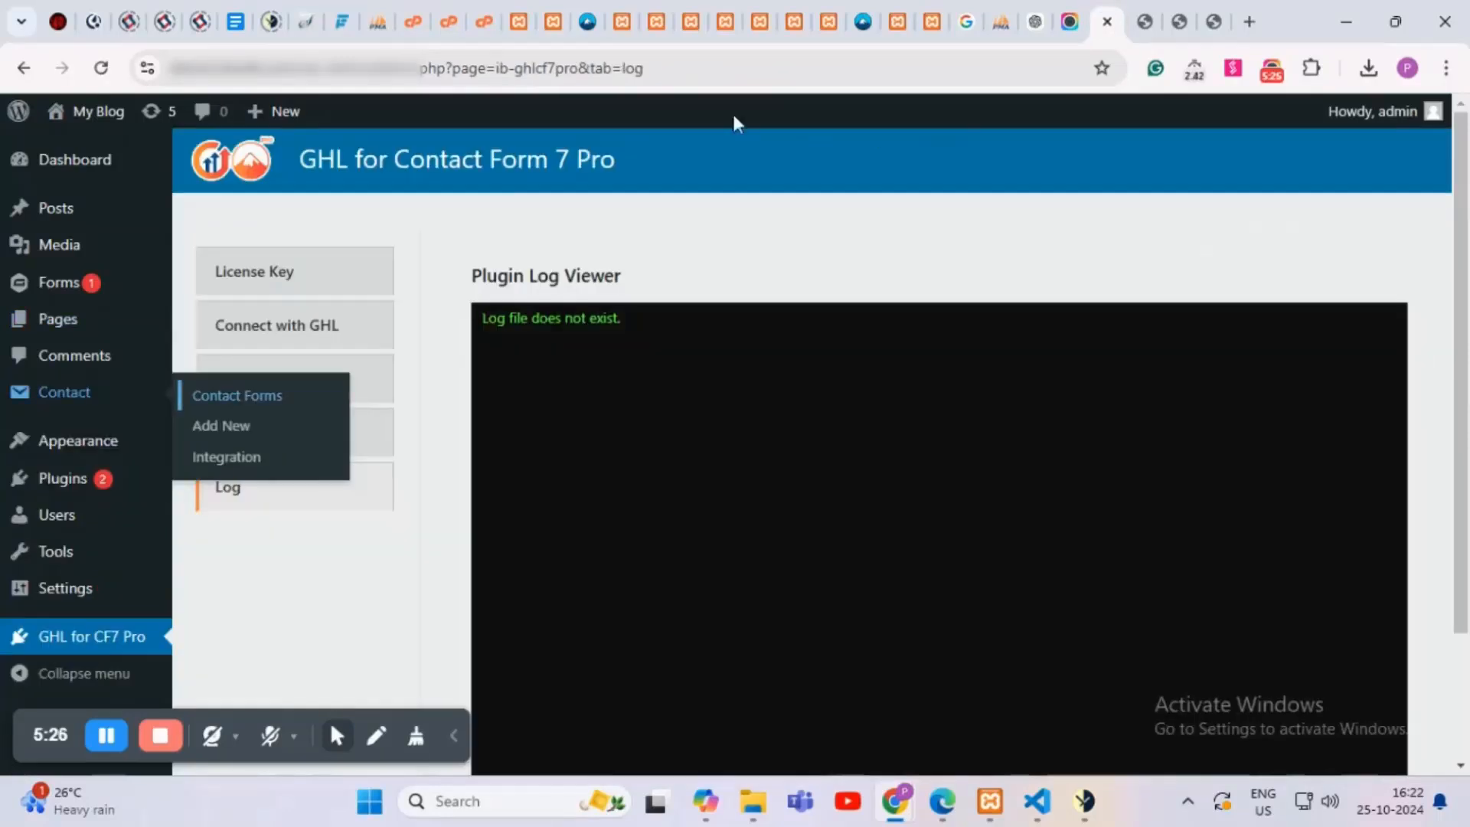
left_click(695, 68)
key("Return")
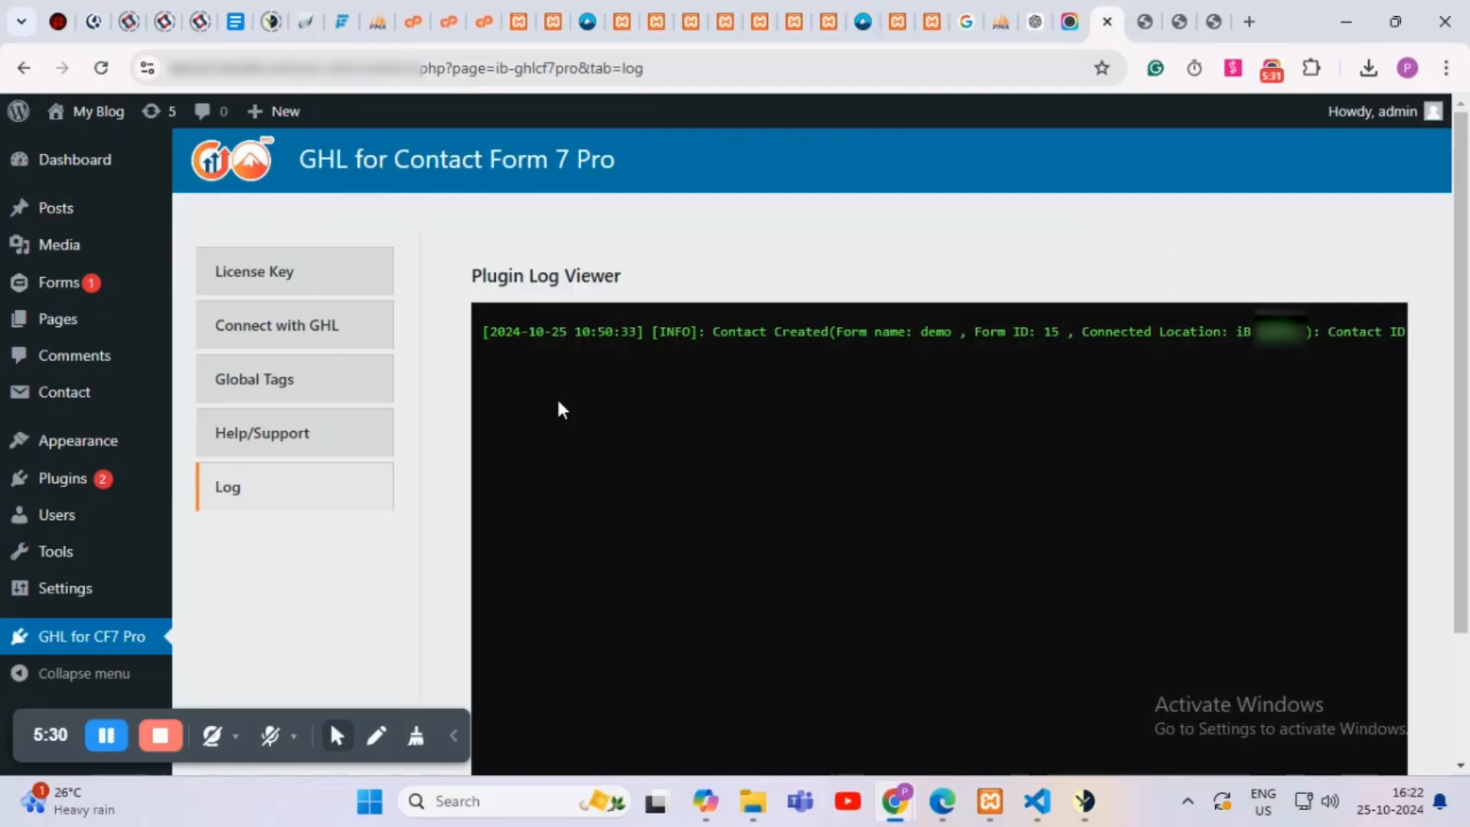
Step: Check the Contact Created log entry for form demo, then return to the Demo form editor
left_click_drag(768, 335, 1408, 333)
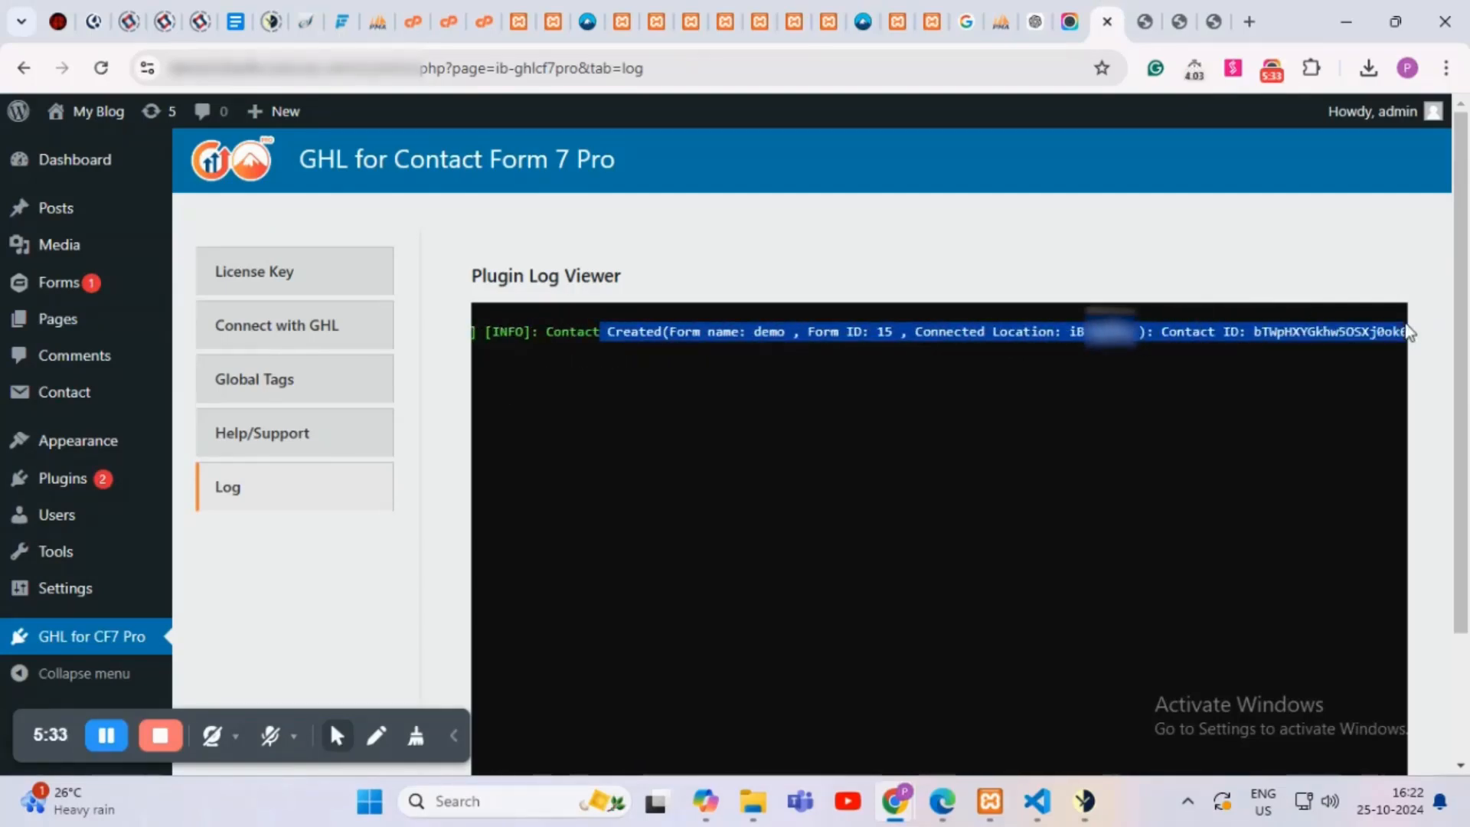
left_click(1057, 438)
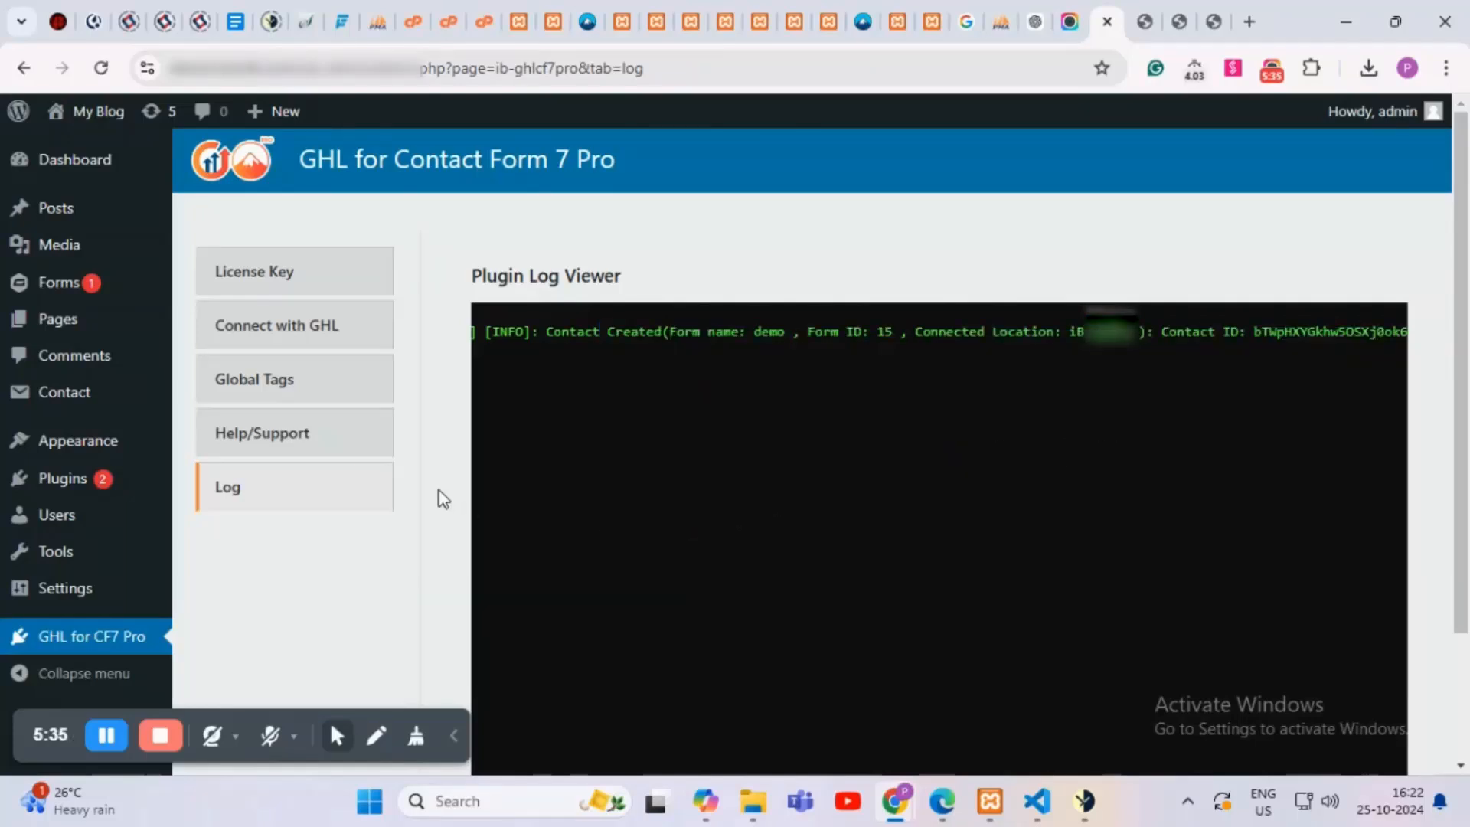
scroll(440, 498, "down", 2)
scroll(443, 498, "up", 2)
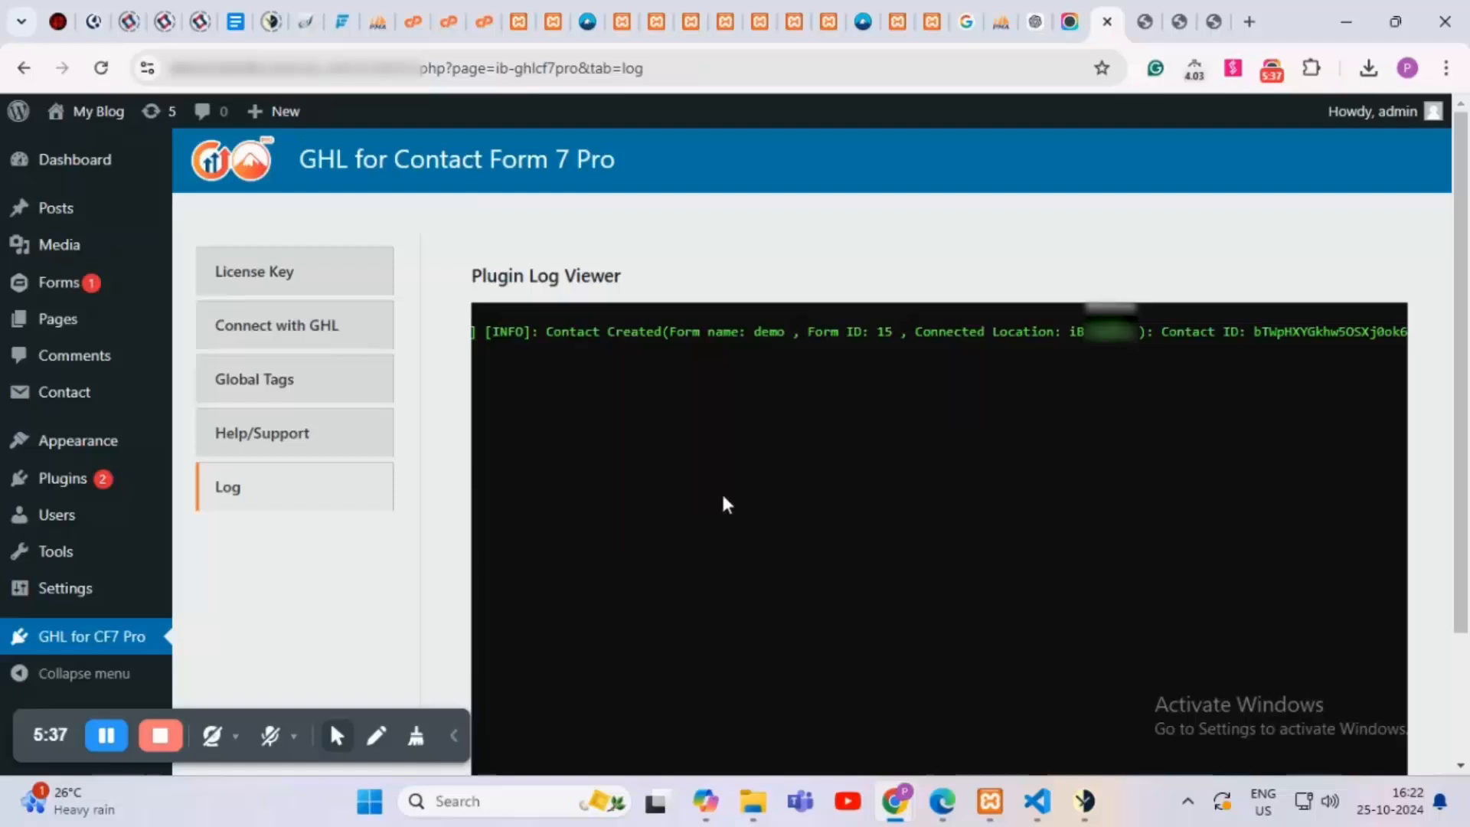
left_click(1159, 12)
scroll(777, 364, "down", 2)
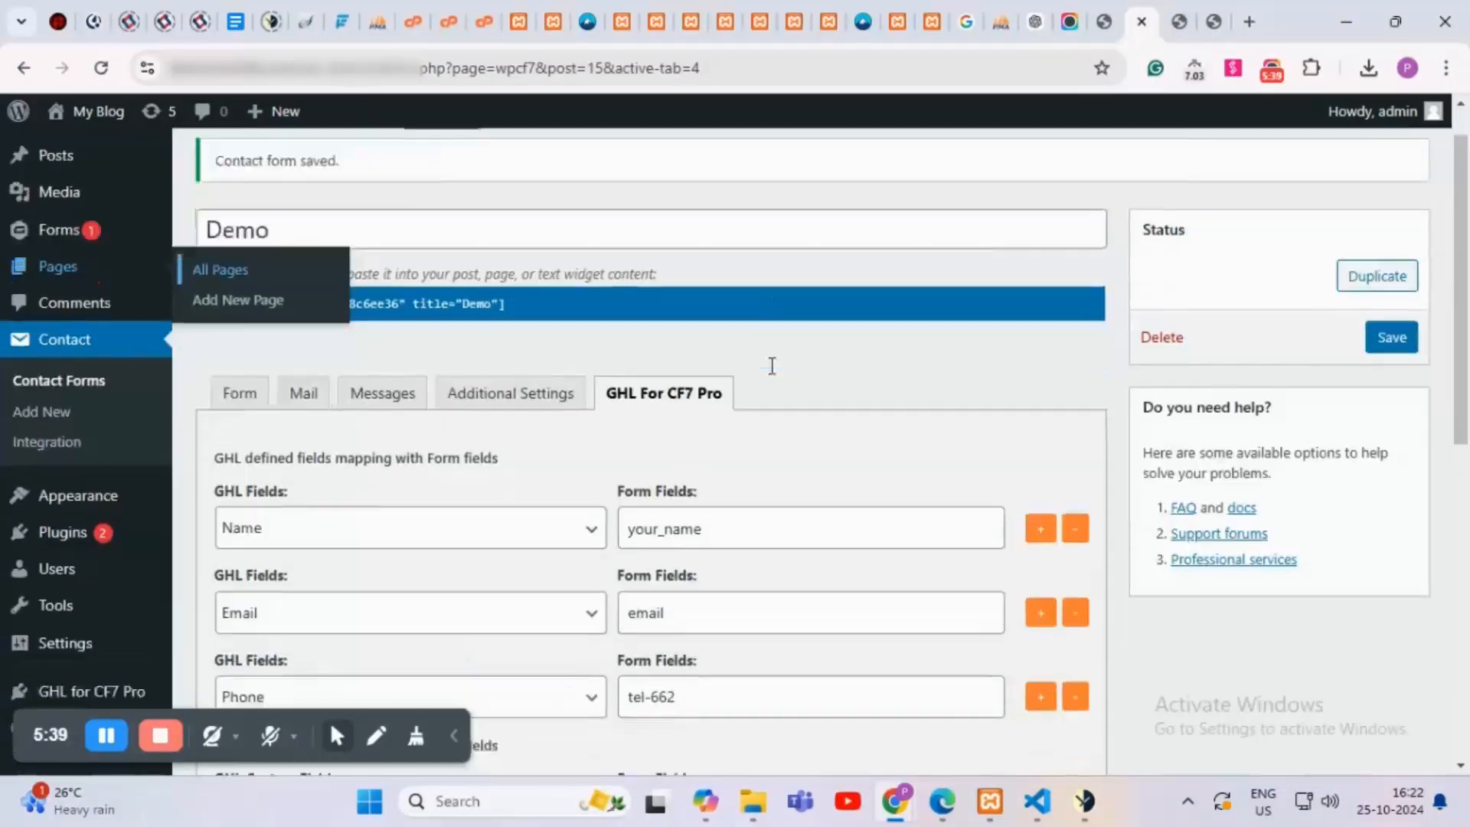
Step: Scroll the GHL For CF7 Pro tab down to the pipeline, tags and Connect GHL Subaccount settings
scroll(765, 379, "down", 7)
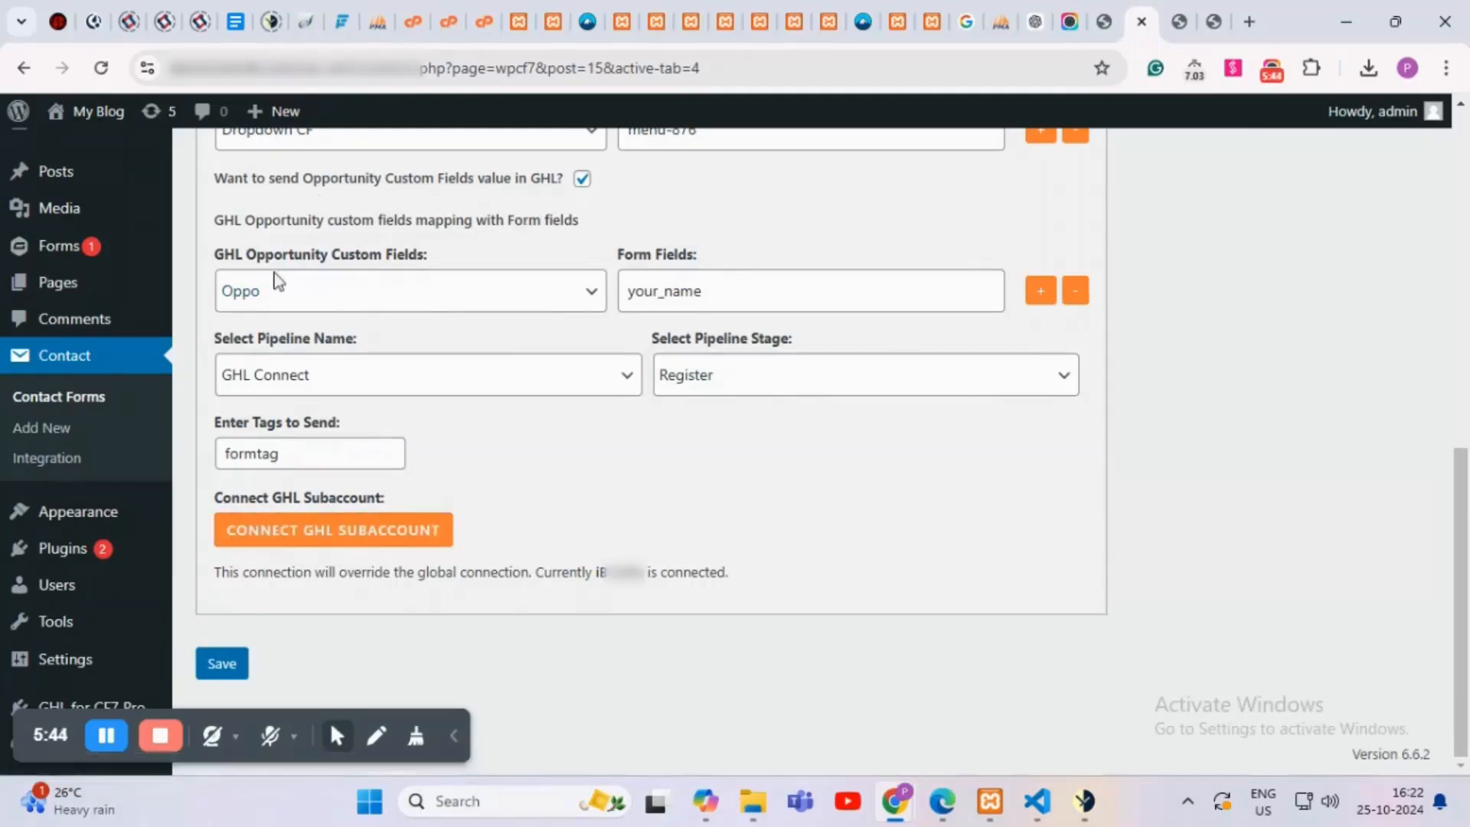
Step: Connect the Demo form to its own GoHighLevel sub-account, leaving the editor when prompted
left_click(381, 540)
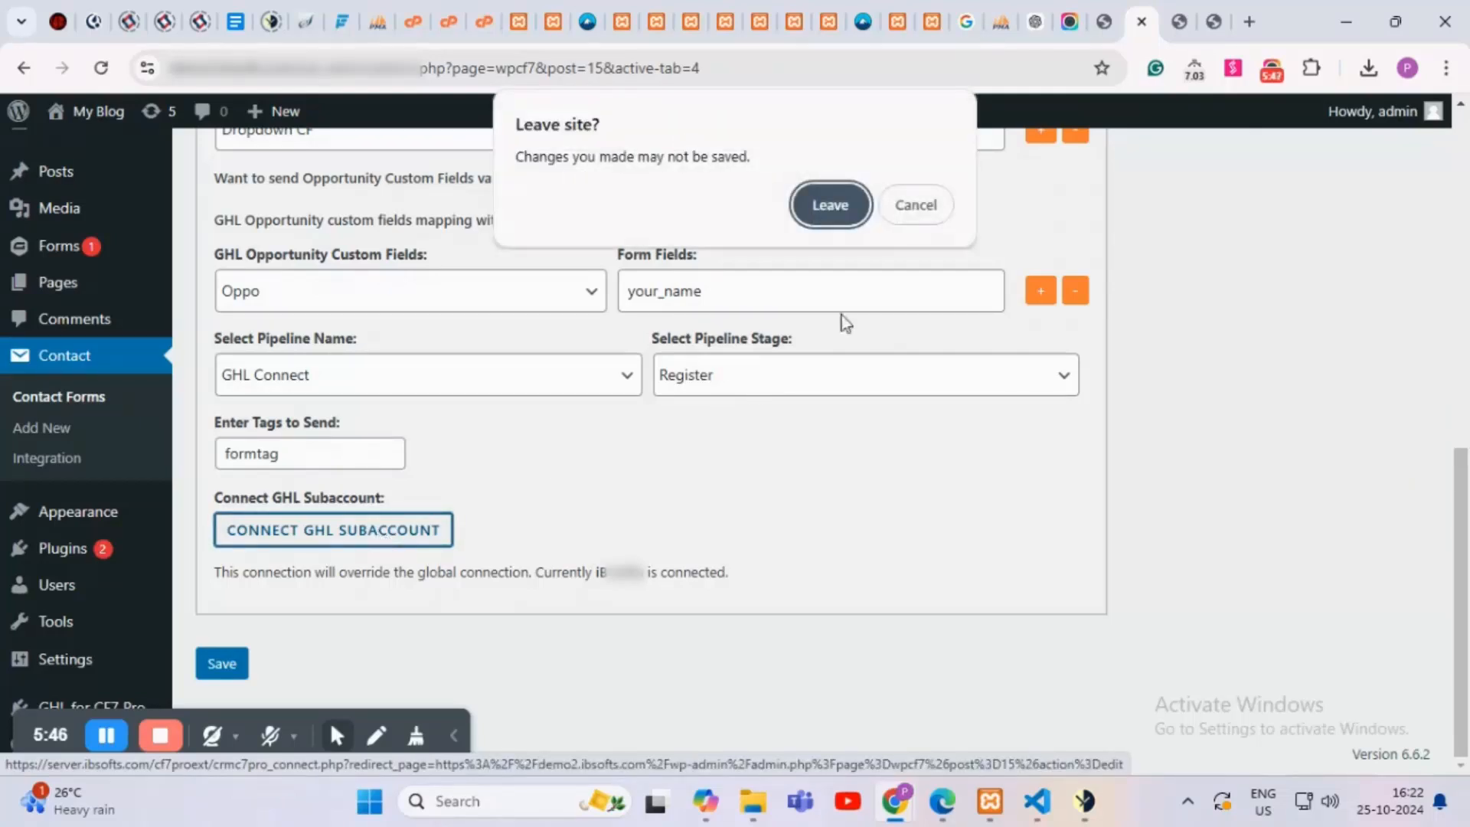
left_click(844, 213)
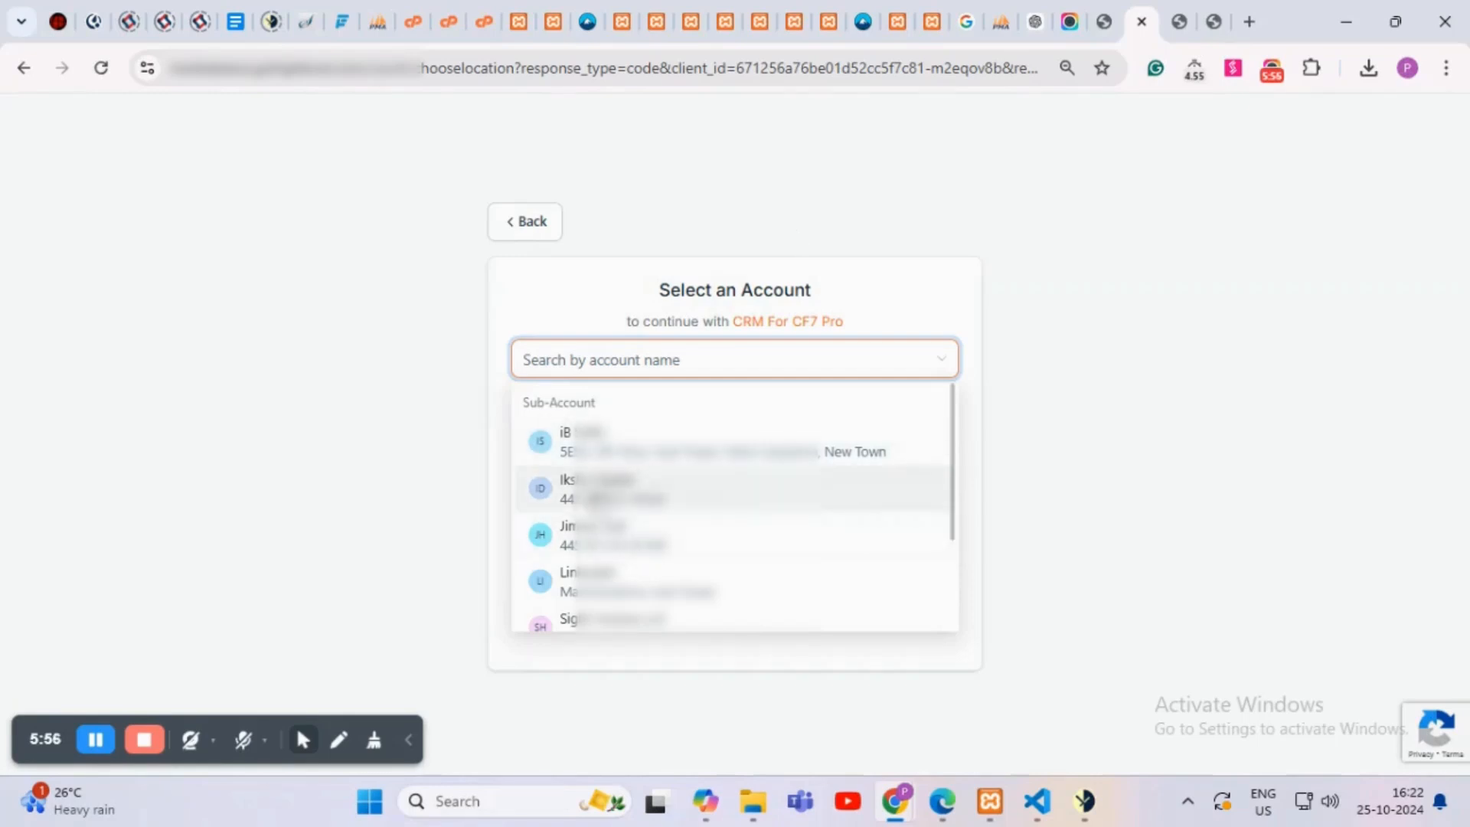
left_click(597, 501)
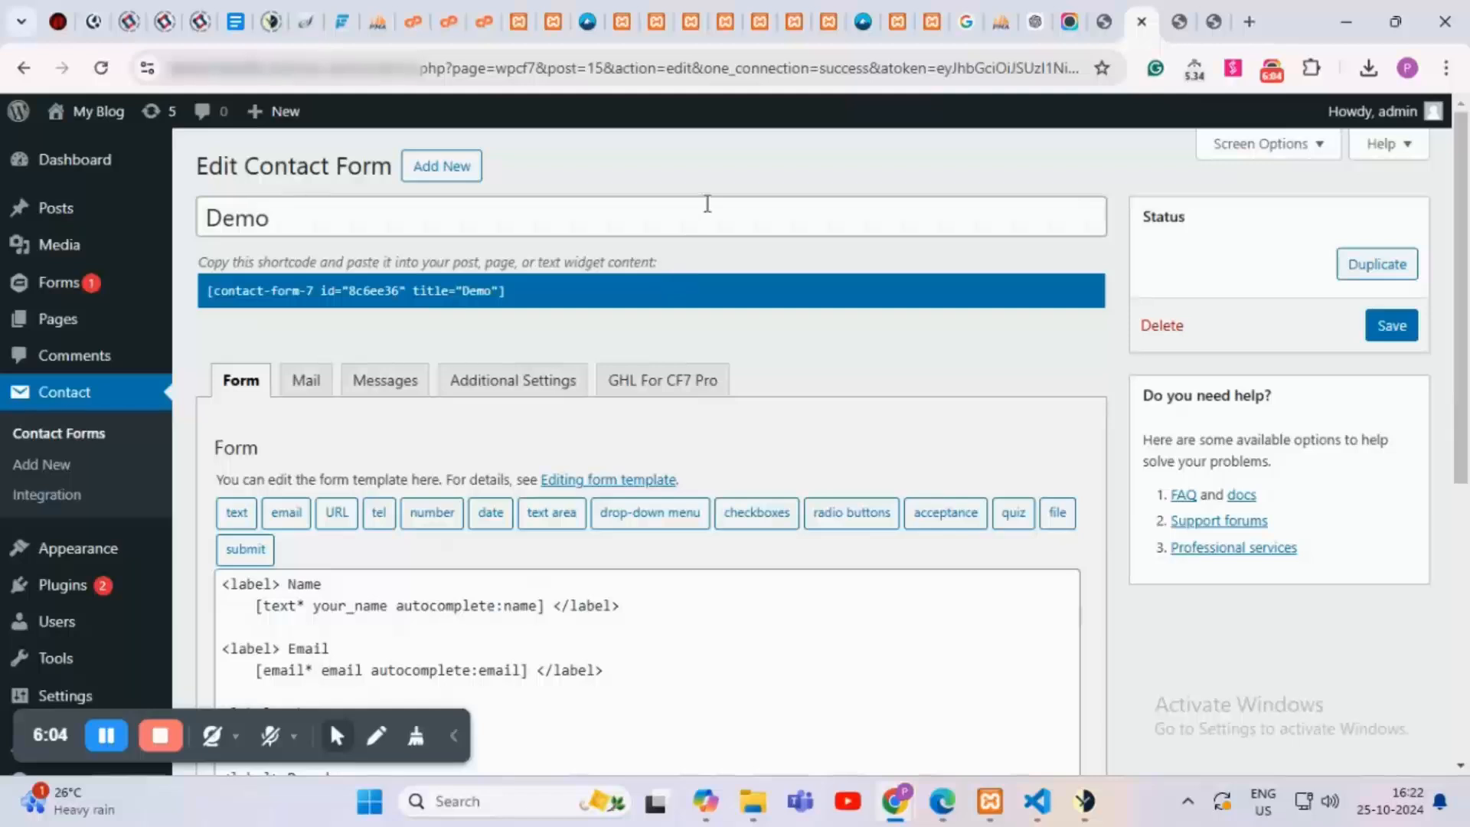
scroll(660, 351, "down", 5)
scroll(665, 307, "up", 4)
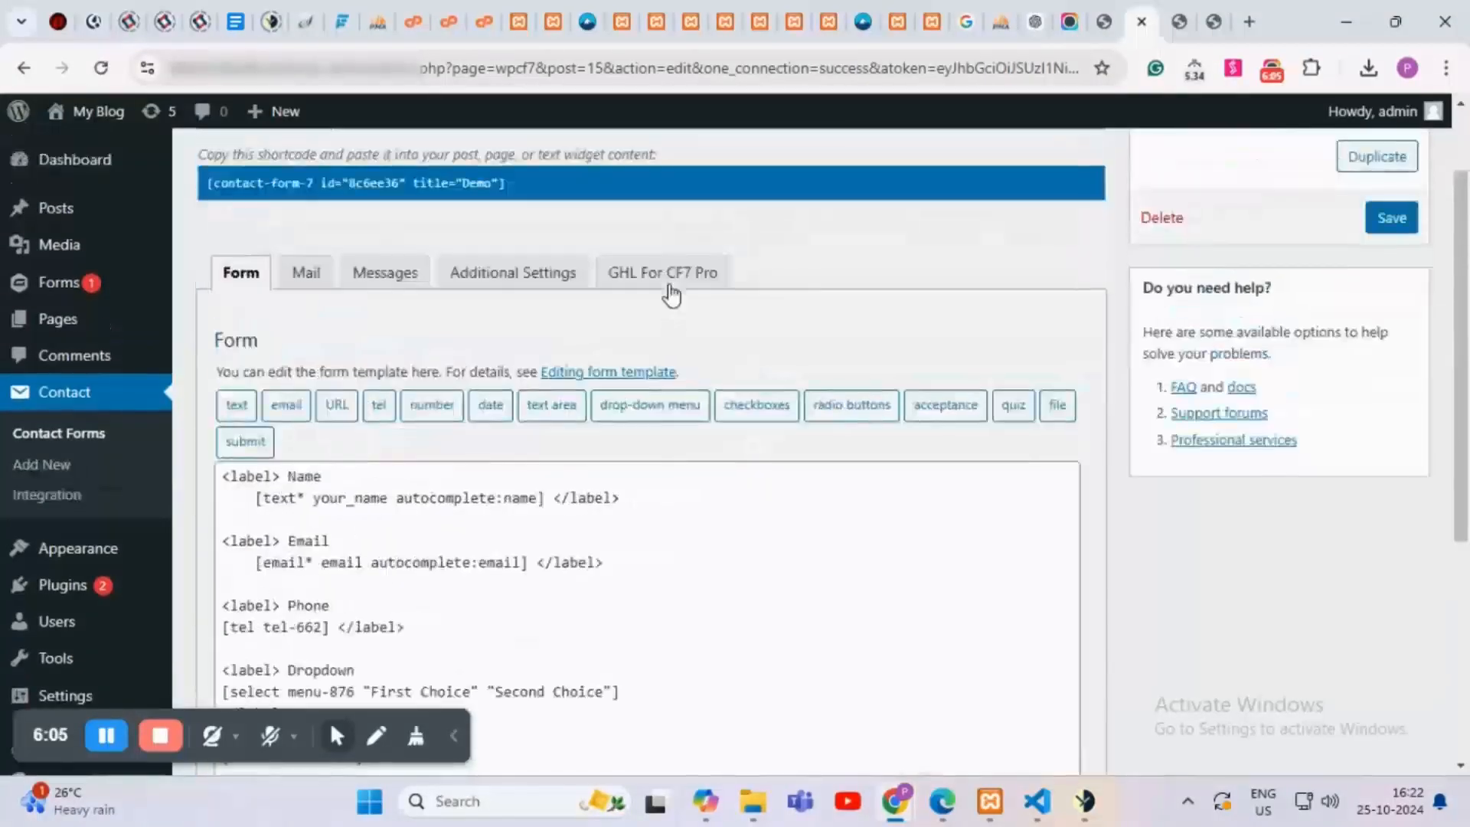
left_click(671, 289)
scroll(682, 337, "down", 6)
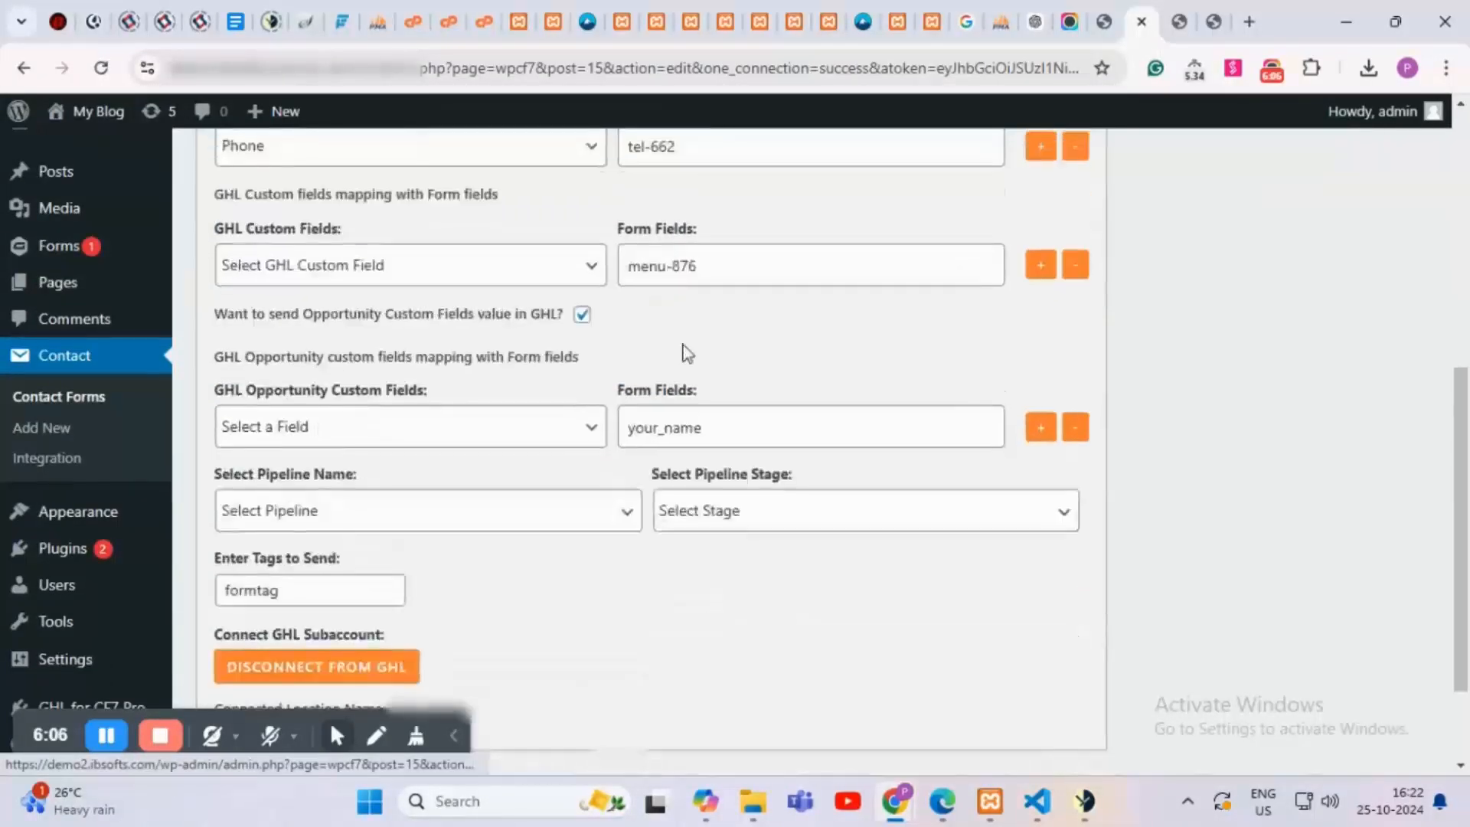
scroll(456, 521, "down", 2)
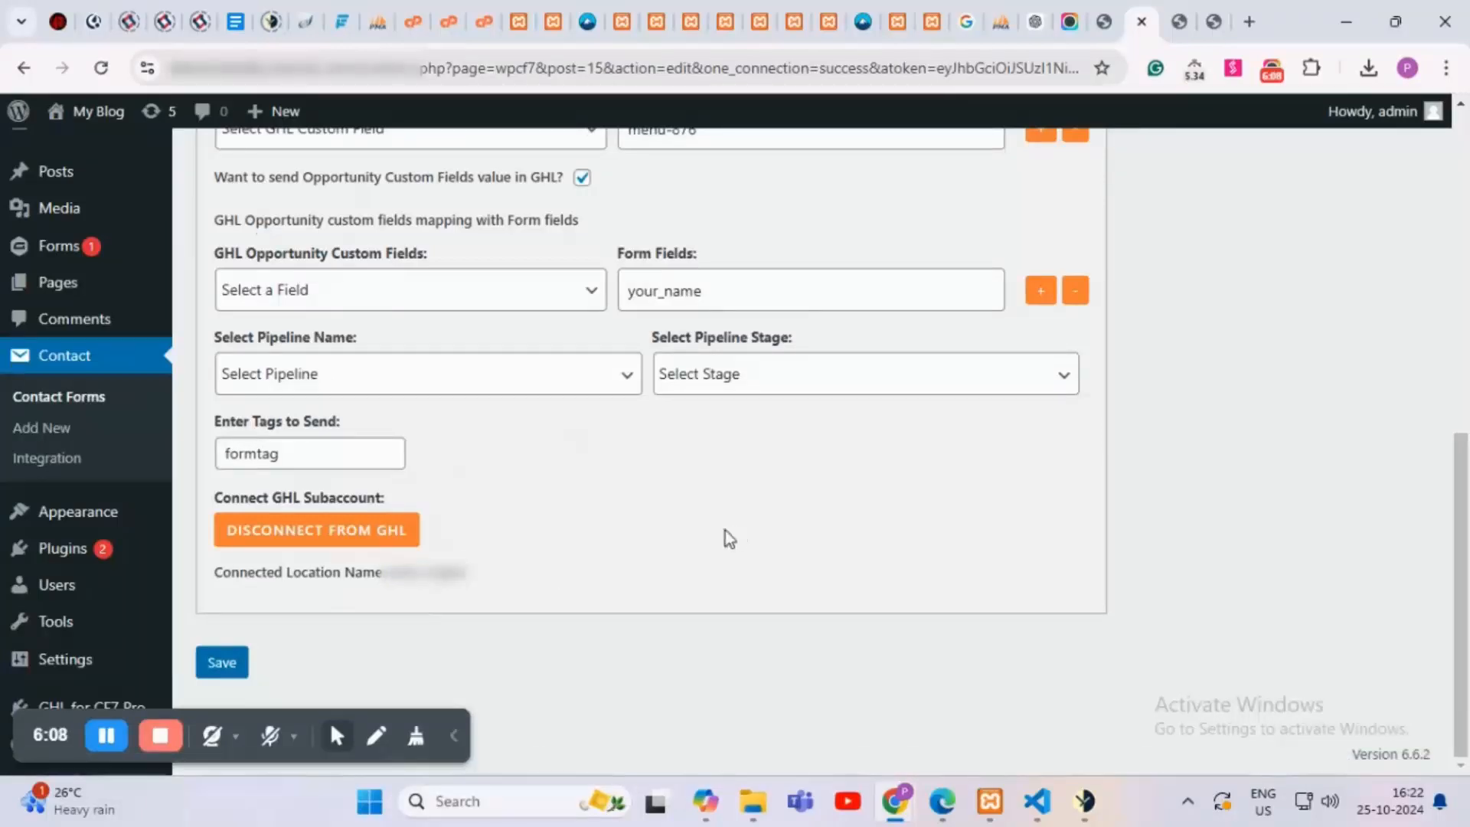
scroll(724, 532, "up", 3)
scroll(725, 531, "up", 4)
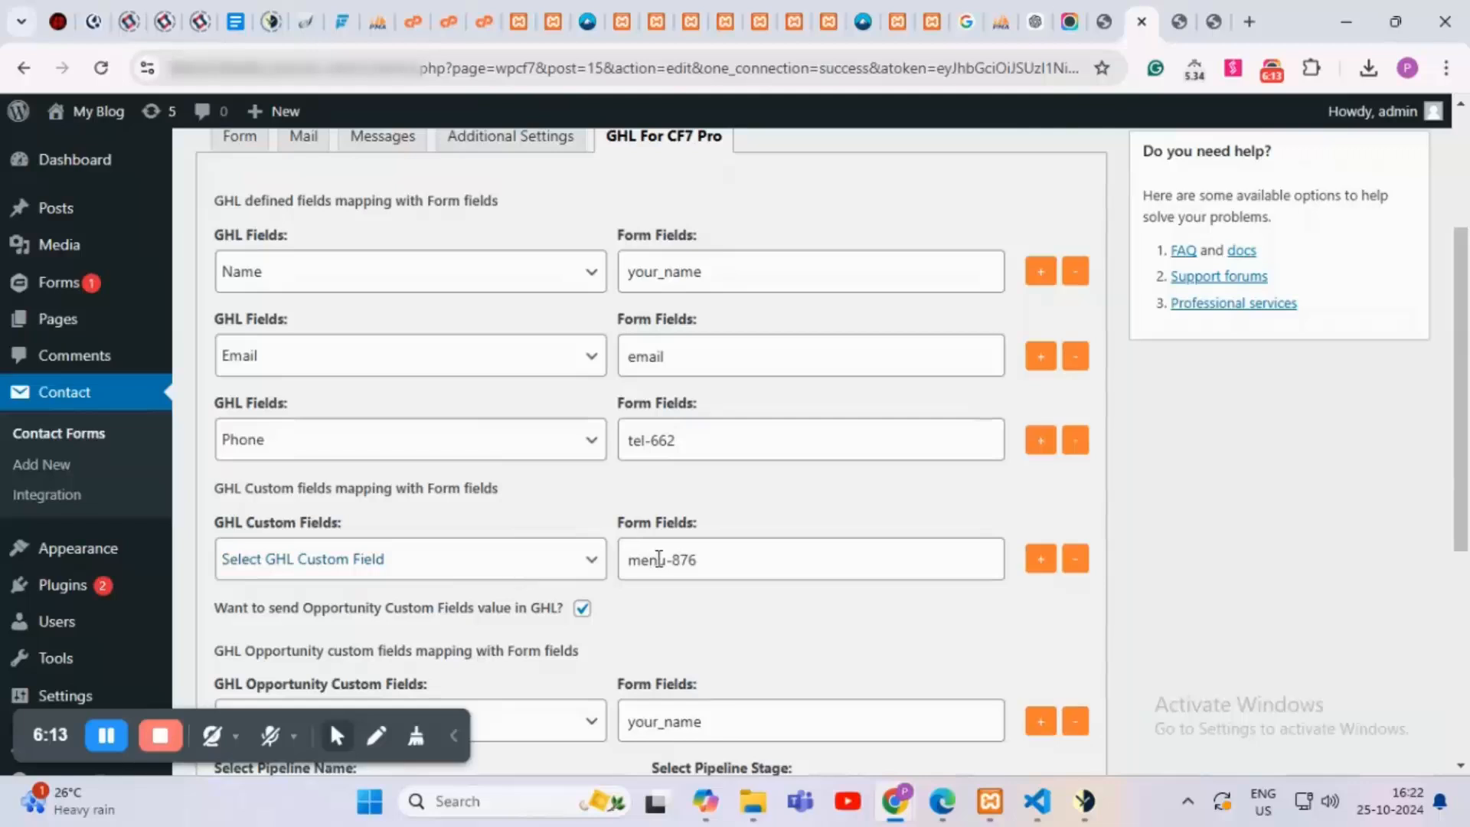
scroll(659, 558, "up", 3)
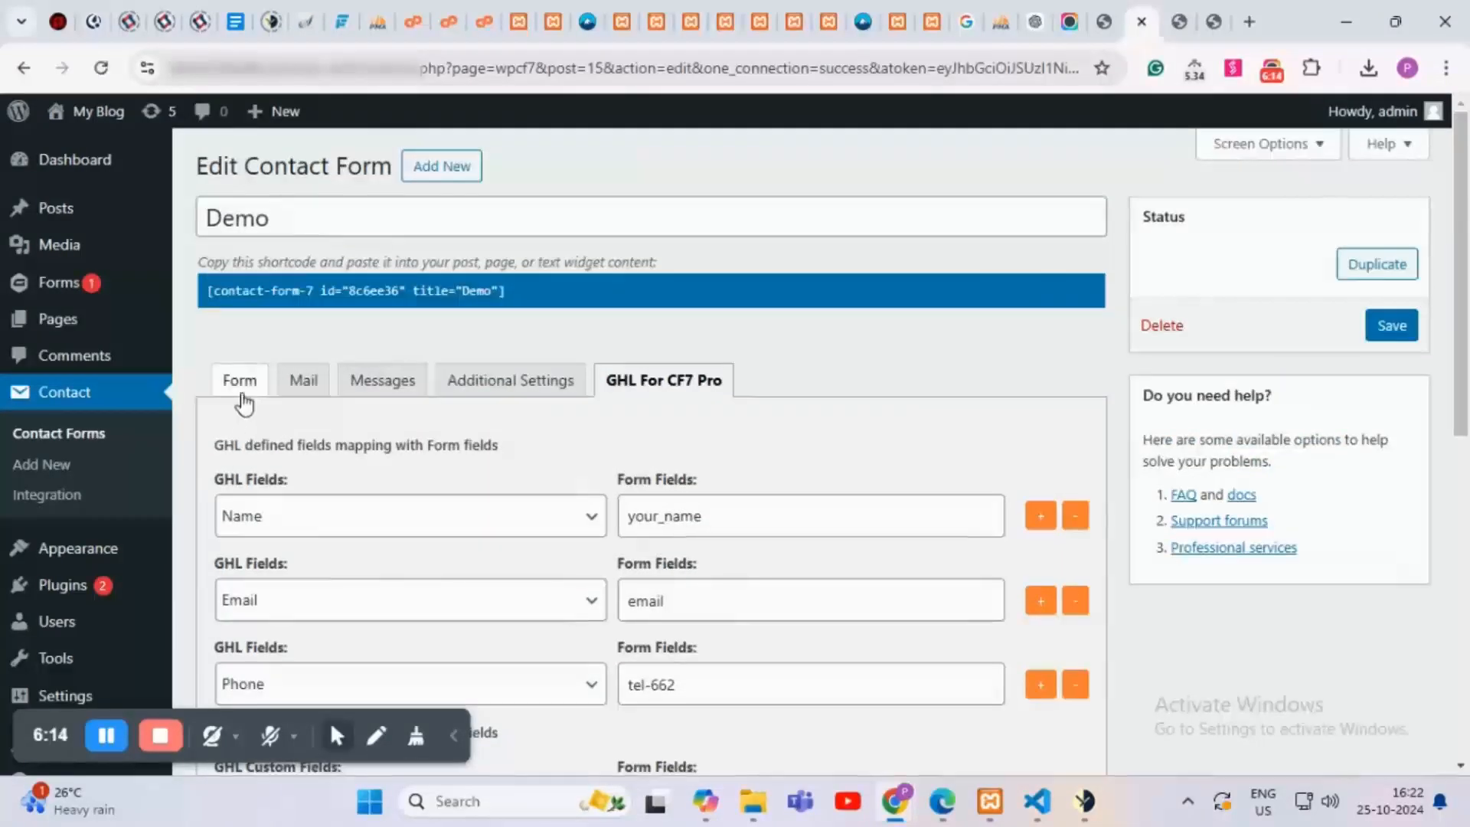
Step: Show the Demo form's template and select the three menu-876 Dropdown lines
left_click(244, 399)
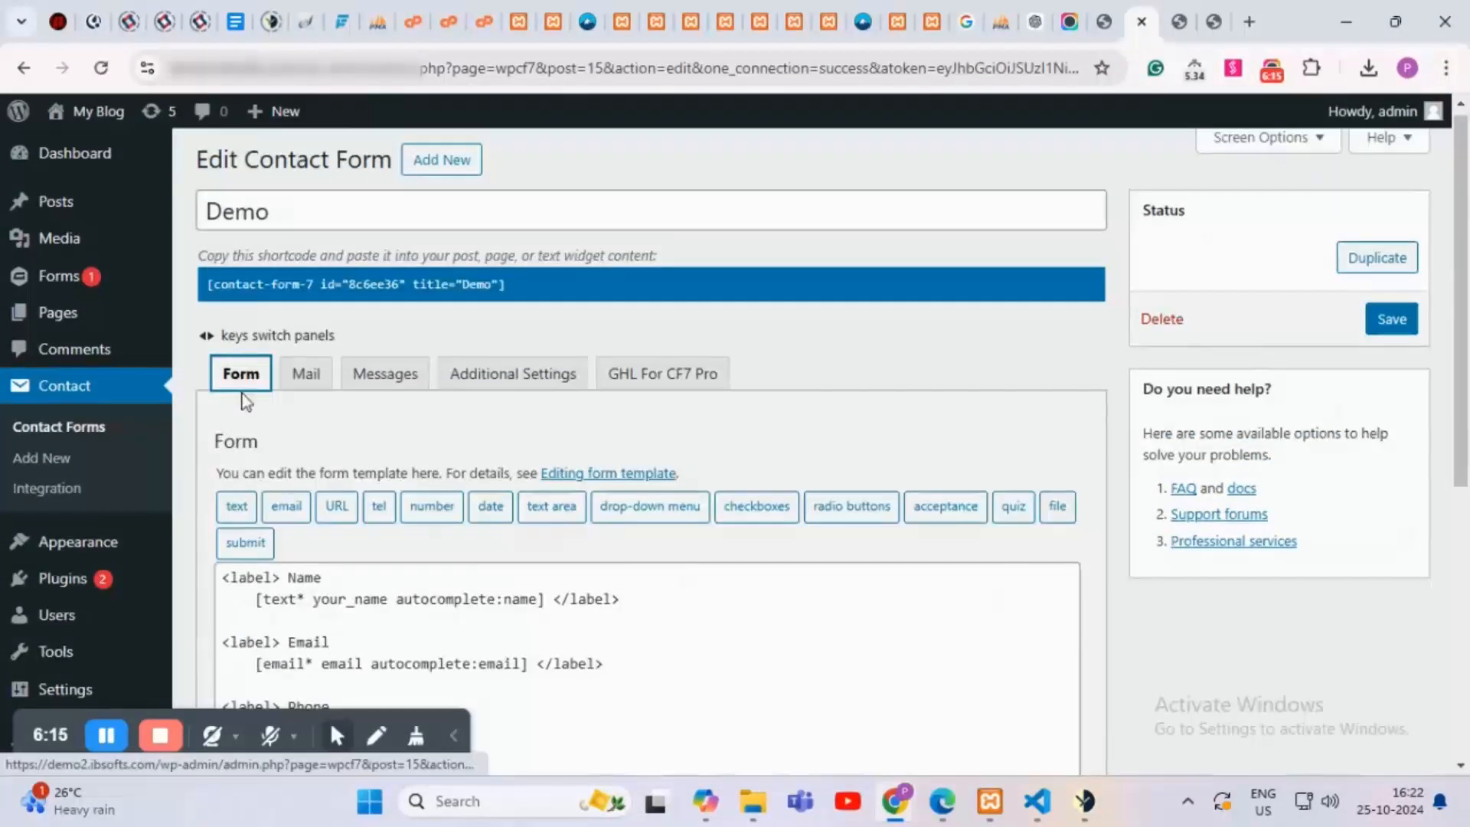
scroll(245, 400, "down", 5)
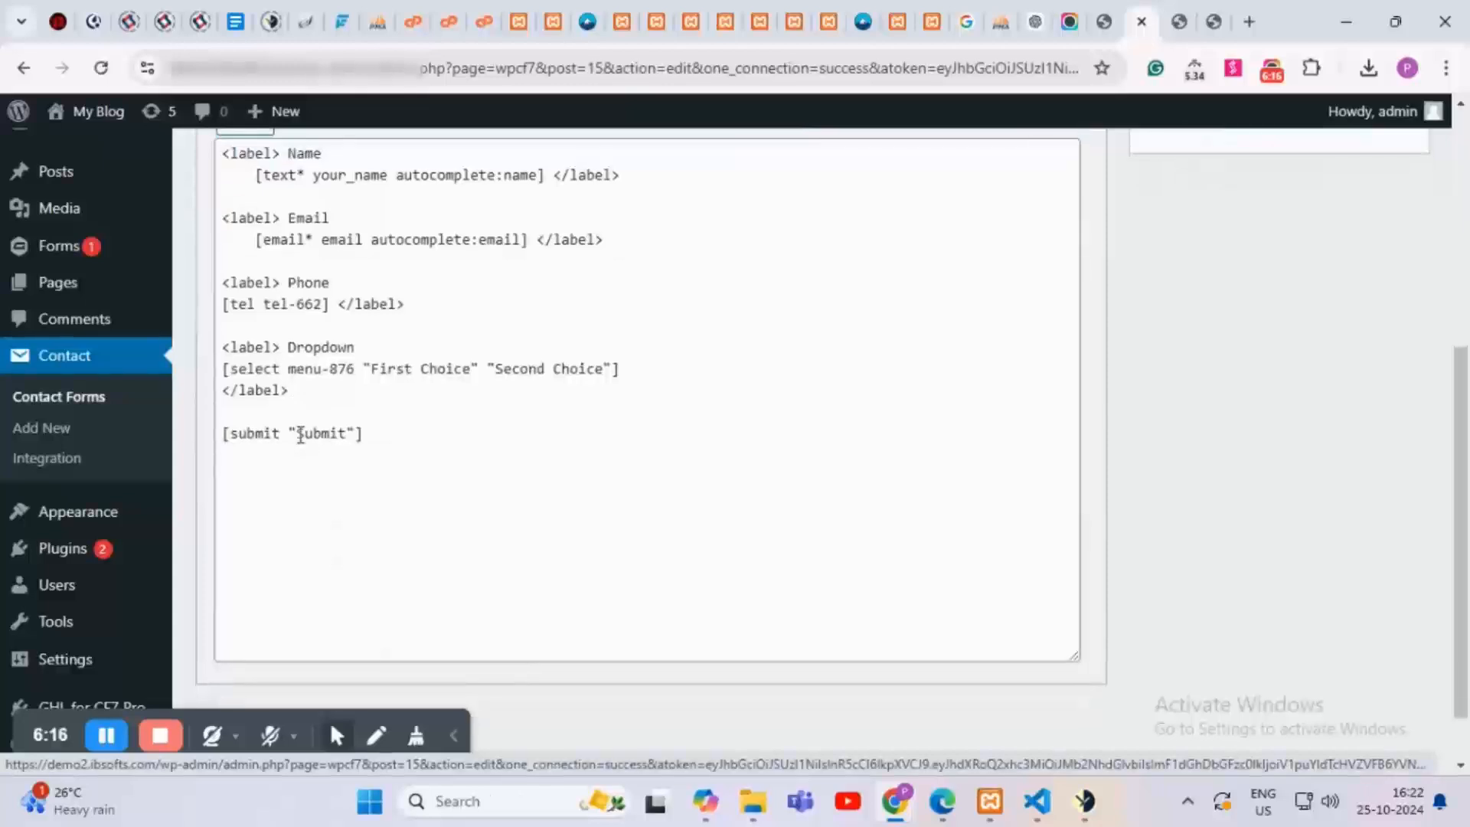
left_click(304, 399)
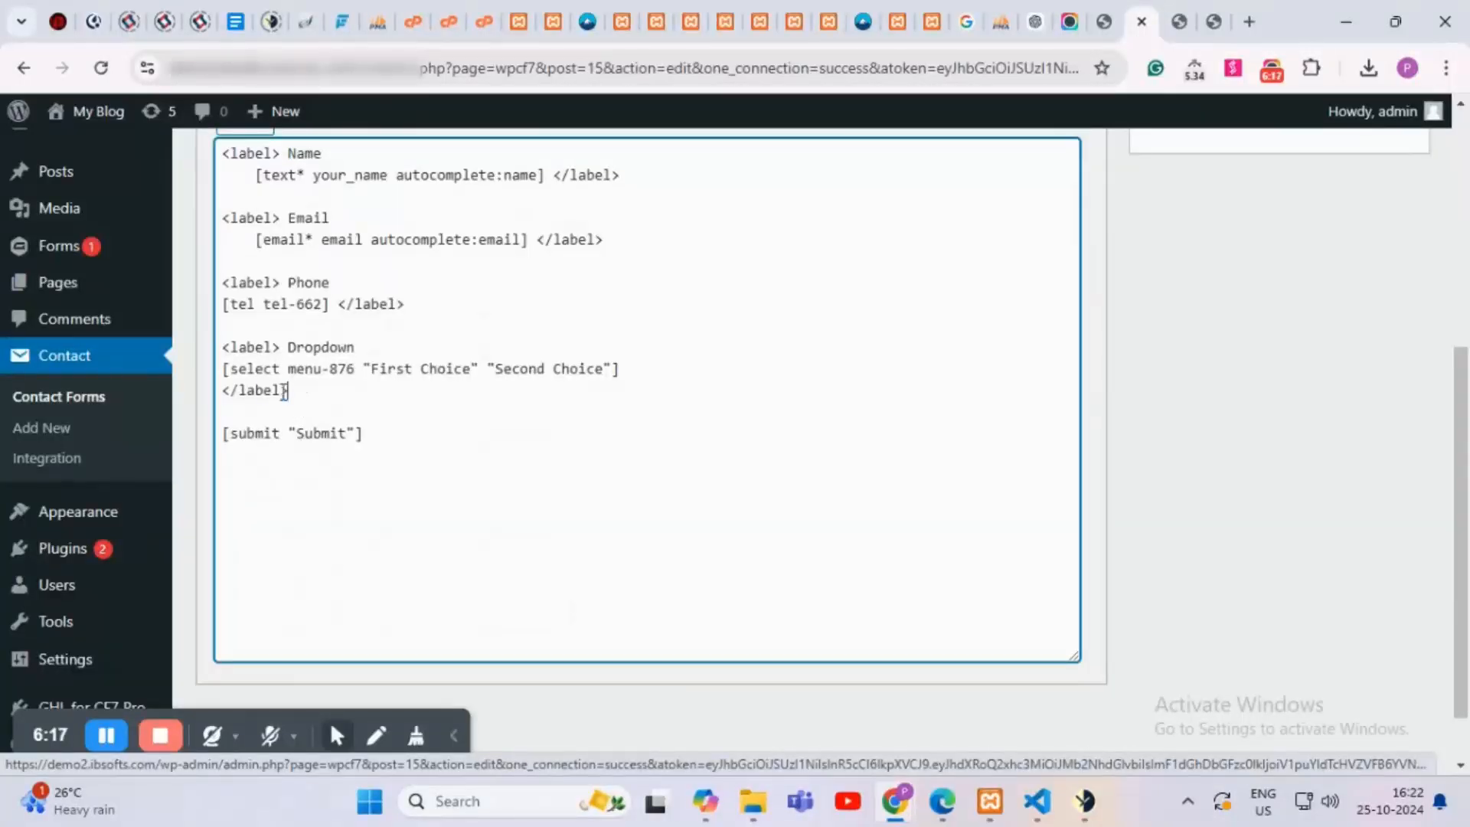
left_click_drag(285, 392, 221, 354)
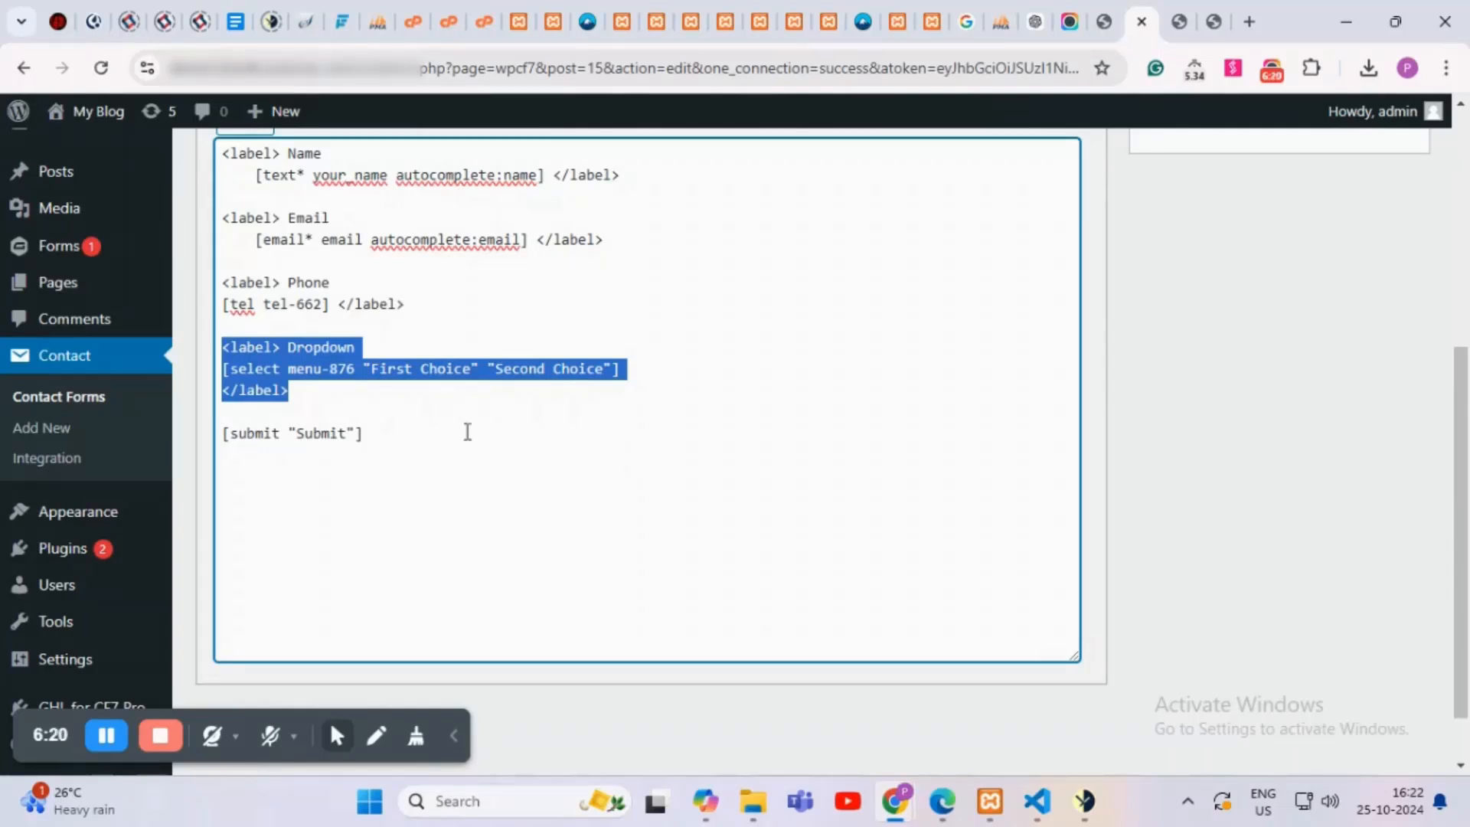
Step: Replace the Dropdown with a checkboxes tag offering options A and B
key("BackSpace")
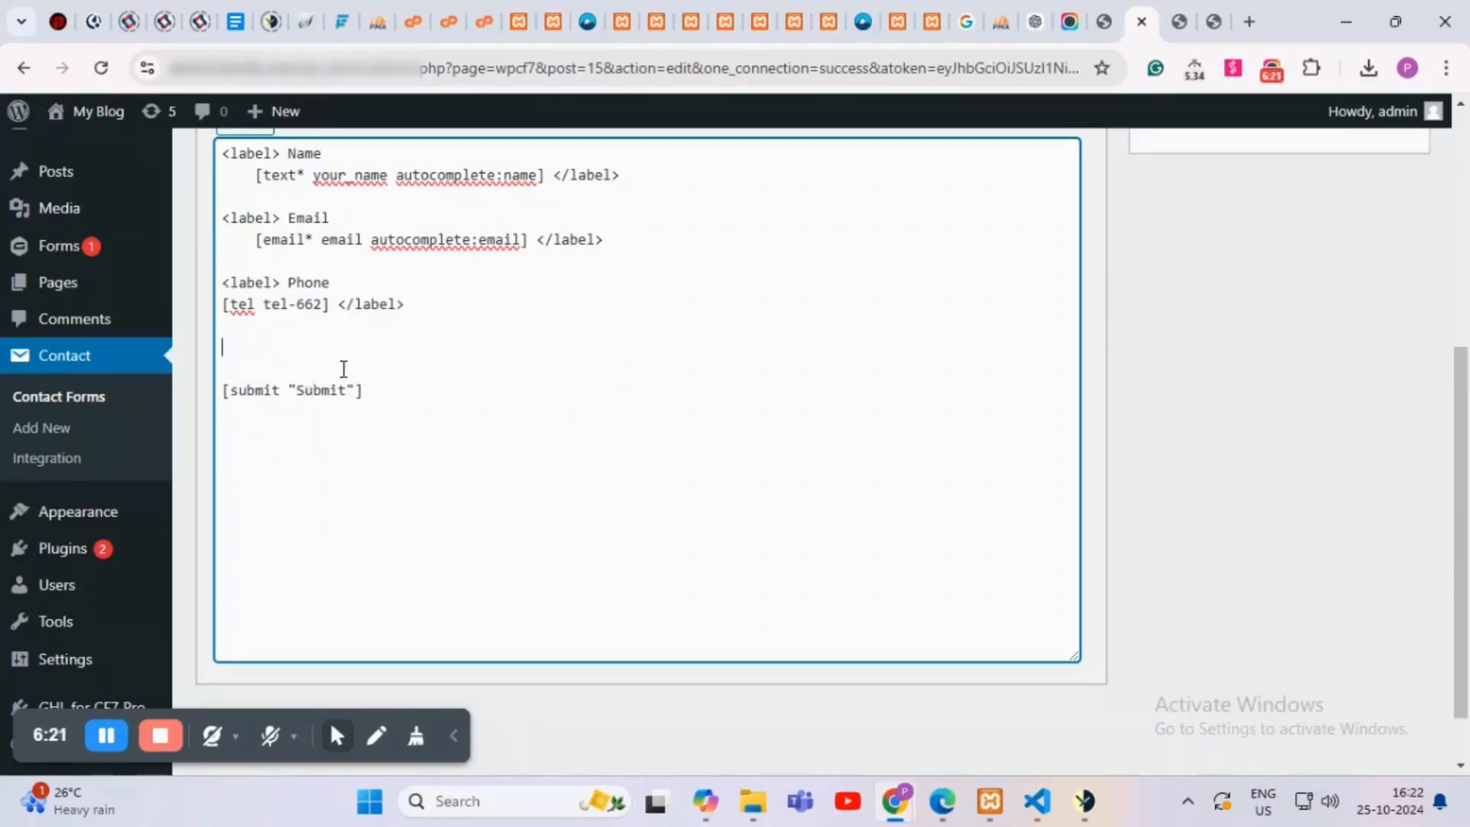
scroll(337, 371, "up", 3)
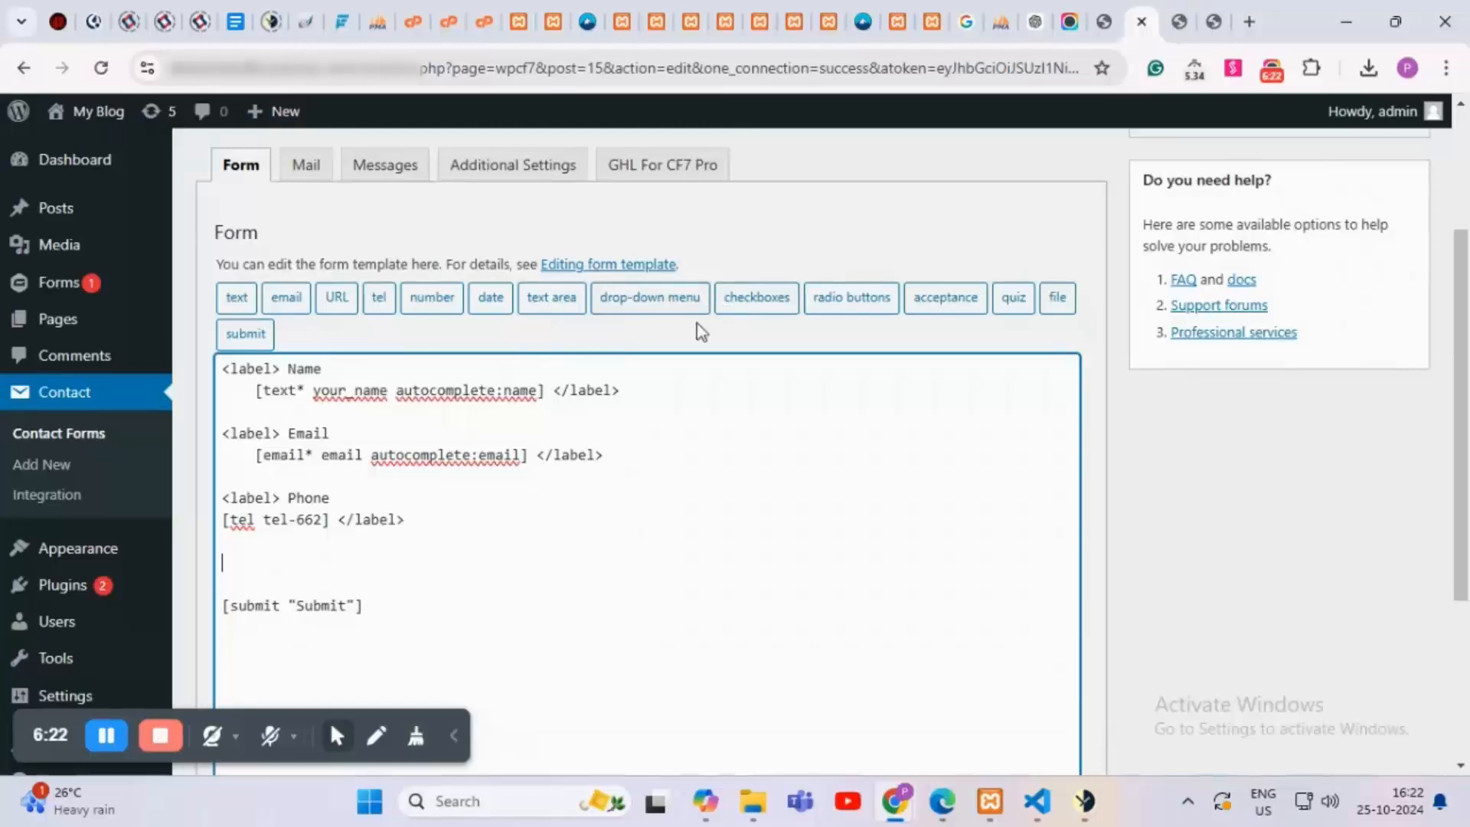
left_click(753, 309)
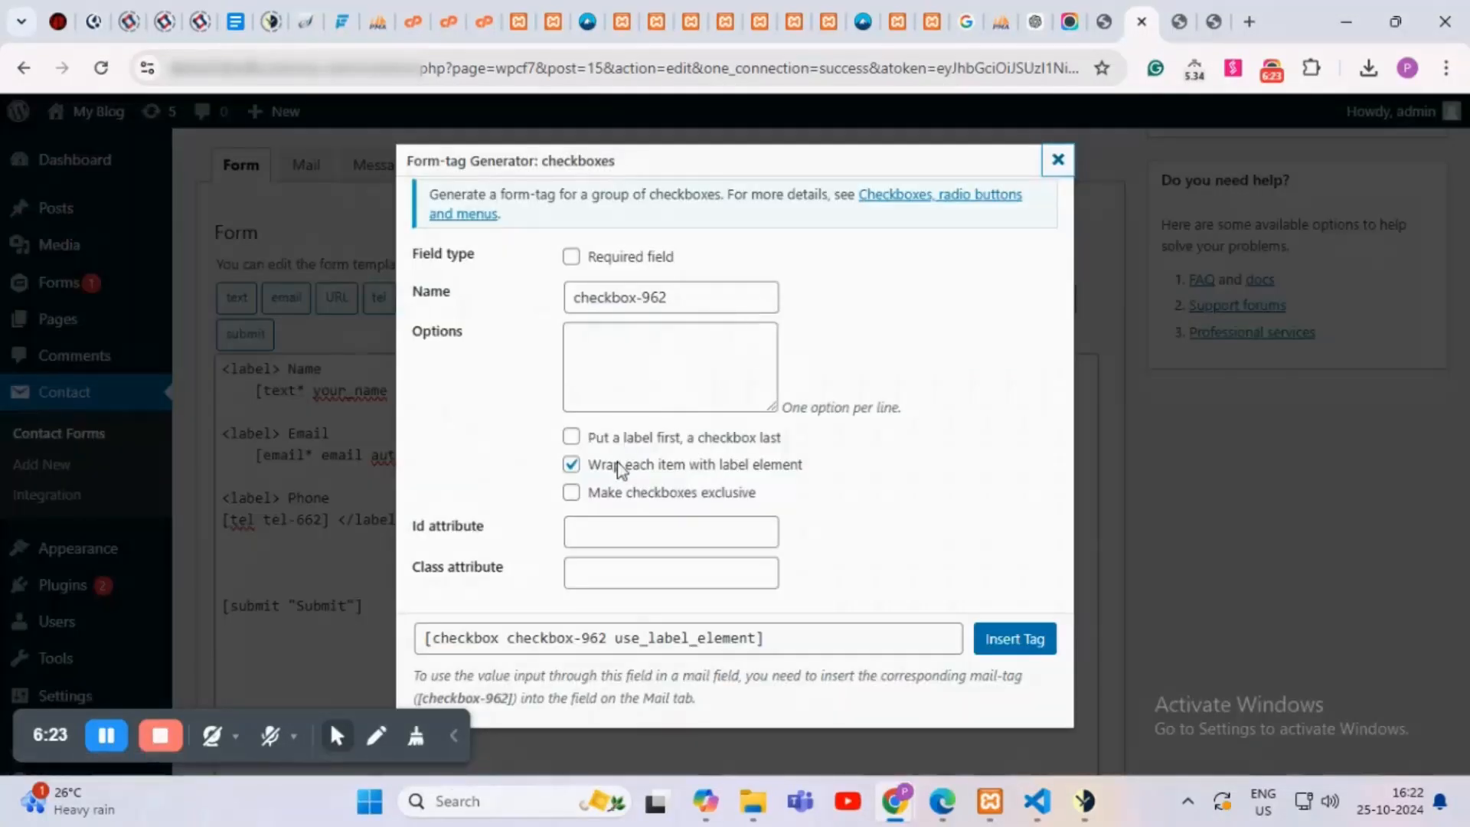
left_click(610, 344)
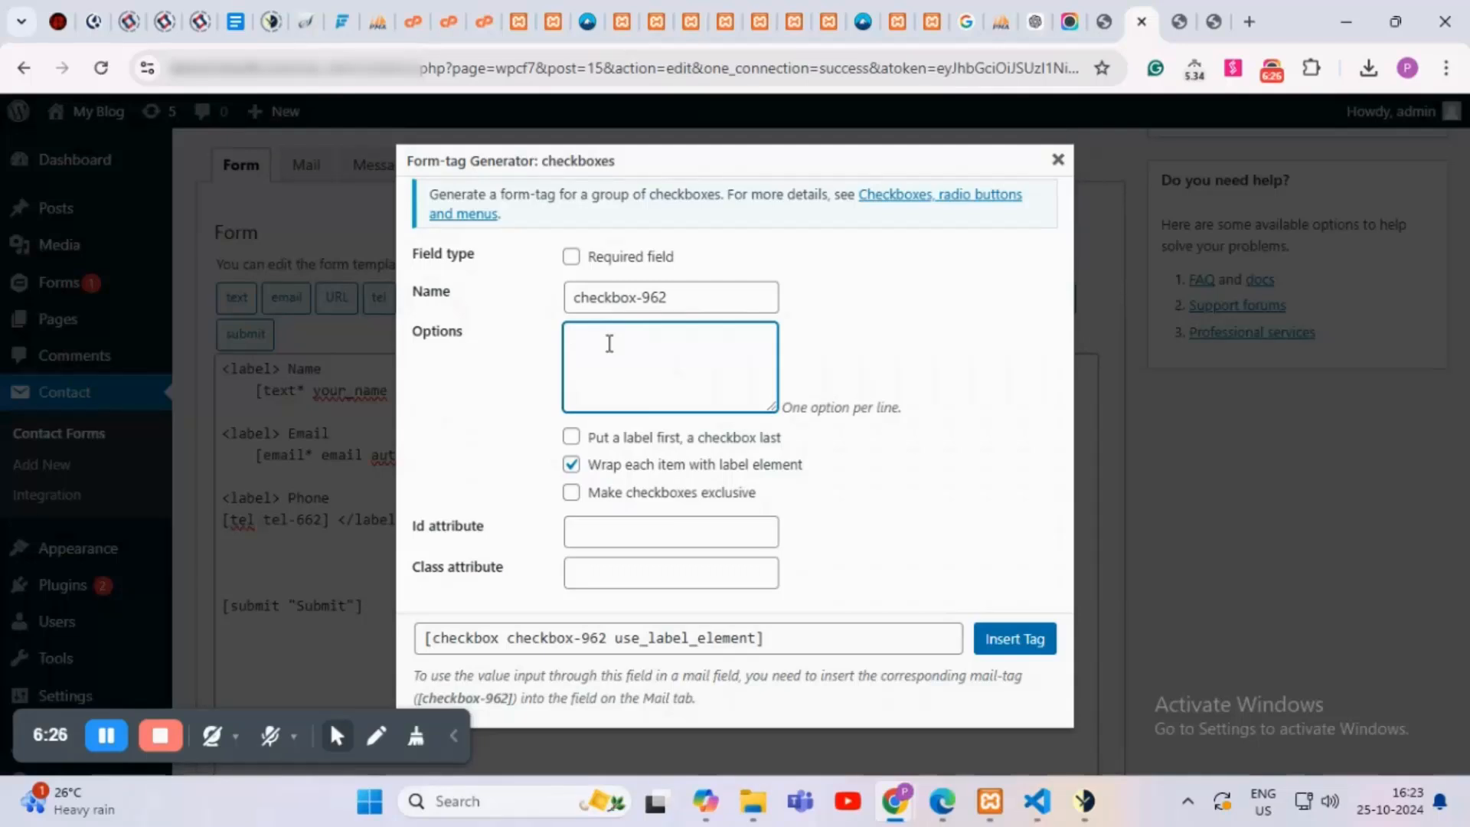
type("A")
key("Return")
type("B")
left_click(915, 481)
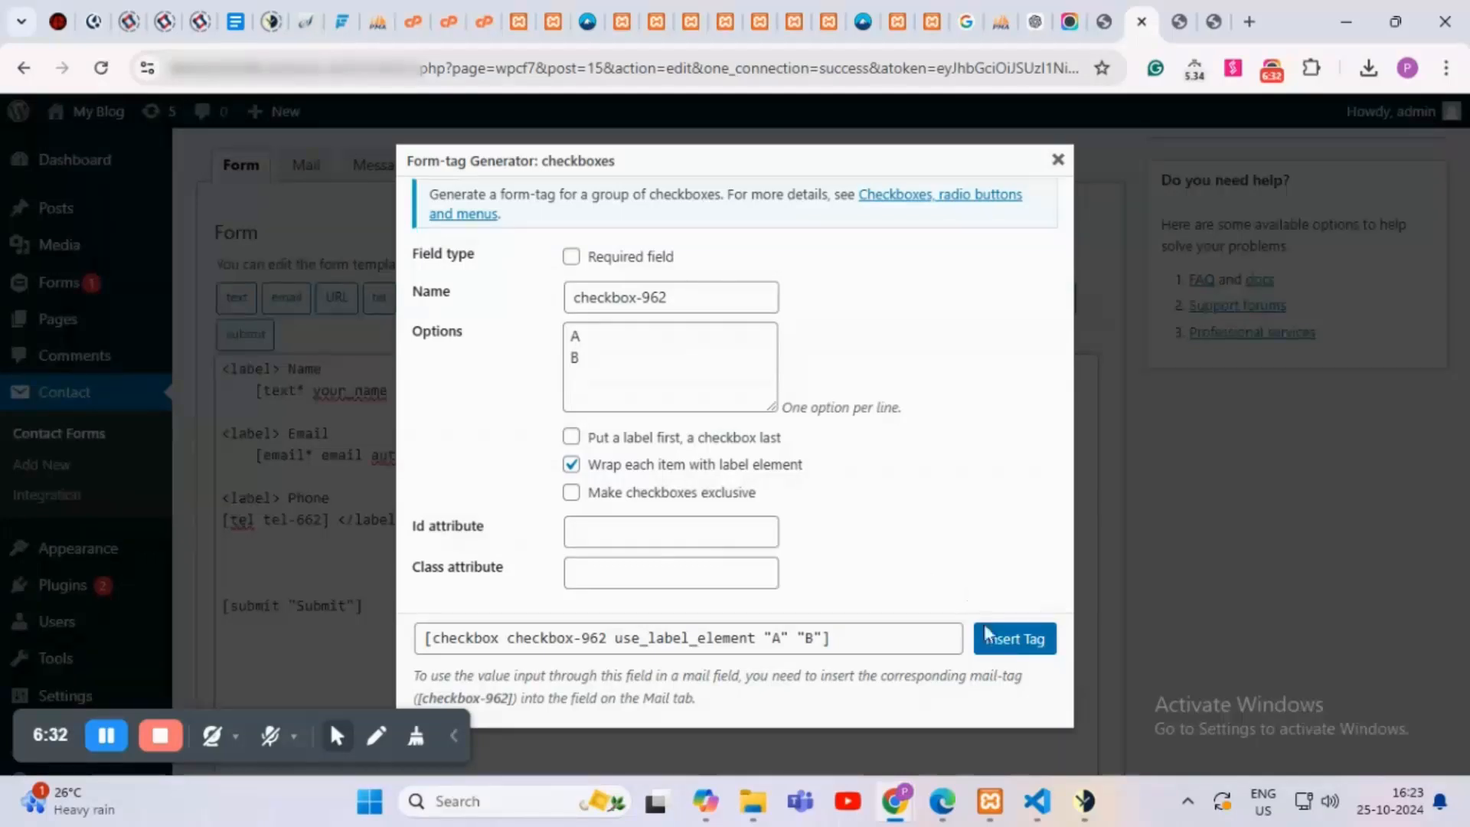
left_click(1019, 643)
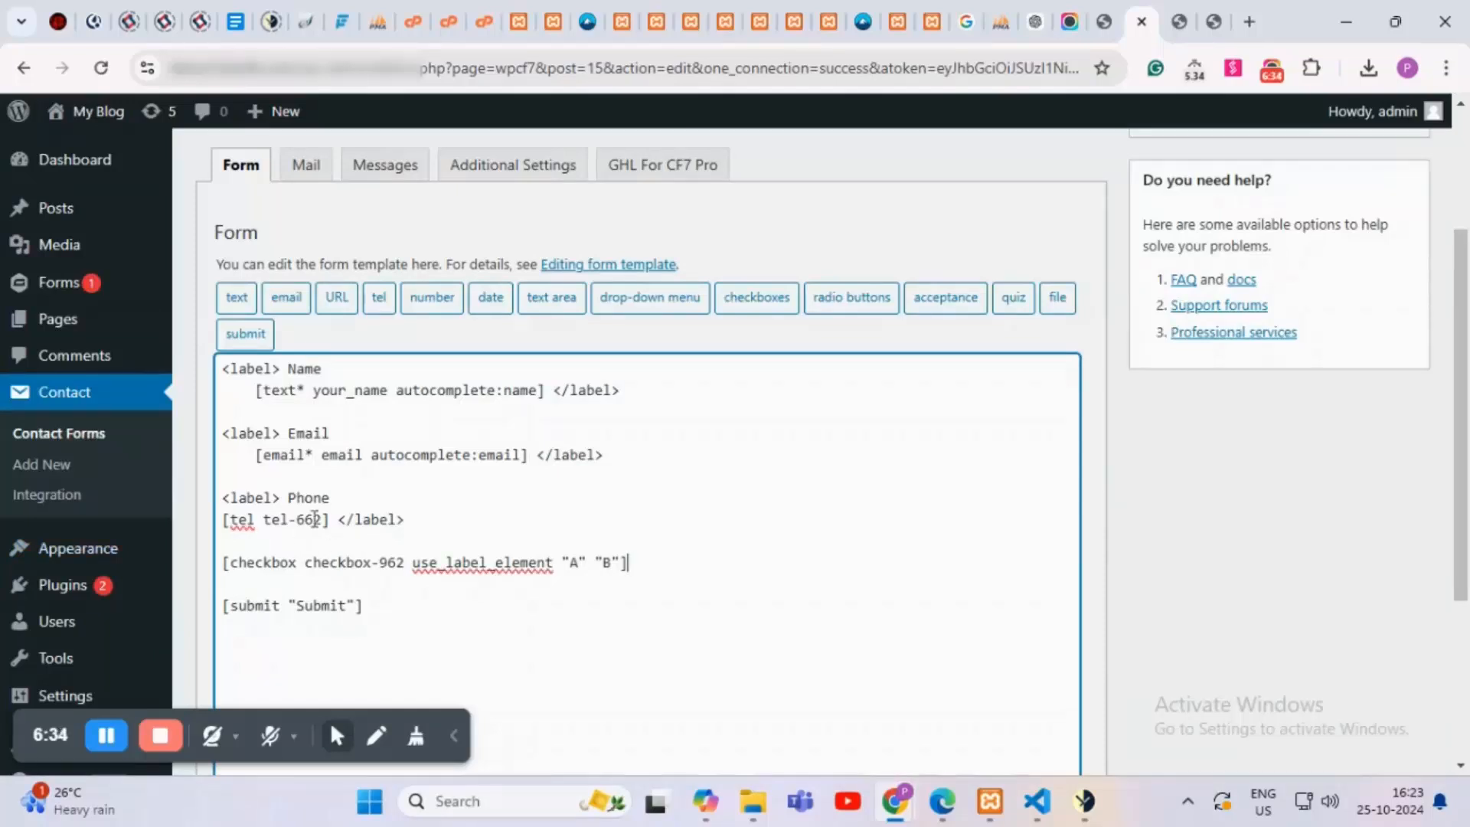
Step: Check the checkbox line sits below Phone and save the Demo form
left_click_drag(338, 498, 233, 498)
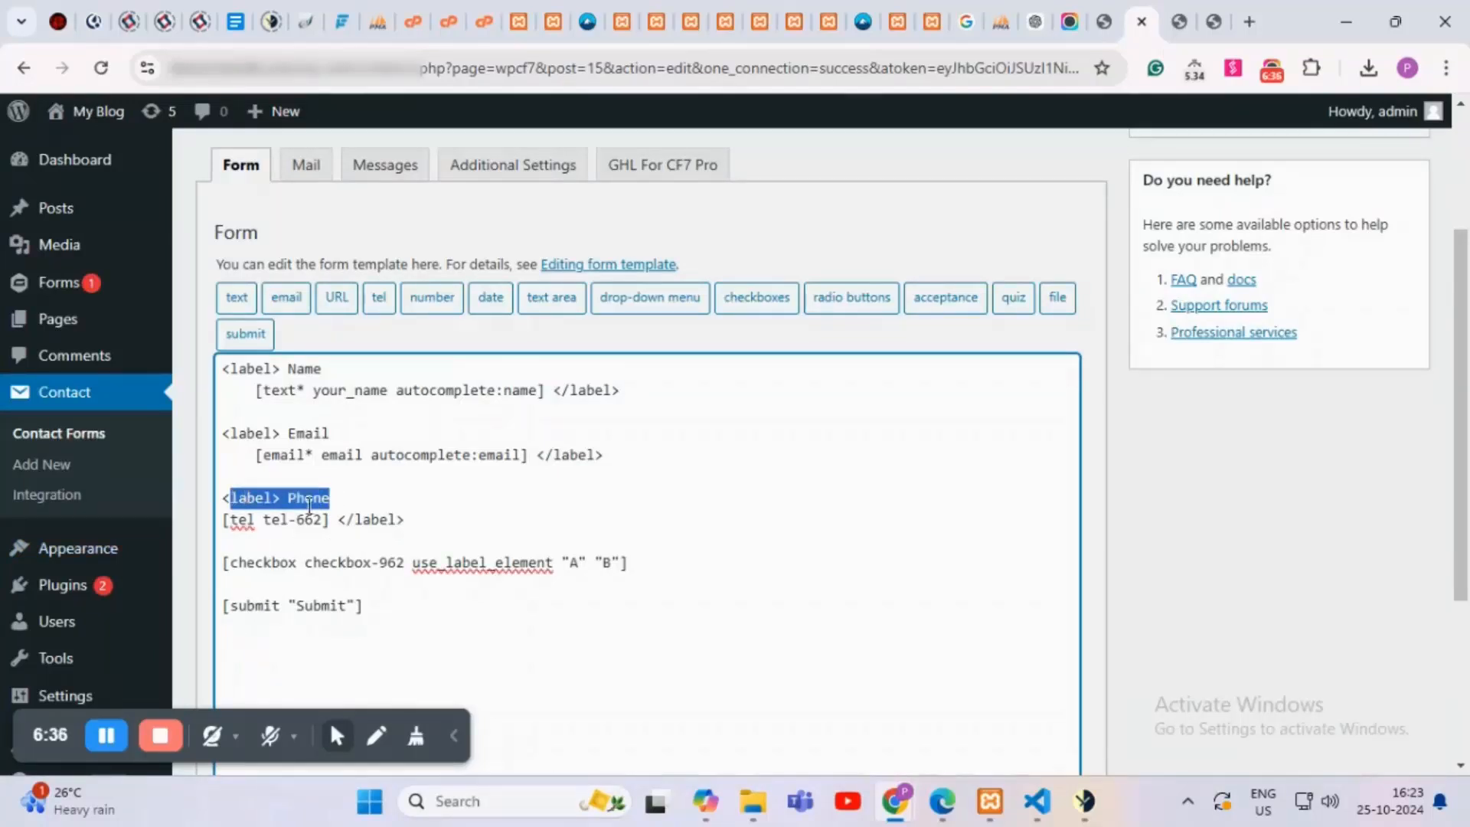
left_click(353, 501)
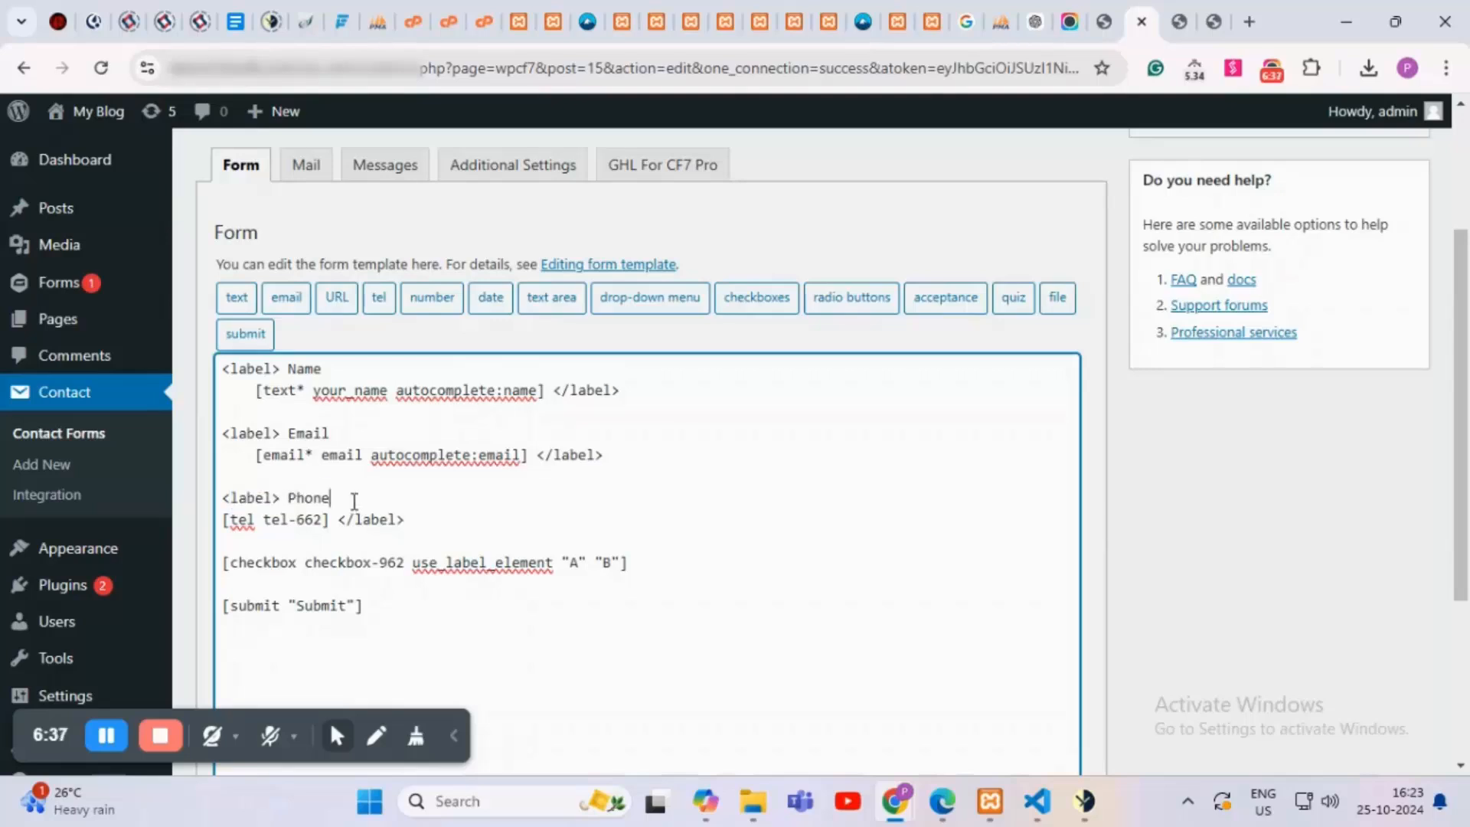
left_click(339, 548)
scroll(584, 543, "down", 1)
scroll(584, 544, "down", 2)
scroll(590, 574, "up", 5)
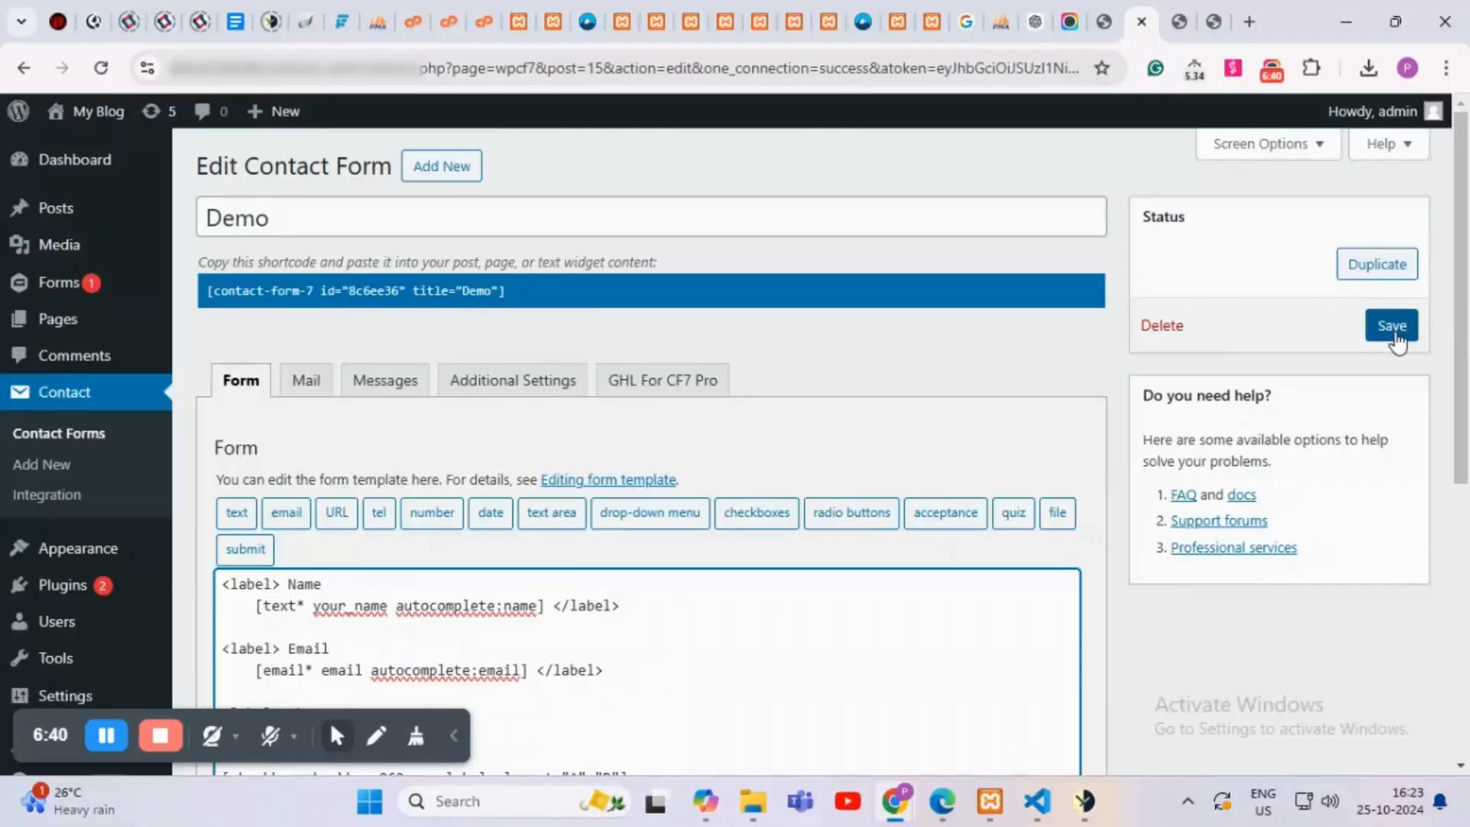
left_click(1392, 326)
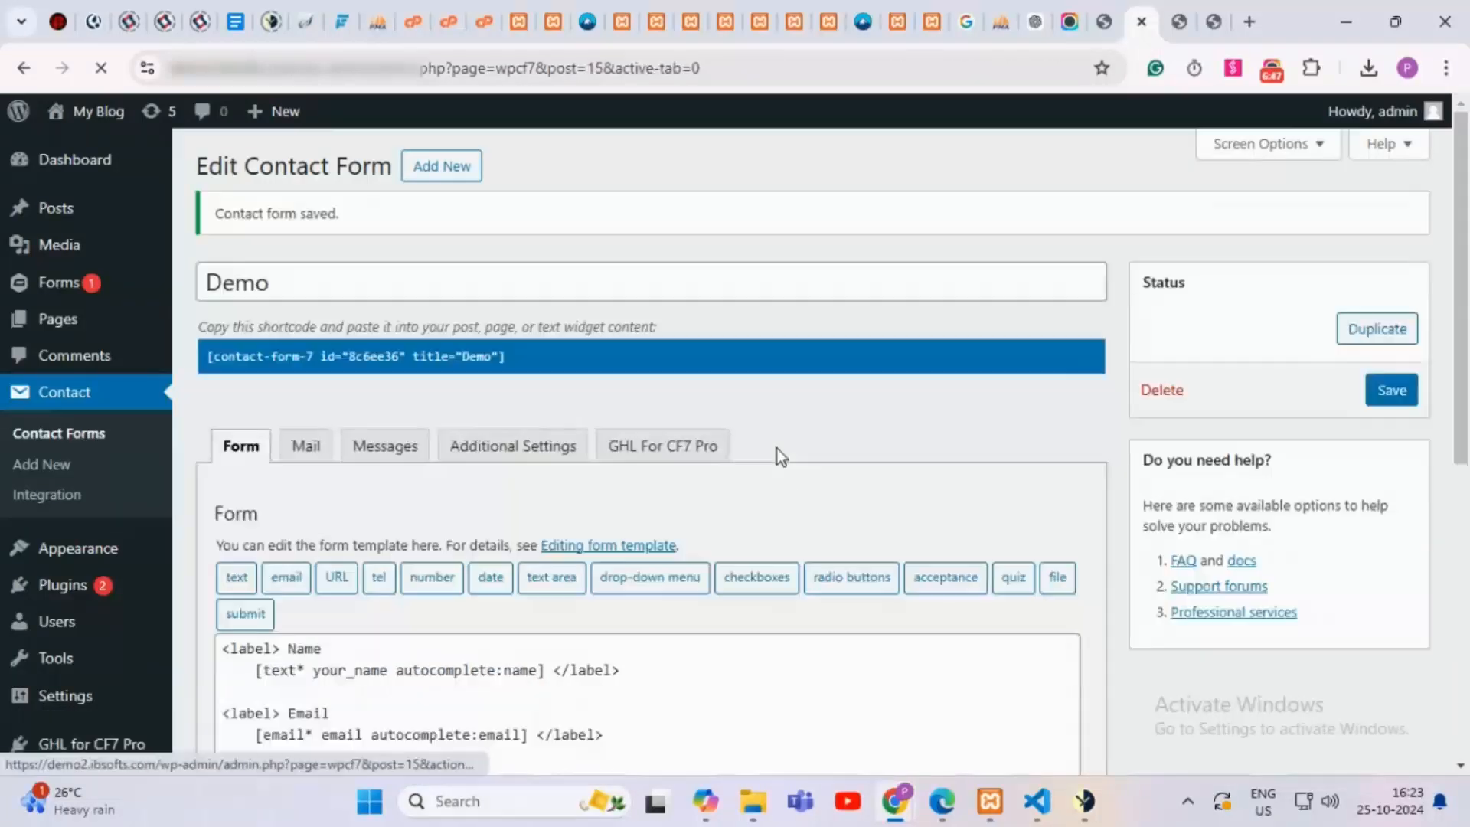
Step: Select the checkbox-962 field name in the saved template and copy it
scroll(778, 448, "down", 4)
scroll(778, 442, "down", 2)
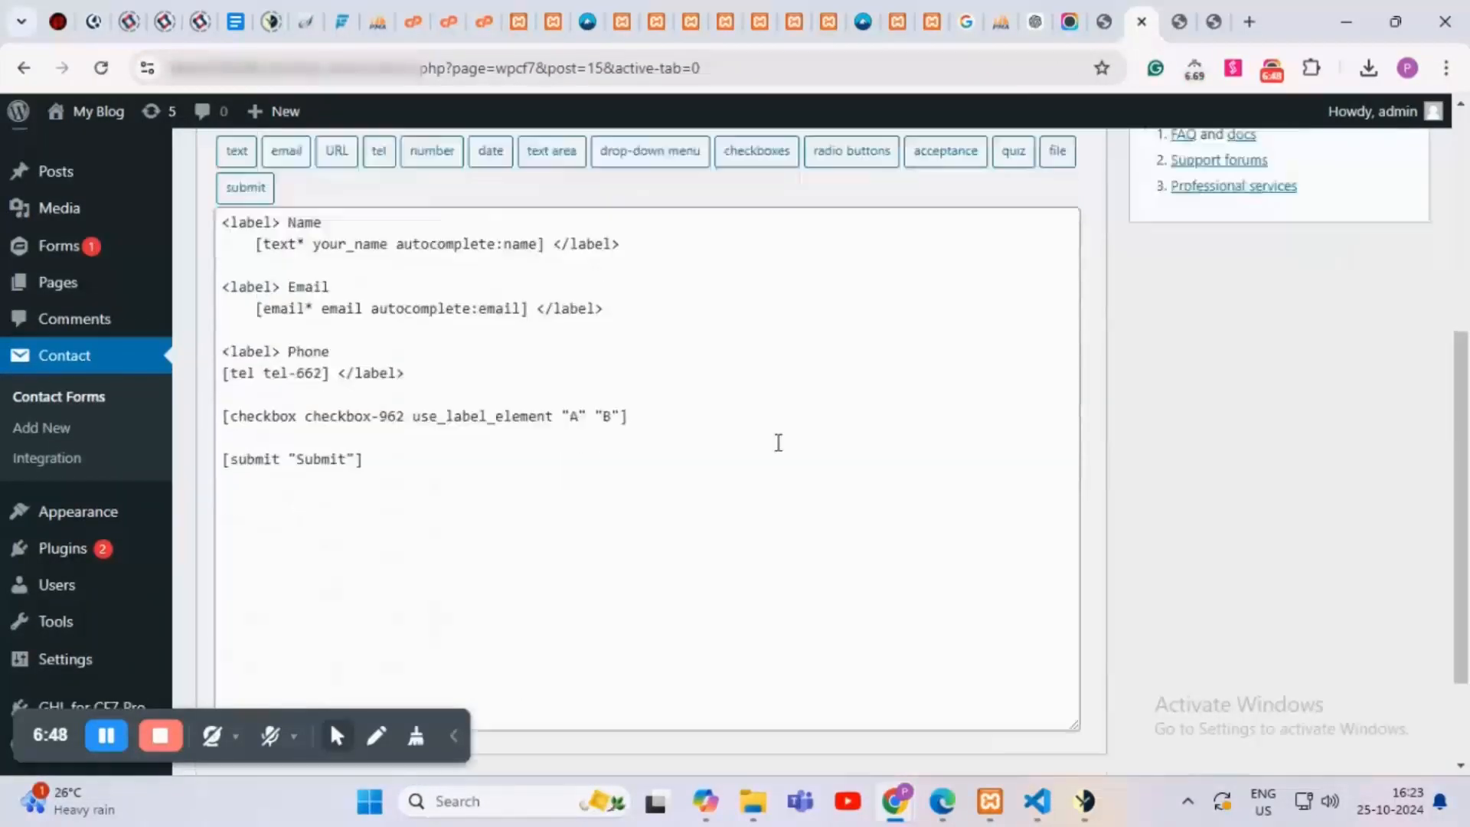
scroll(610, 463, "up", 1)
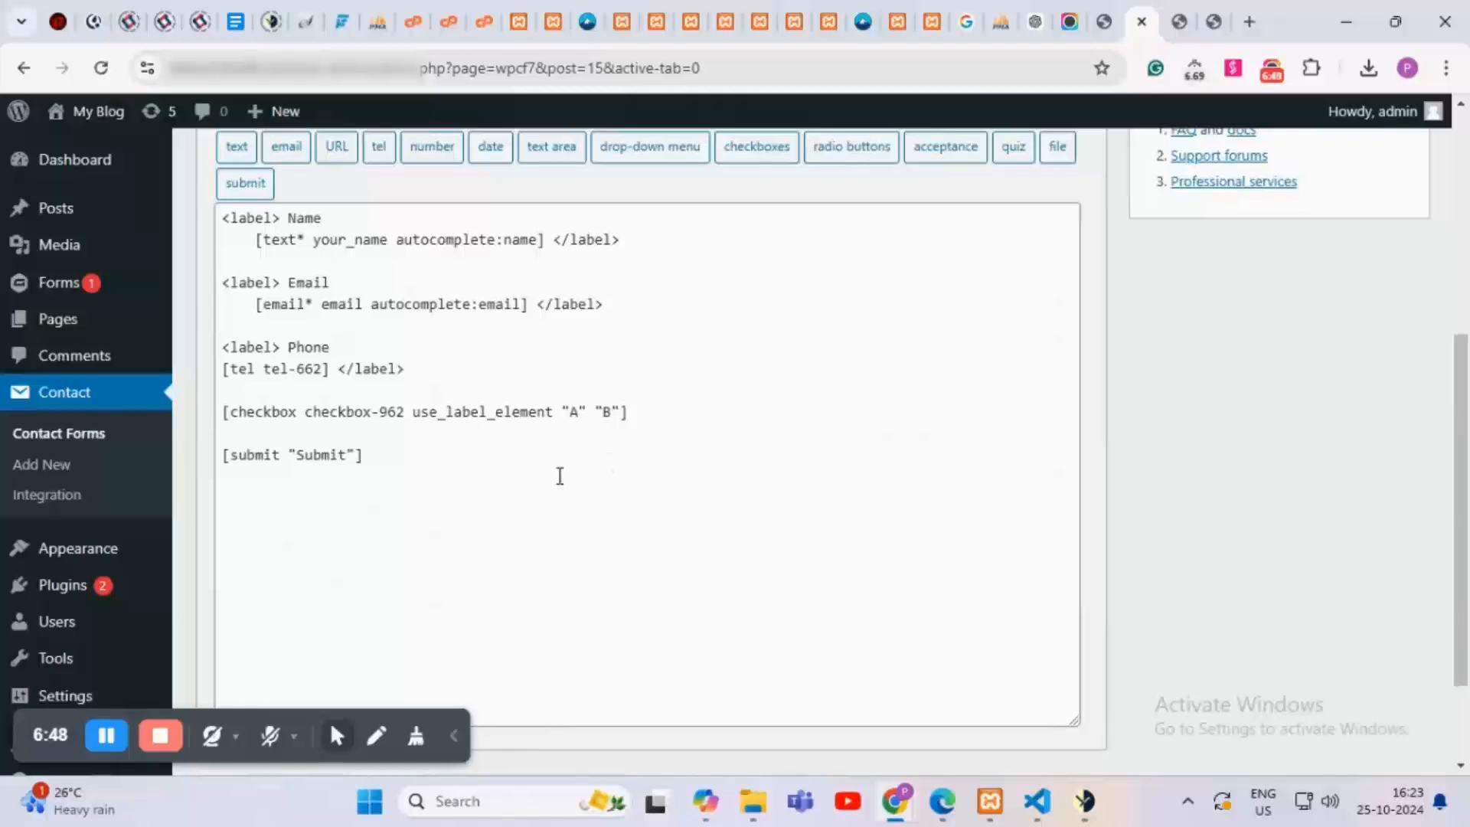
left_click(406, 411)
left_click_drag(406, 411, 304, 413)
key("ctrl+c")
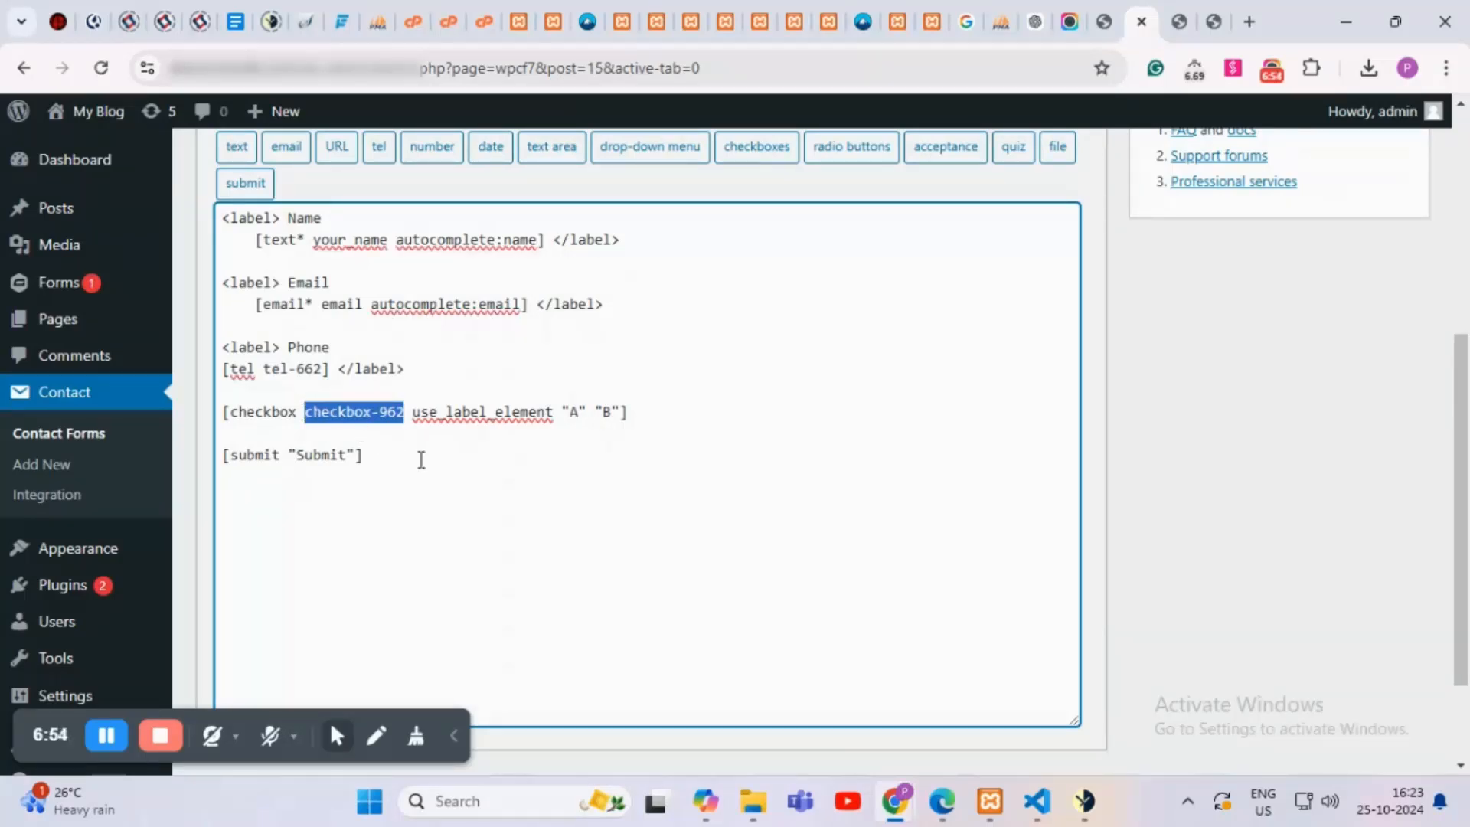
scroll(371, 462, "up", 5)
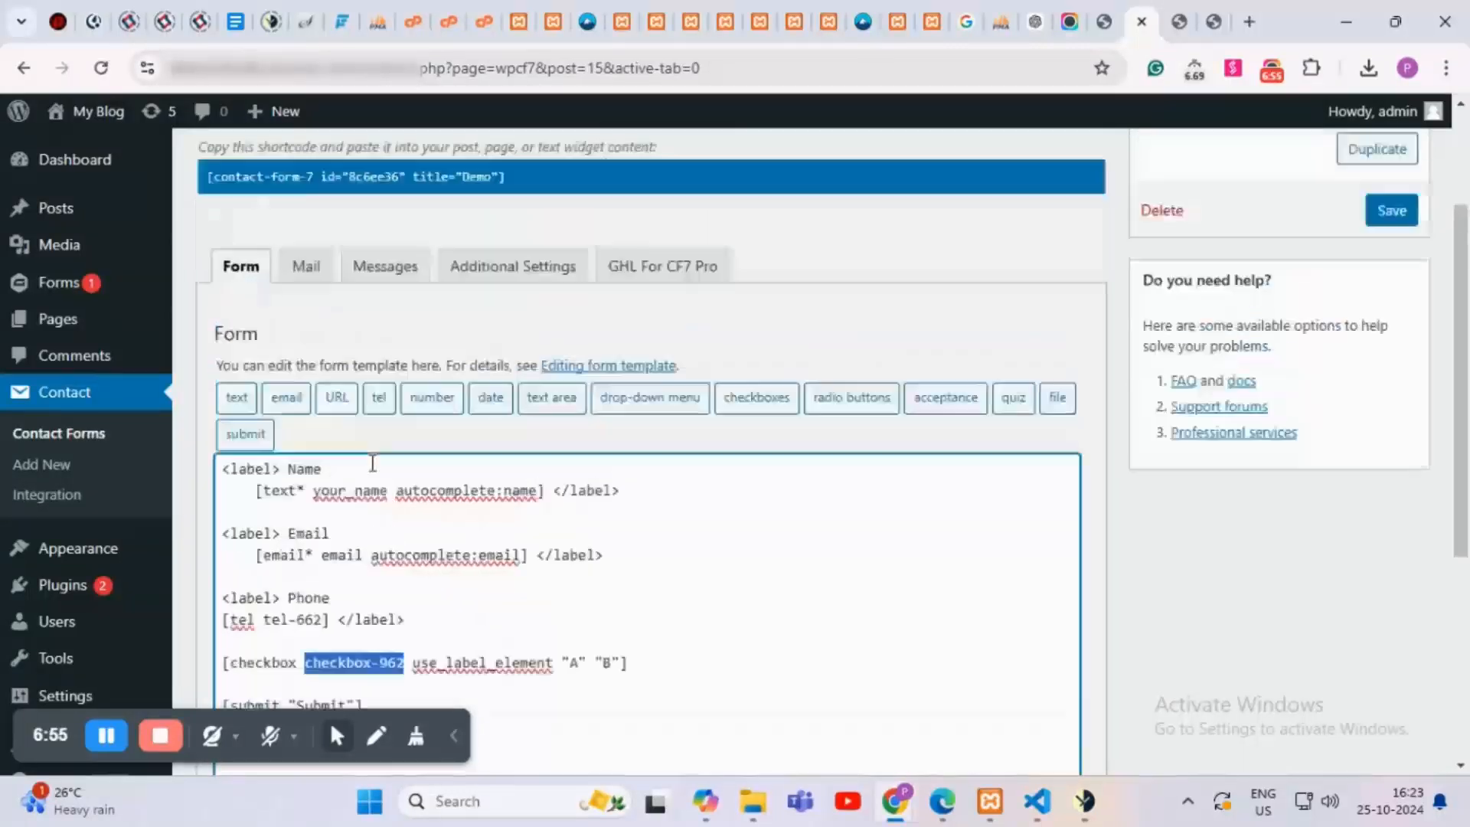
scroll(384, 462, "down", 4)
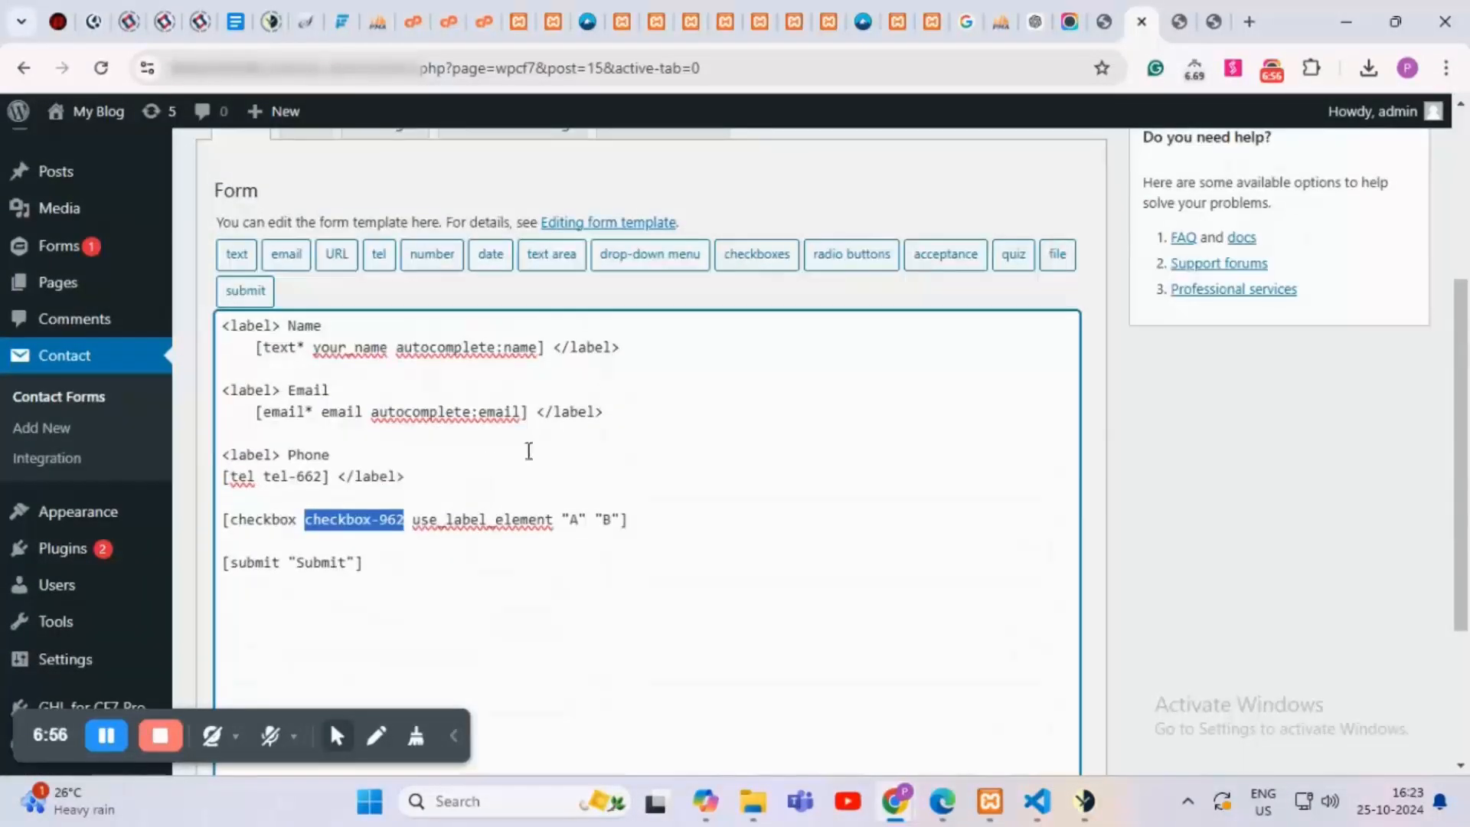
scroll(620, 367, "up", 2)
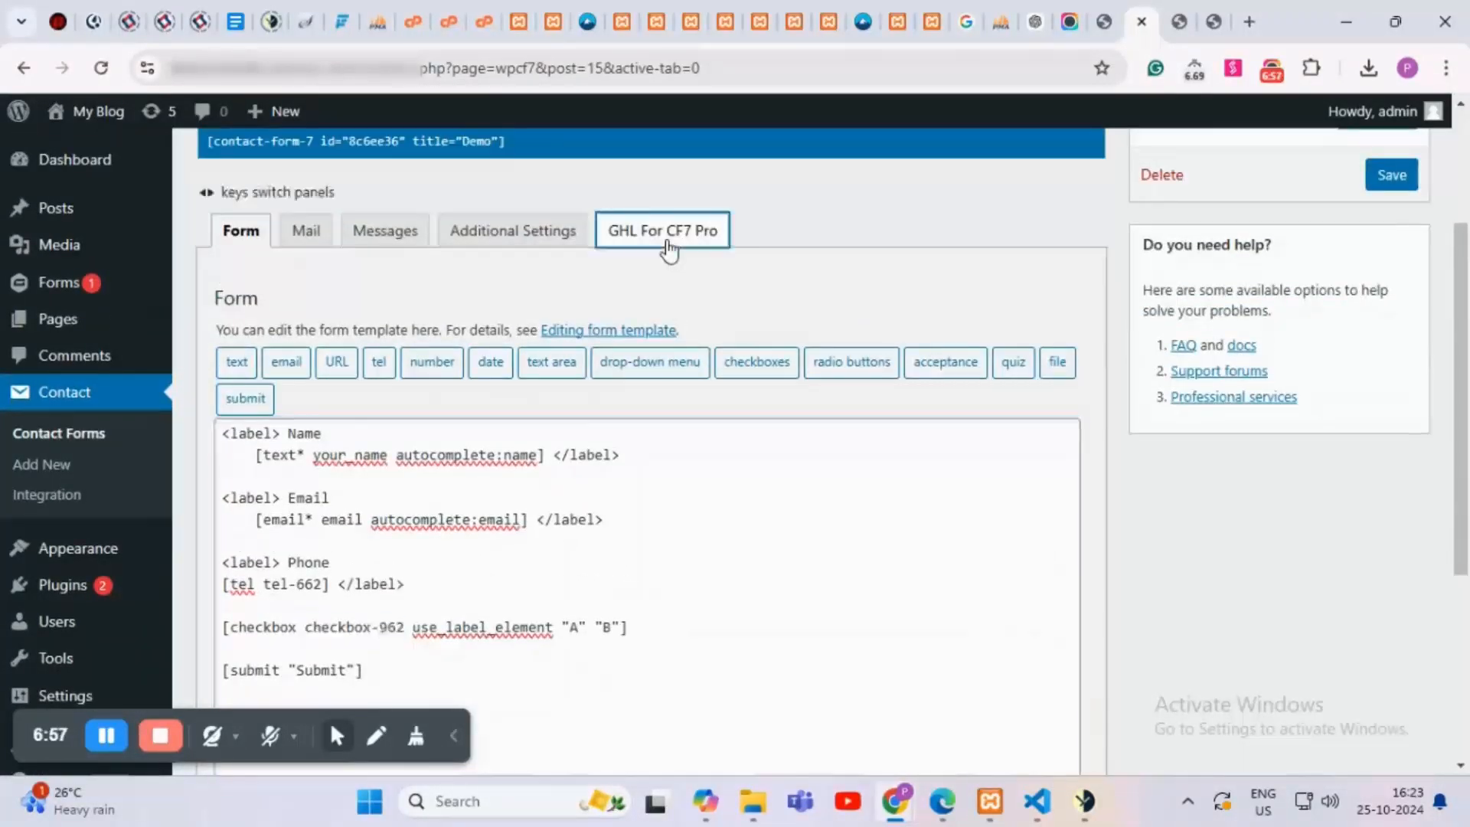
Step: Map the Checkbox Fields custom field to checkbox-962 in the GoHighLevel settings
left_click(674, 239)
scroll(735, 417, "down", 2)
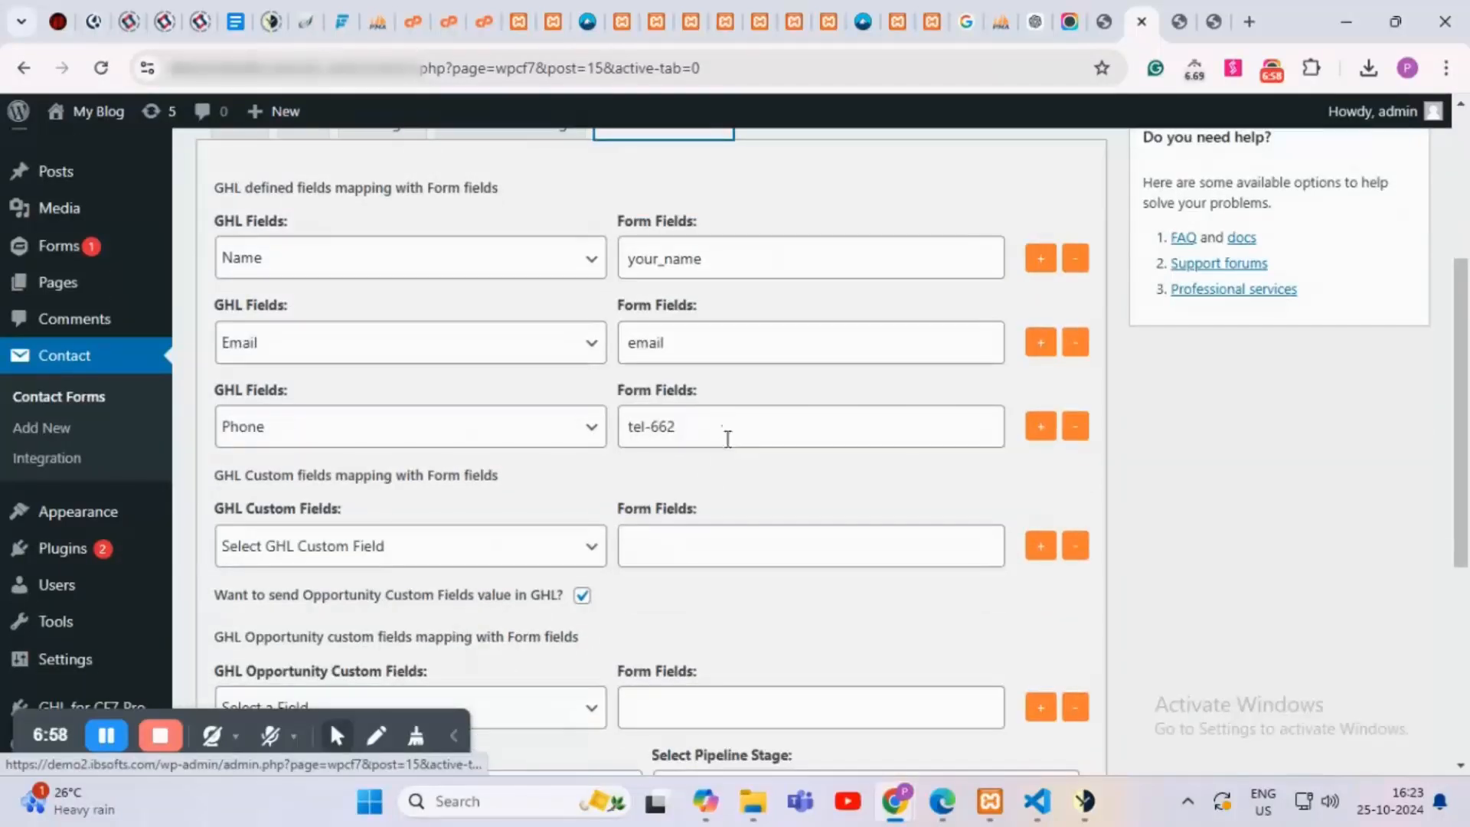
left_click(362, 546)
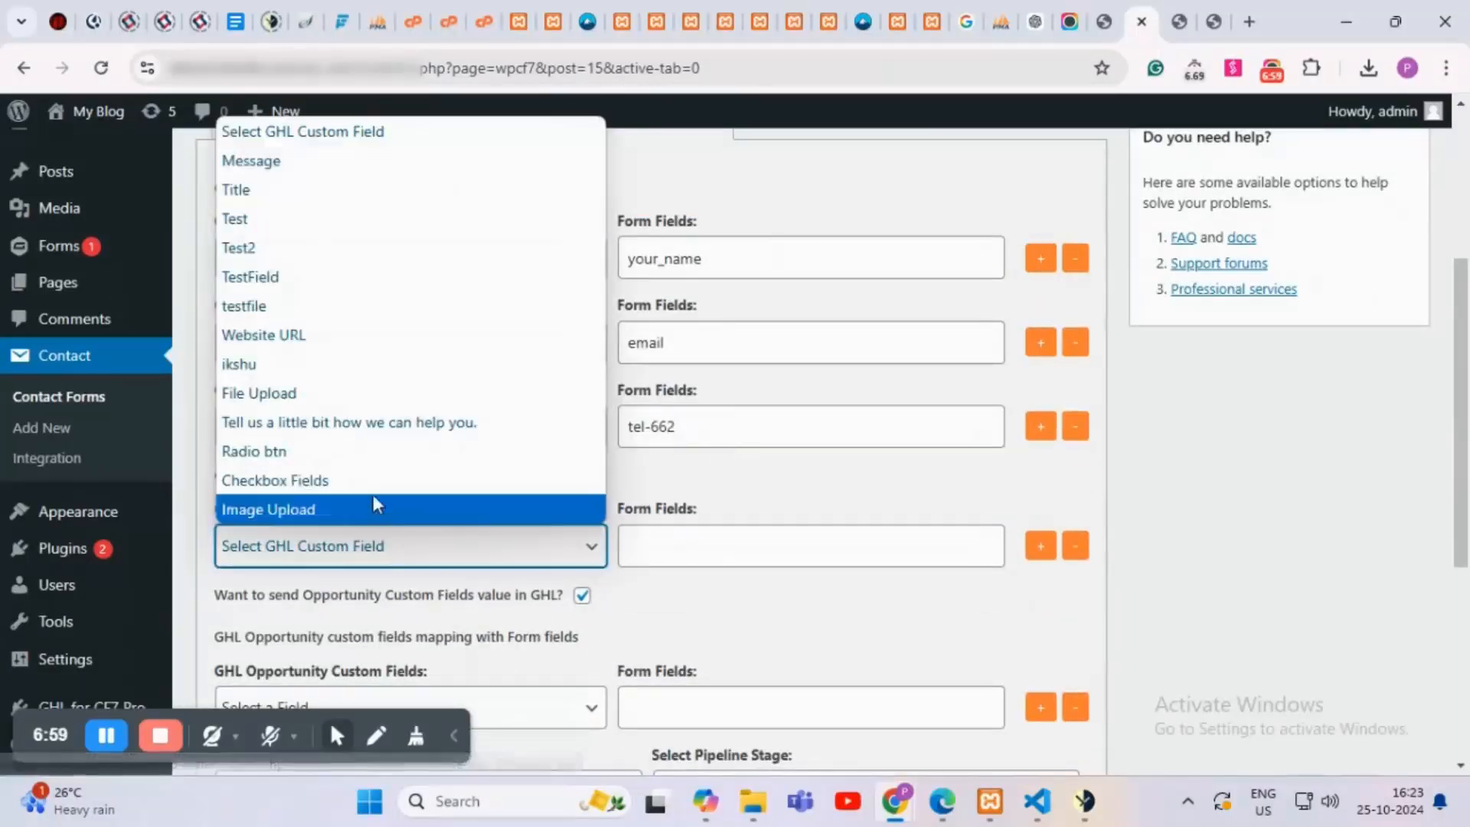
left_click(304, 482)
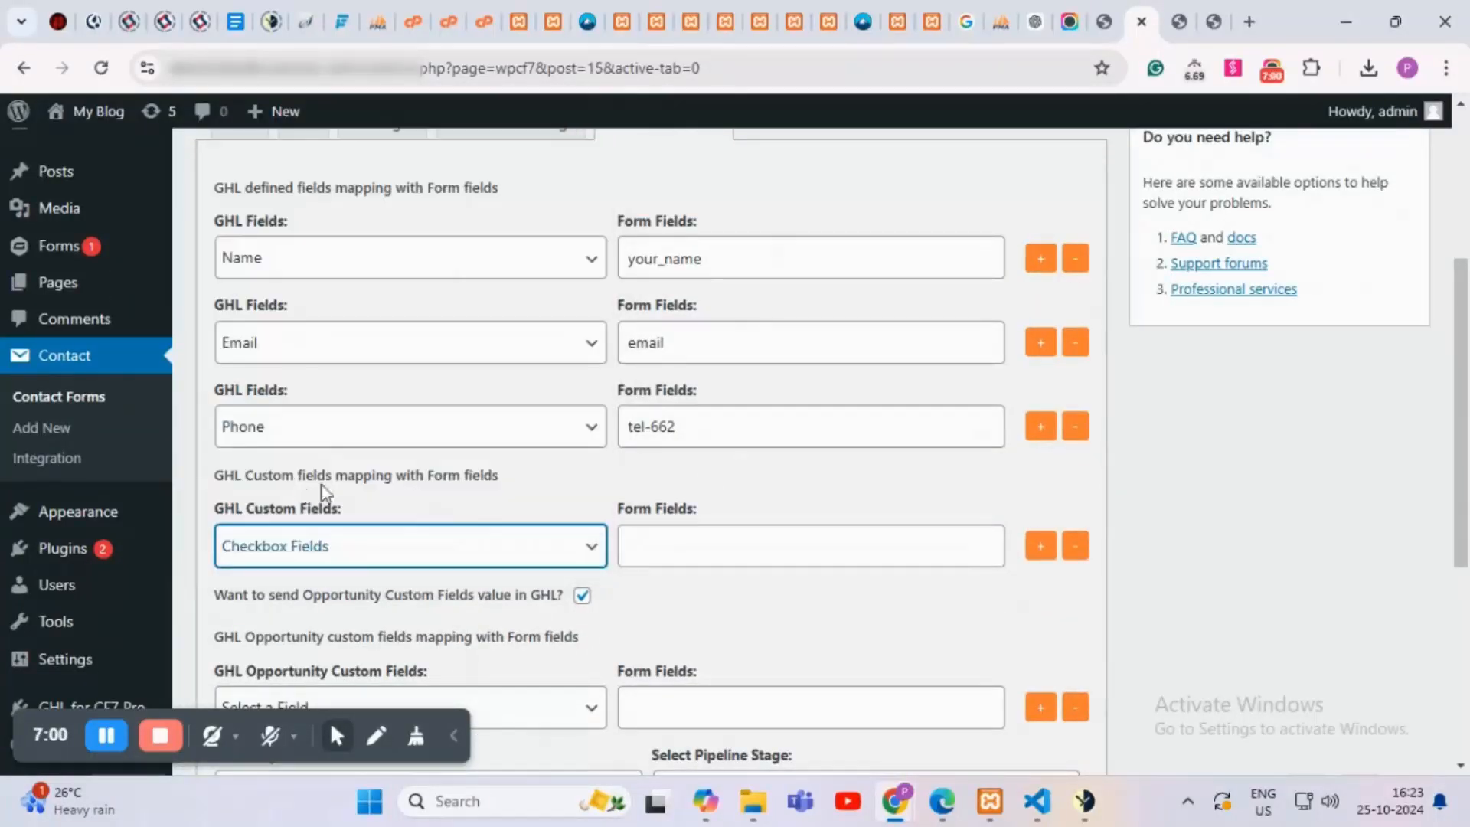
left_click(755, 537)
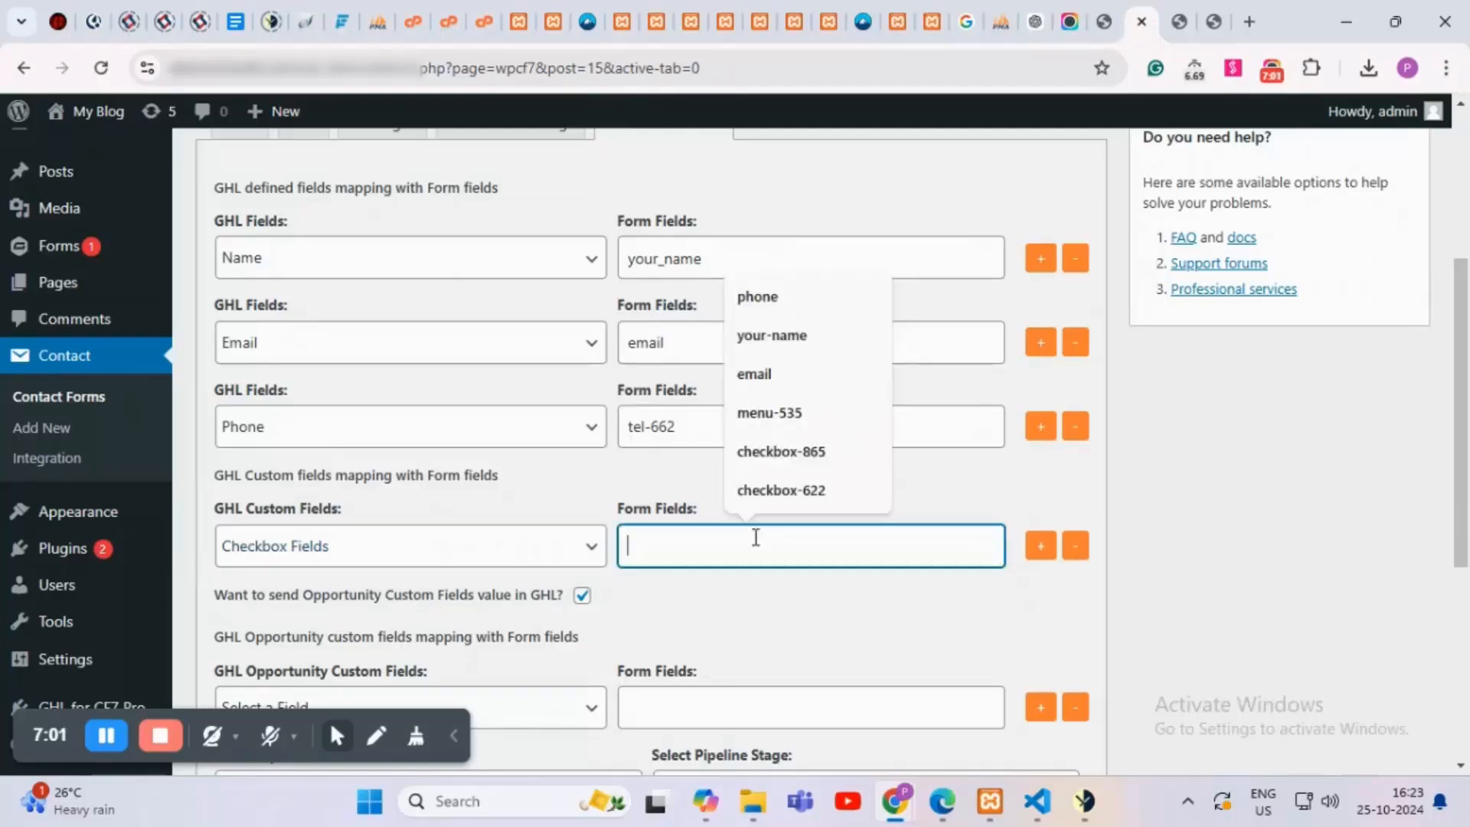
key("ctrl+v")
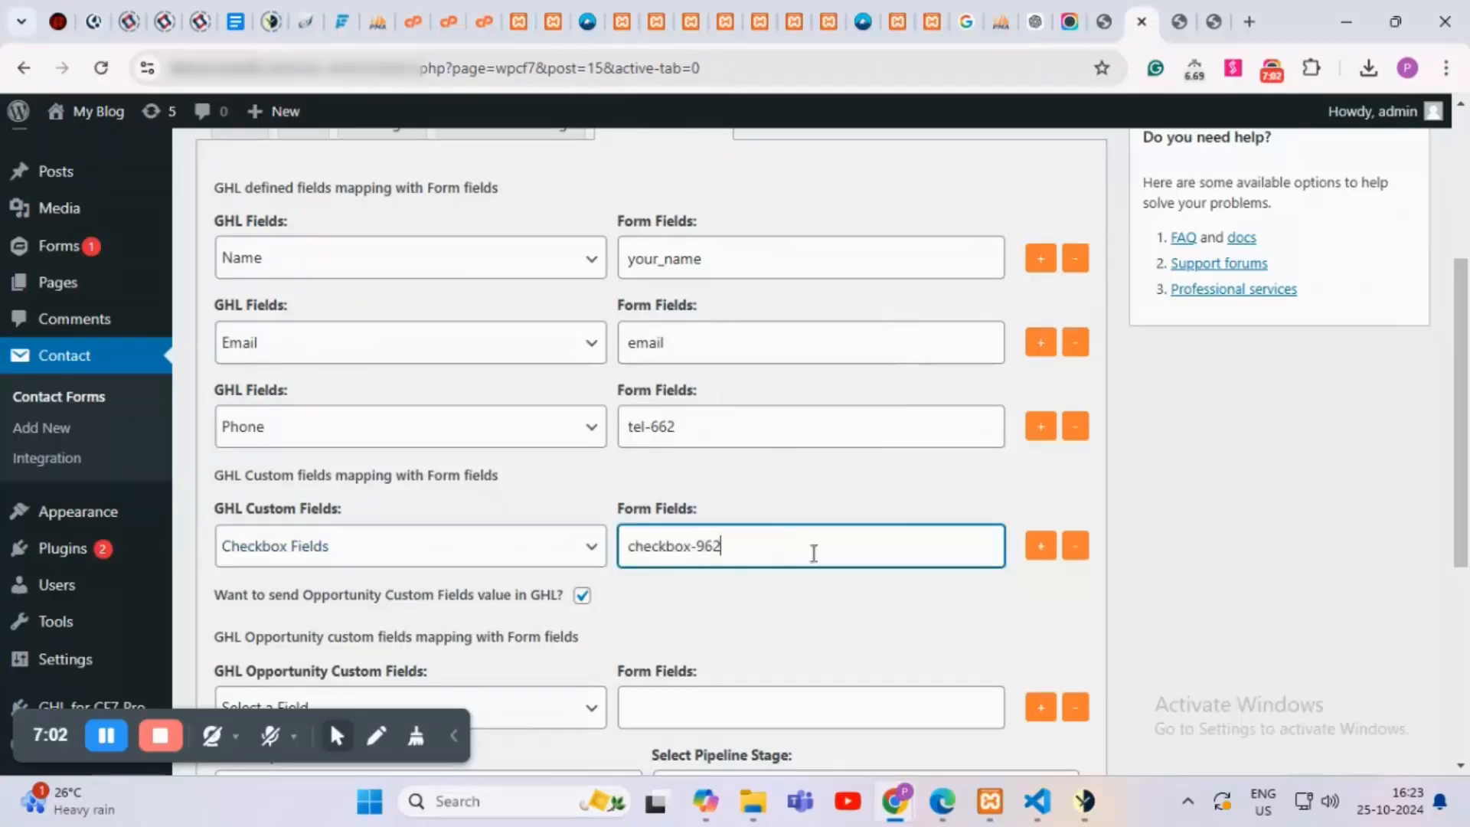
Step: Choose Test OPP as the opportunity custom field and copy 'email' into its form field
scroll(728, 589, "down", 3)
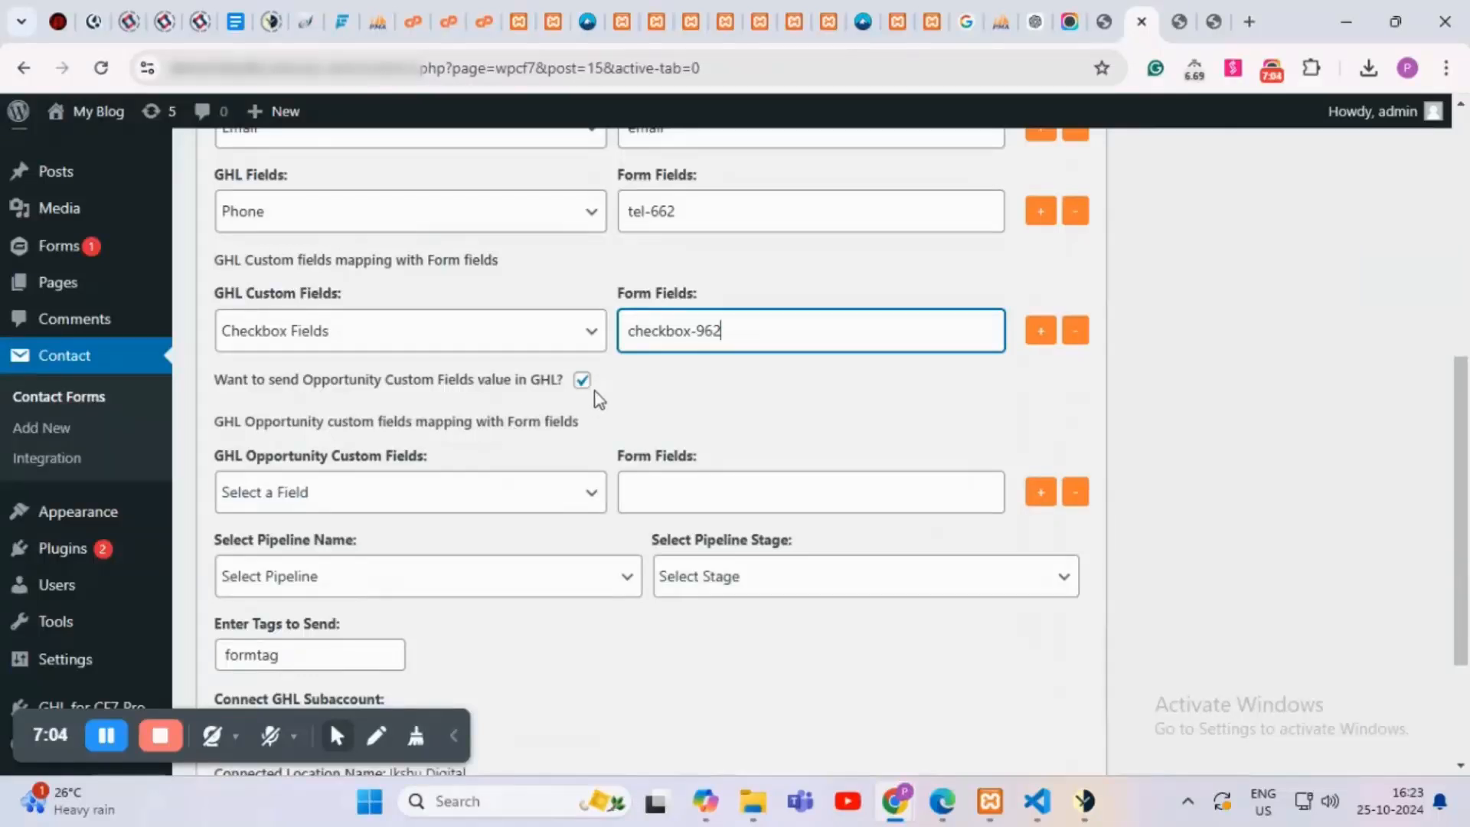
left_click(472, 505)
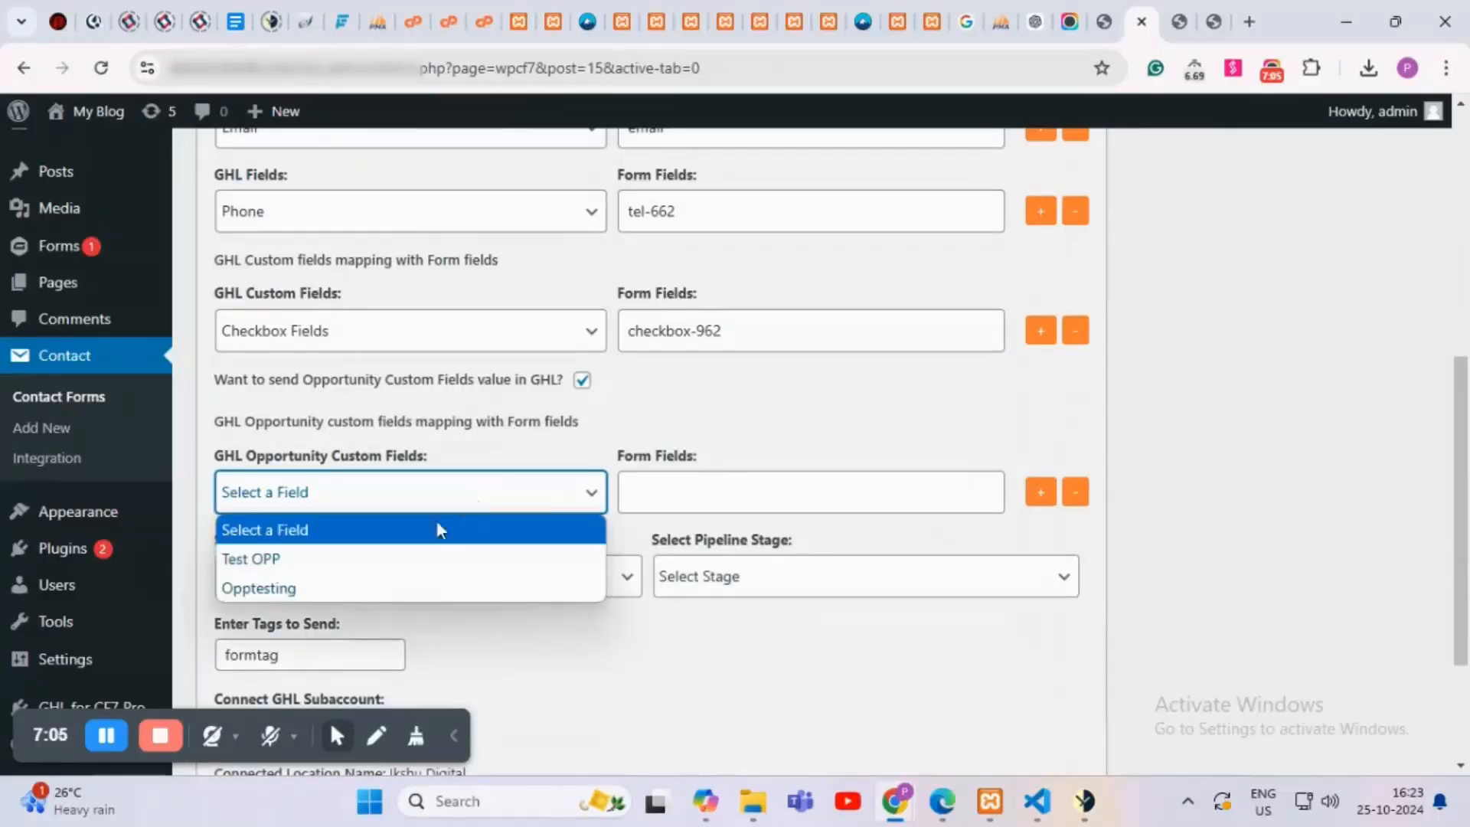
left_click(283, 570)
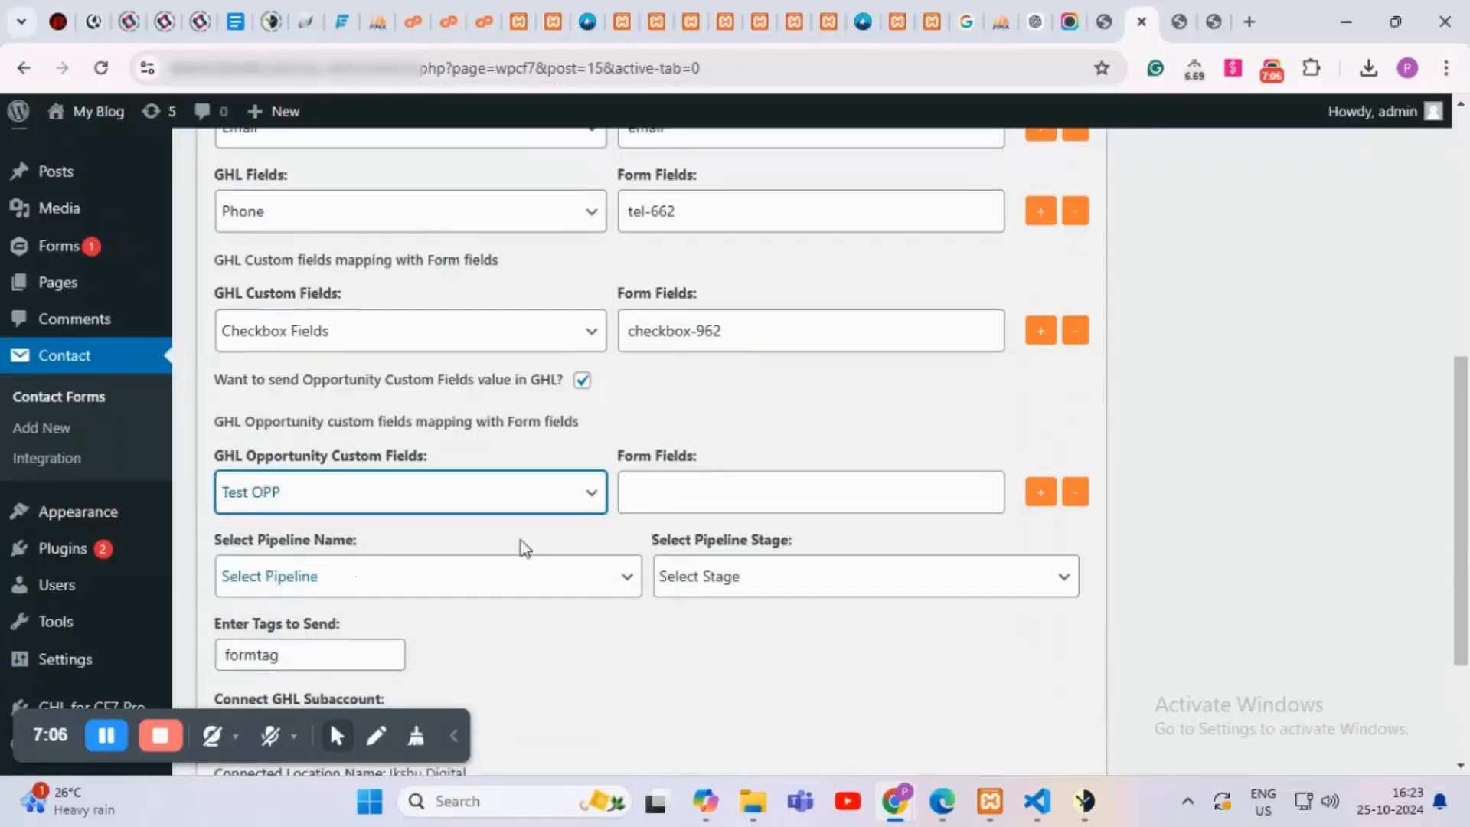
left_click(660, 487)
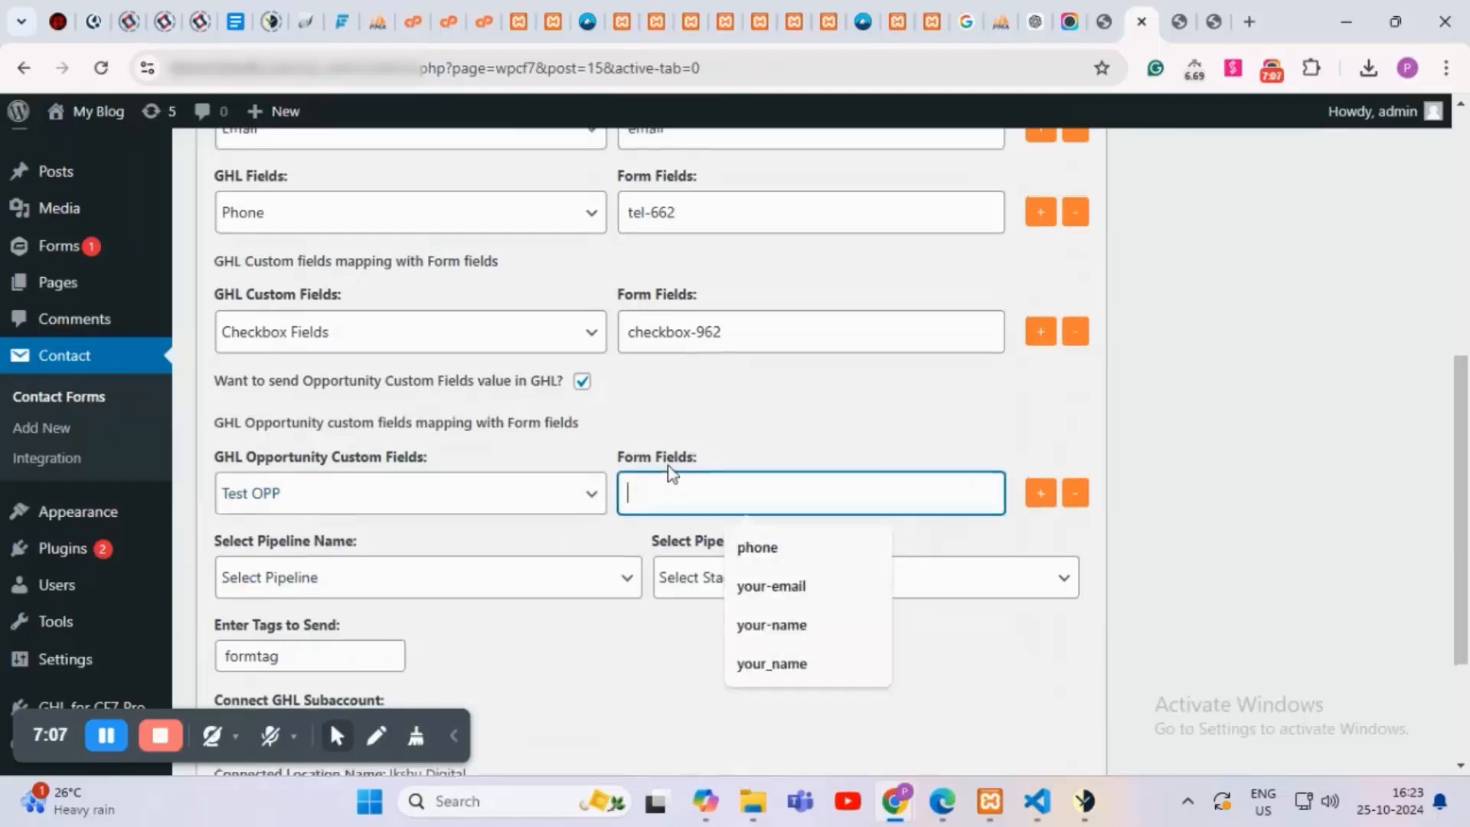
scroll(628, 460, "up", 1)
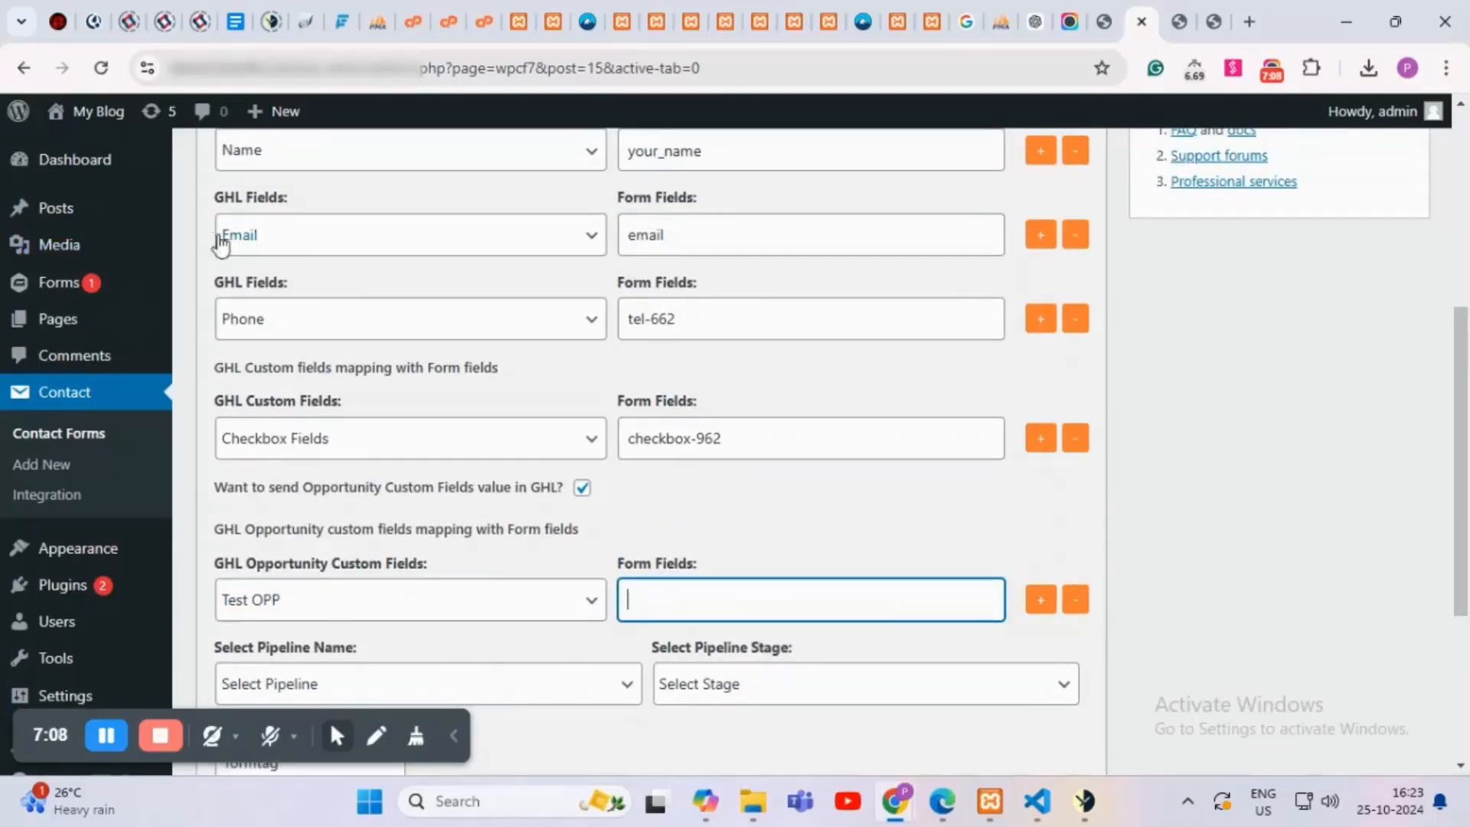
left_click(692, 231)
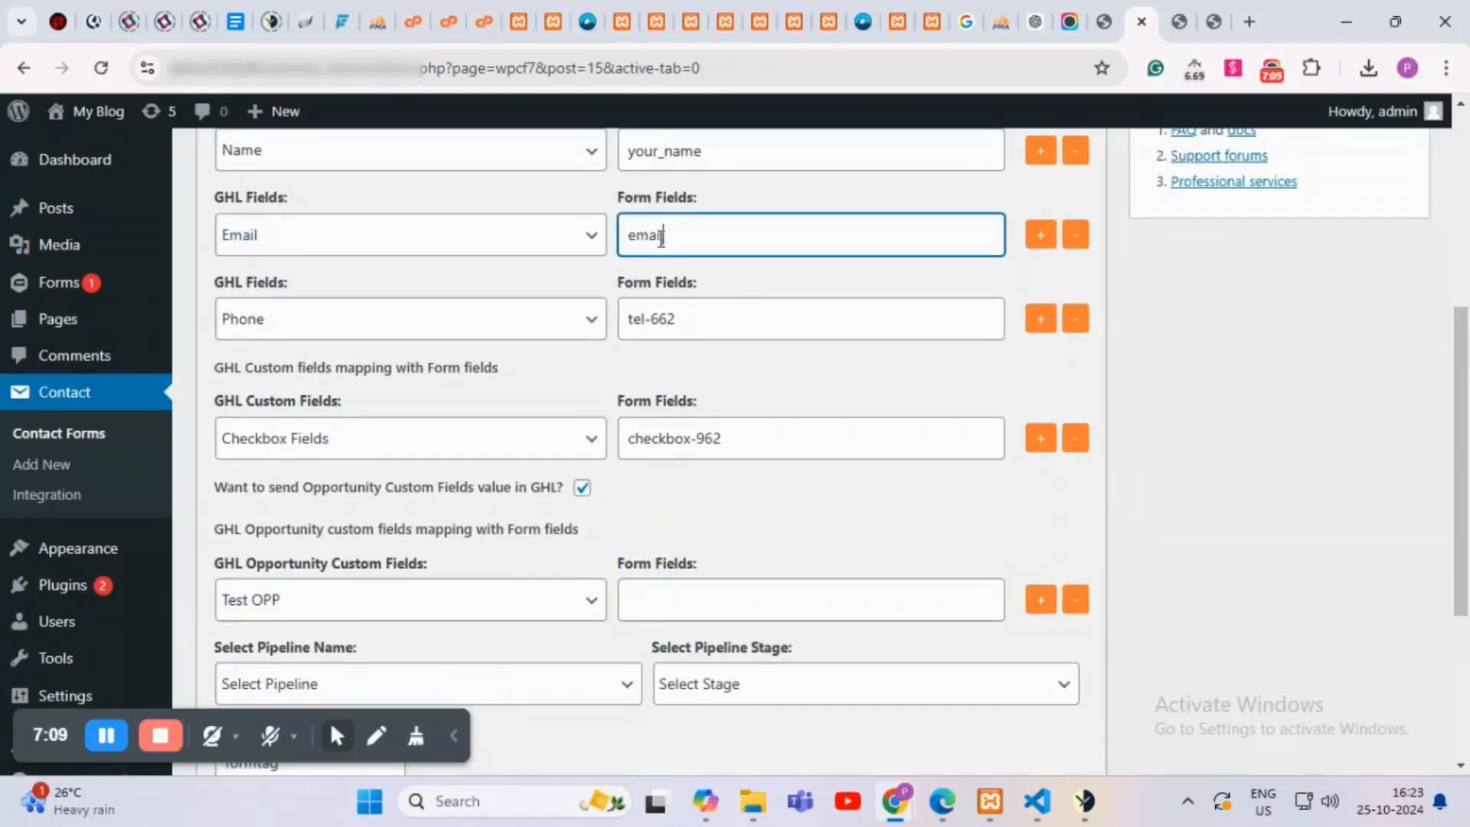
left_click_drag(663, 235, 606, 251)
key("ctrl+c")
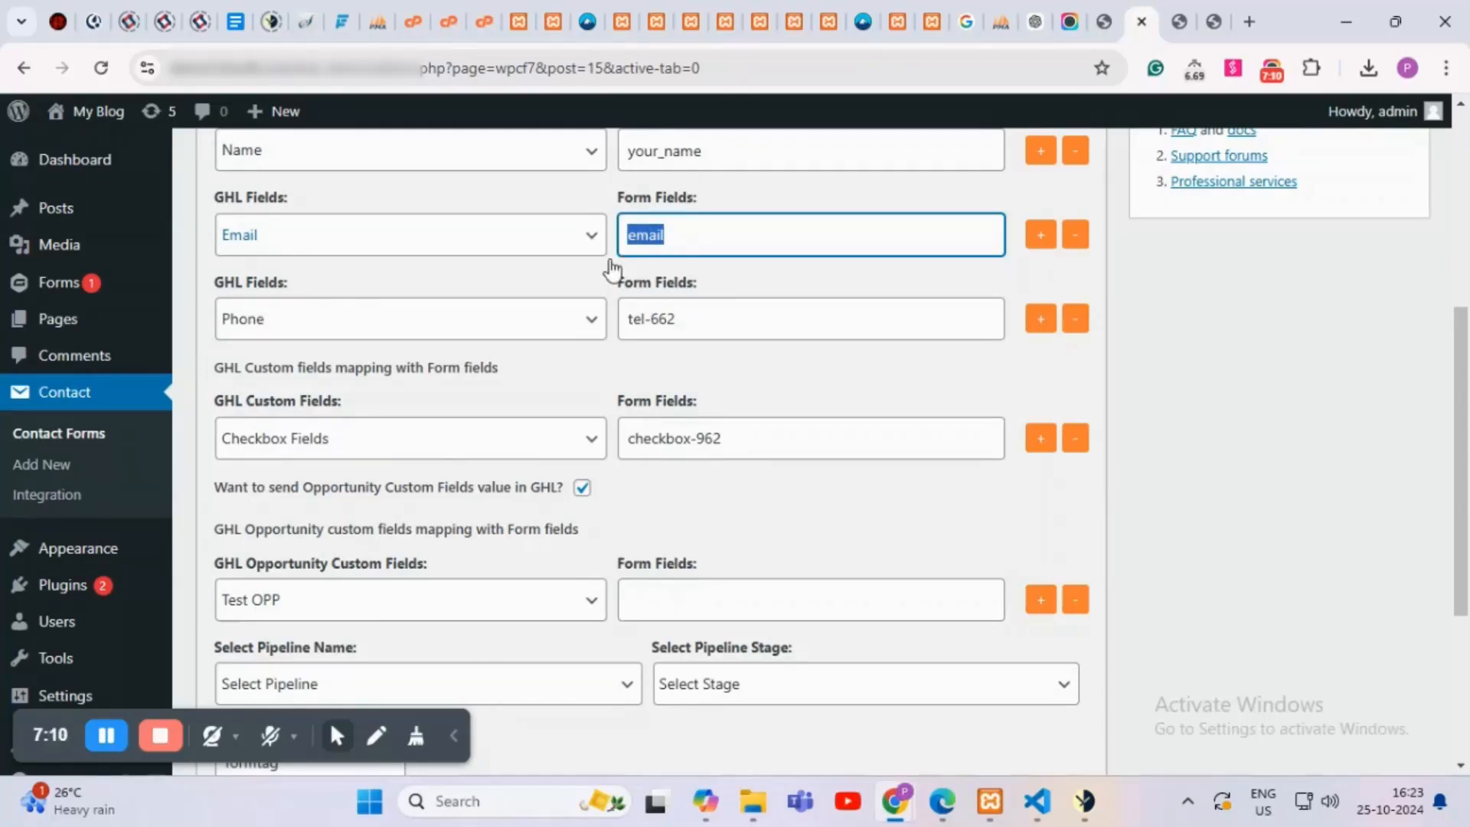
left_click(672, 613)
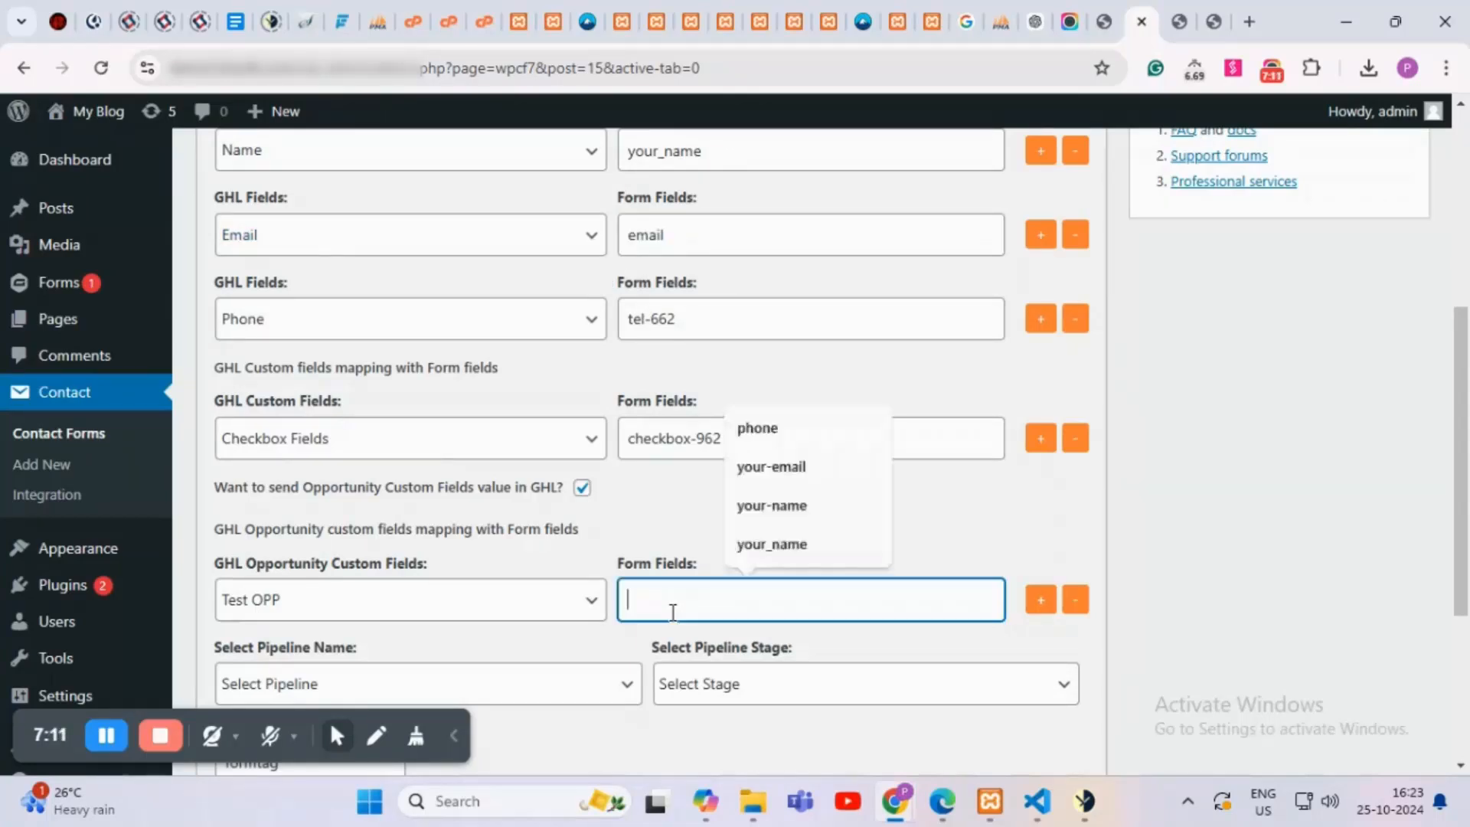
key("ctrl+v")
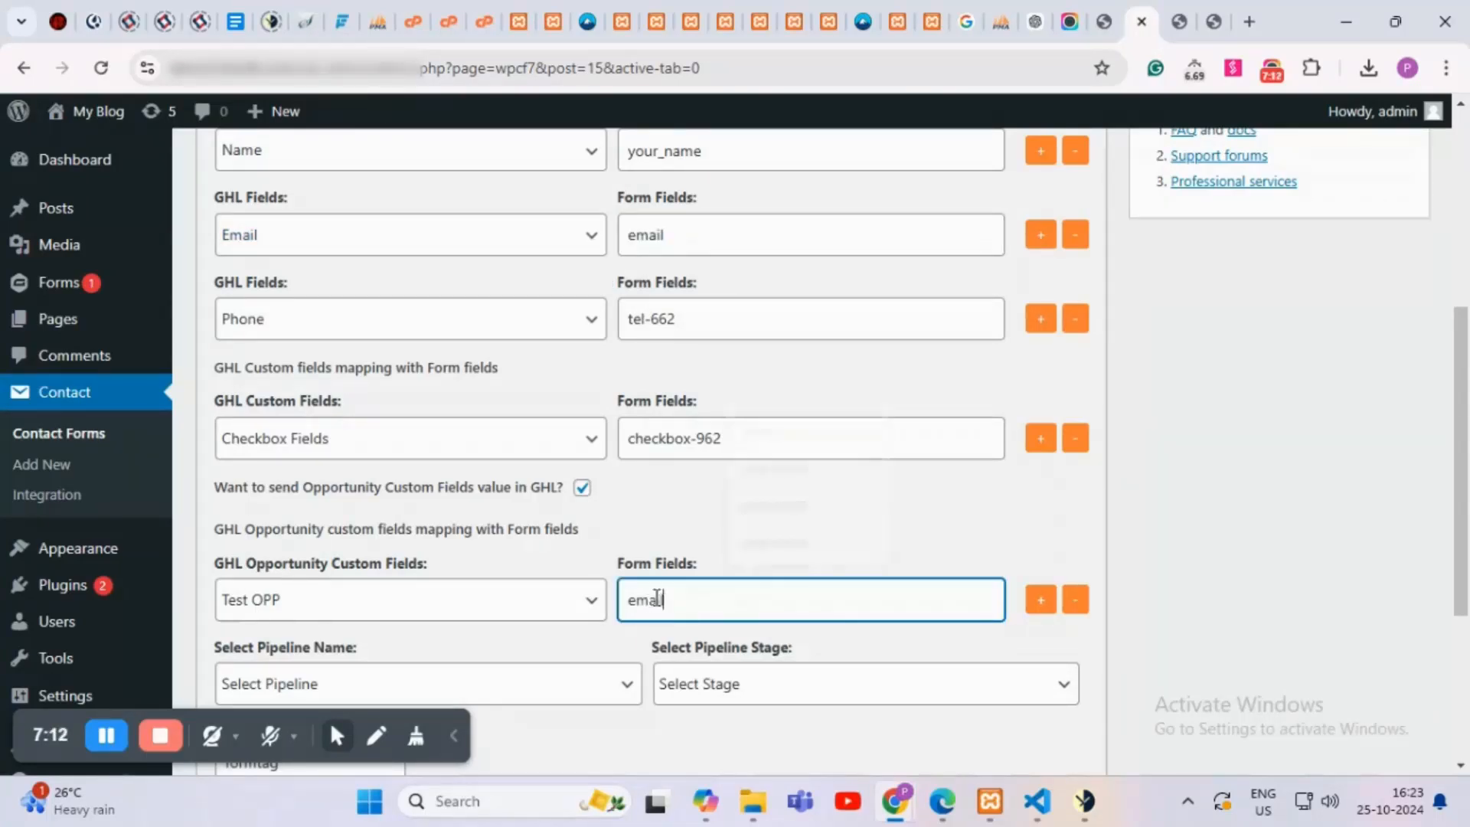
scroll(761, 520, "down", 1)
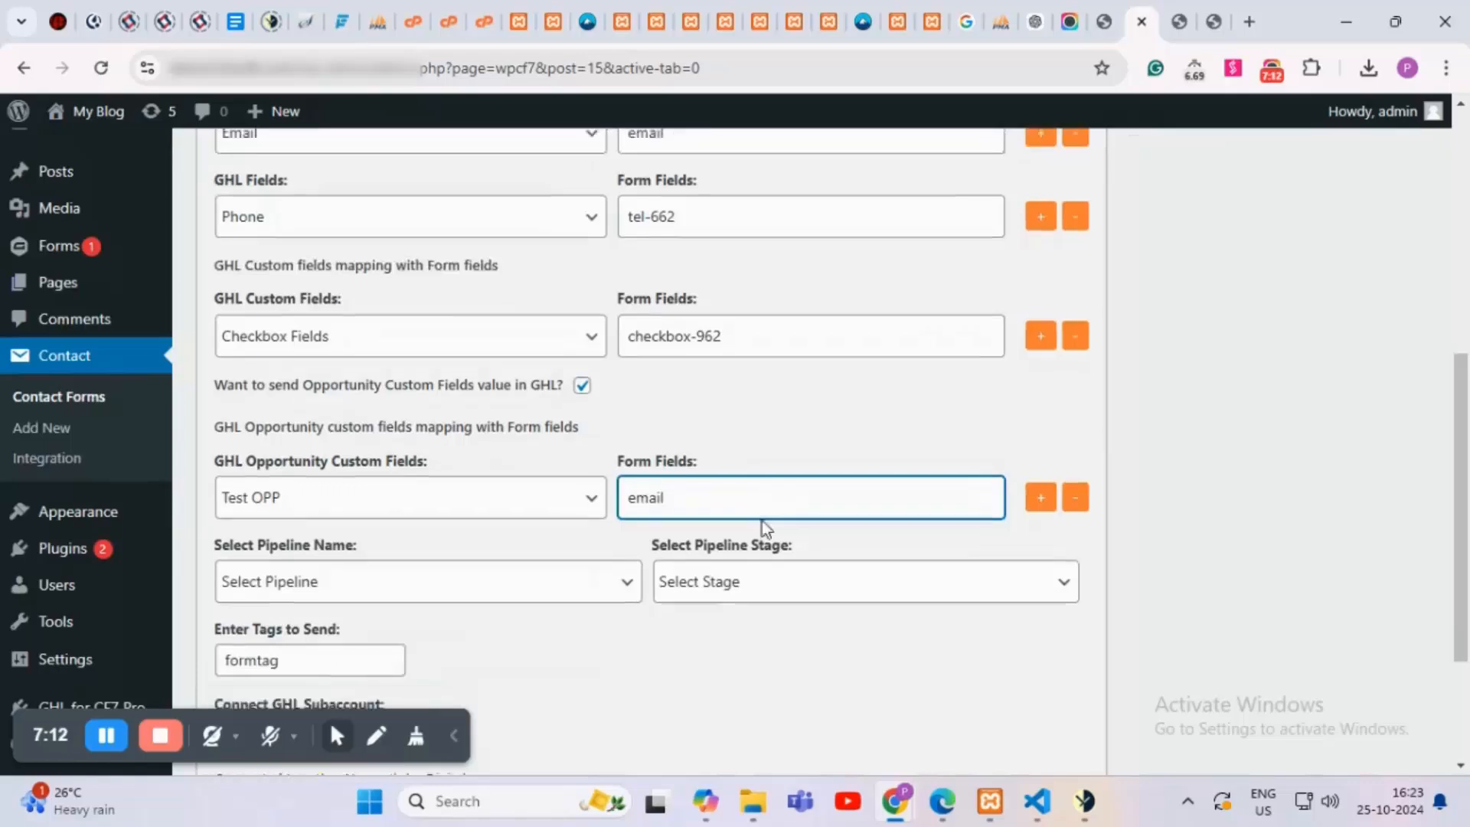
Step: Set the pipeline to Demo with the NEW LEAD stage
left_click(313, 580)
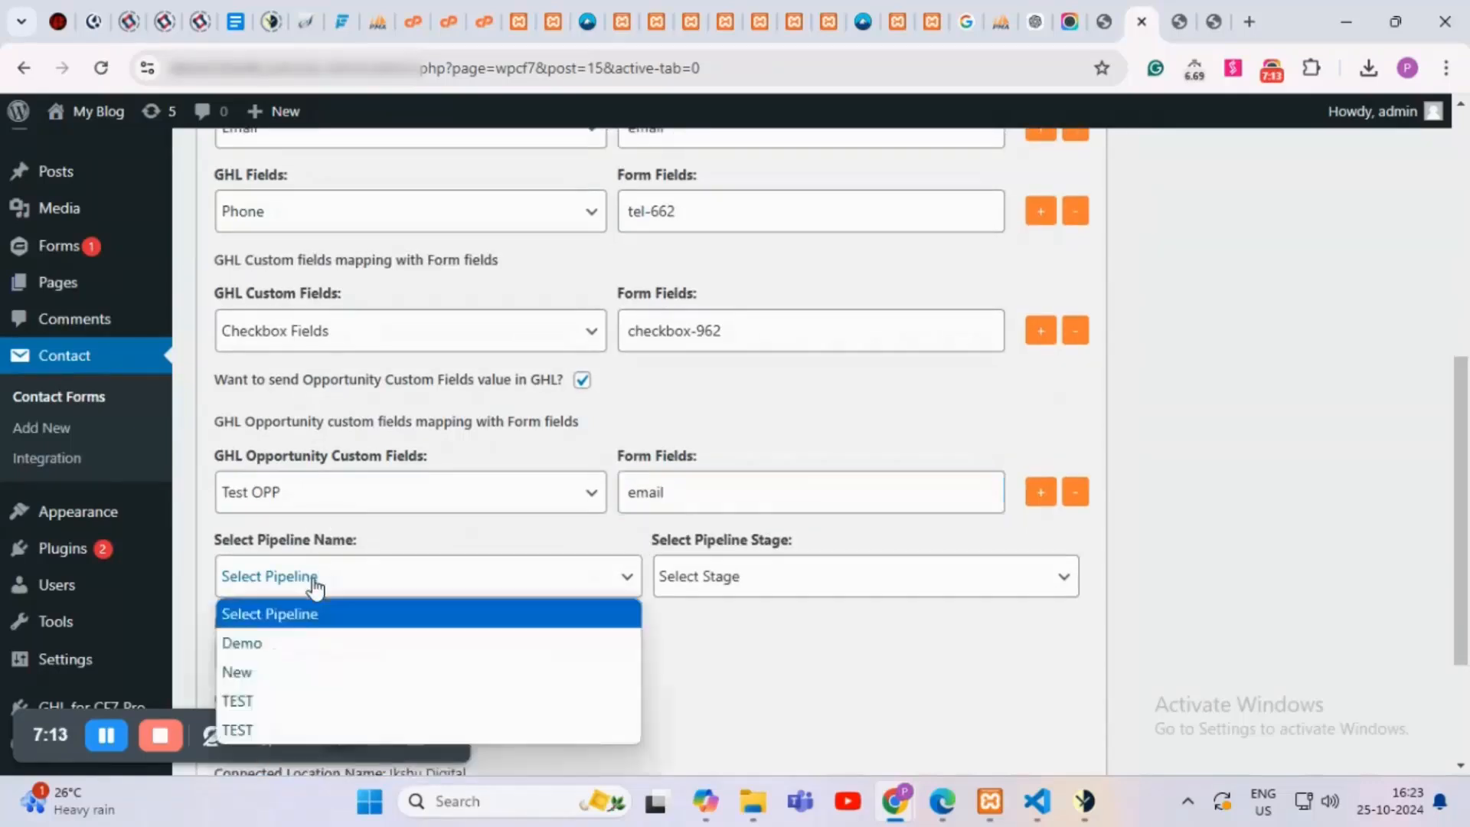
left_click(268, 643)
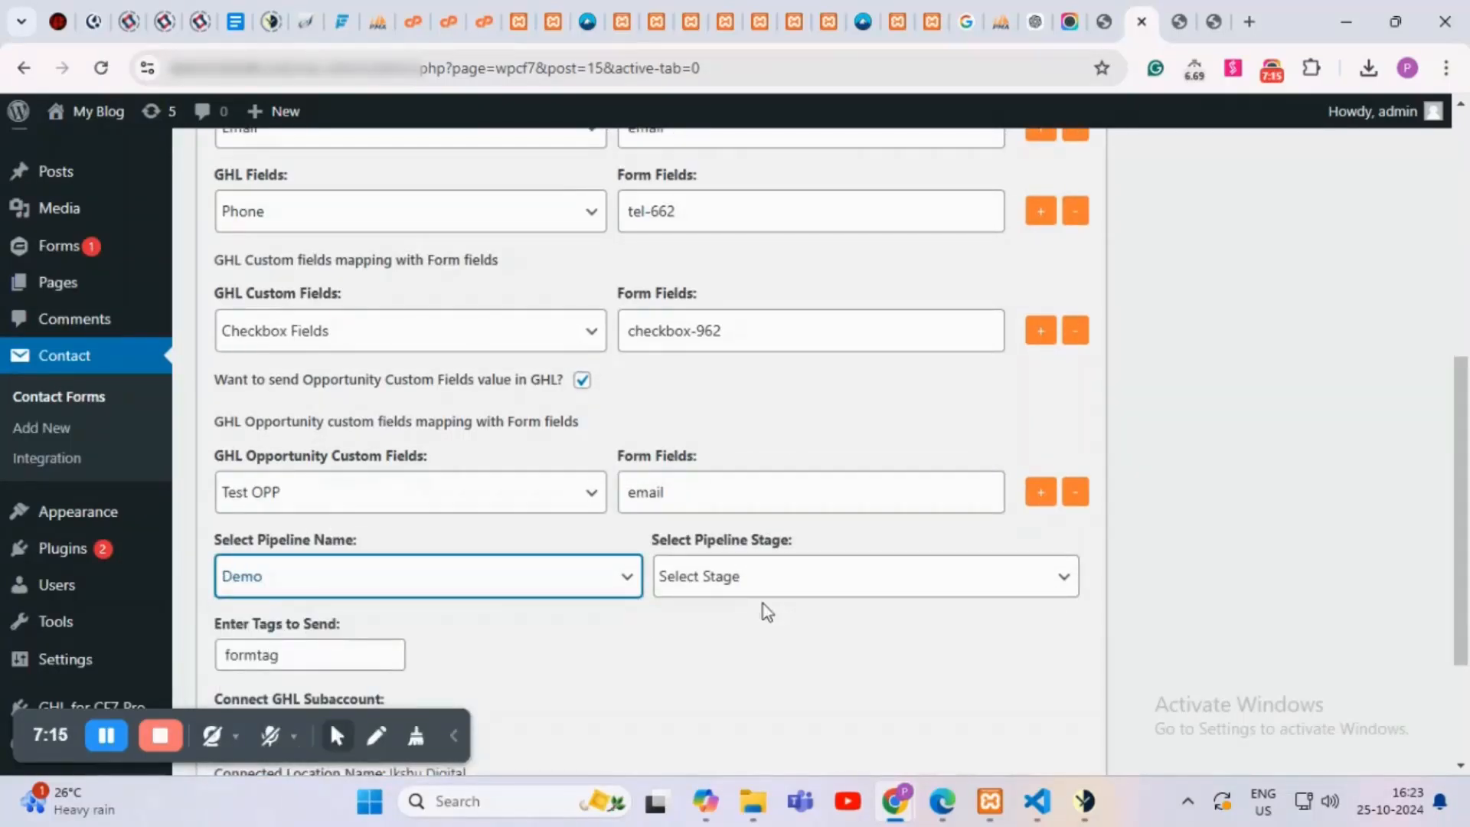
left_click(739, 588)
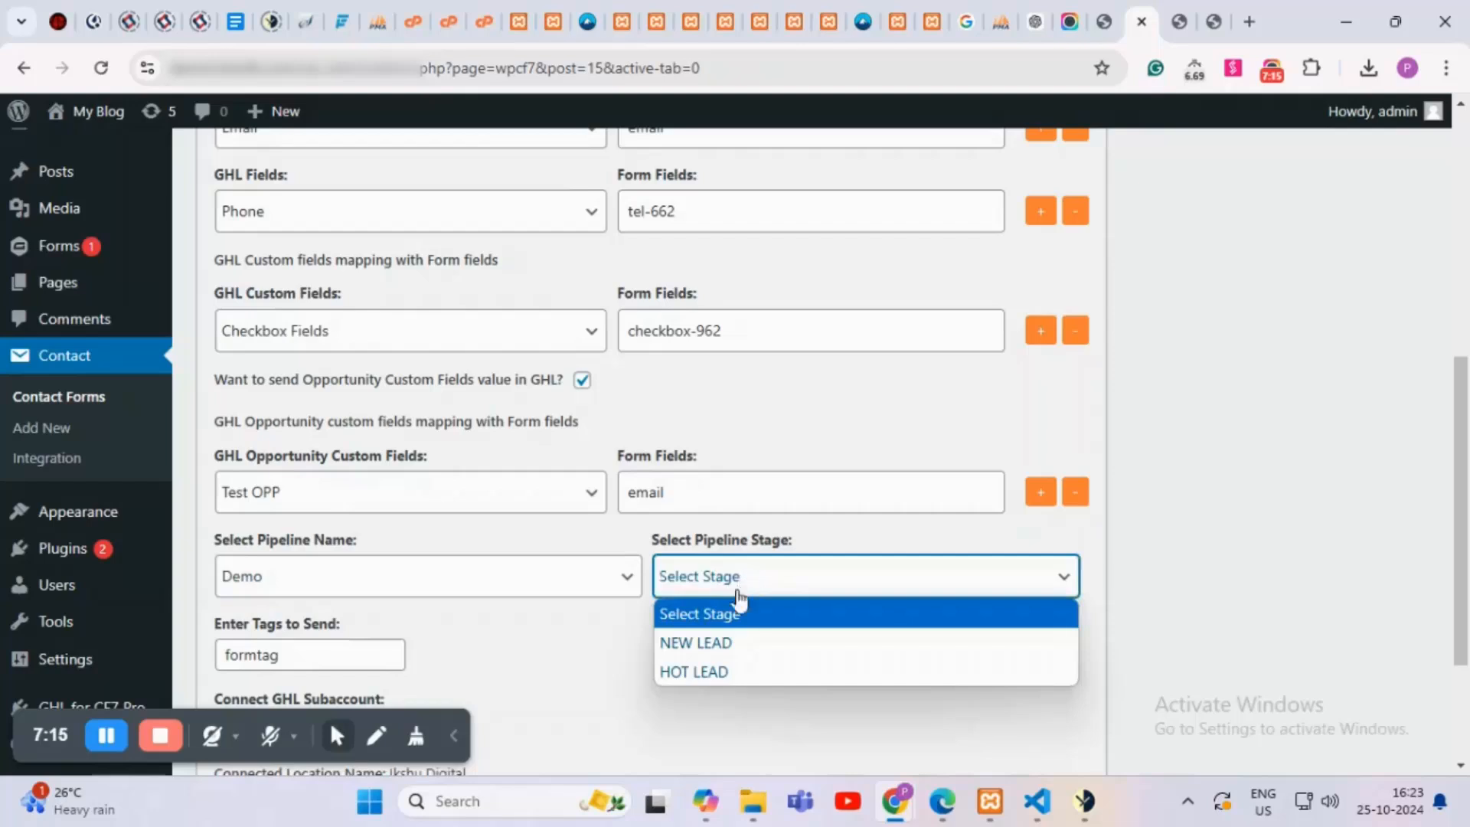
left_click(722, 643)
Step: Replace the tag formtag with specific and save the form's GHL settings
scroll(834, 631, "down", 1)
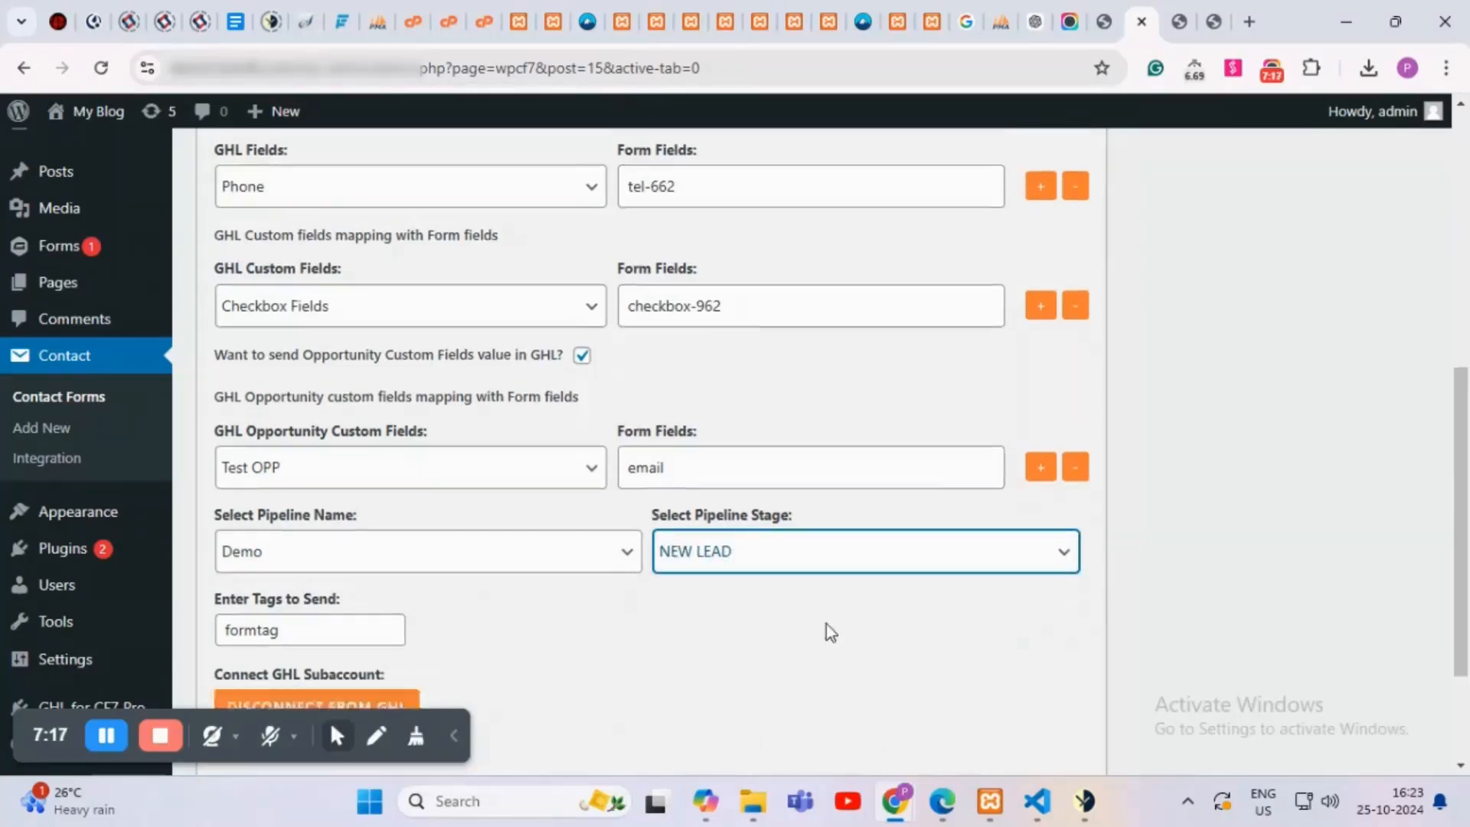
scroll(825, 623, "down", 2)
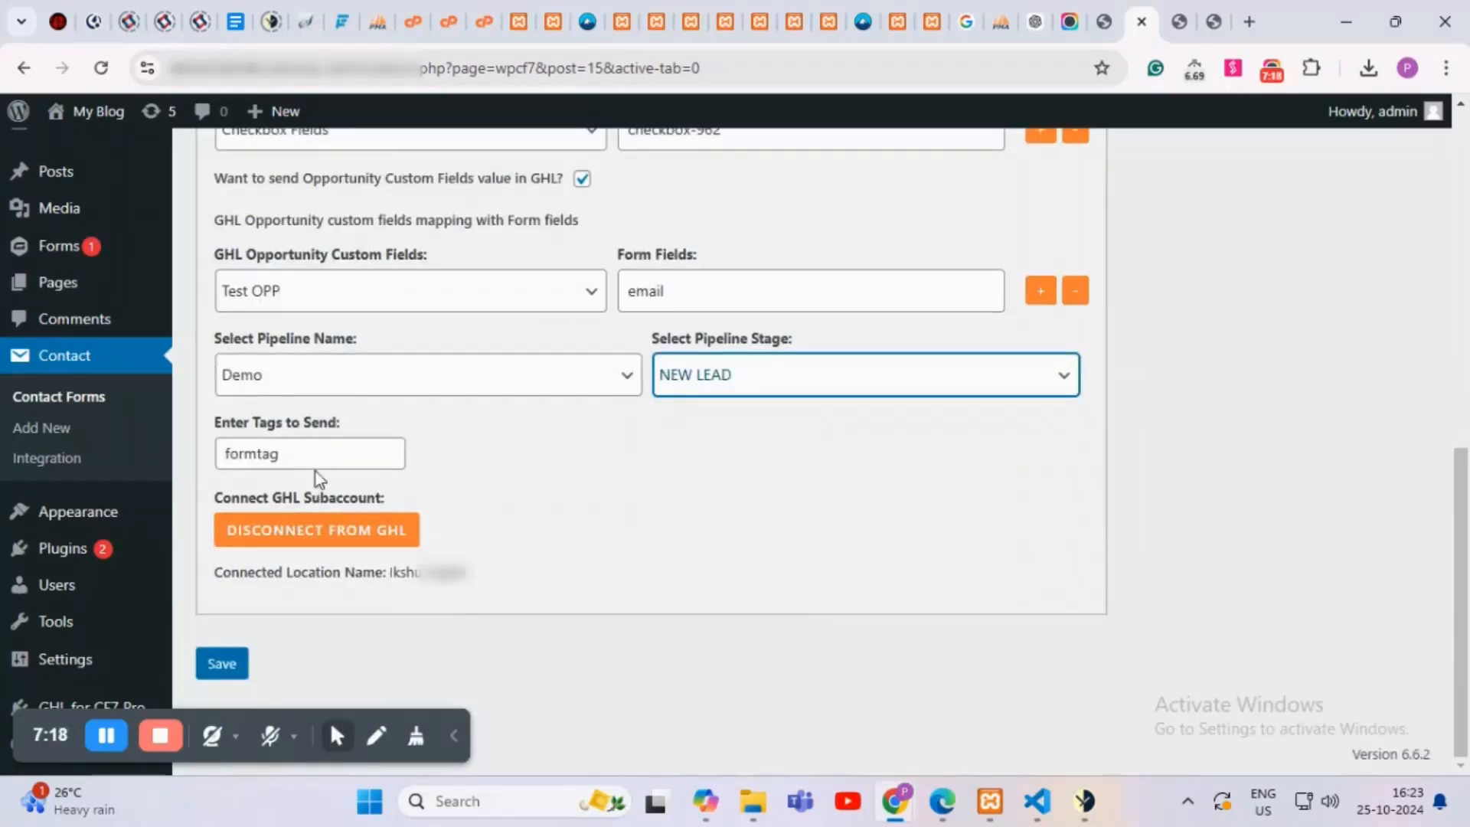
left_click_drag(328, 452, 222, 463)
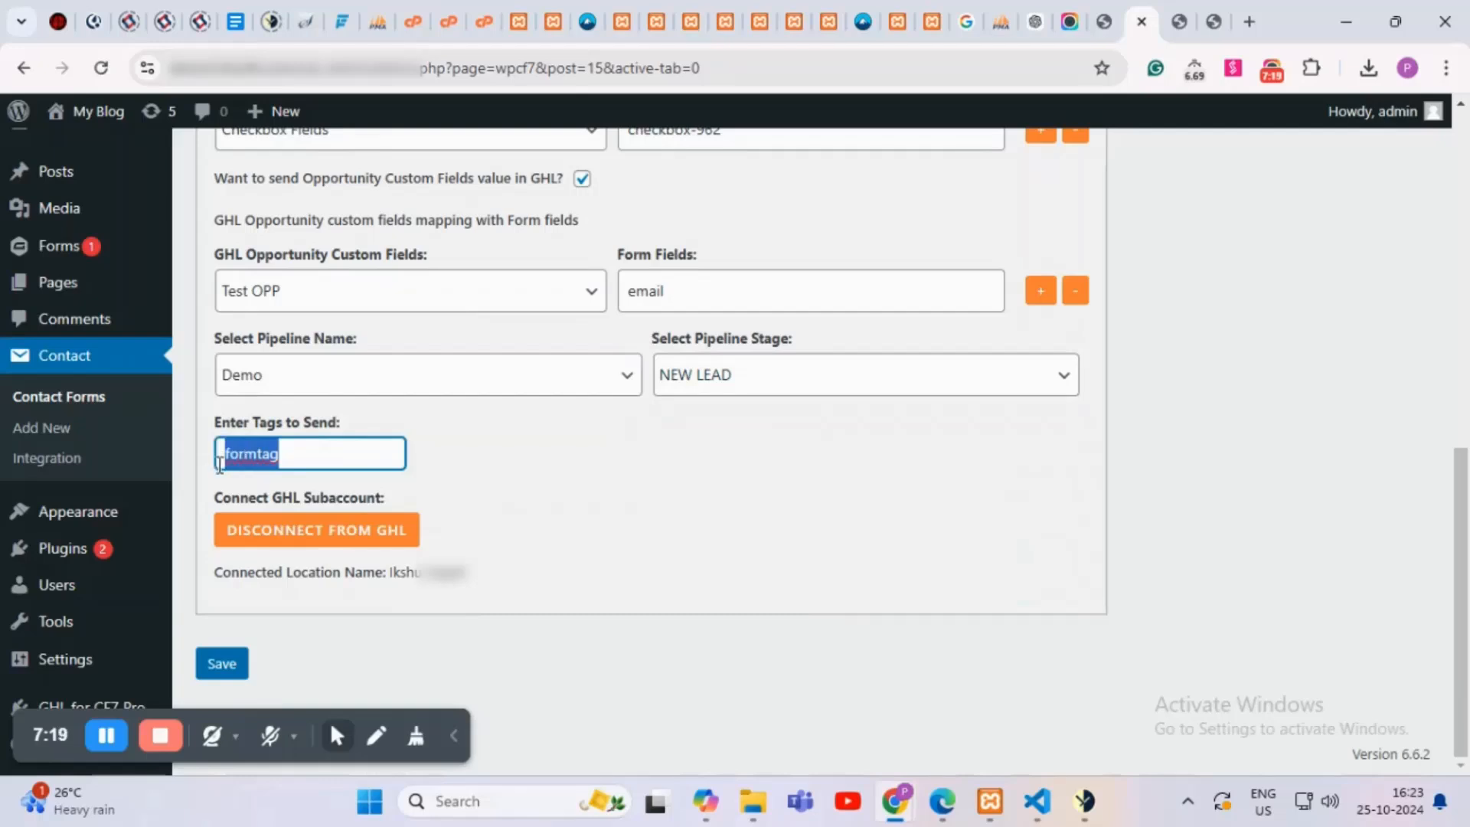
type("sp")
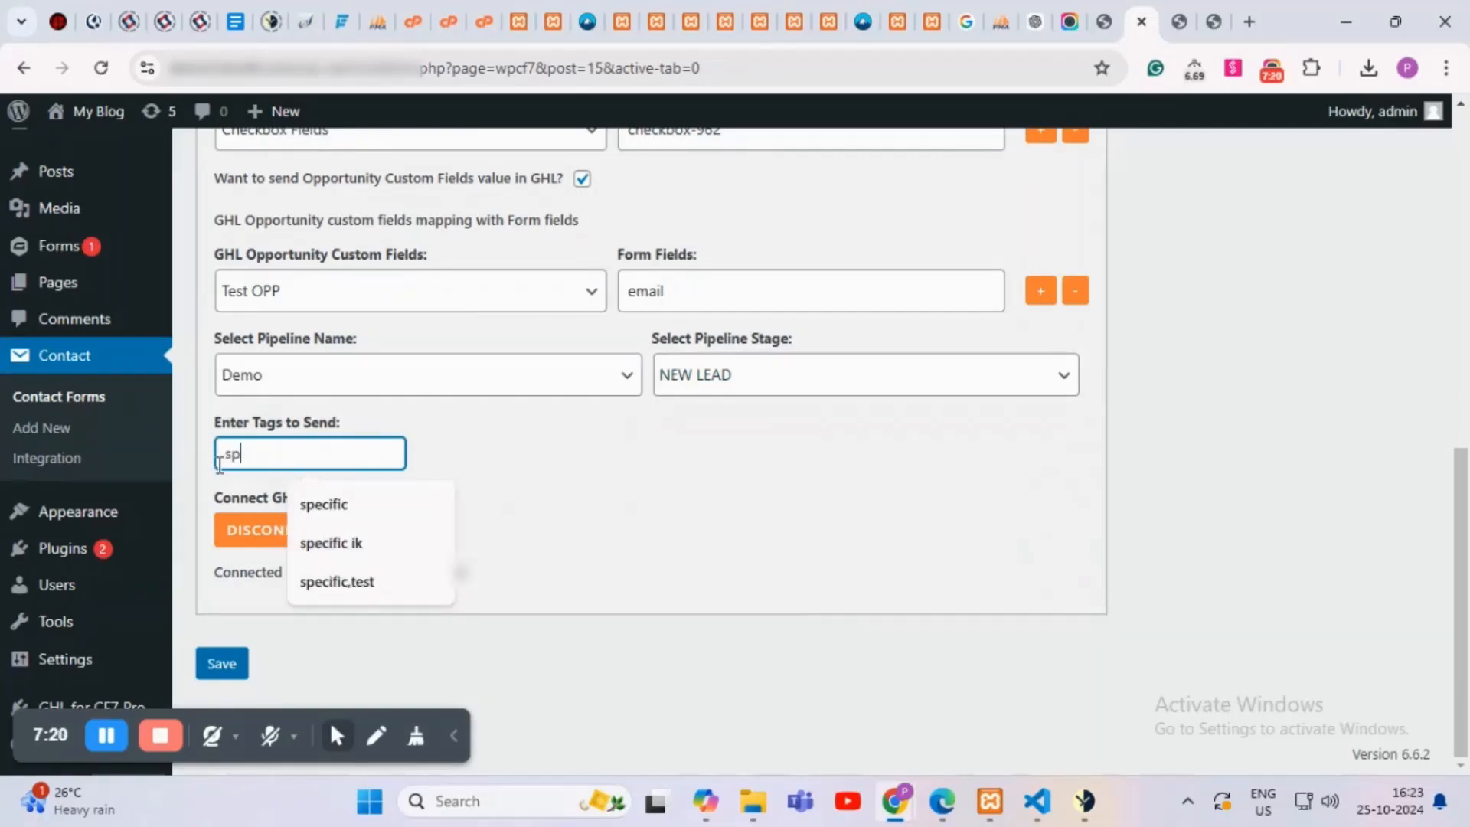
type("ecific")
left_click(631, 455)
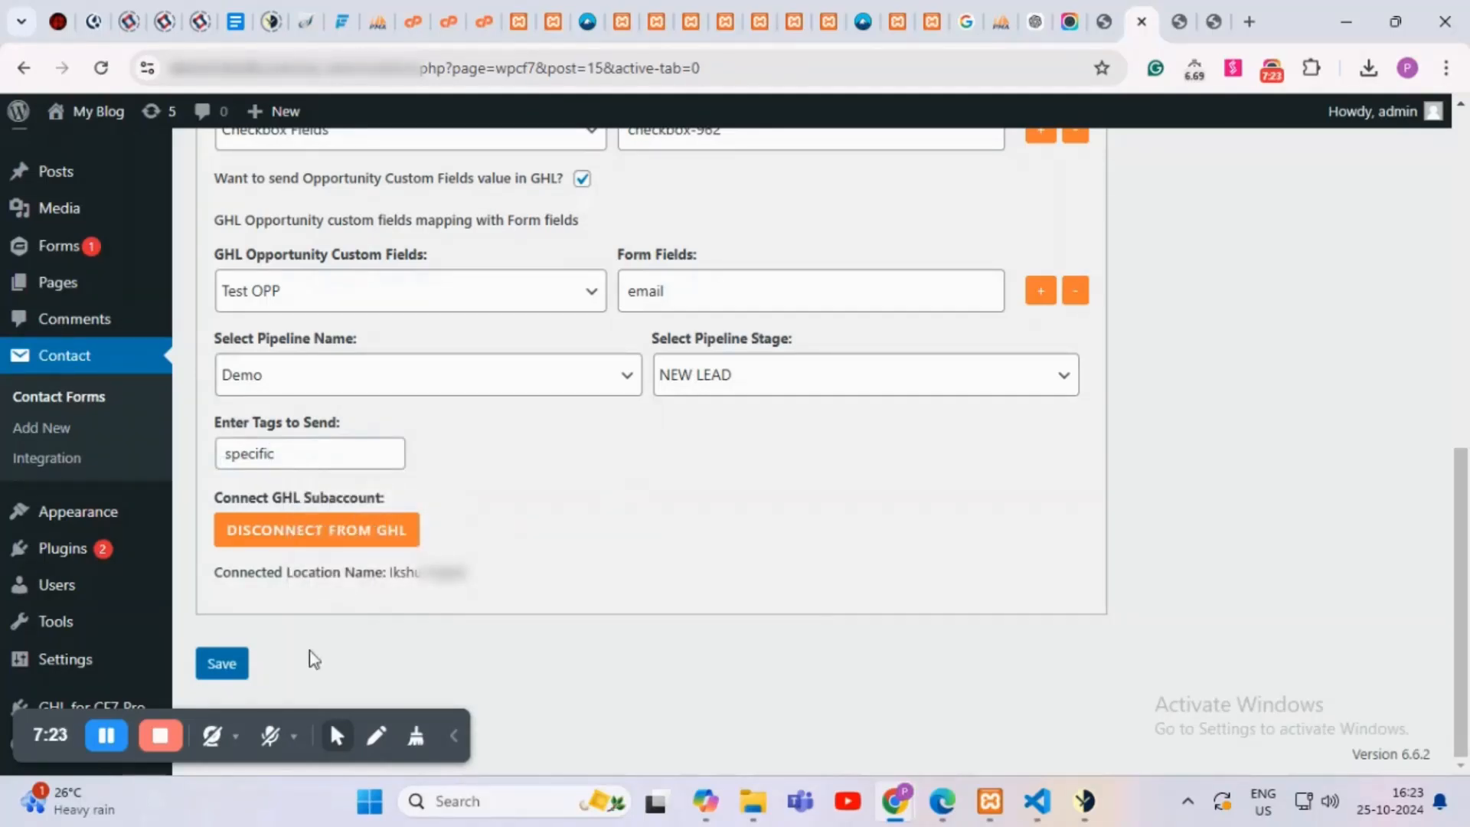
left_click(228, 675)
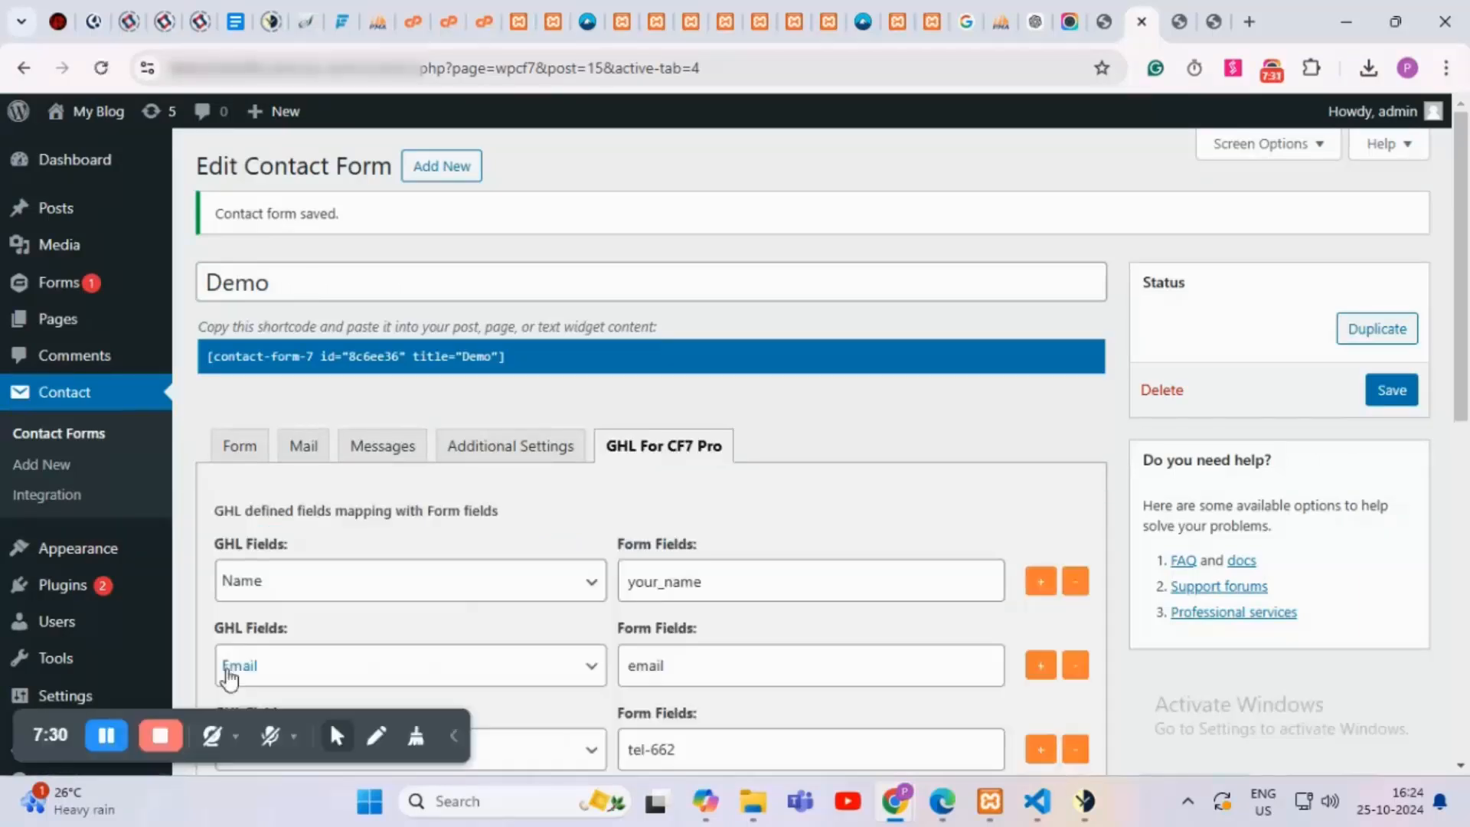
Step: Review the saved mappings, Demo pipeline, NEW LEAD stage and specific tag
scroll(797, 498, "down", 5)
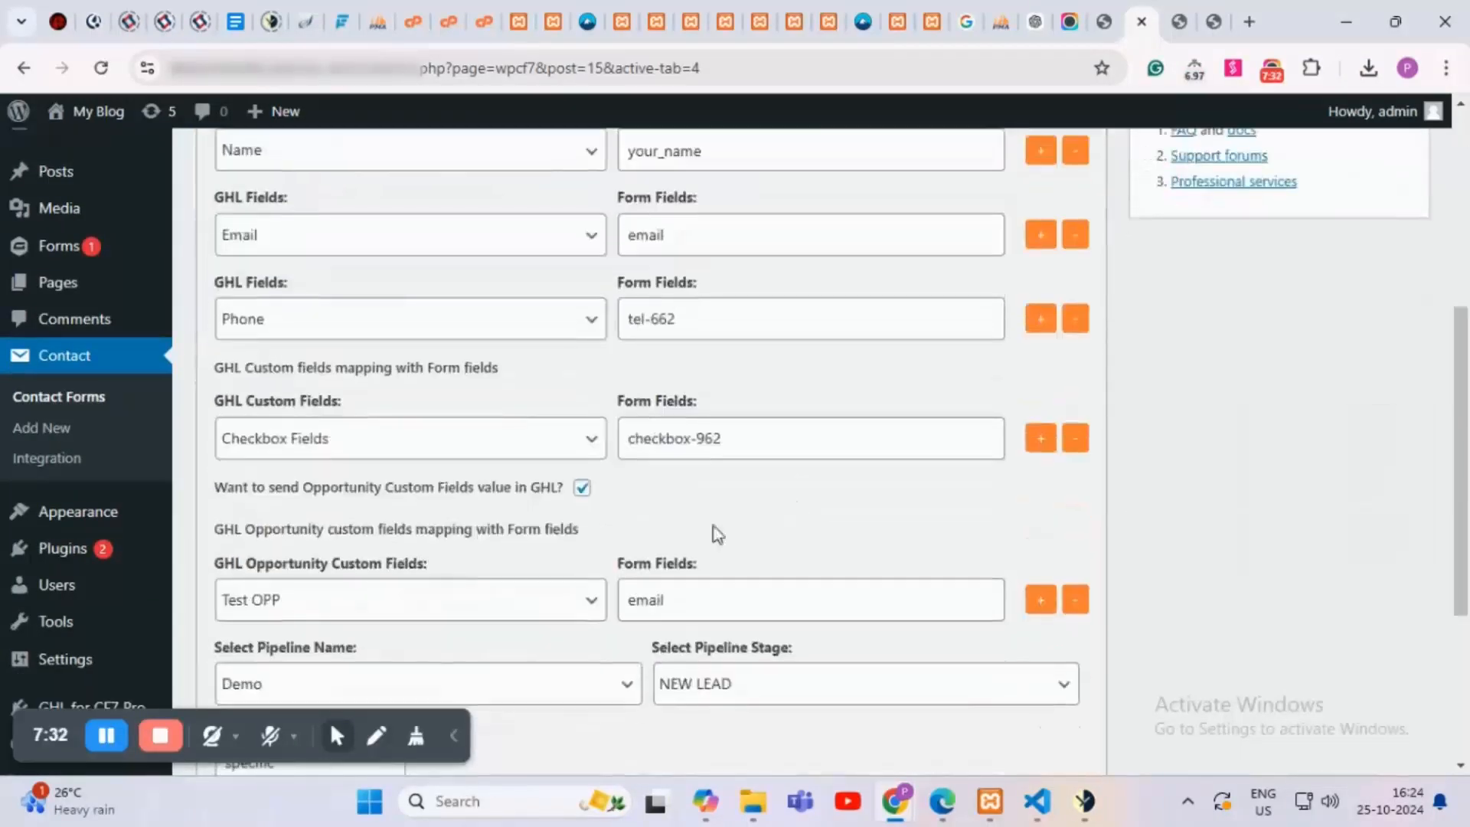
scroll(608, 528, "down", 3)
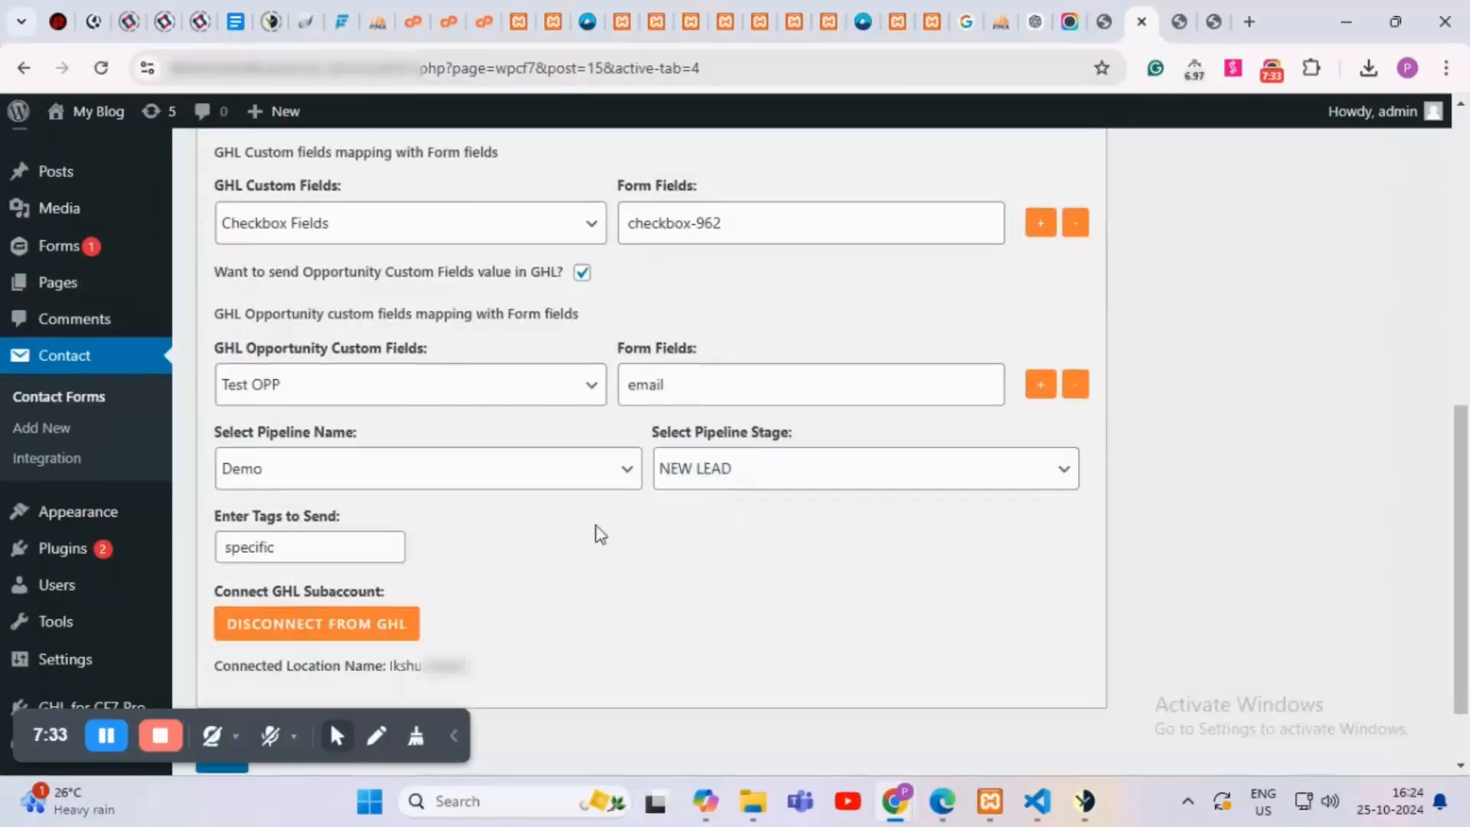
scroll(811, 582, "up", 3)
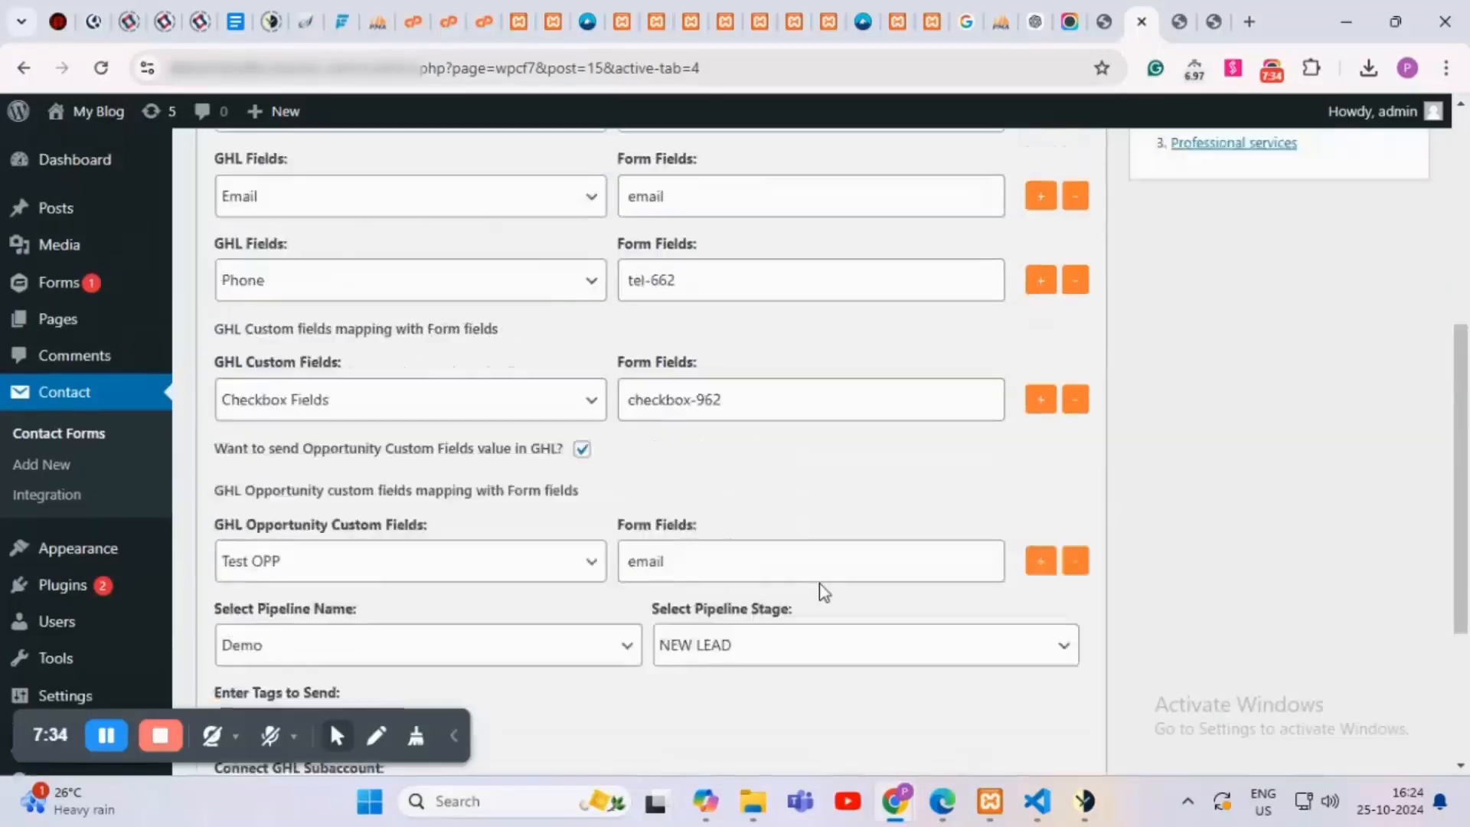
scroll(820, 577, "up", 3)
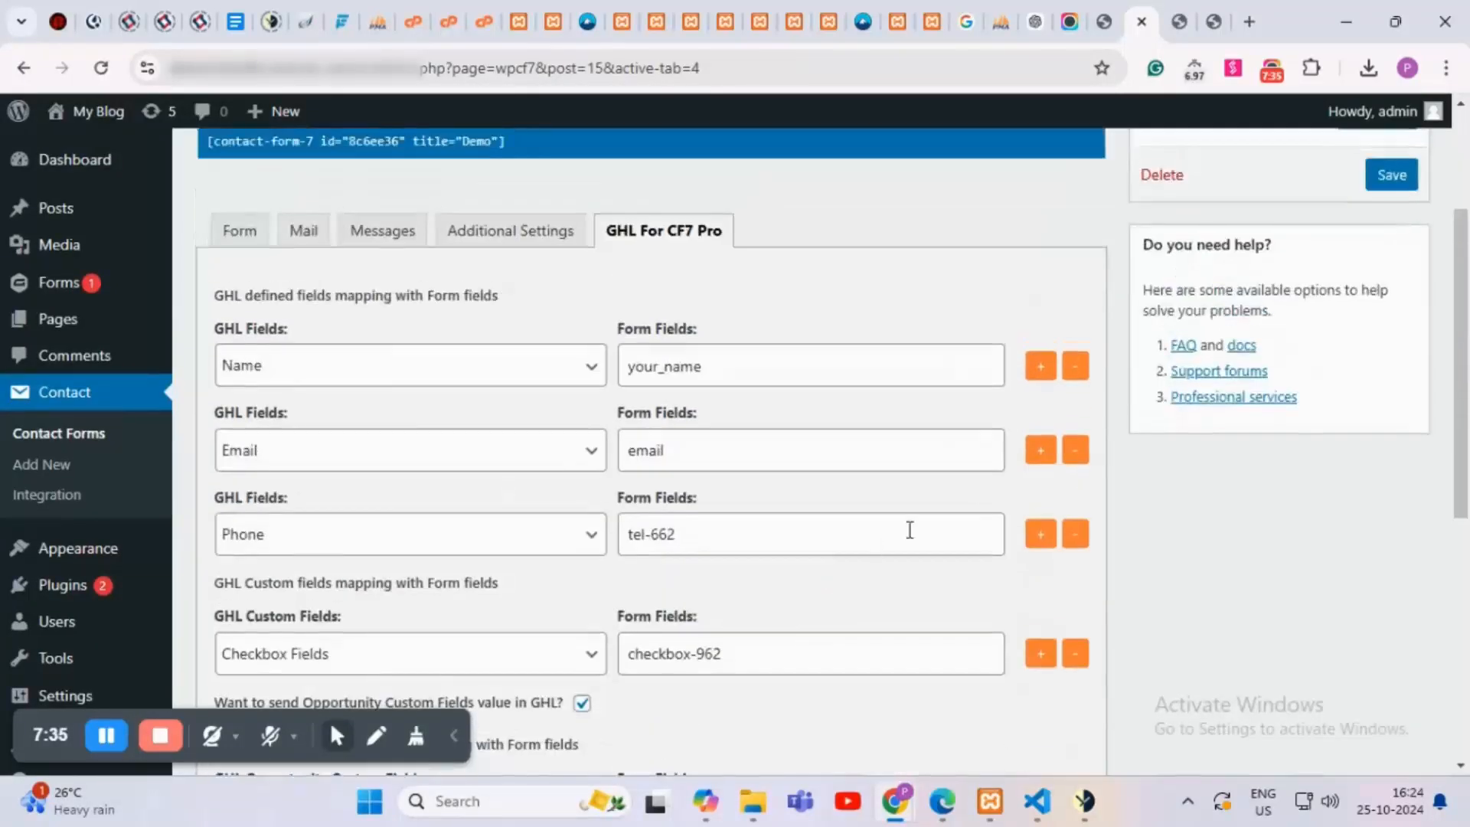
Step: Reload the Test CF7 form page for a fresh form
left_click(1187, 22)
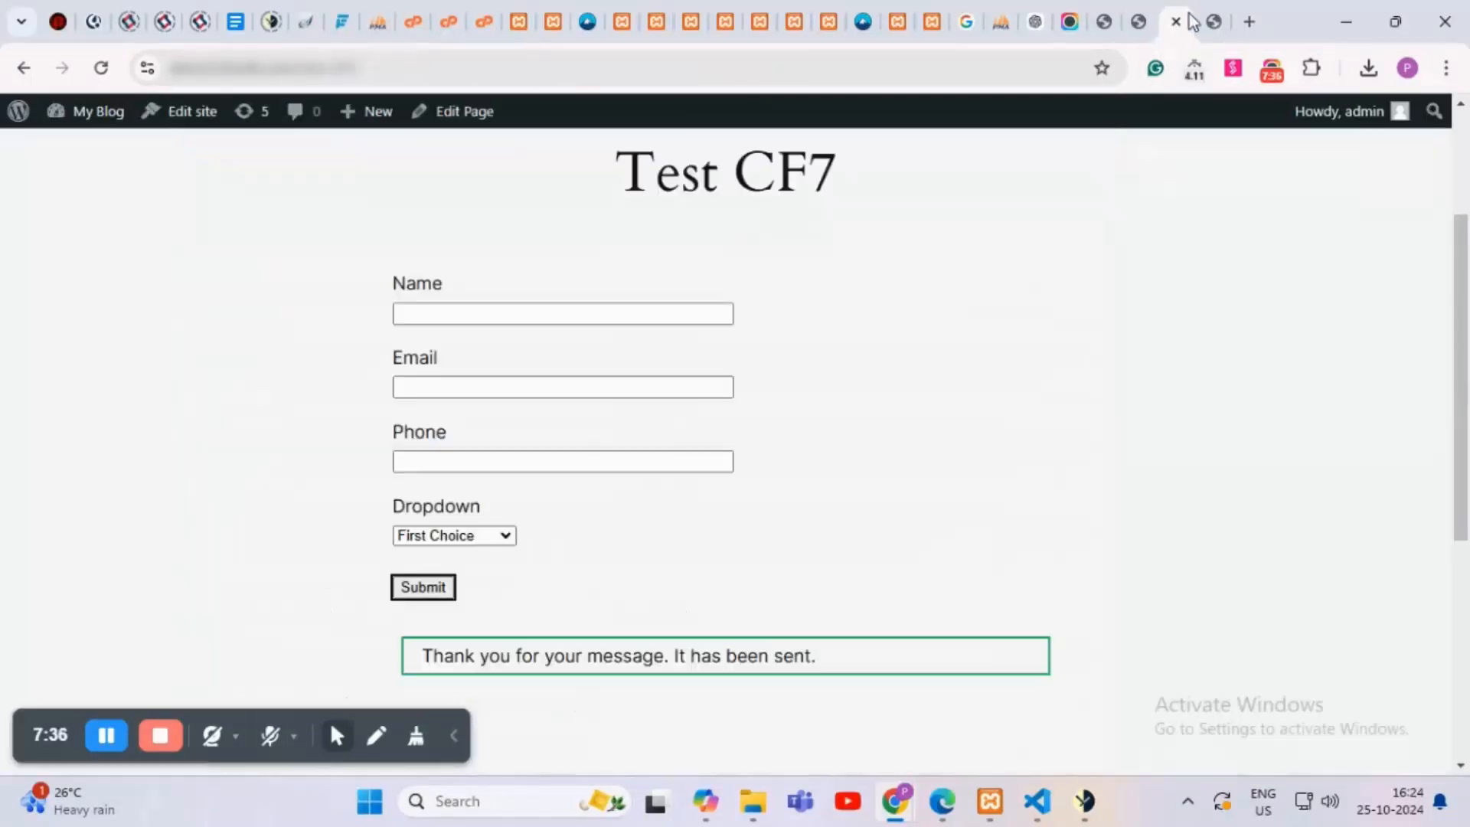
left_click(641, 68)
key("Return")
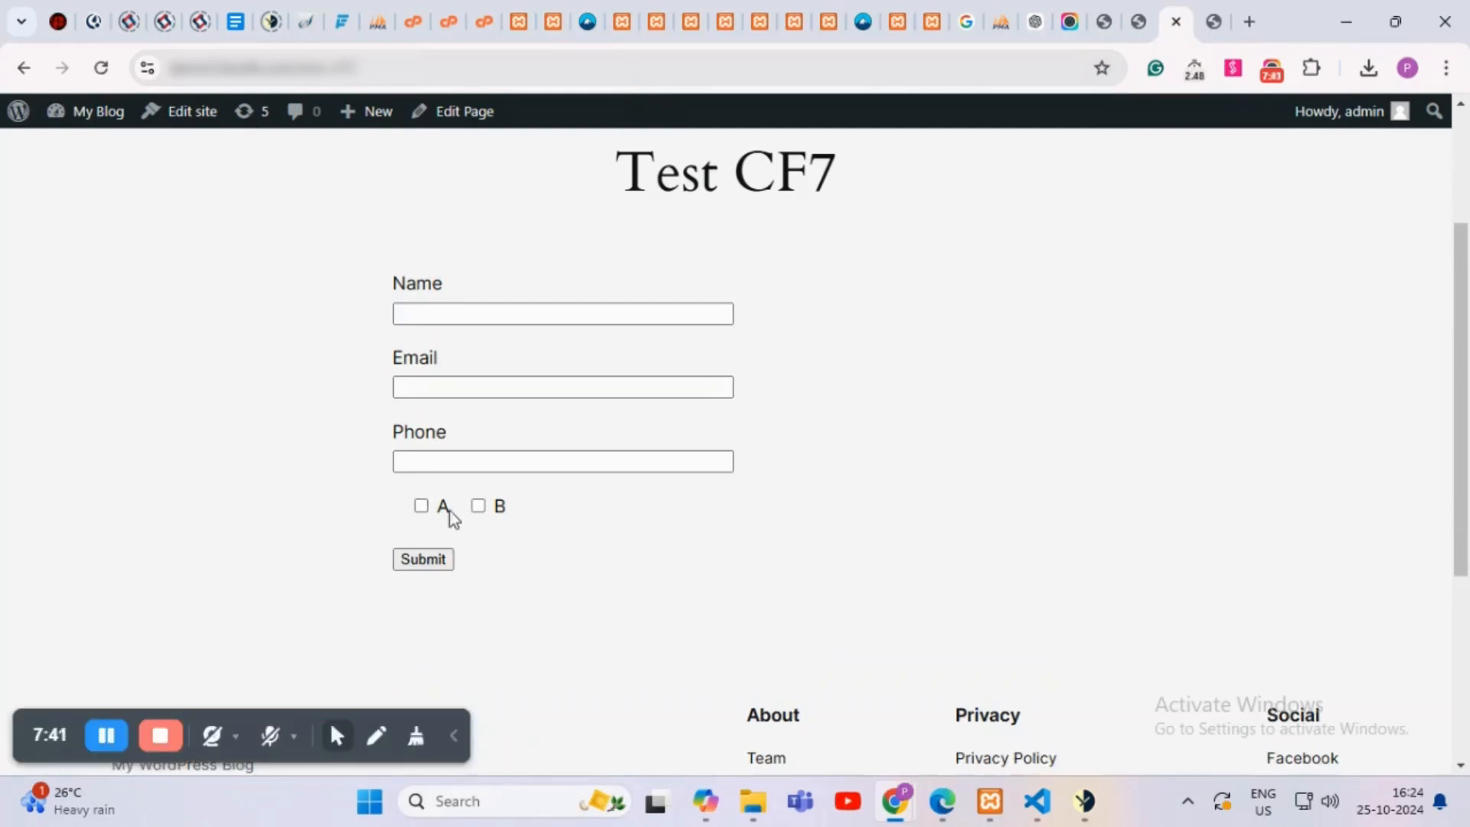
Step: Fill in a test name, e-mail and phone number, tick option A, and submit
left_click(429, 313)
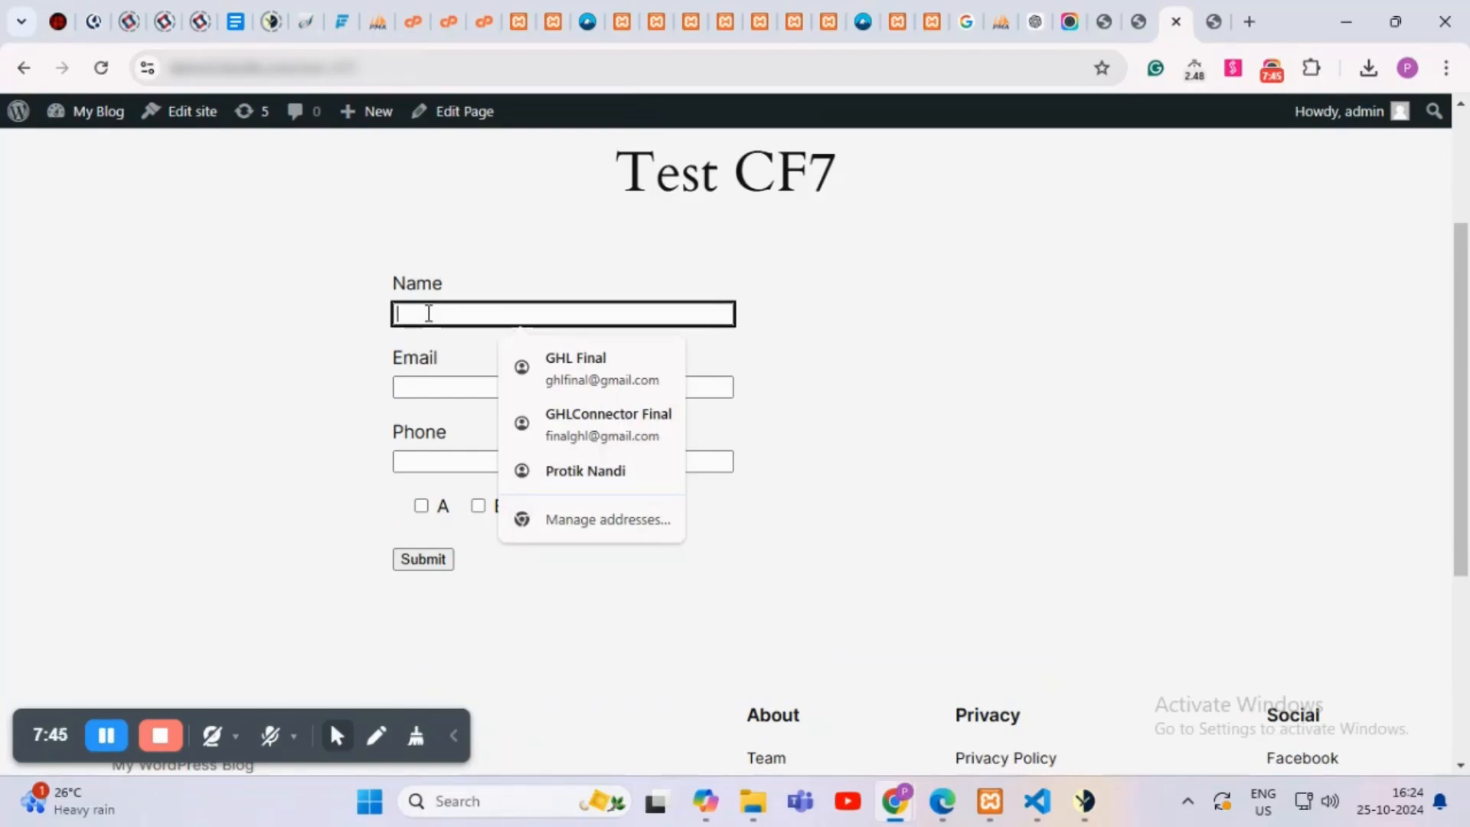
type("form spec")
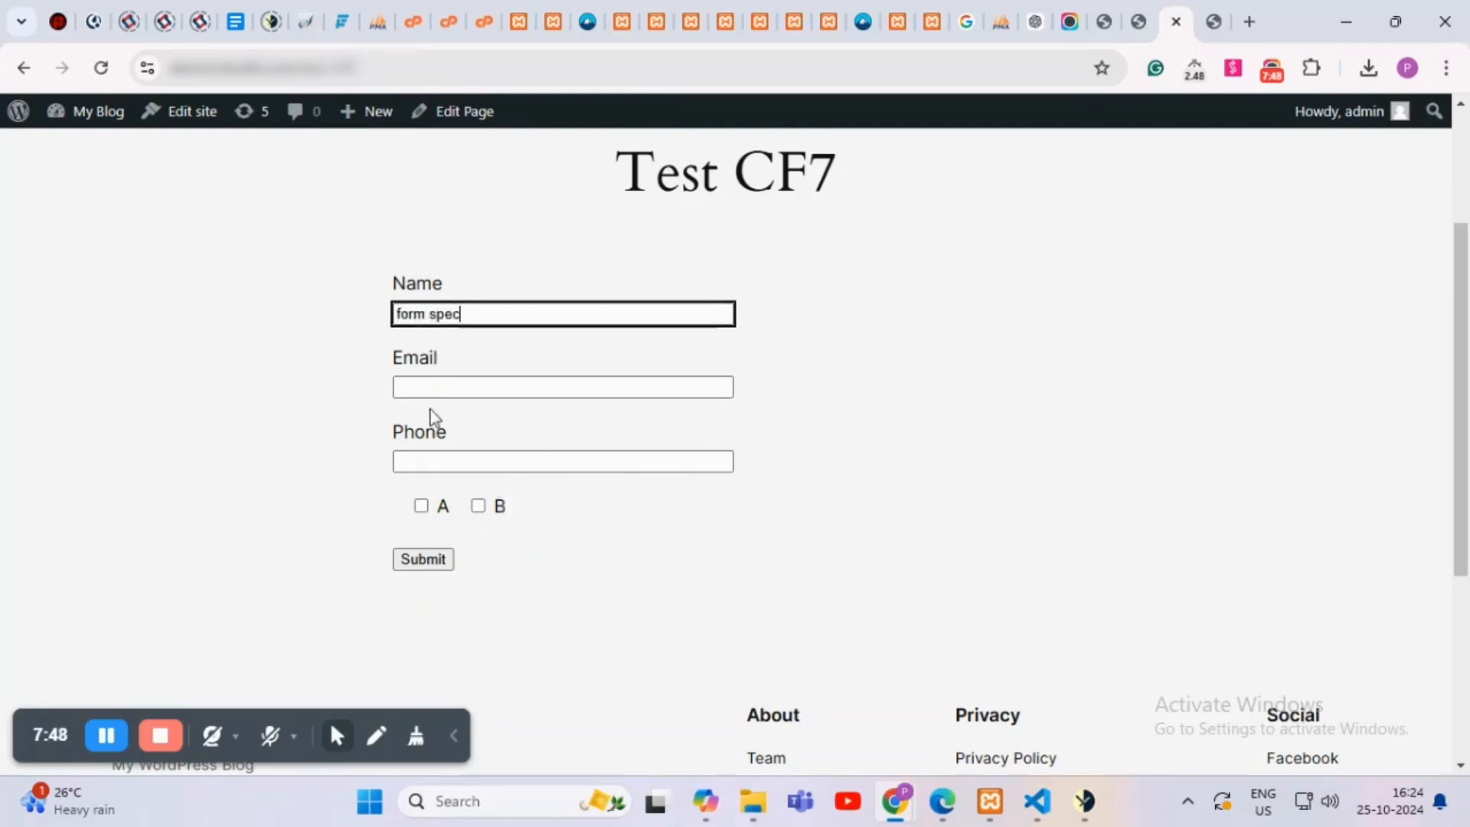
left_click(435, 390)
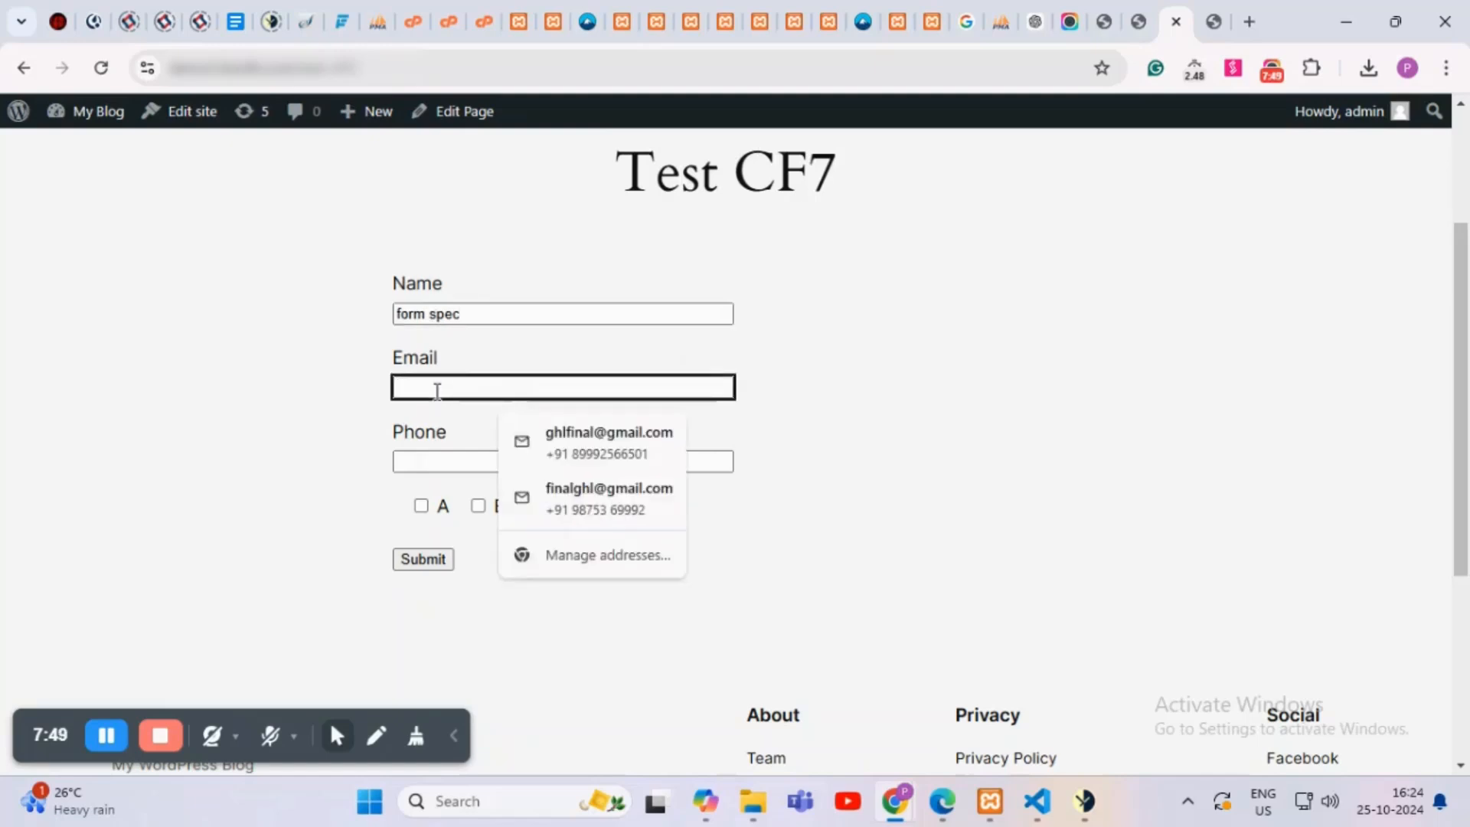
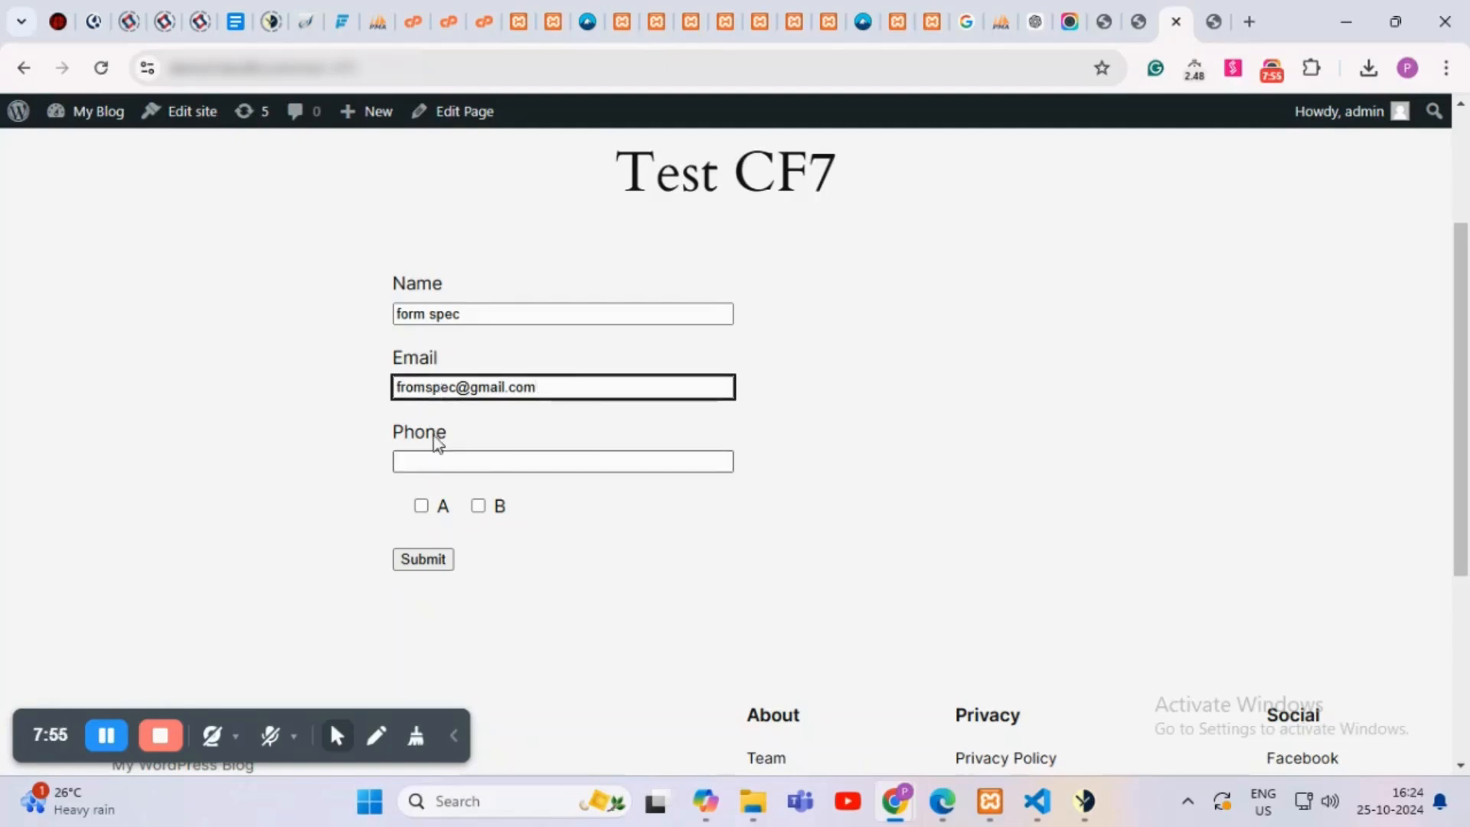
left_click(419, 459)
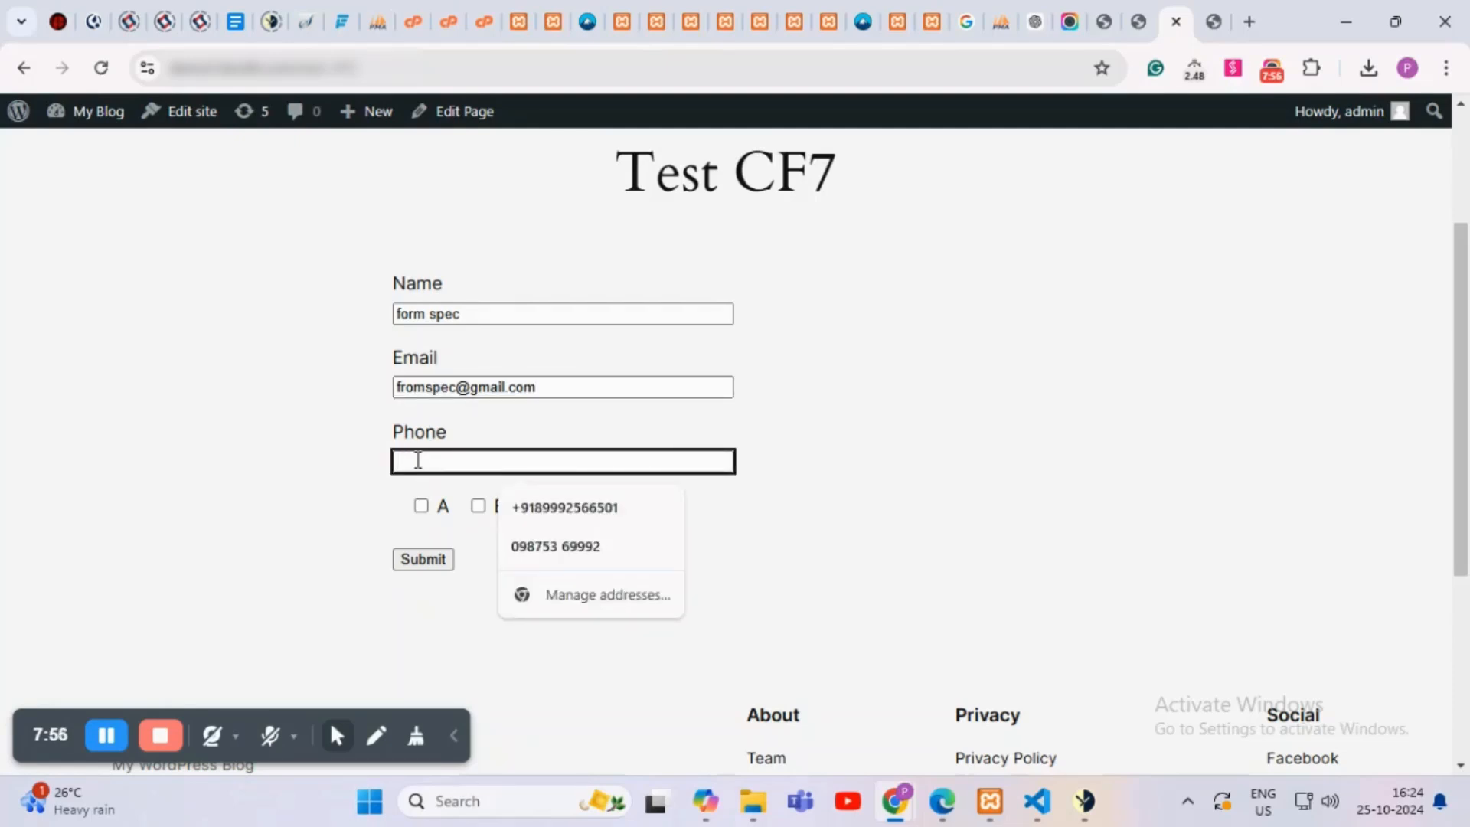
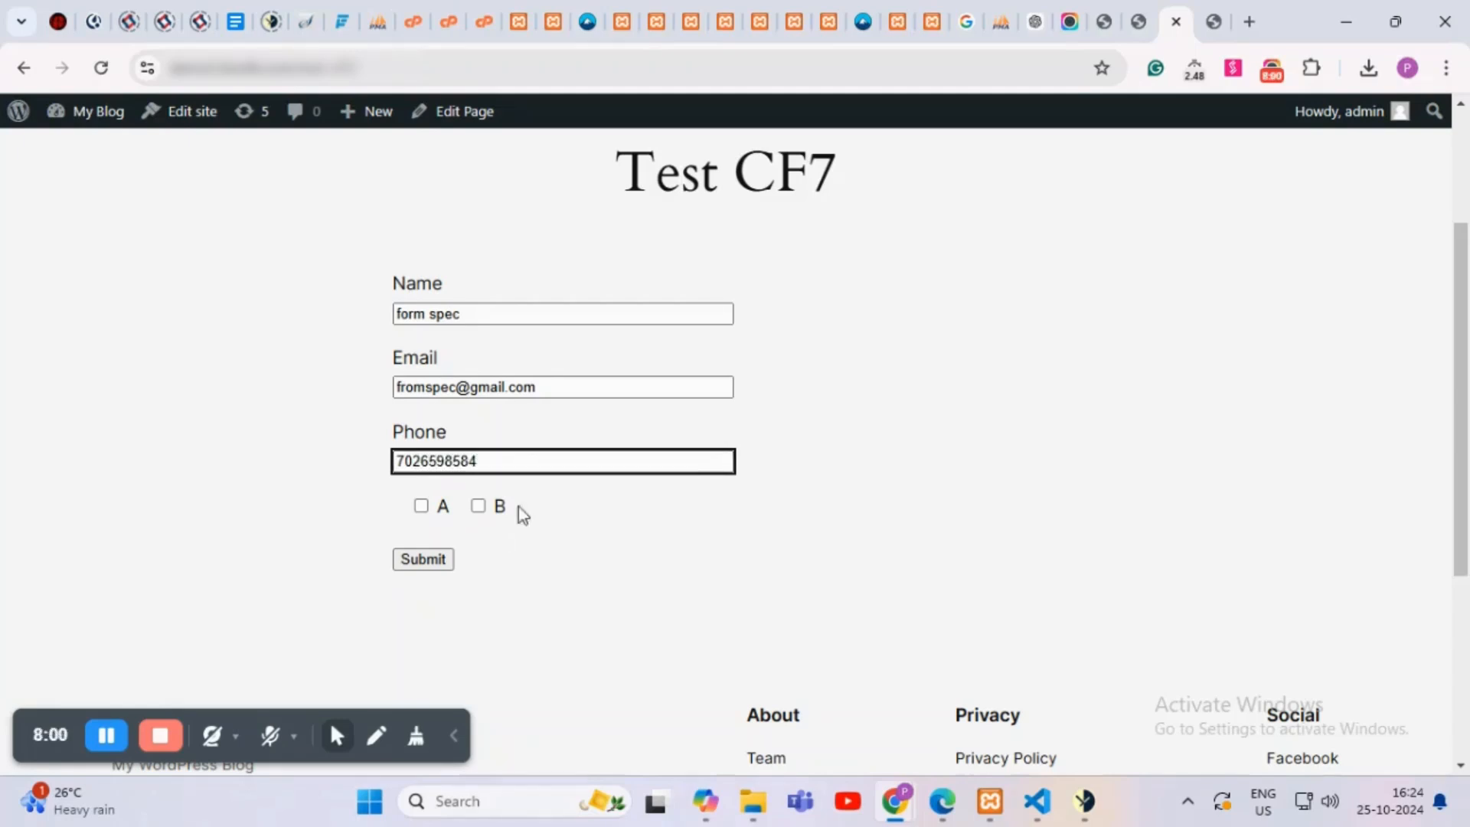
left_click(421, 507)
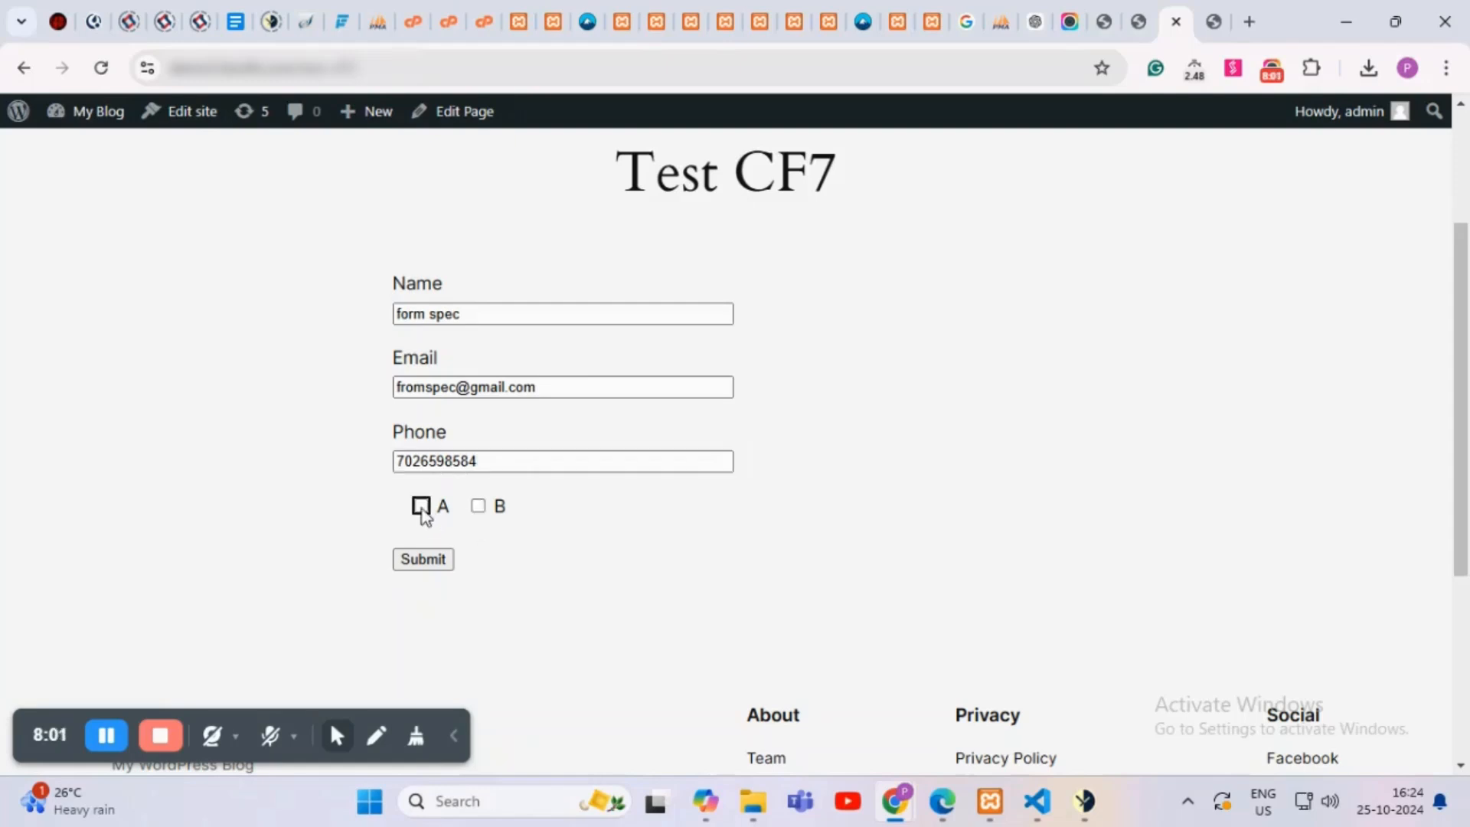
left_click(435, 559)
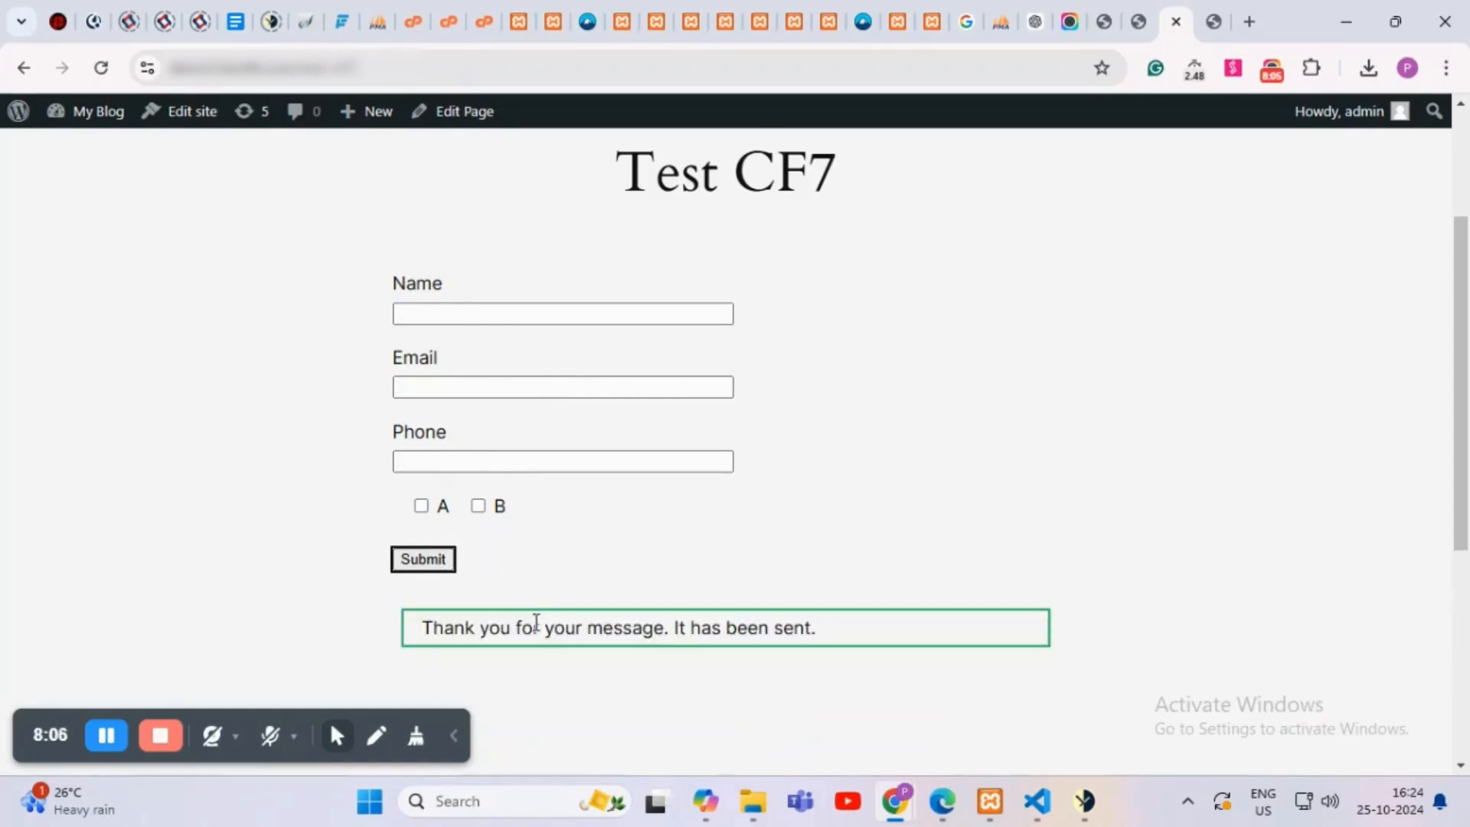
Step: Switch GoHighLevel to the sub-account that receives the form data
left_click(1213, 21)
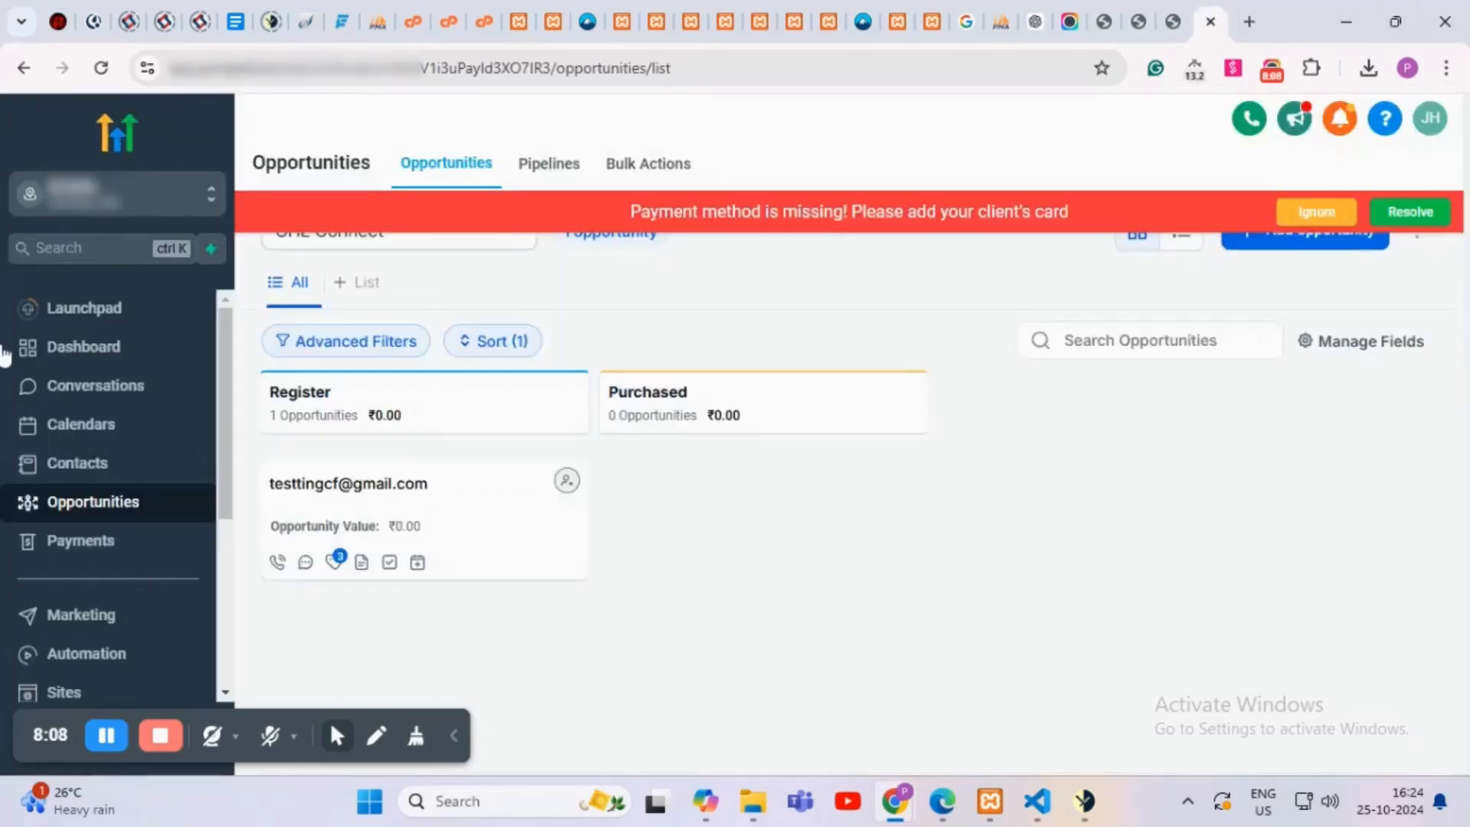
left_click(90, 214)
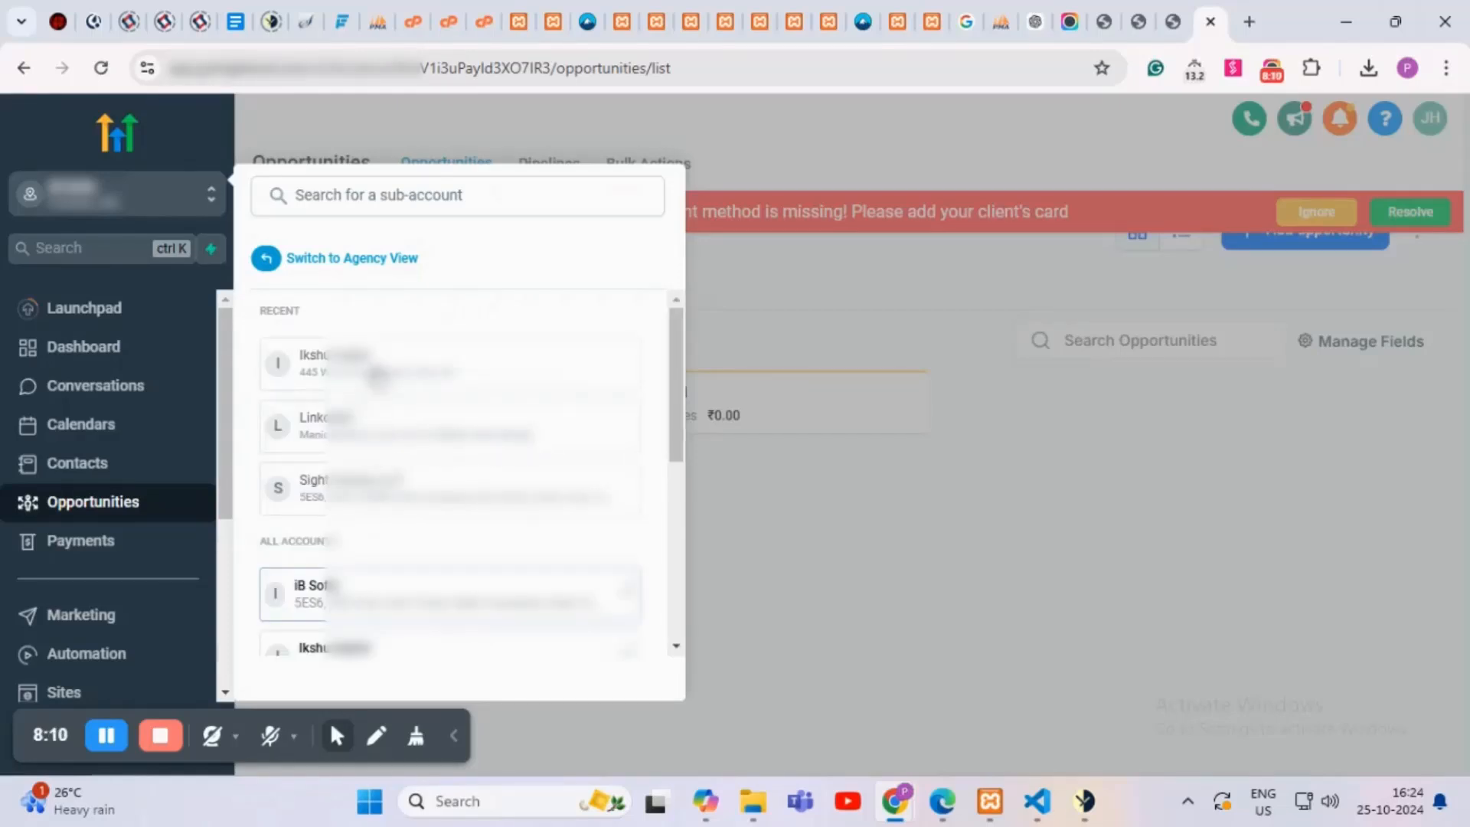
left_click(380, 371)
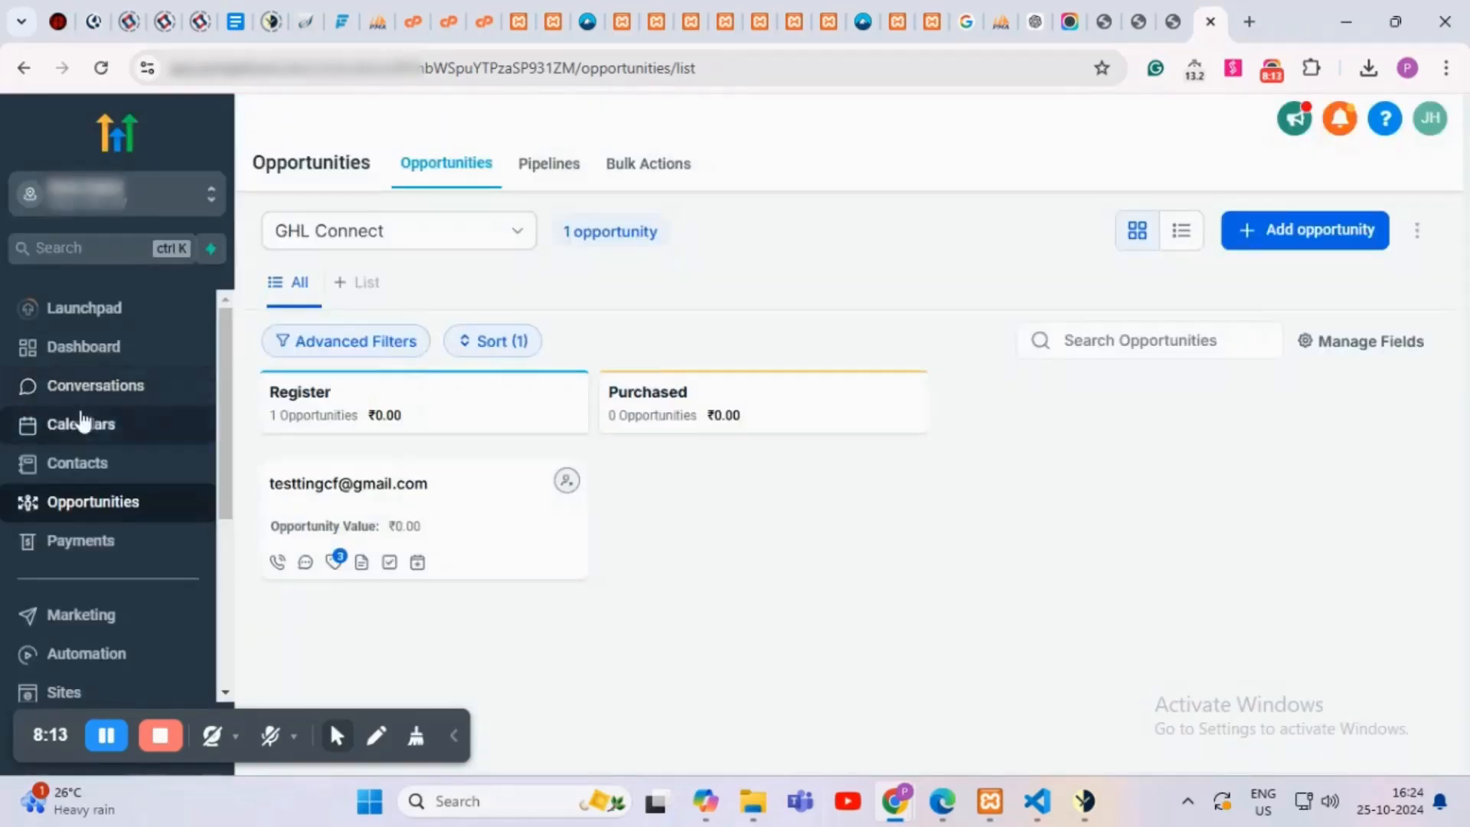
Step: Find the new test contact in Contacts, check its tags, and open its record
left_click(76, 462)
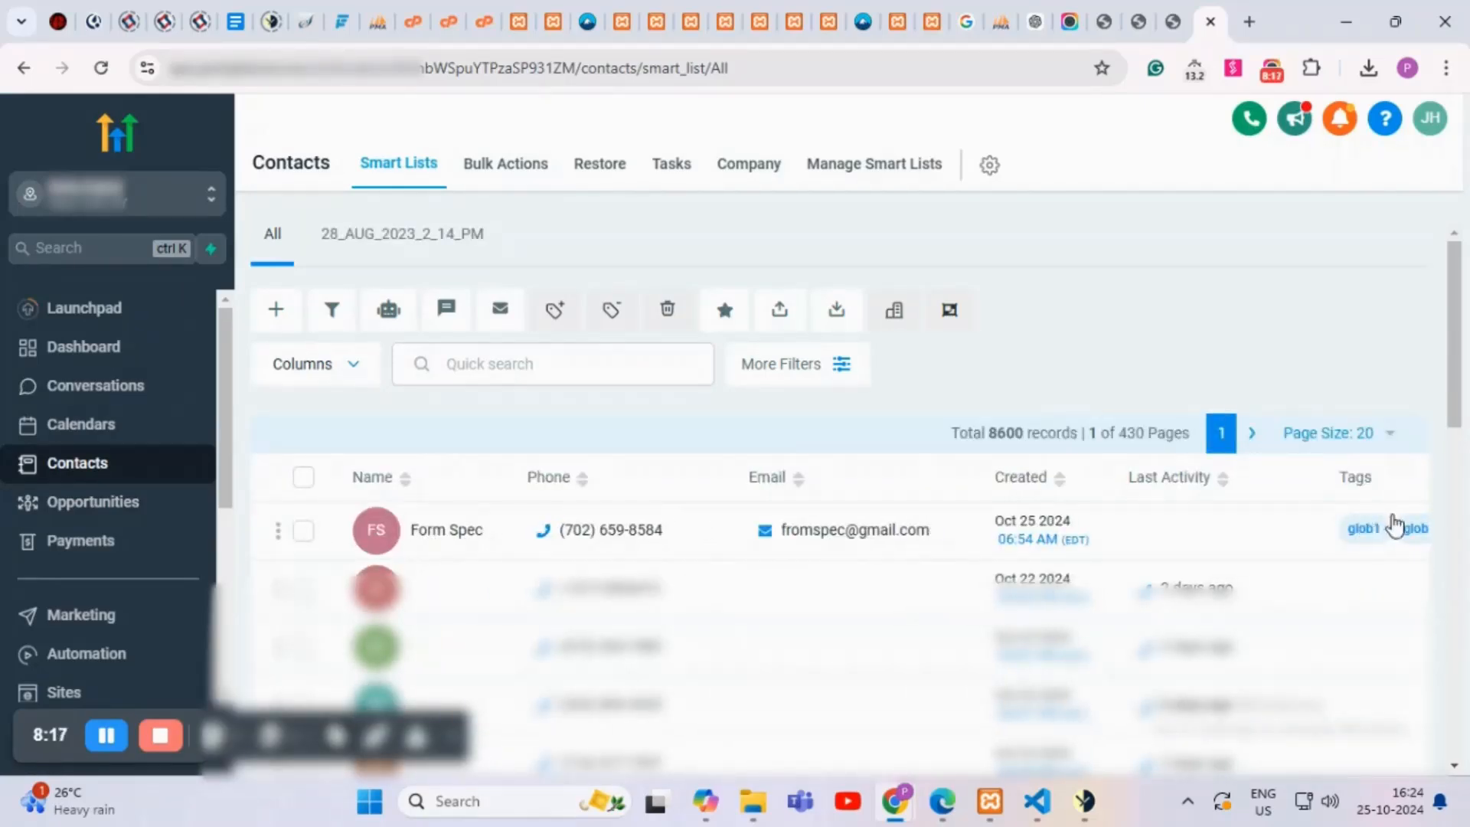
scroll(1393, 525, "down", 10)
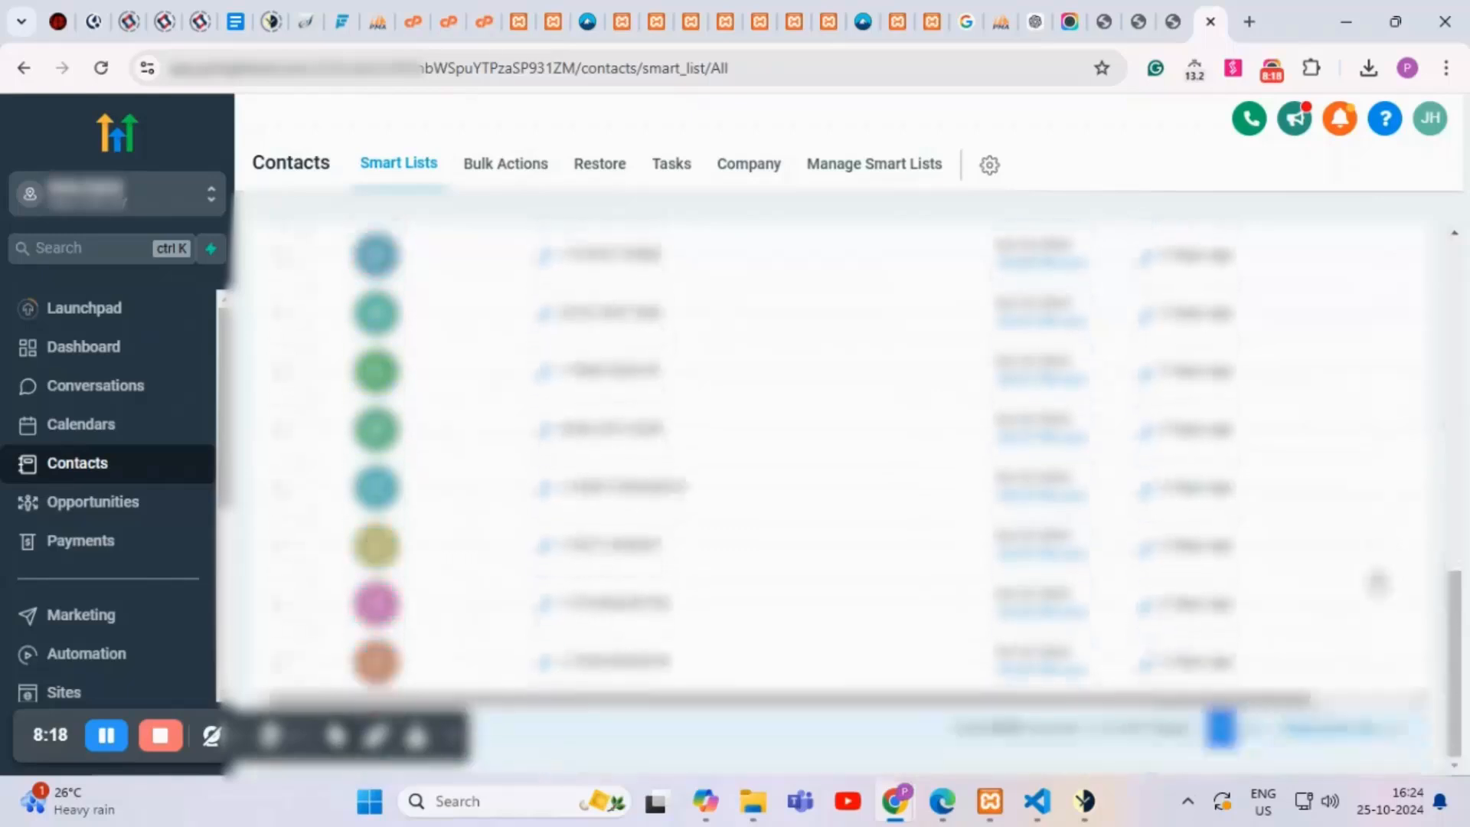
left_click_drag(1273, 701, 1402, 701)
scroll(1037, 601, "up", 4)
scroll(1037, 601, "up", 5)
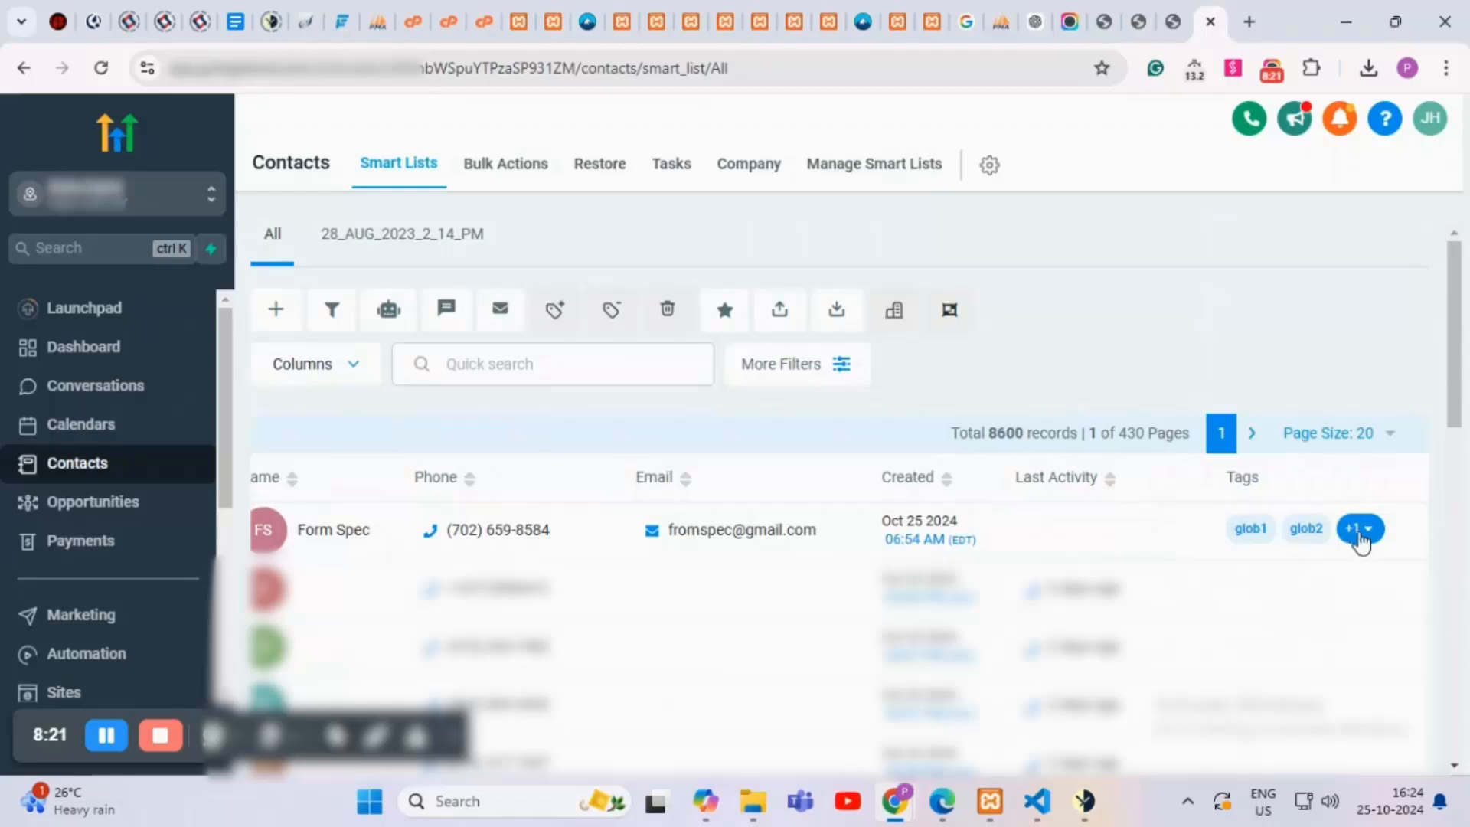
left_click(1360, 536)
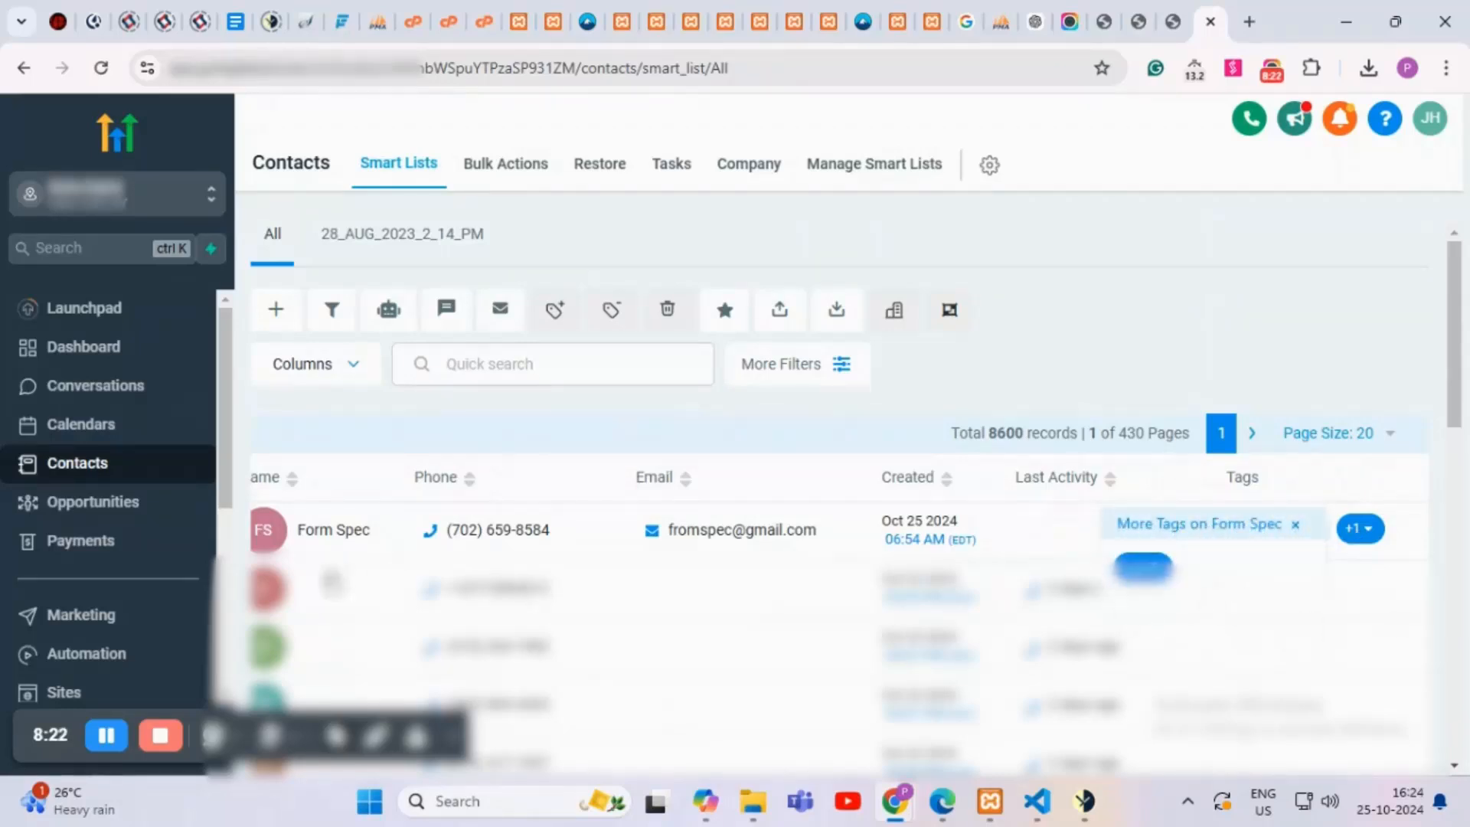
left_click(346, 536)
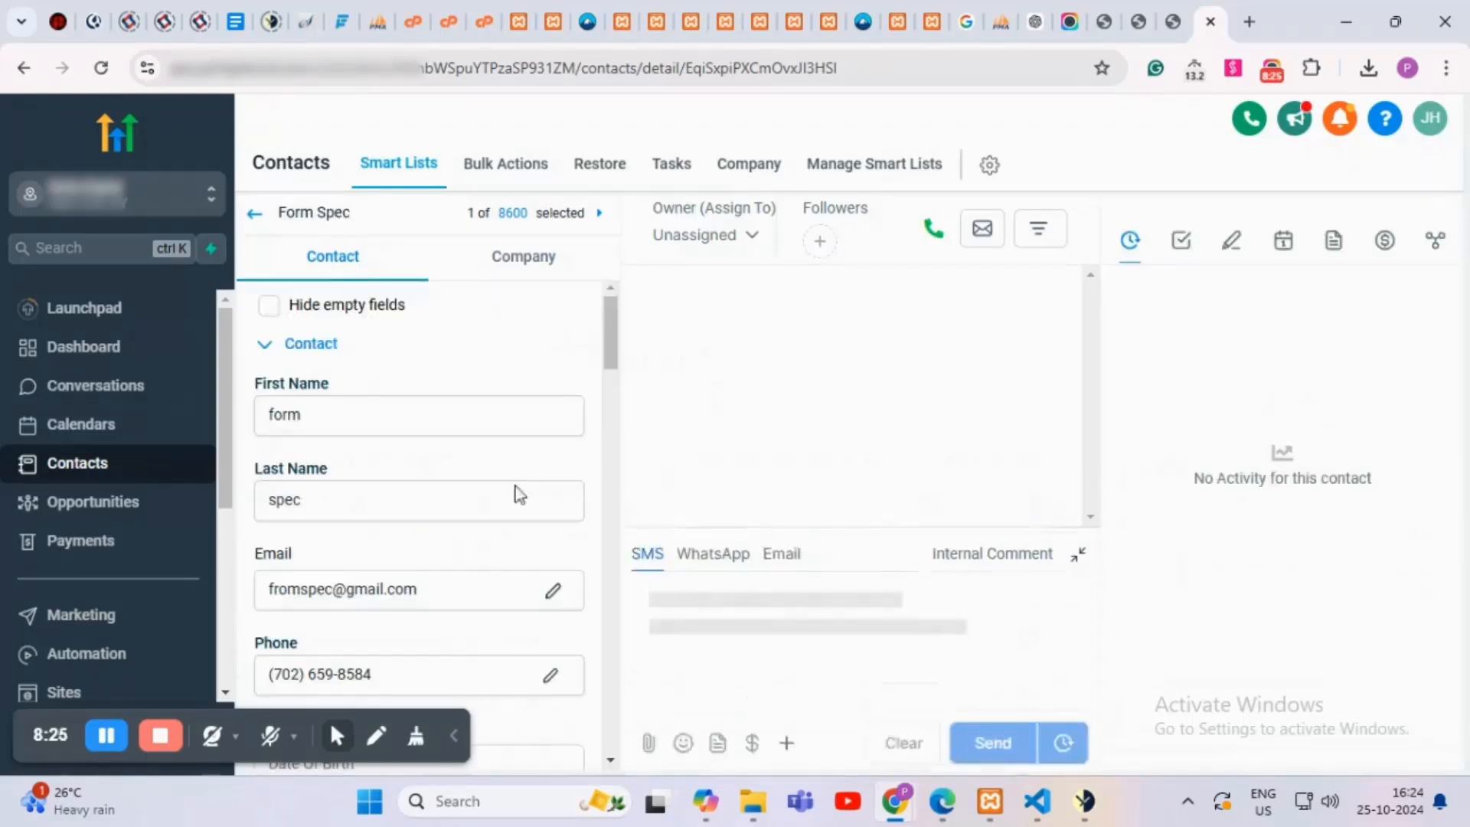
Step: Verify the test contact's Checkbox Fields show A ticked, then return to the Opportunities board
scroll(515, 482, "down", 5)
scroll(515, 476, "down", 10)
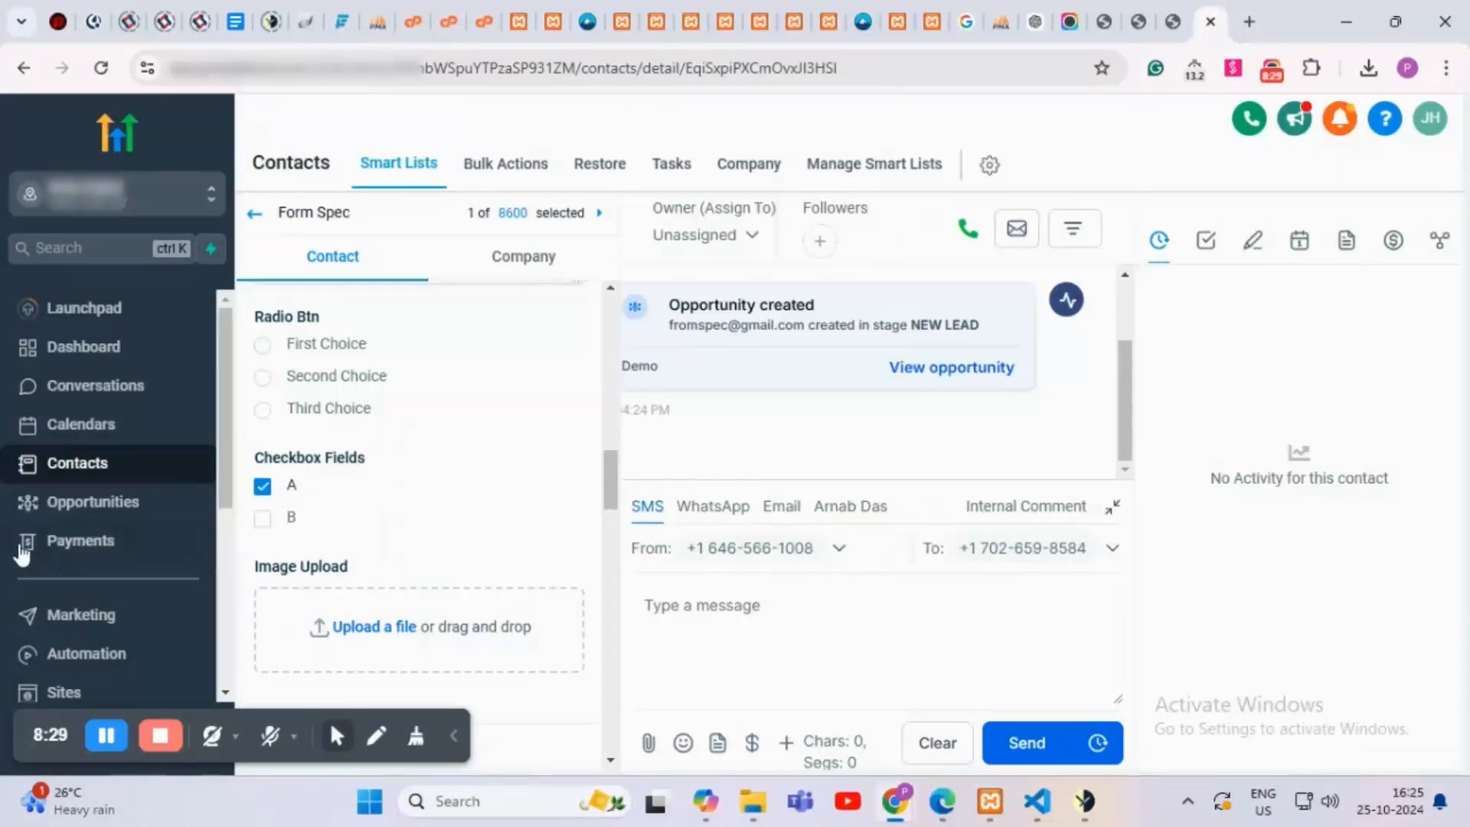
left_click(95, 504)
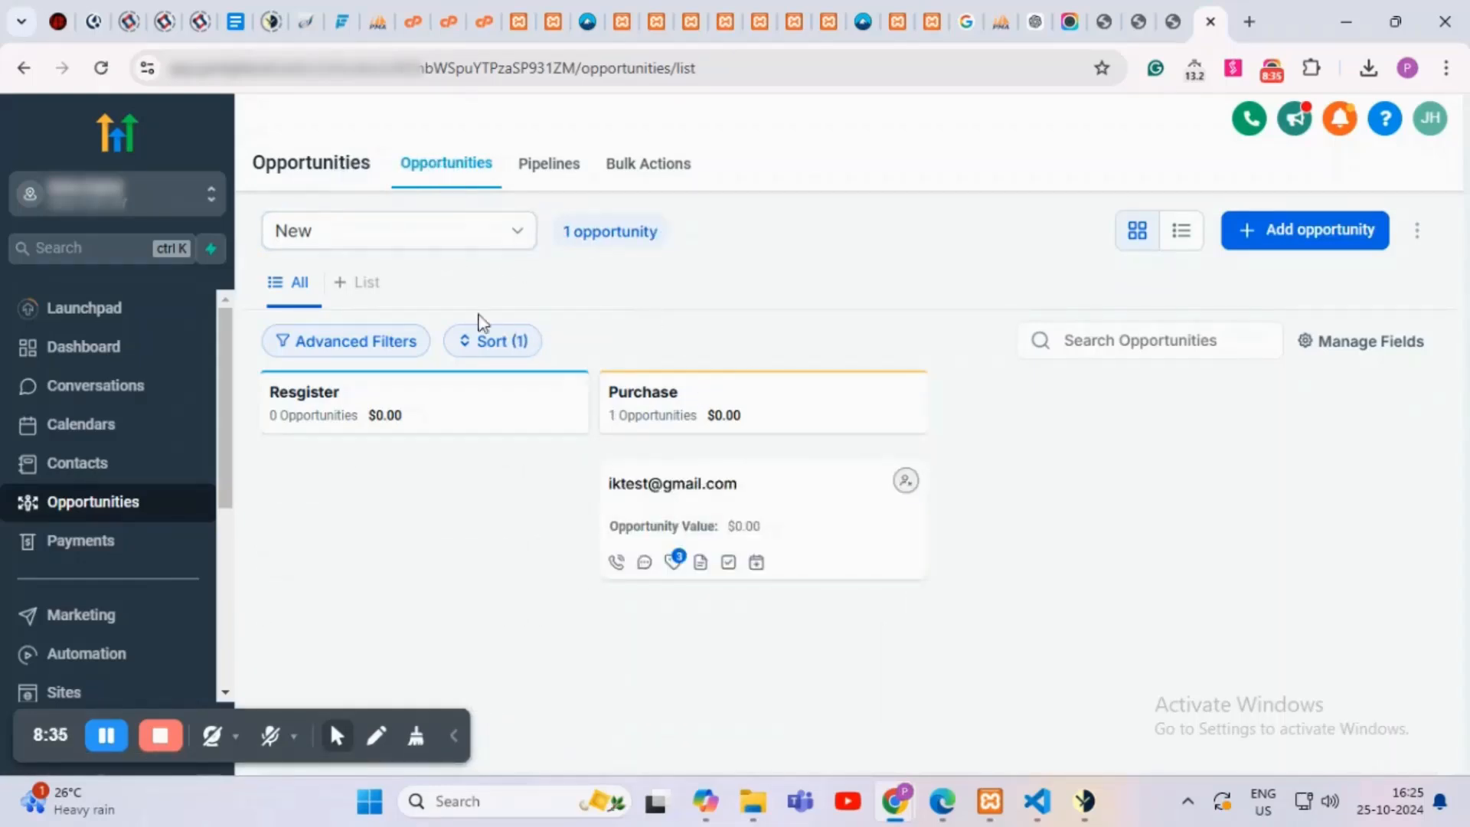
Step: Switch to the Demo pipeline and open the fromspec opportunity to review its tags glob1, glob2, specific
left_click(440, 240)
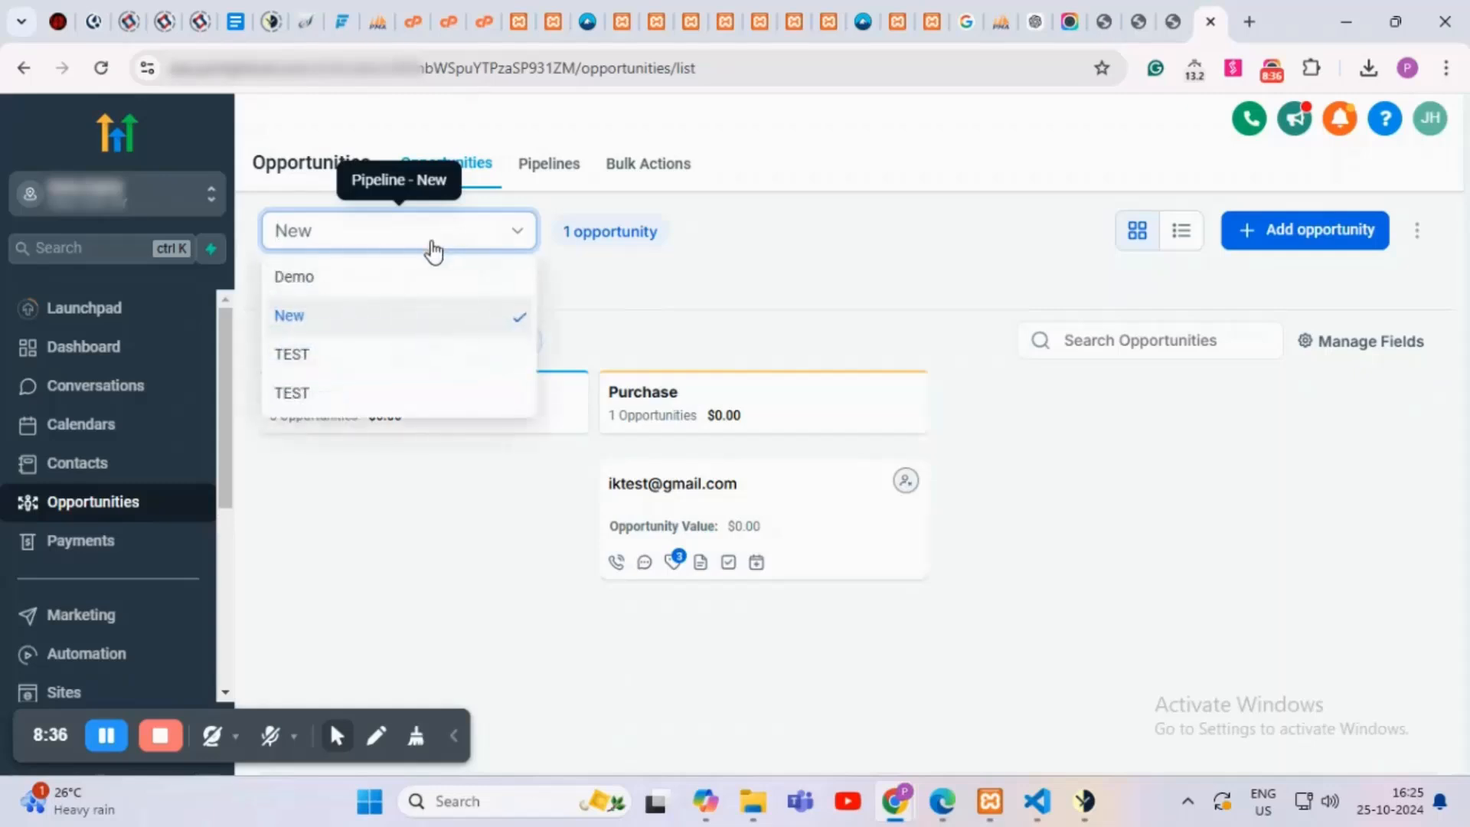
left_click(356, 282)
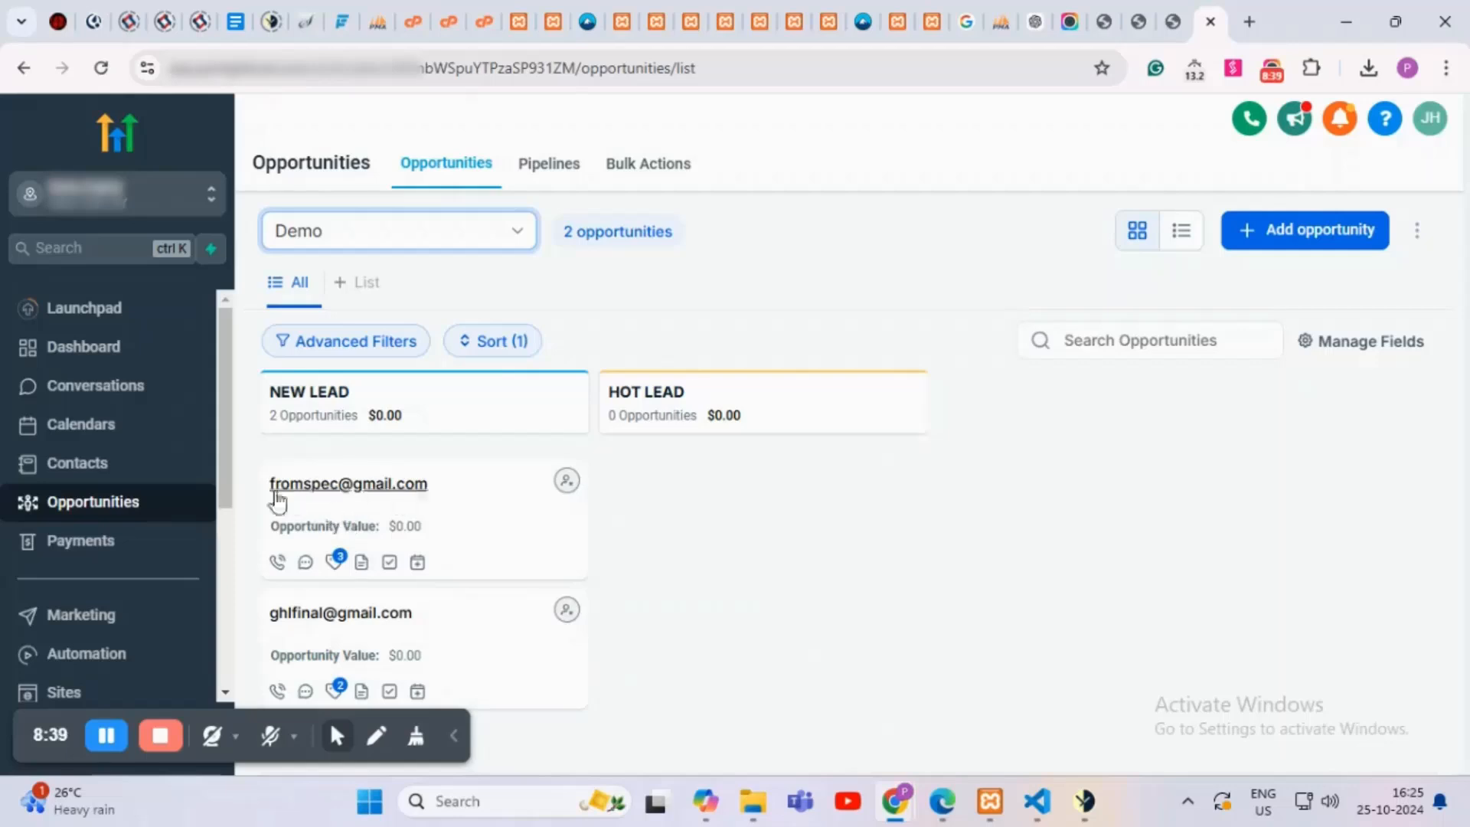
left_click(474, 483)
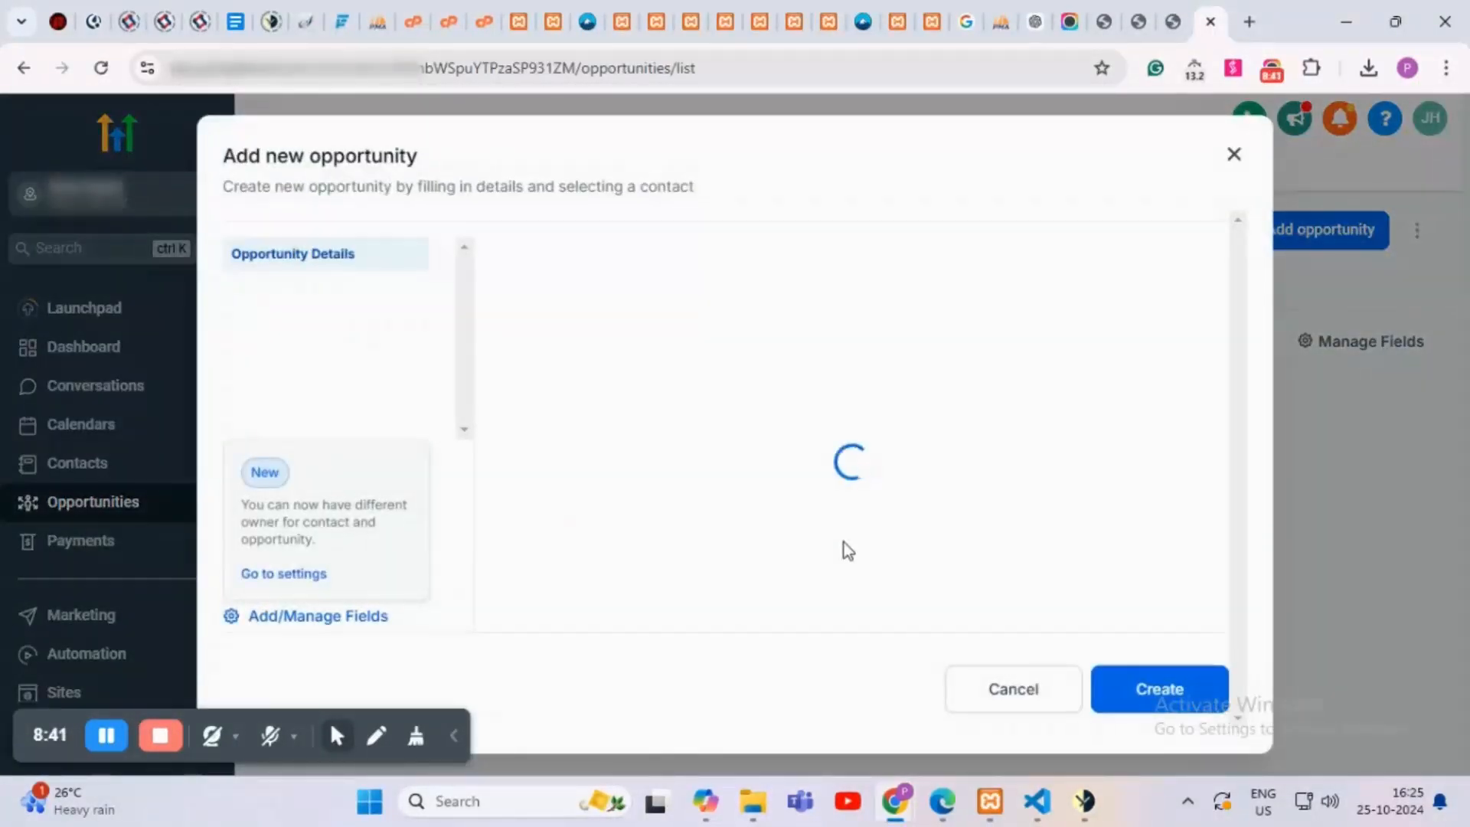
scroll(839, 545, "down", 3)
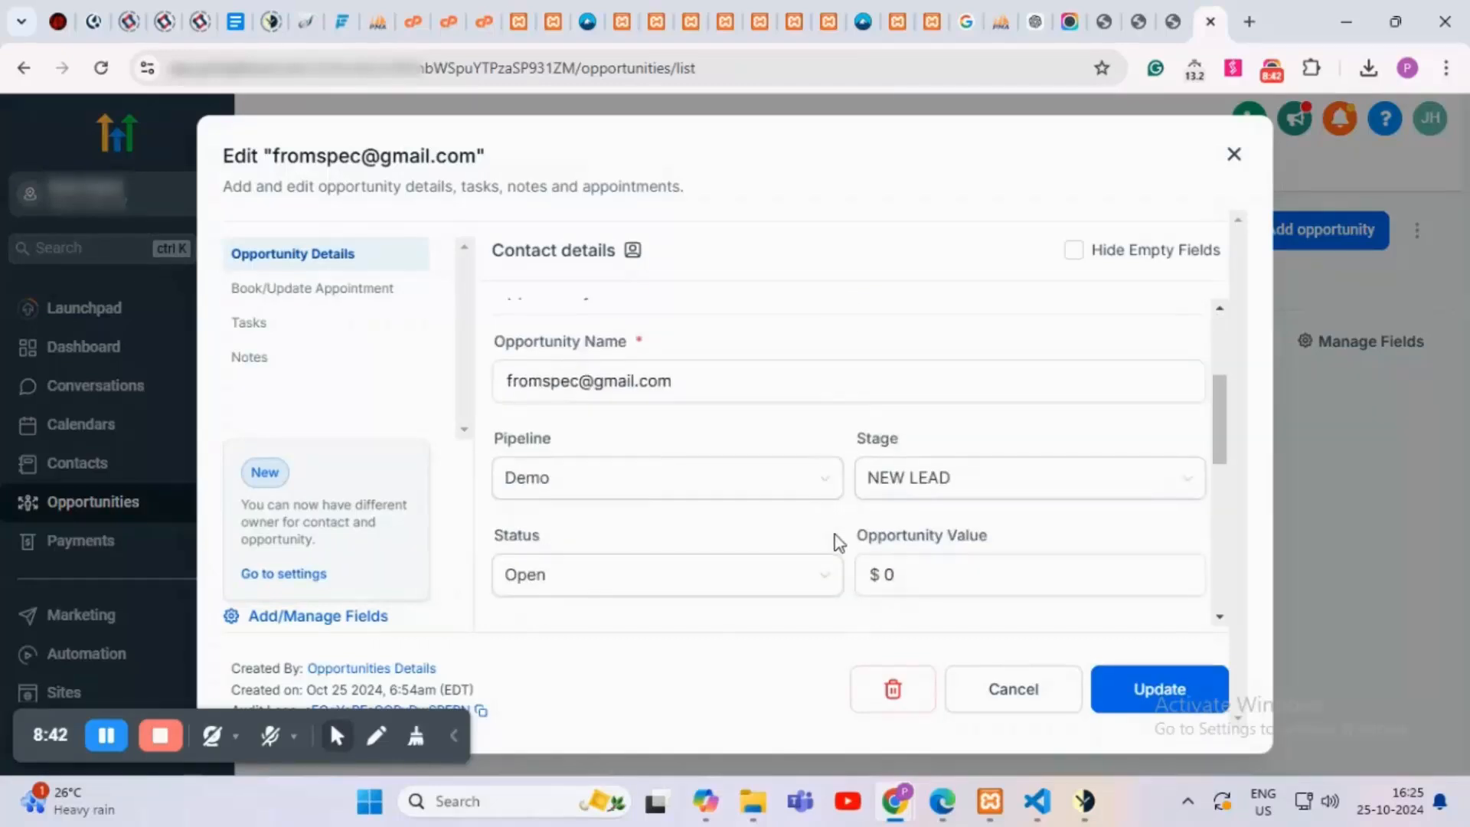
scroll(839, 543, "down", 5)
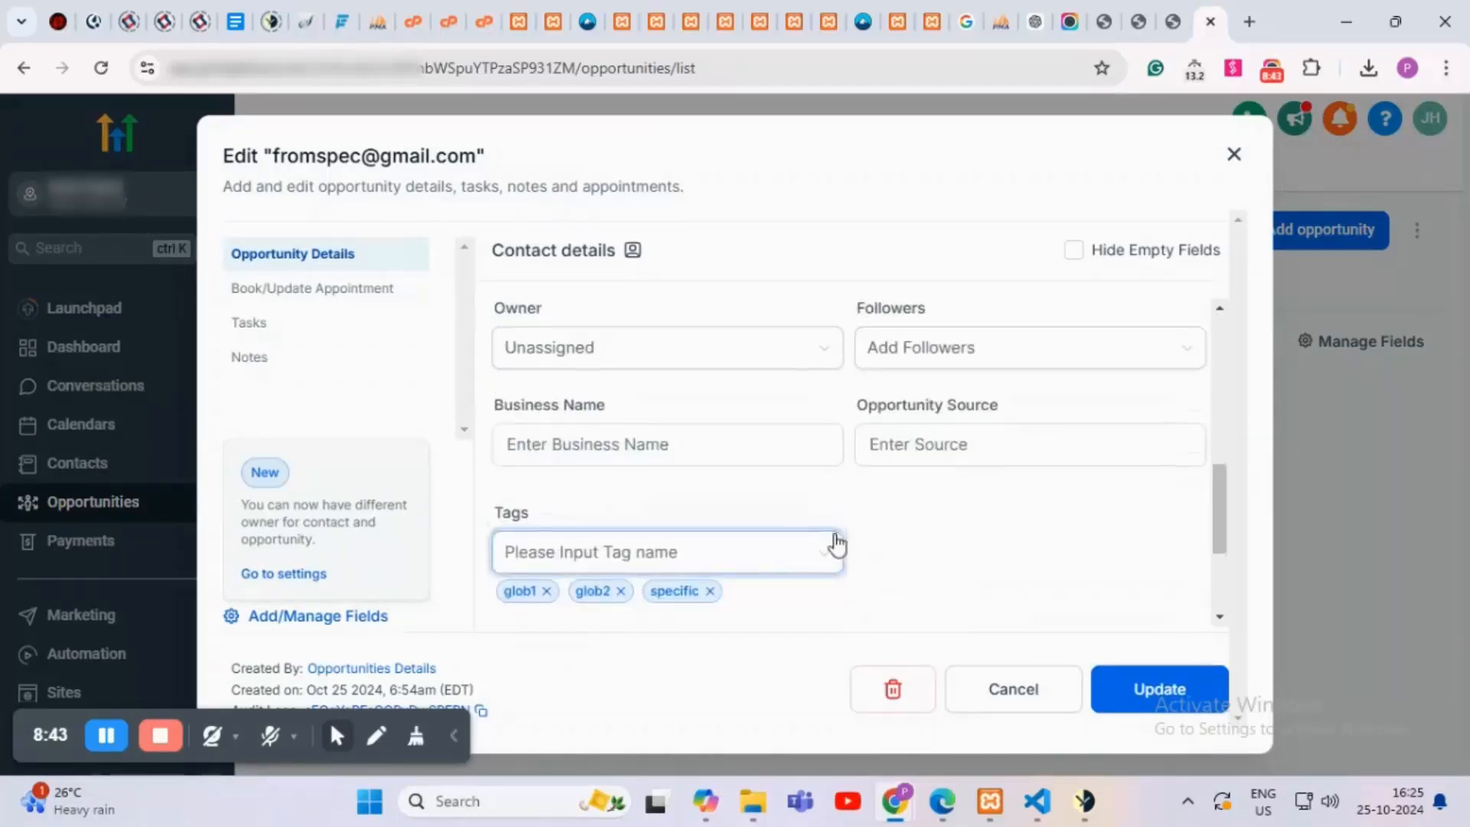
scroll(837, 545, "down", 3)
Step: Inspect the Test OPP value without editing, close the opportunity, and return to the Test CF7 page
left_click(499, 484)
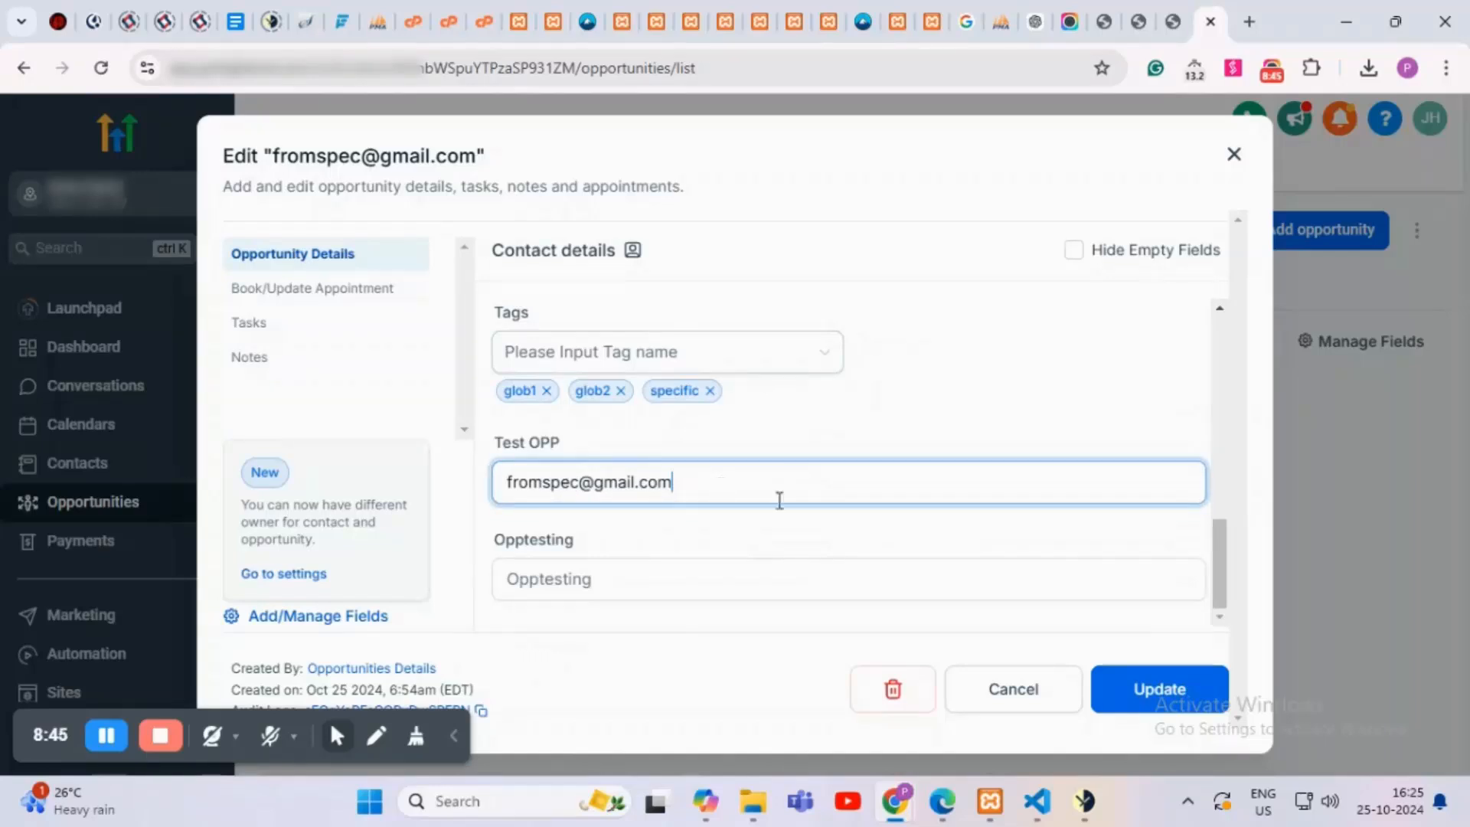
left_click(1248, 167)
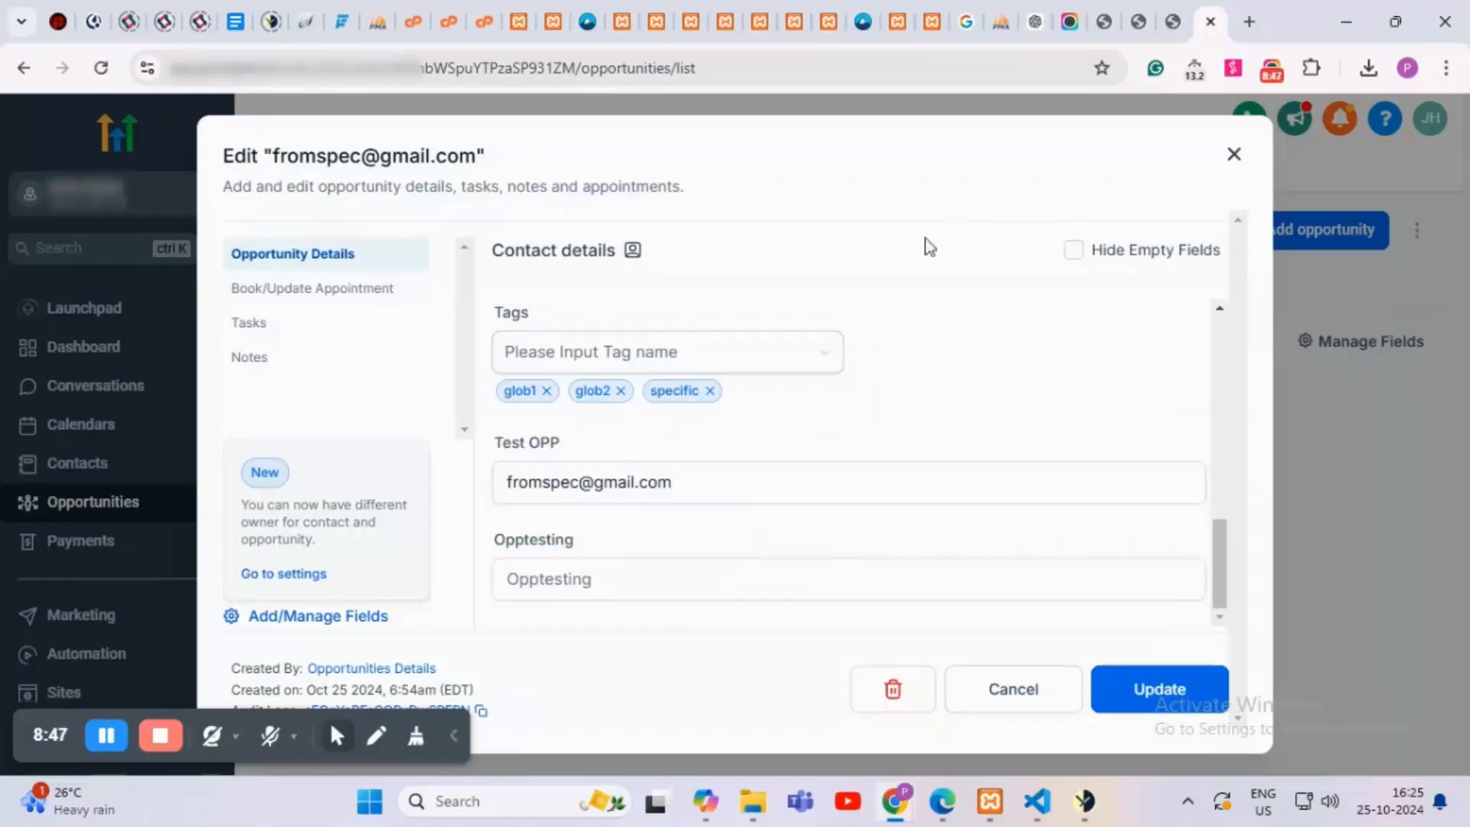
left_click(1233, 157)
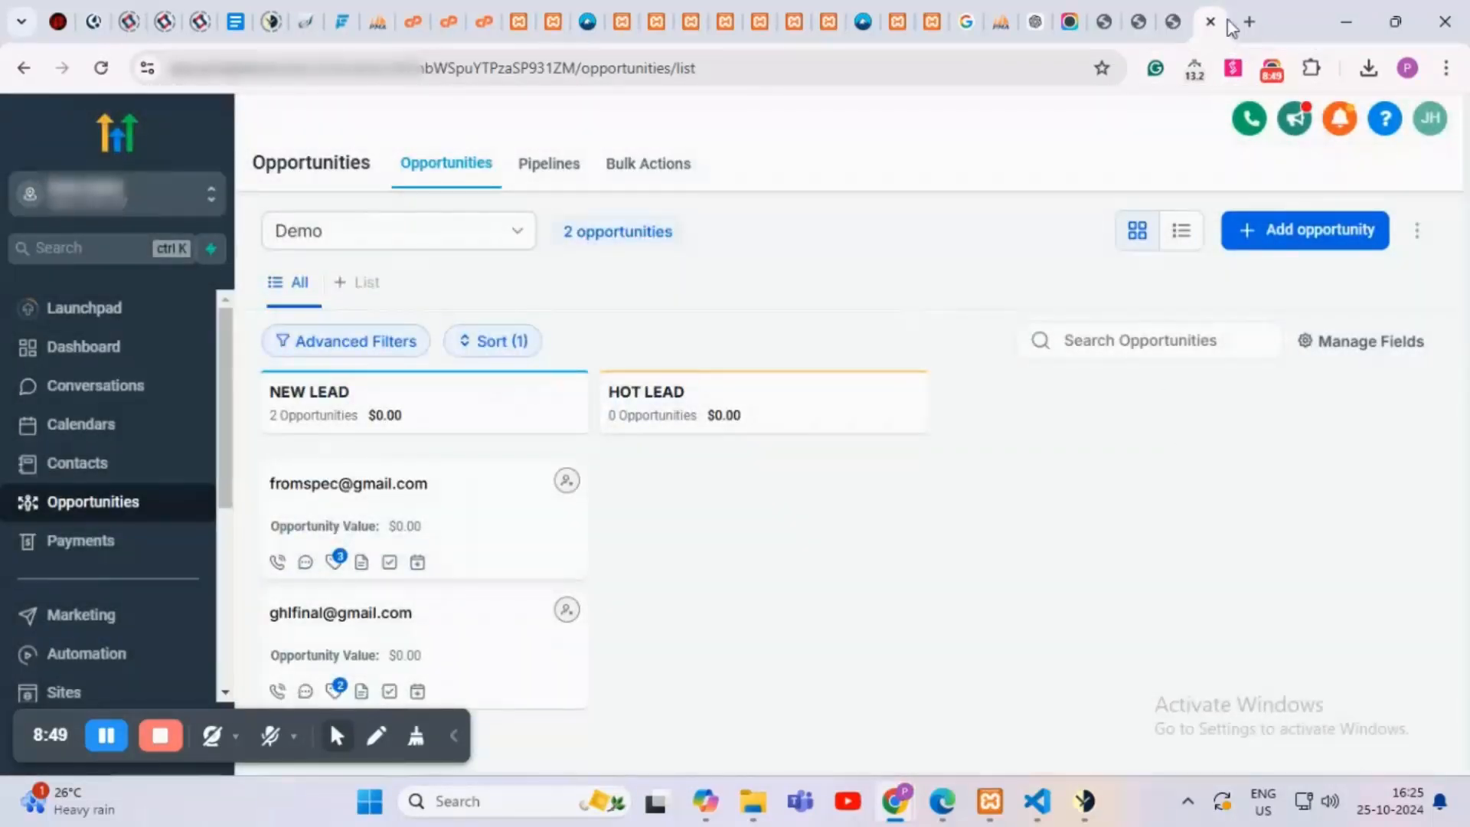
left_click(1171, 14)
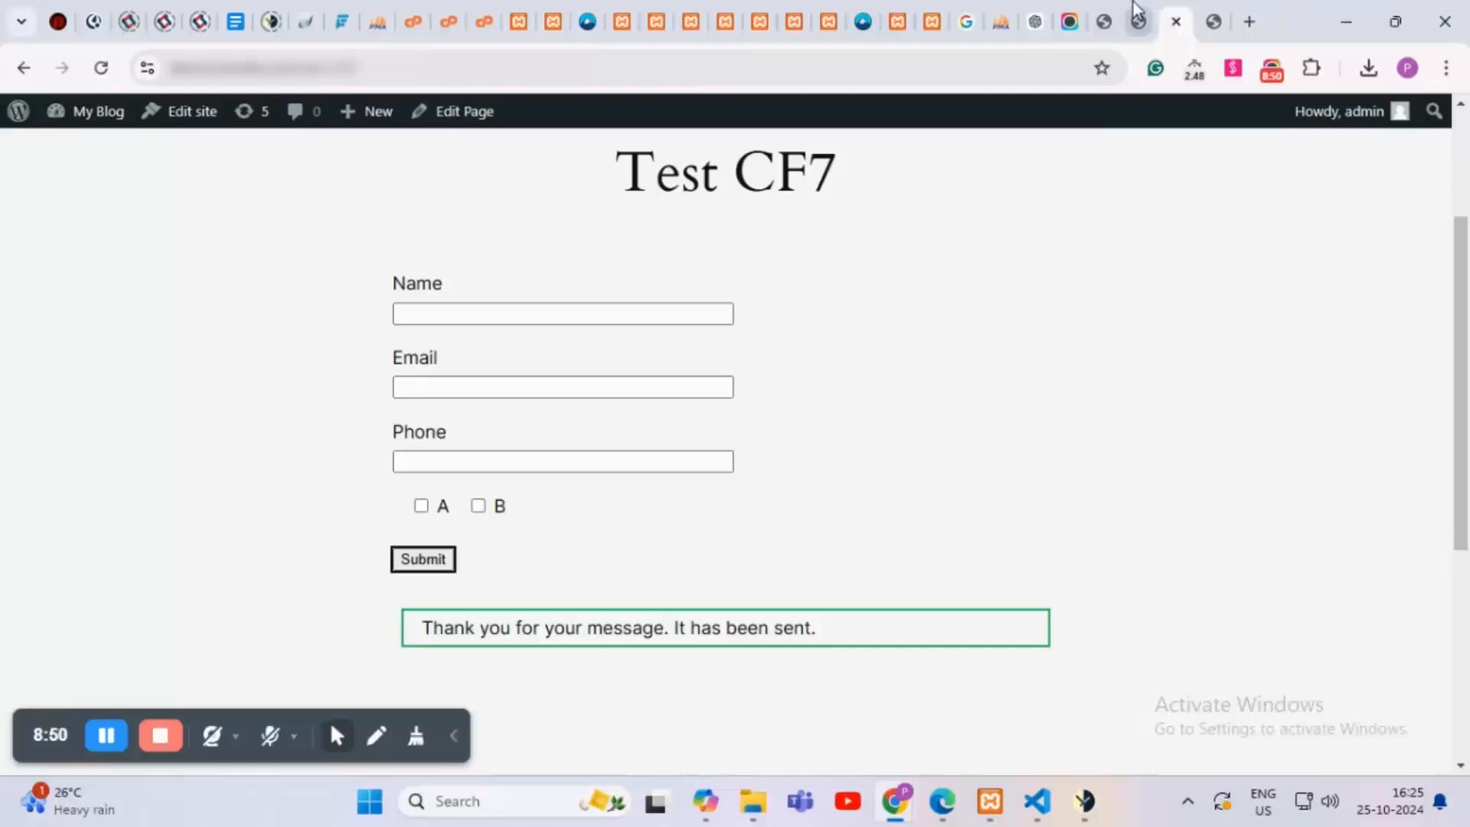
Step: Reload the GHL for Contact Form 7 Pro log page to fetch new entries
left_click(1134, 10)
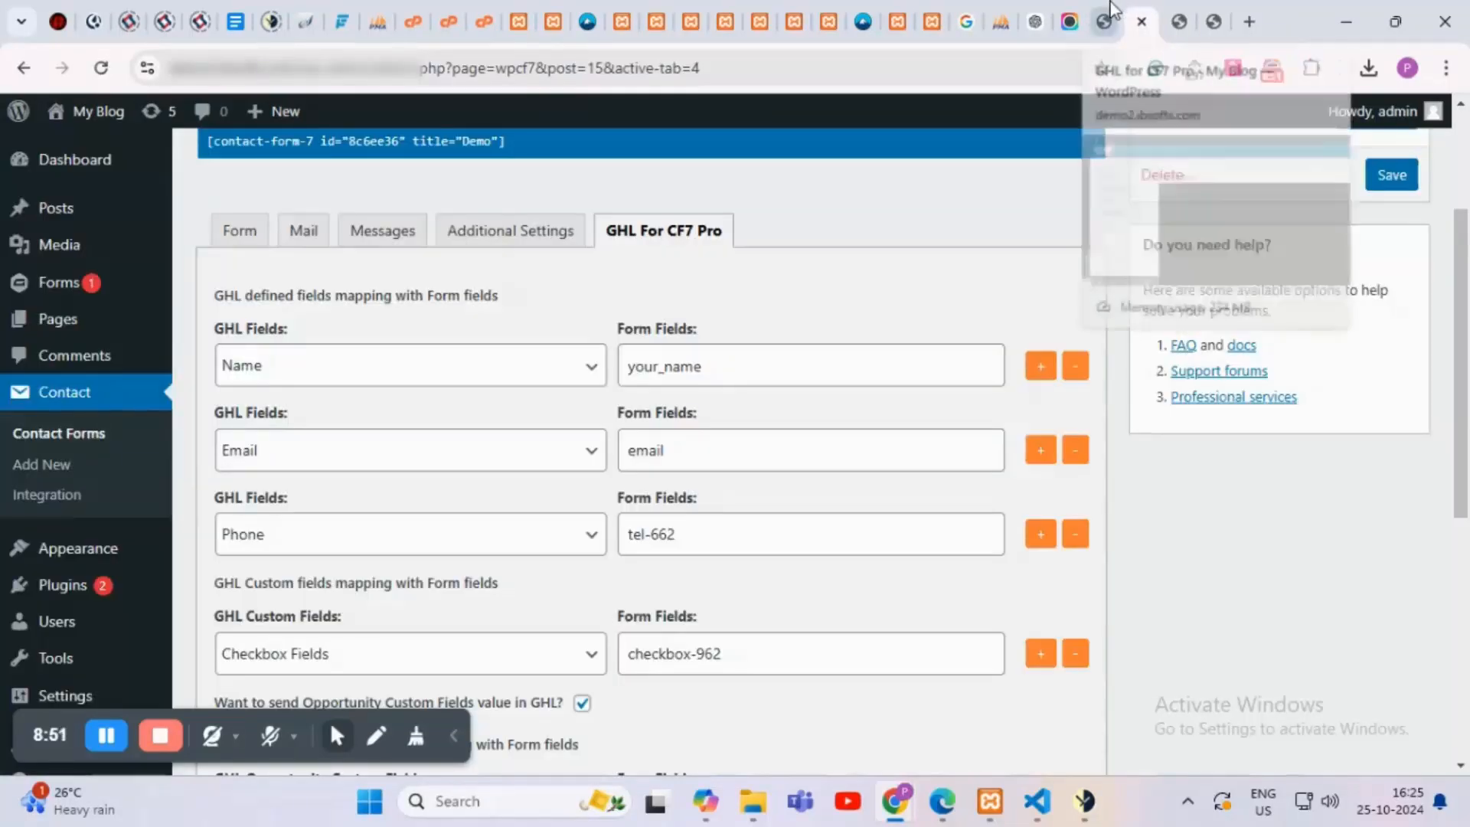
left_click(1105, 11)
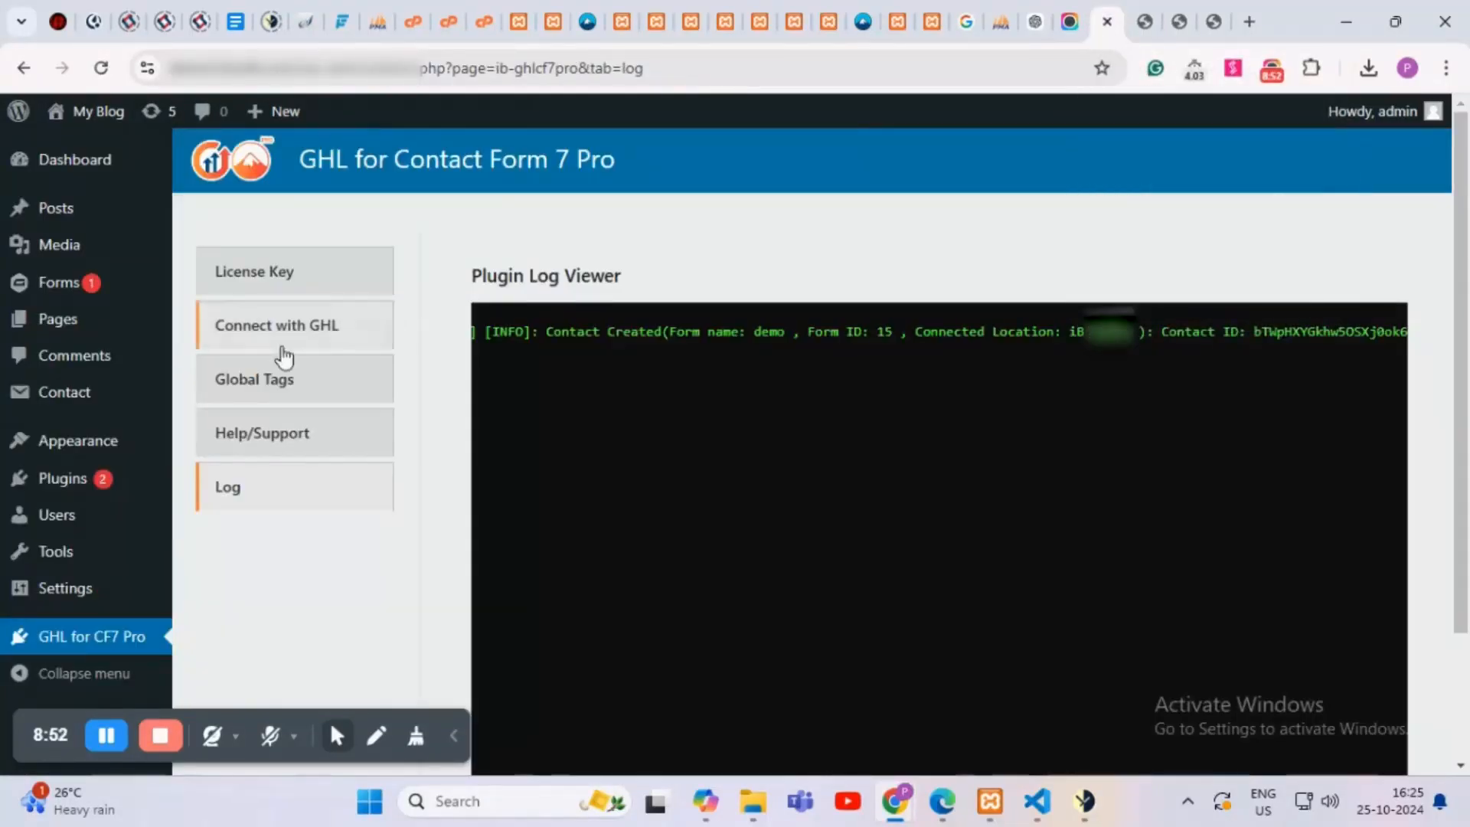
left_click(690, 74)
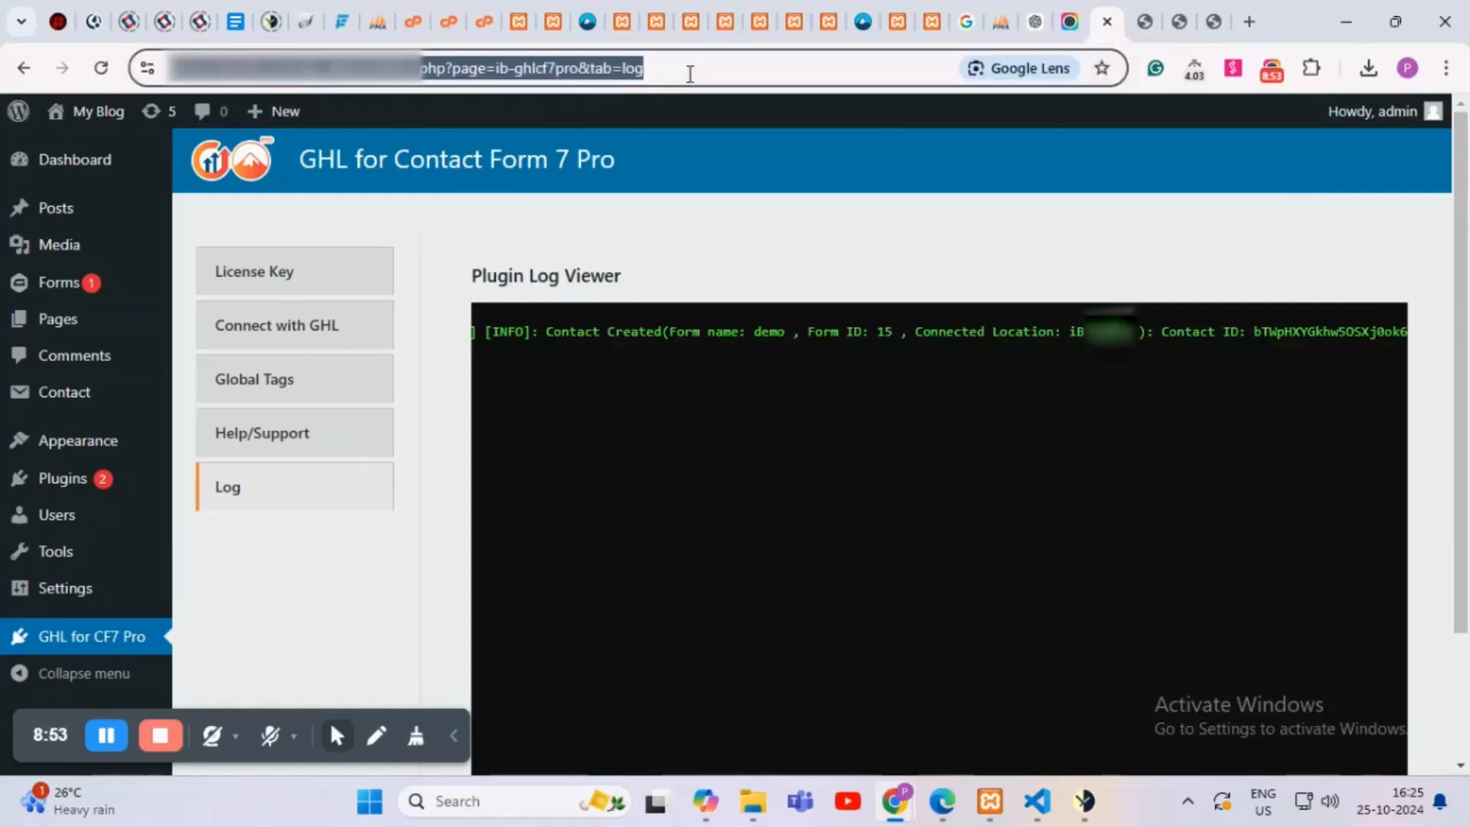
key("Return")
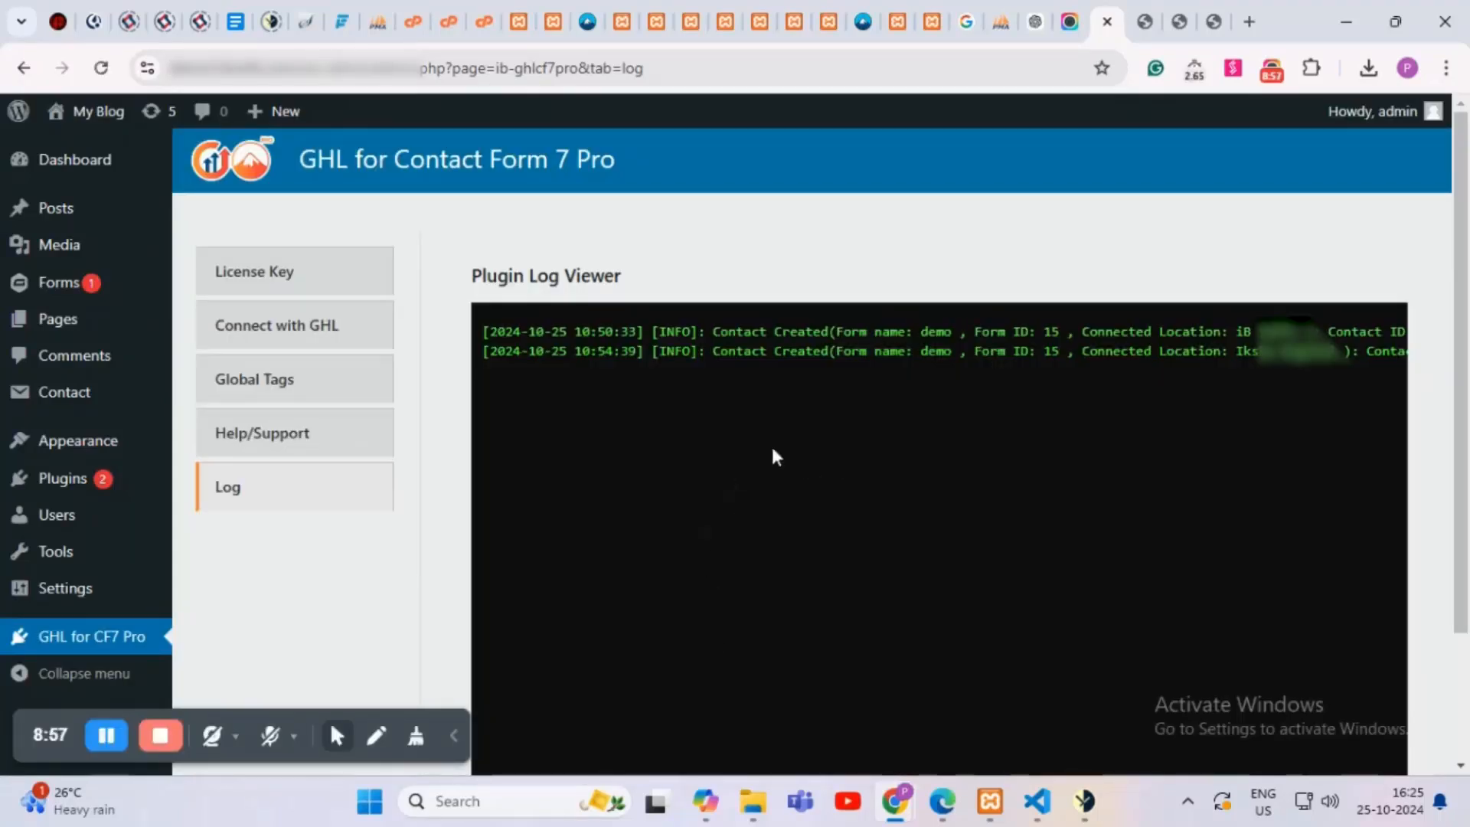
Step: Highlight the new Contact Created entry for form demo (Form ID 15) and its contact ID
left_click_drag(940, 342, 1411, 354)
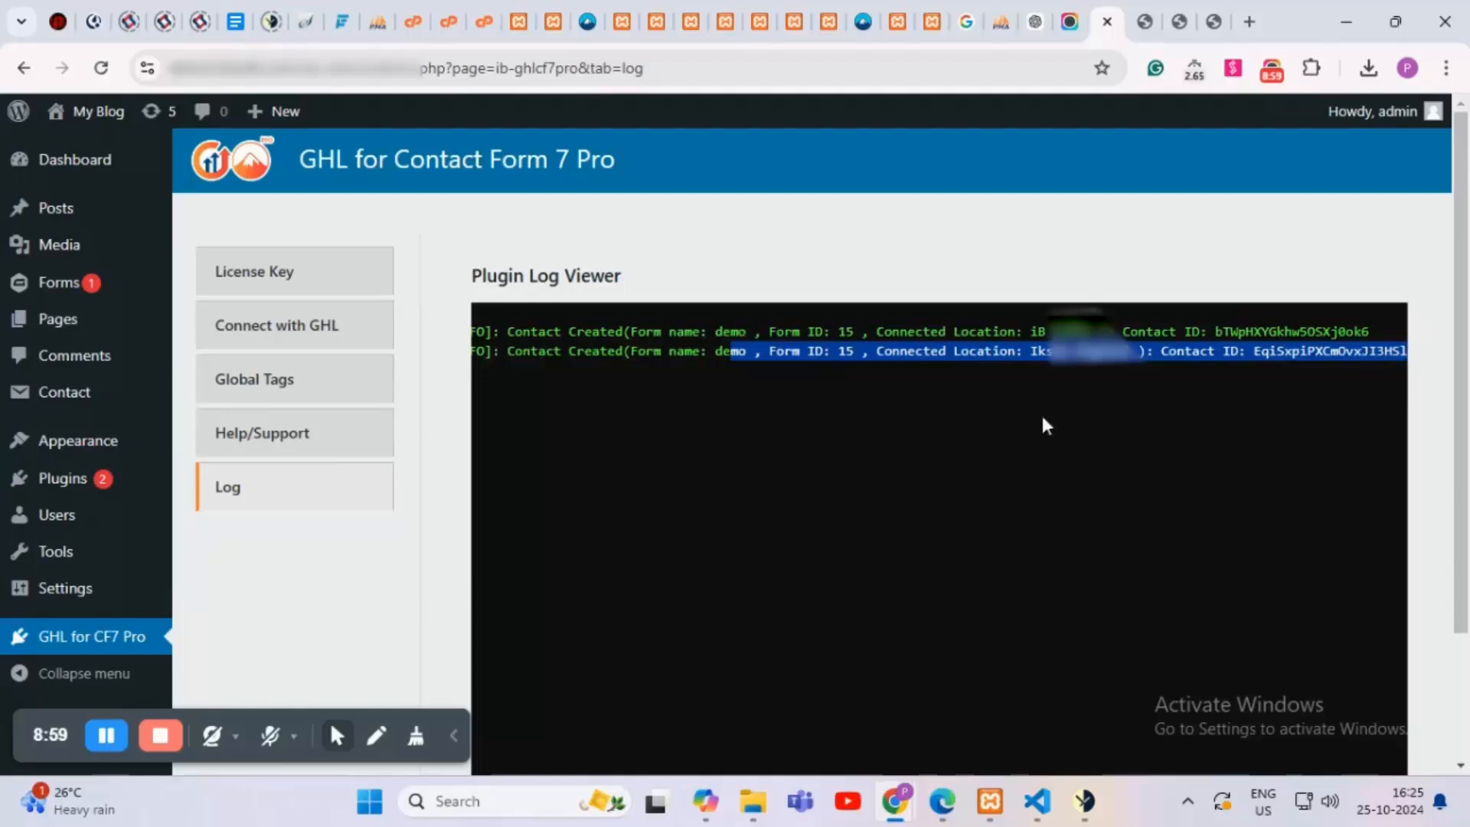
scroll(1210, 419, "down", 2)
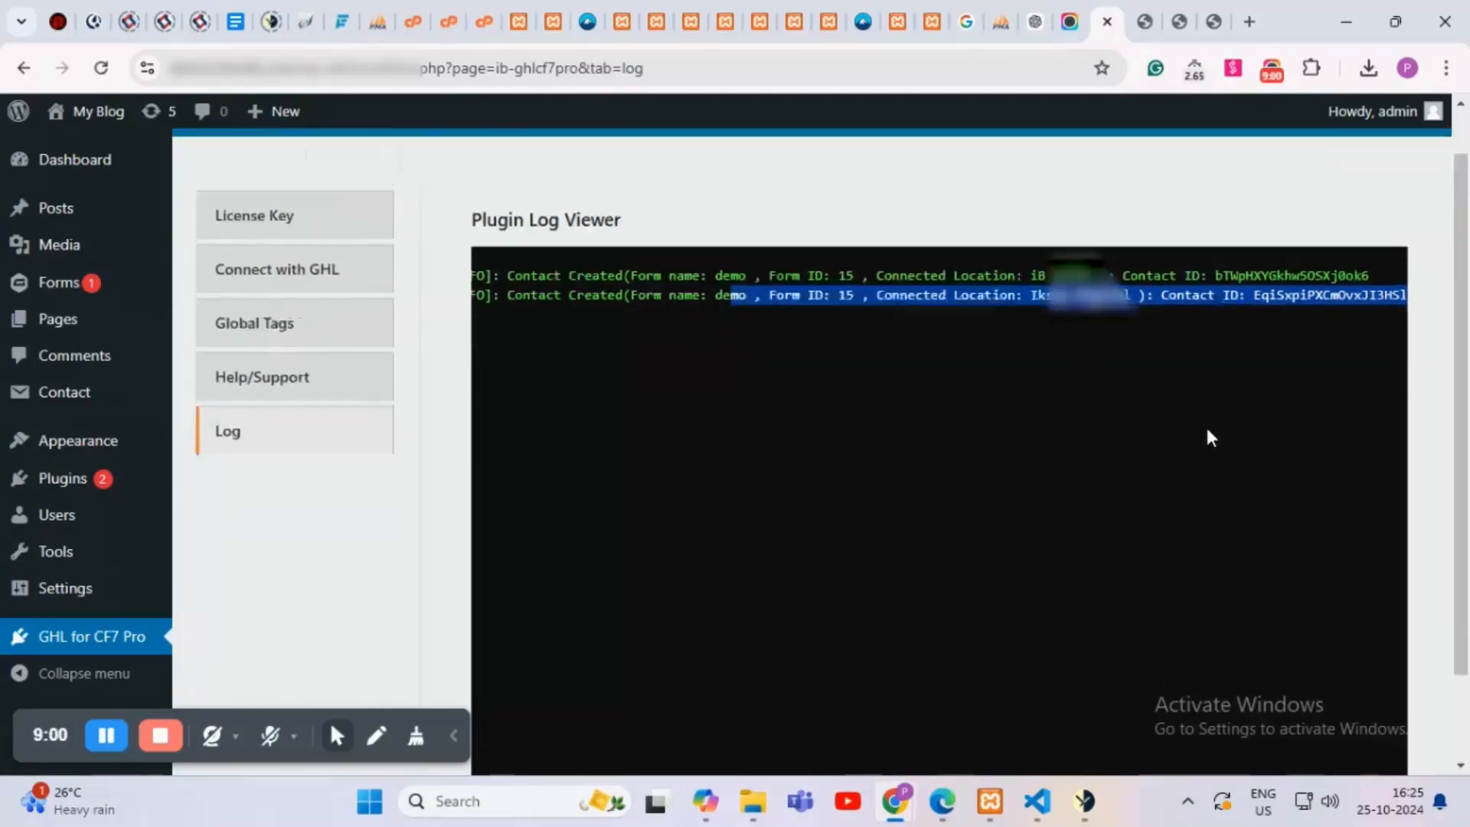
scroll(1208, 432, "up", 2)
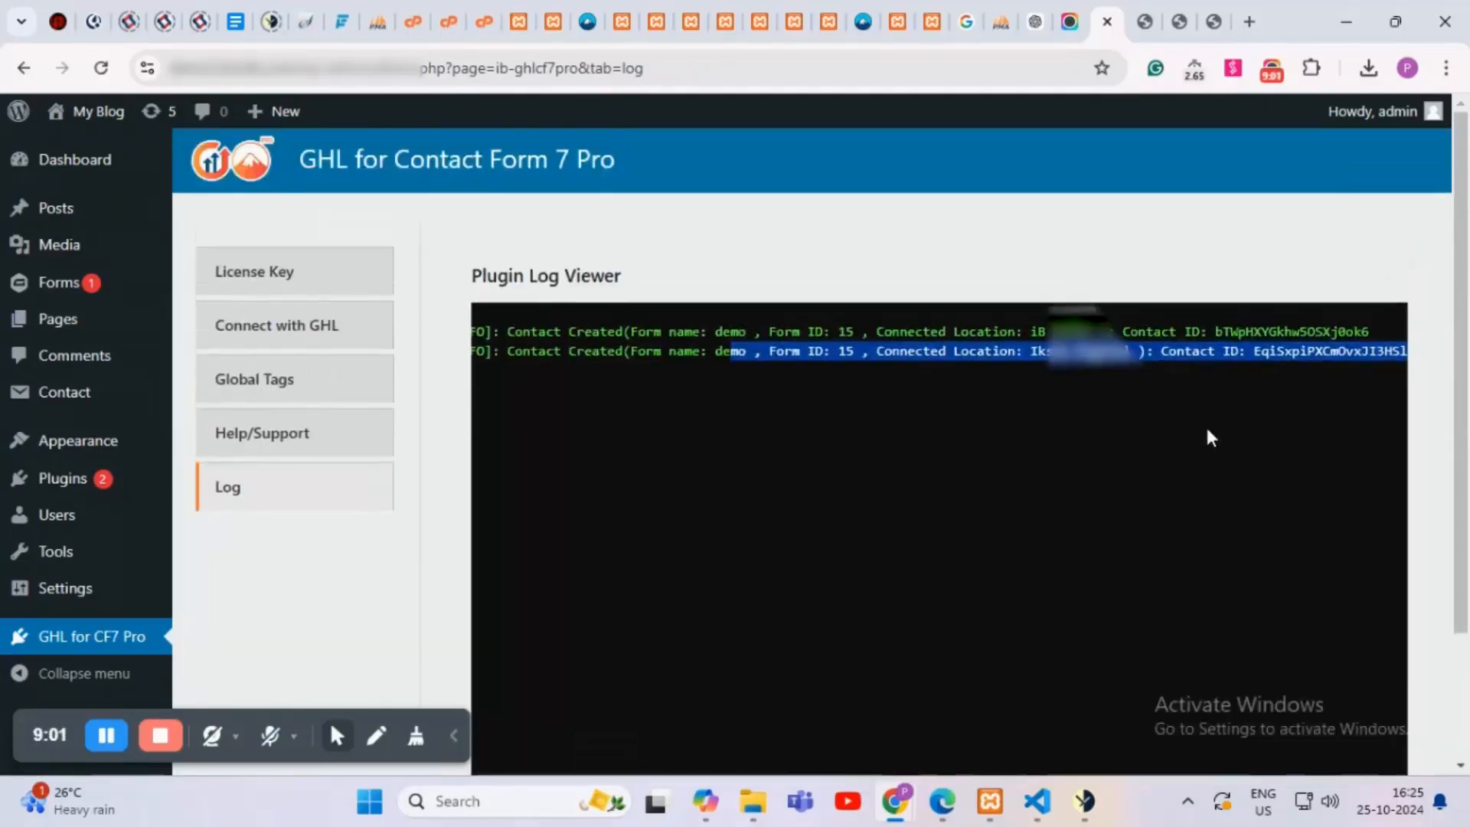